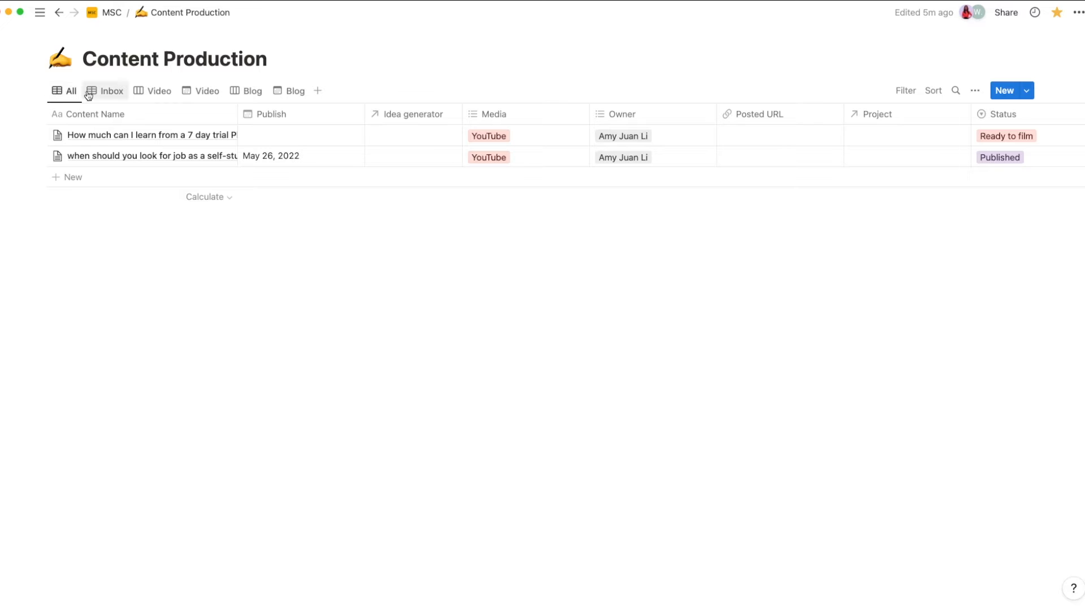
# On the Video board of Content Production, move the card "the importance of flexibility" from Ideas to Fliming
pyautogui.click(105, 94)
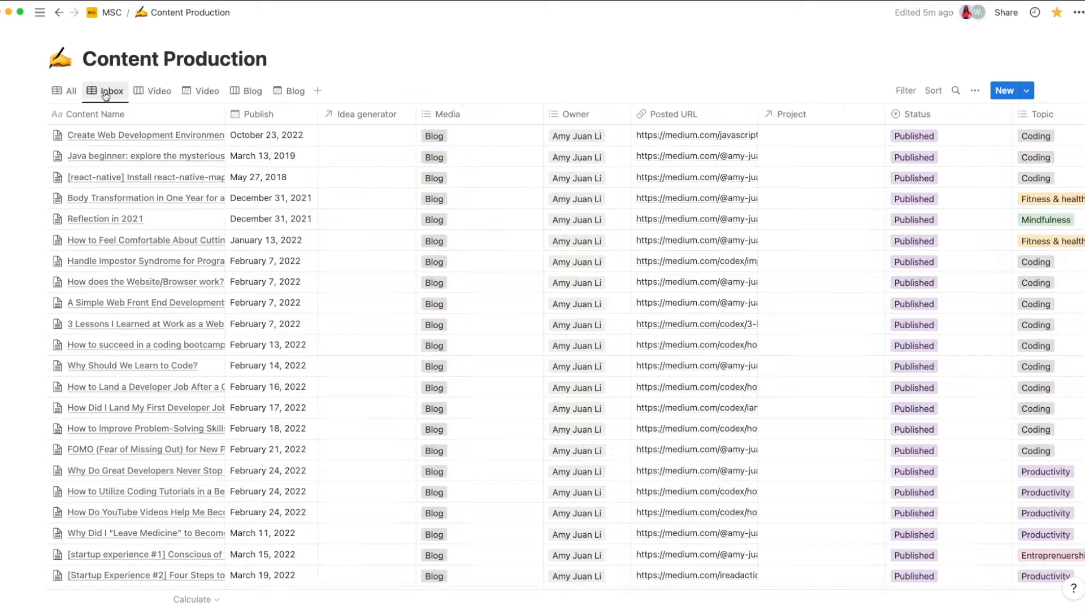
pyautogui.click(152, 95)
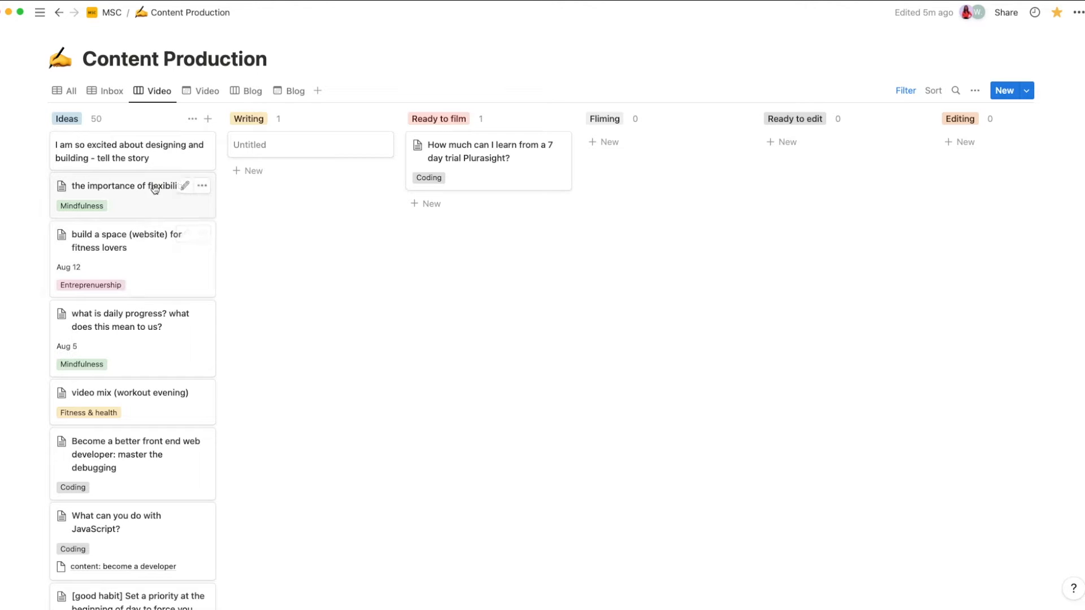
pyautogui.moveTo(179, 190); pyautogui.dragTo(672, 161)
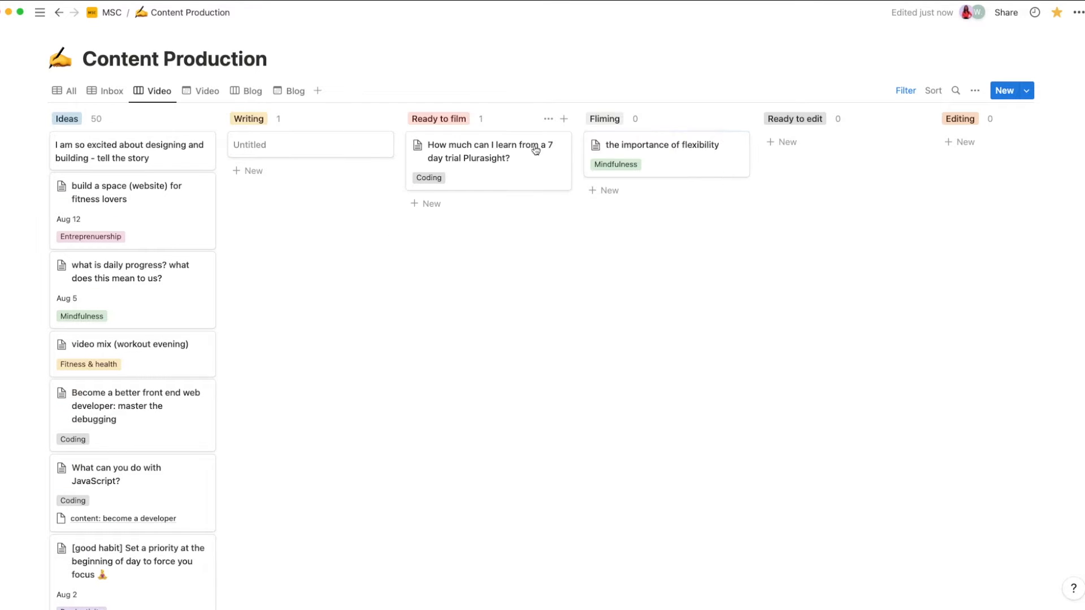
# View the Video calendar for May 2022 and examine its scheduled content entries
pyautogui.click(205, 92)
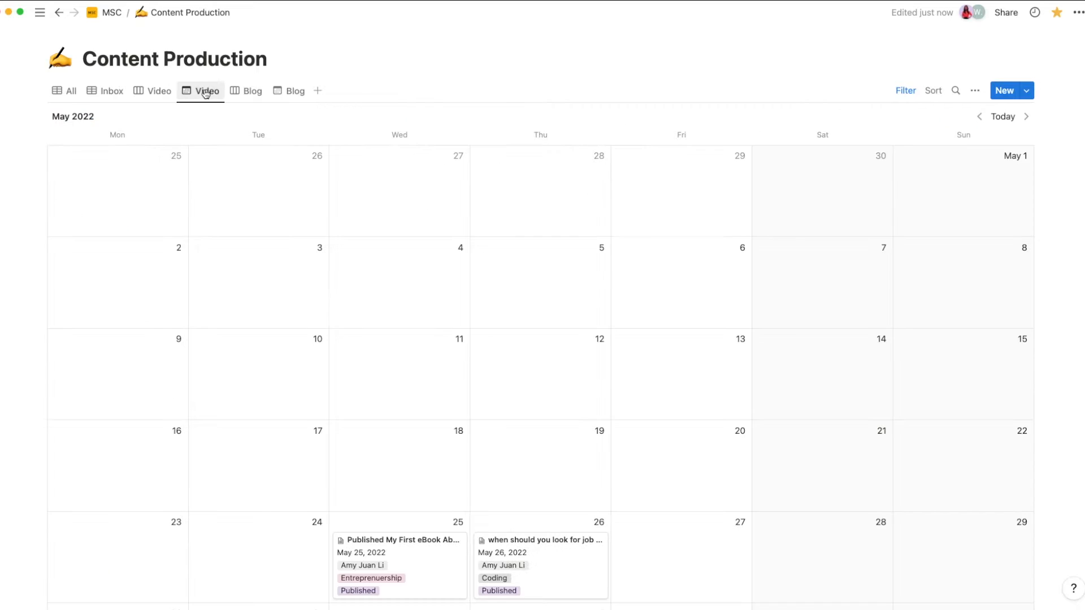
pyautogui.scroll(-3, 370, 354)
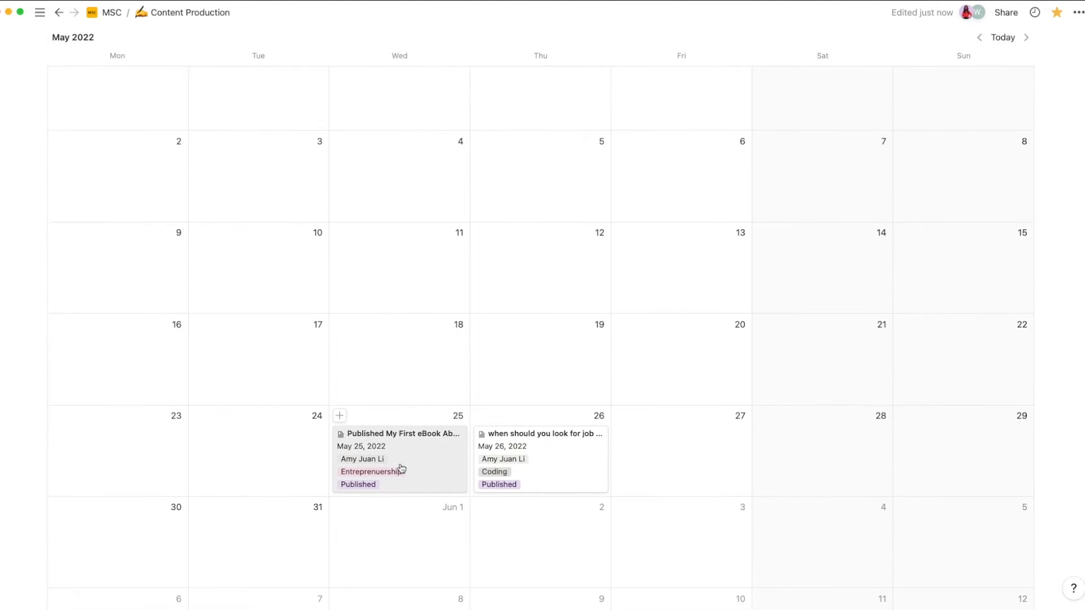
pyautogui.moveTo(409, 374); pyautogui.dragTo(409, 455)
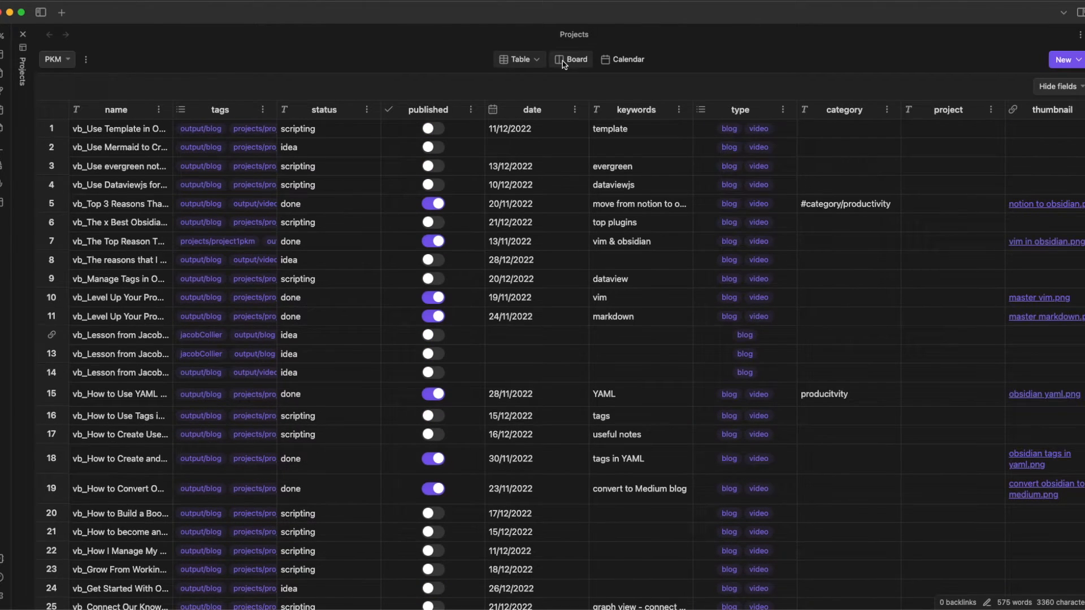
# Switch to Obsidian and view the PKM project as a board and as a calendar
pyautogui.click(571, 59)
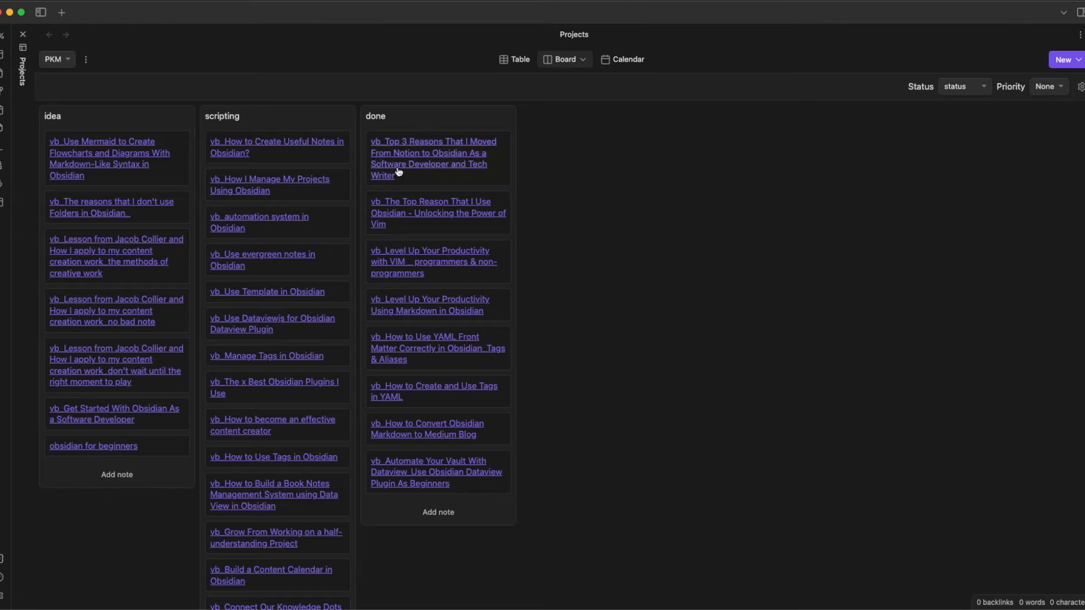
pyautogui.click(624, 59)
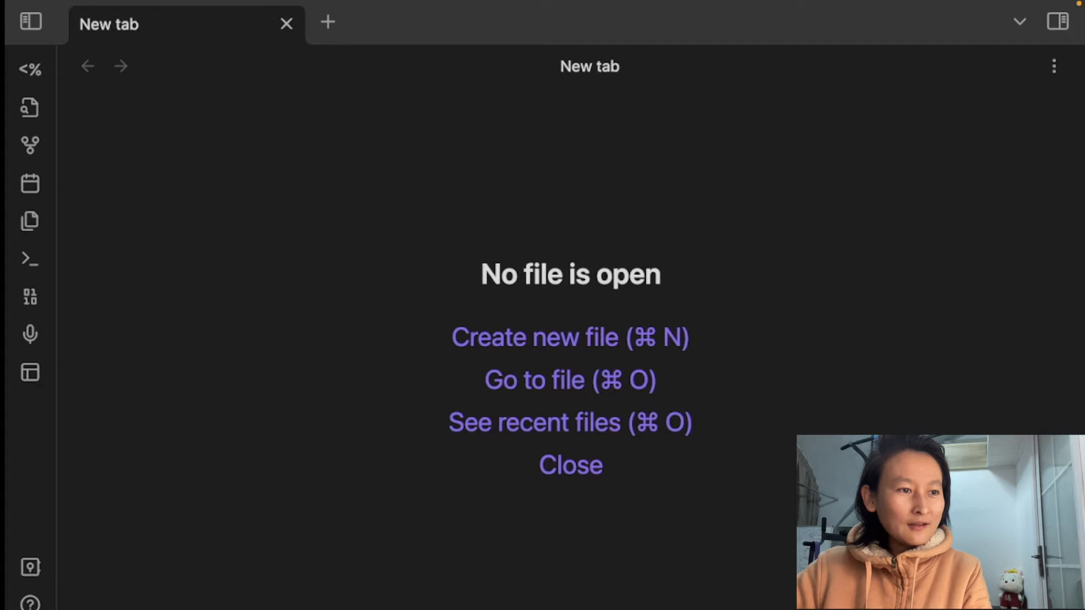
# Search the community plugins in the settings for "projects"
pyautogui.click(30, 609)
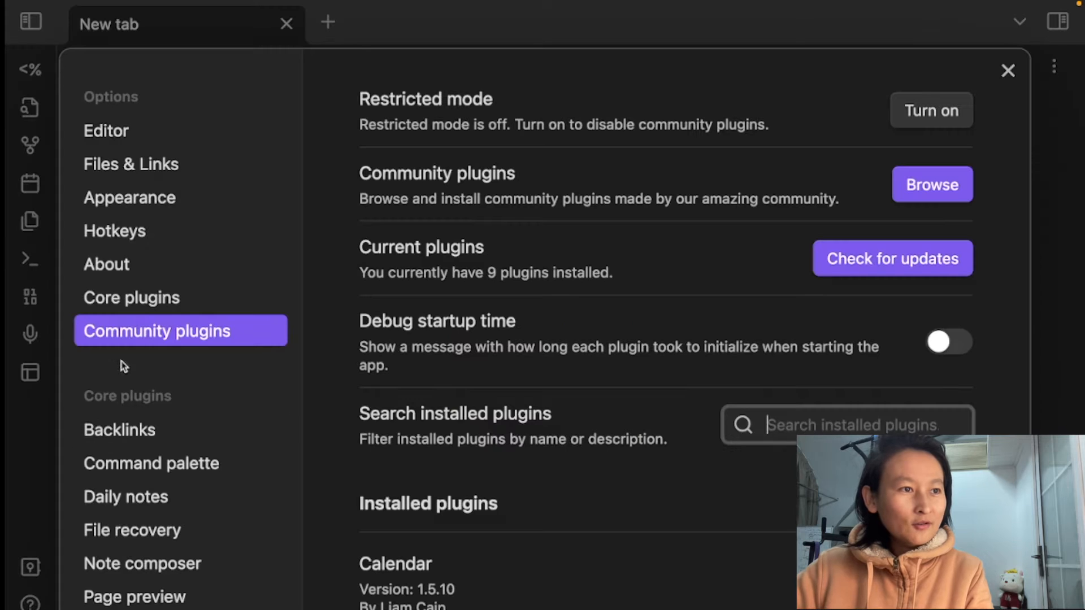
pyautogui.click(933, 185)
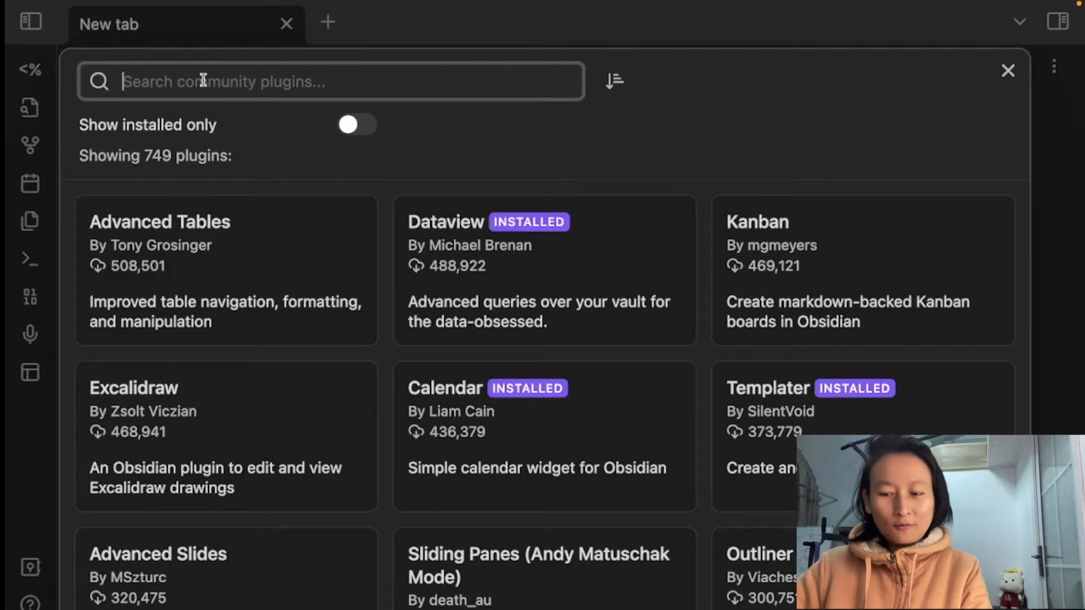
pyautogui.write('projects')
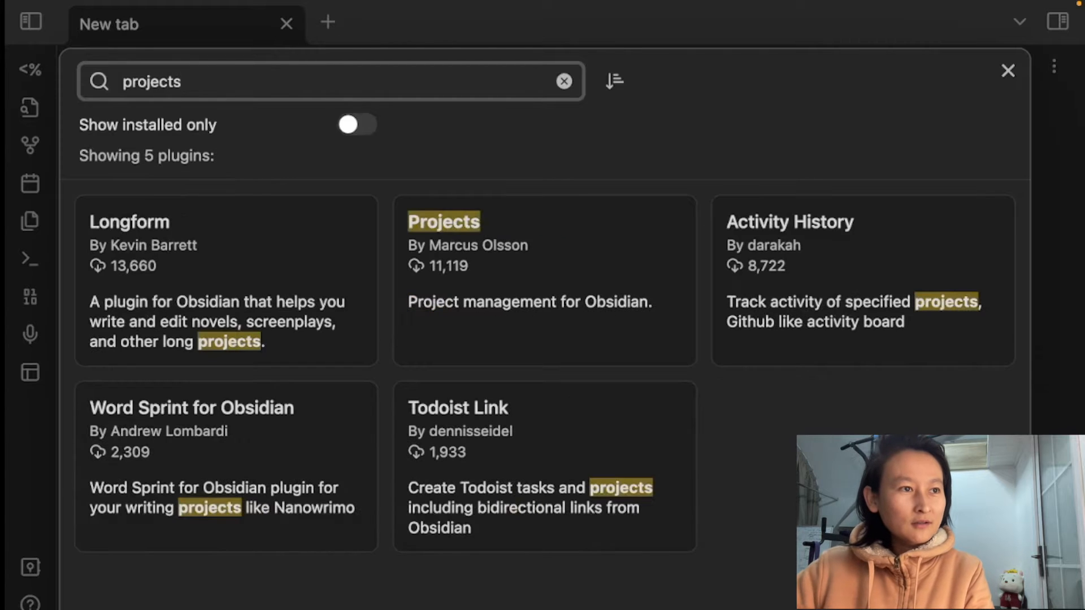
# Install and enable the Projects community plugin, then close the settings
pyautogui.click(479, 265)
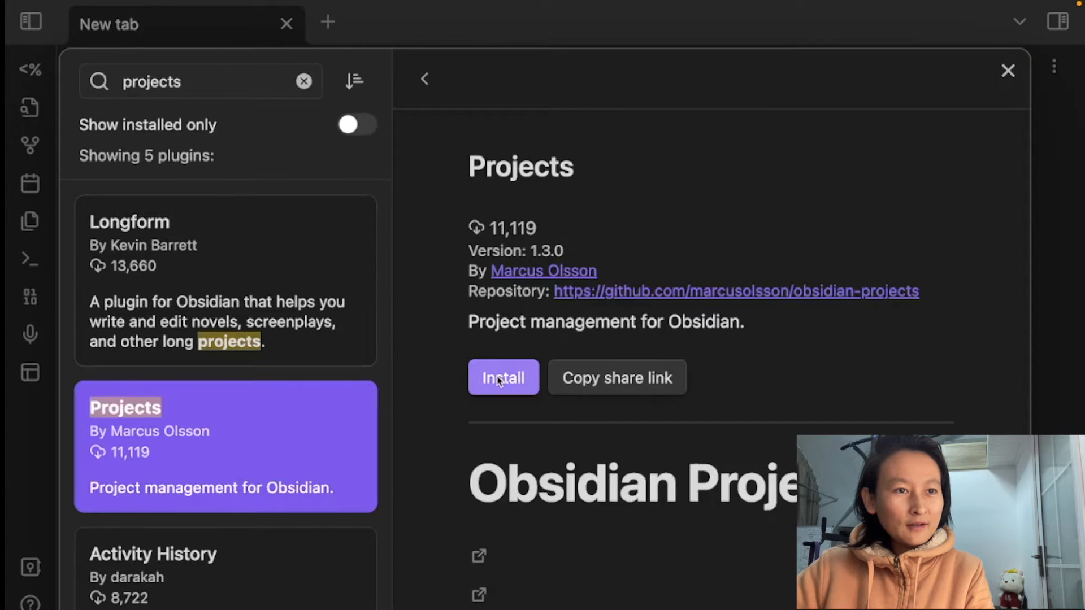
pyautogui.click(499, 381)
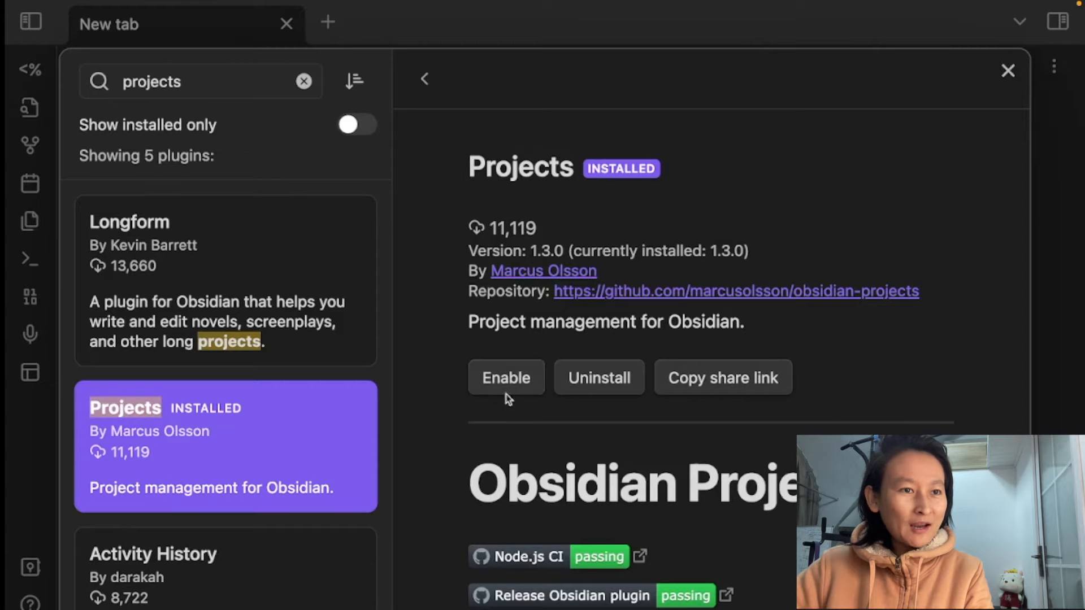
pyautogui.click(505, 381)
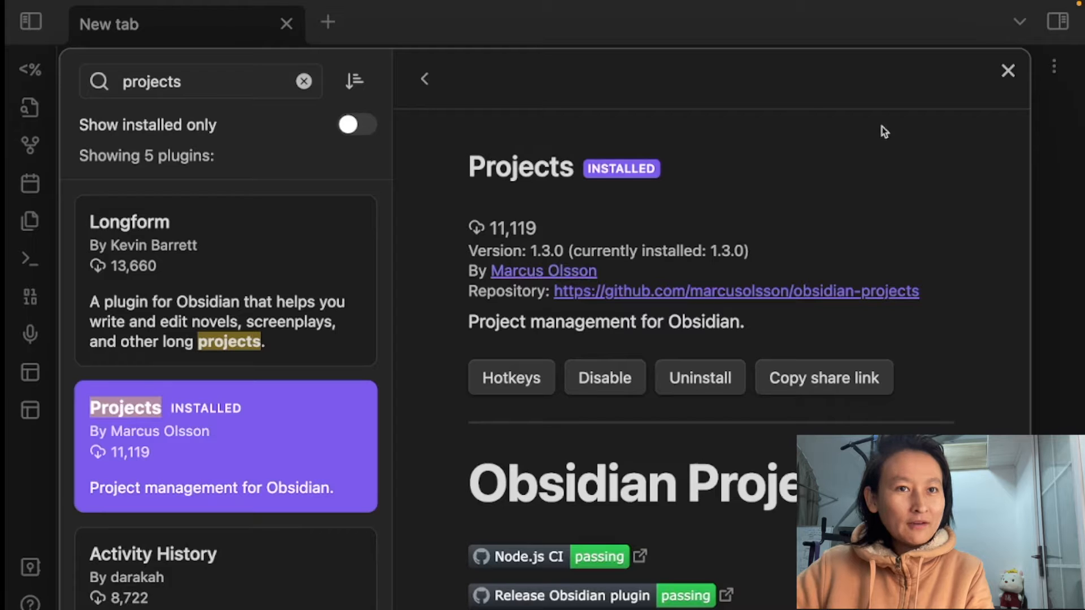
pyautogui.click(1007, 71)
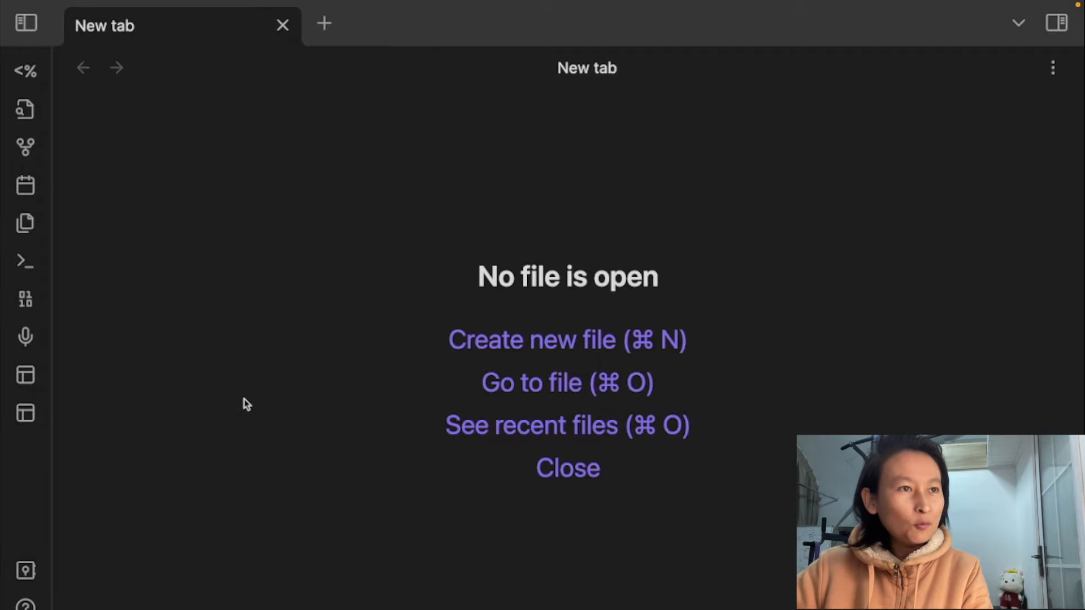
# Open the Projects page, dismiss its getting-started dialog and close the page again
pyautogui.click(26, 414)
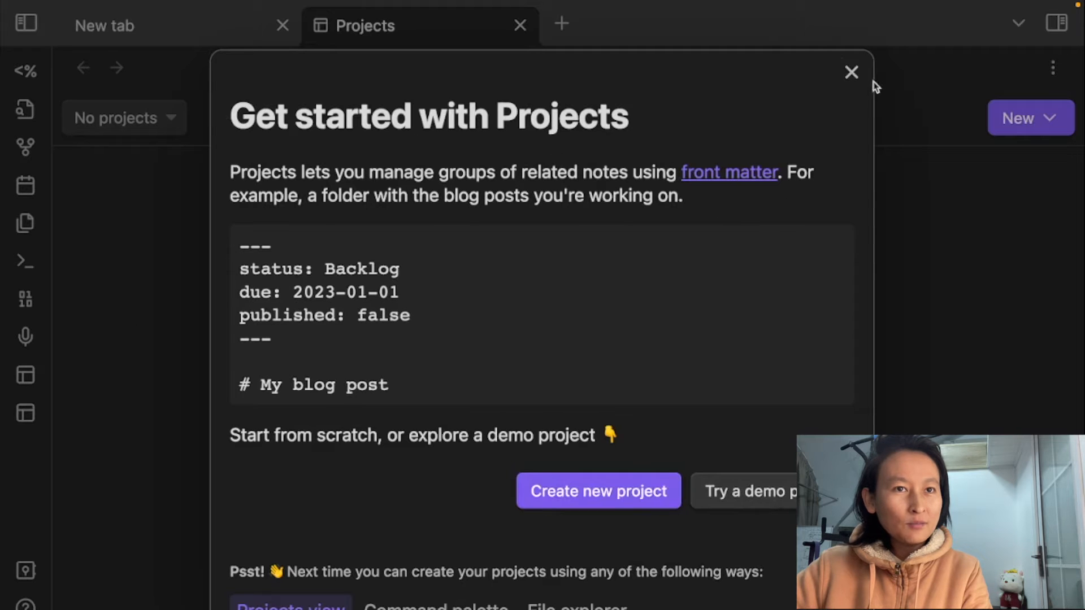
pyautogui.click(853, 74)
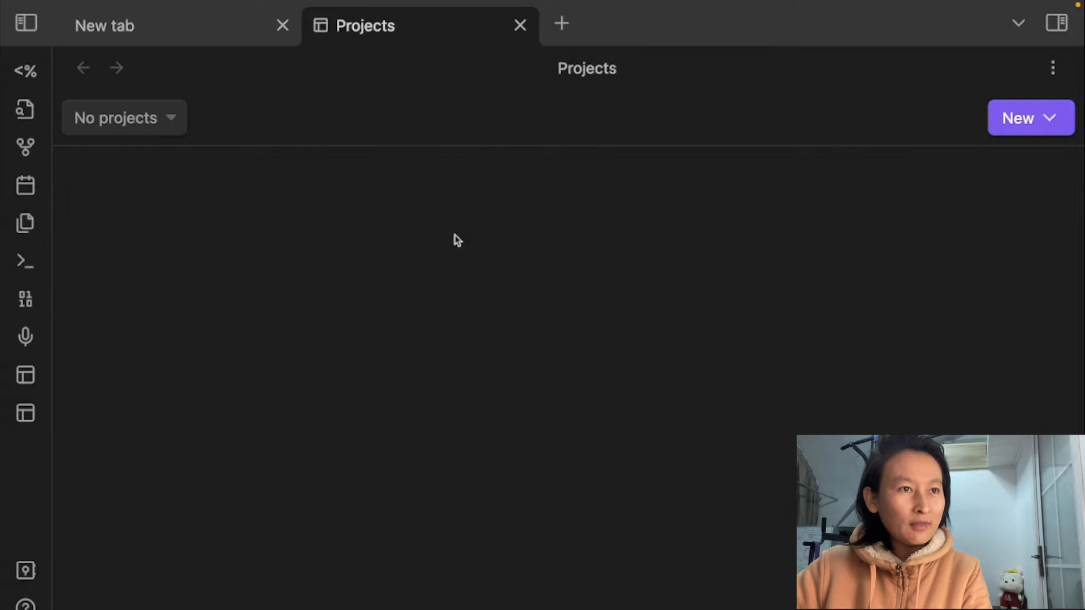
pyautogui.press('super+w')
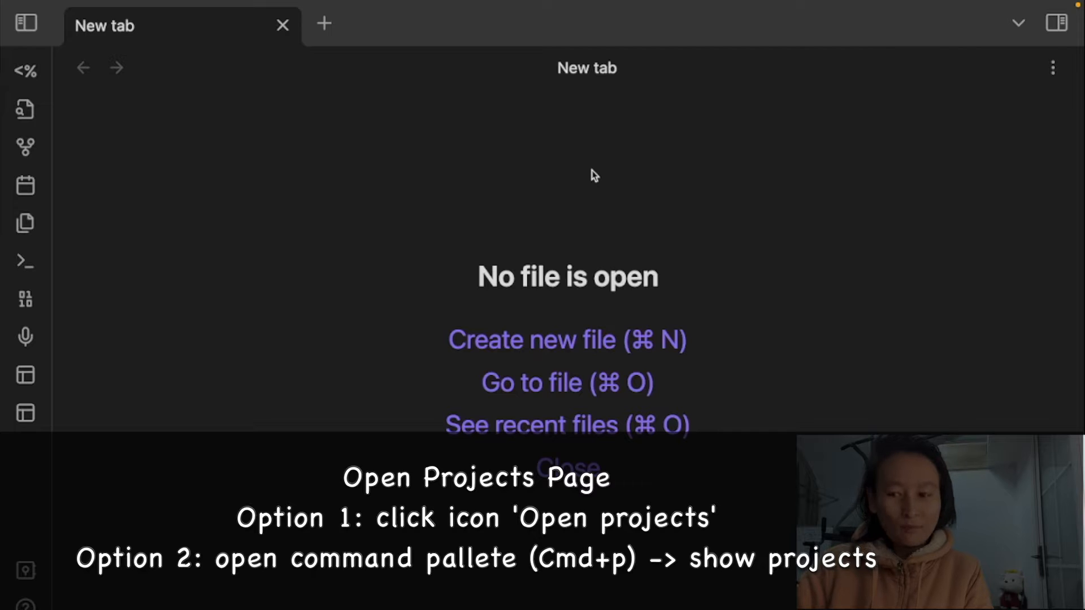
# Run the command "Projects: Show projects" and create the demo project from the getting-started dialog
pyautogui.press('super+p')
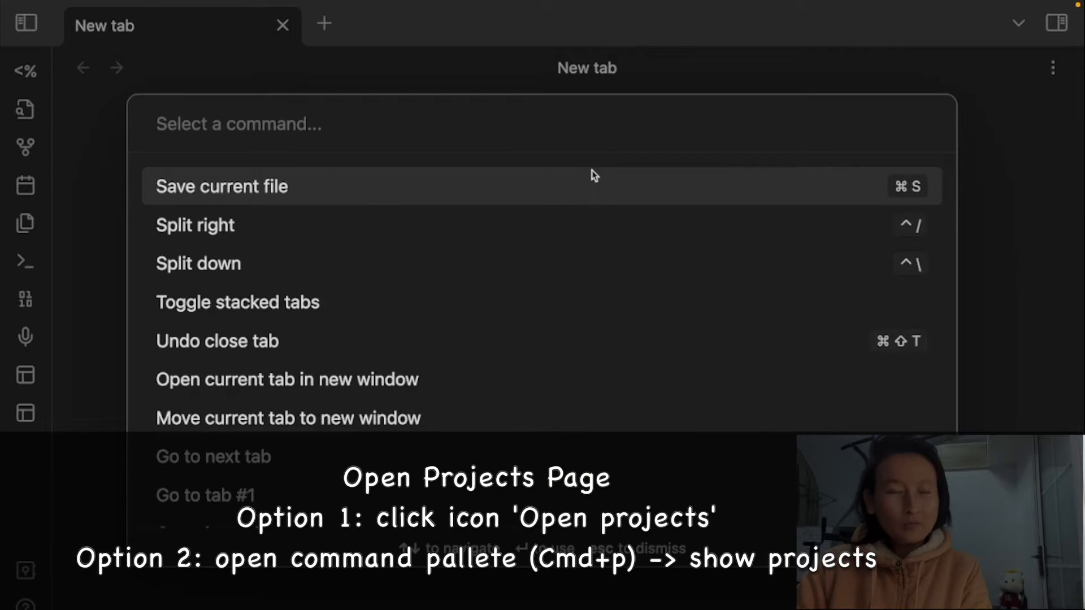
pyautogui.write('projects')
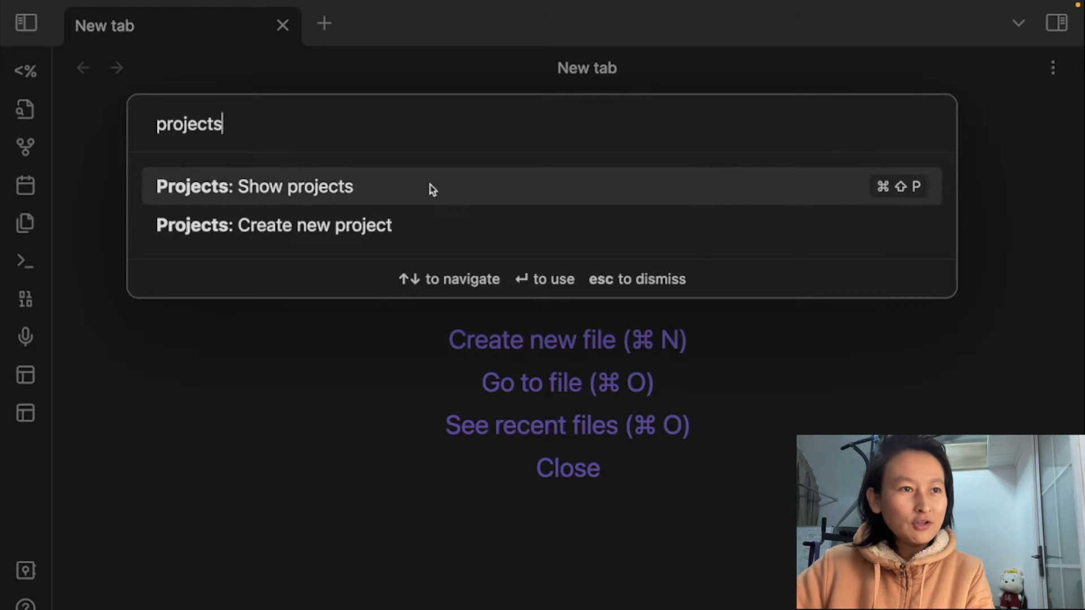
pyautogui.click(368, 188)
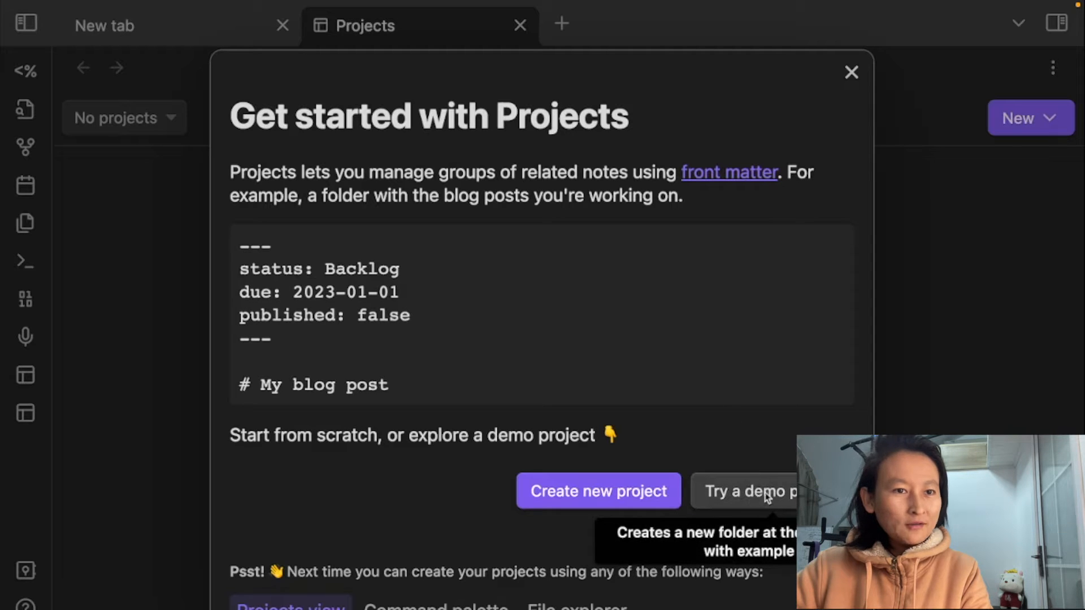
pyautogui.click(752, 505)
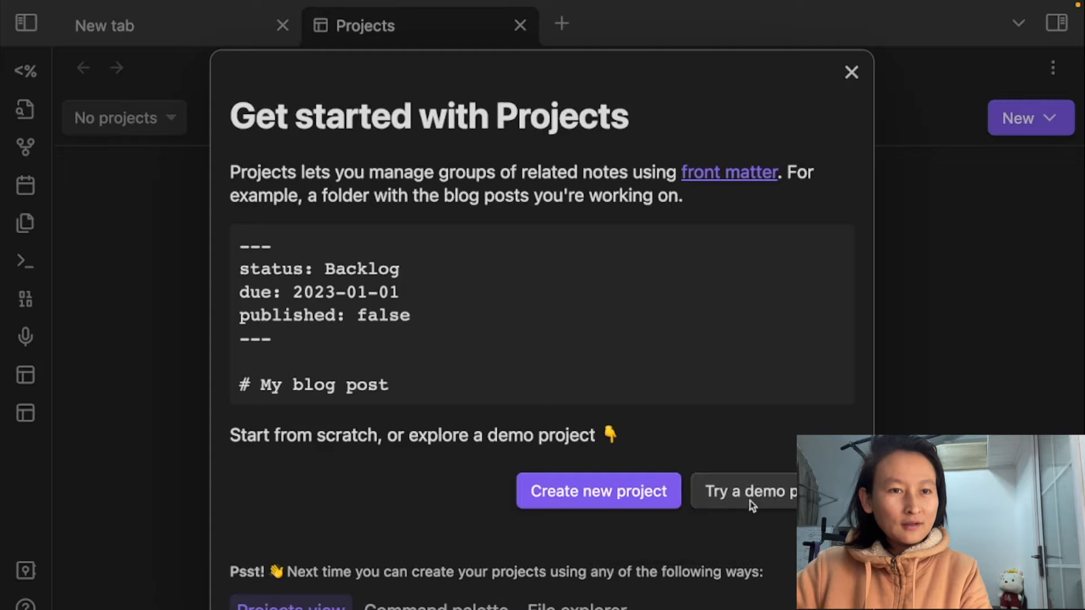
pyautogui.click(760, 491)
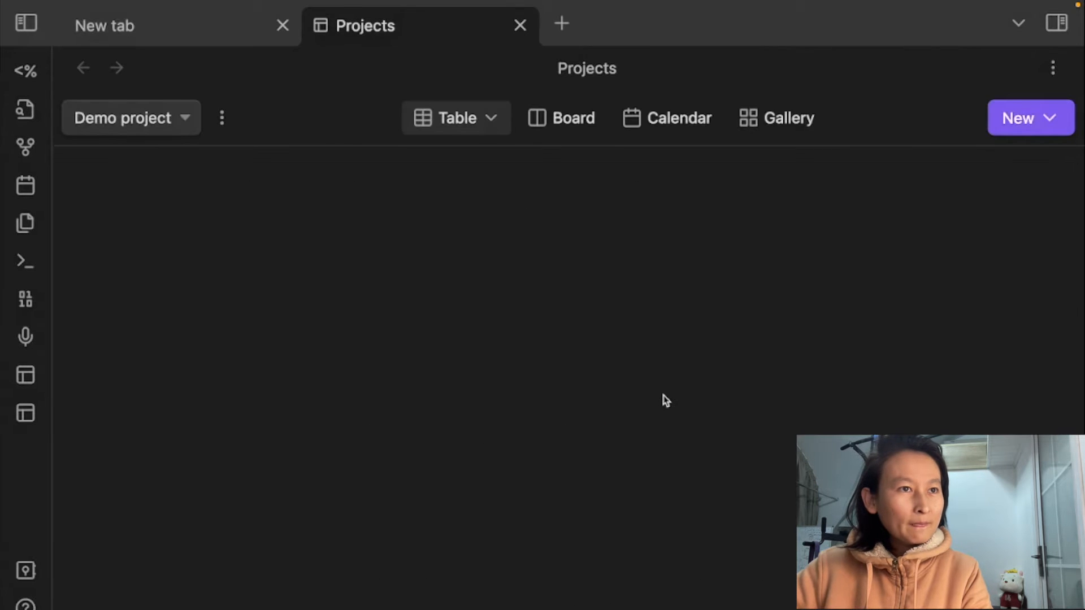
# Examine the demo project's table across its name, status, due, published, tags, image and weight fields
pyautogui.hscroll(10, 429, 299)
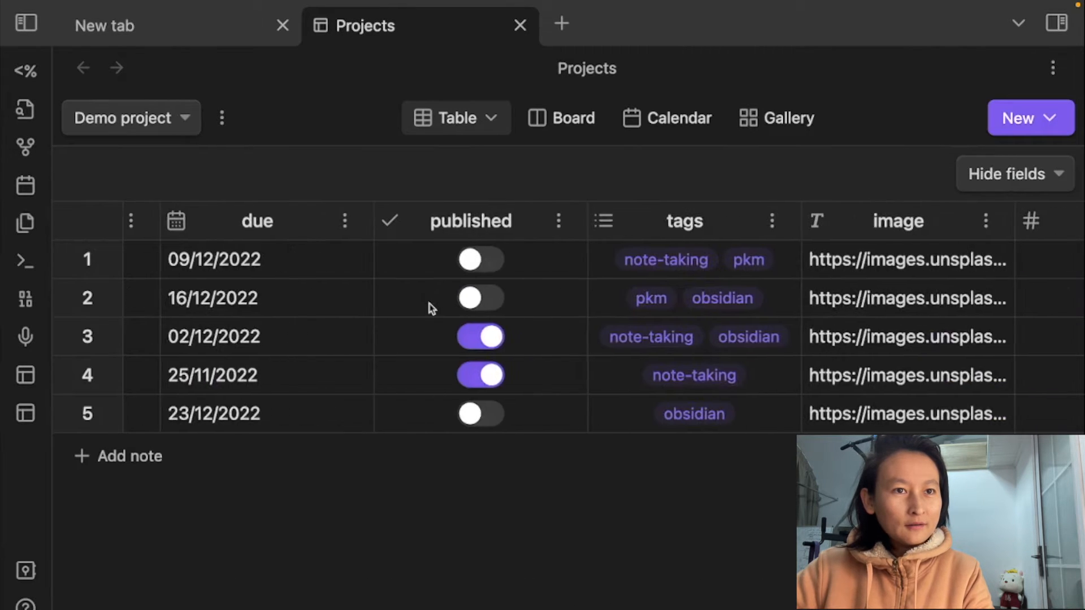
pyautogui.hscroll(-6, 429, 307)
pyautogui.hscroll(-4, 430, 305)
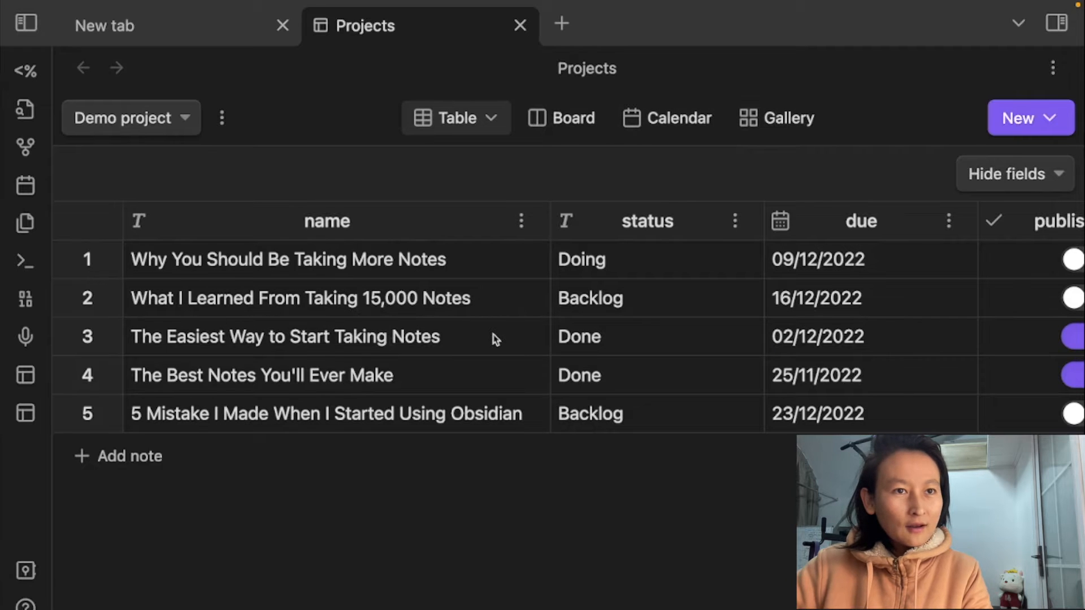
pyautogui.hscroll(6, 494, 338)
pyautogui.hscroll(-5, 495, 339)
pyautogui.hscroll(-2, 495, 338)
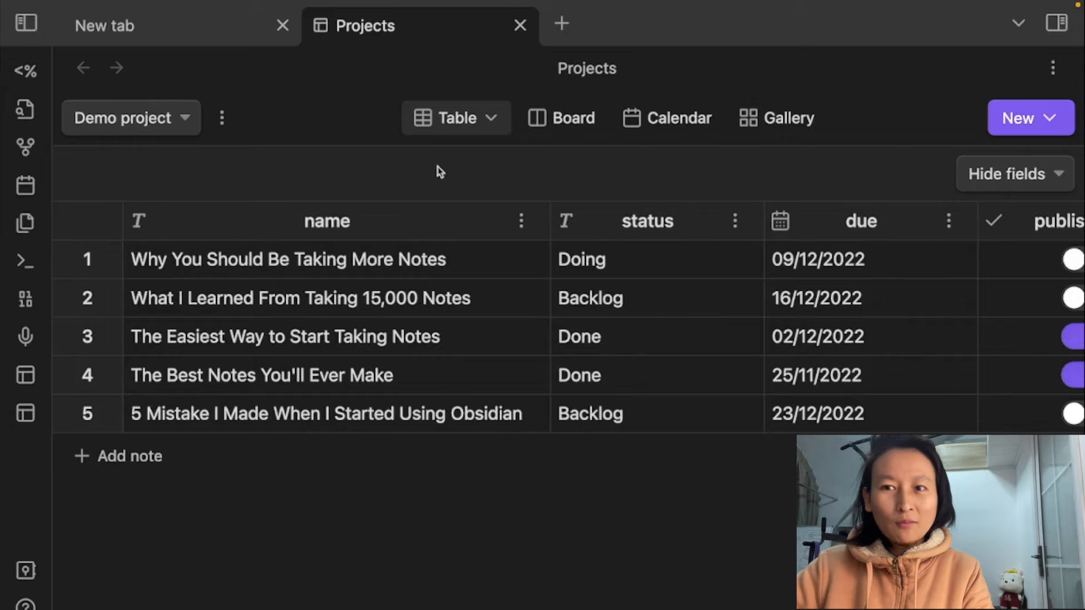
pyautogui.hscroll(6, 448, 307)
pyautogui.hscroll(-6, 450, 308)
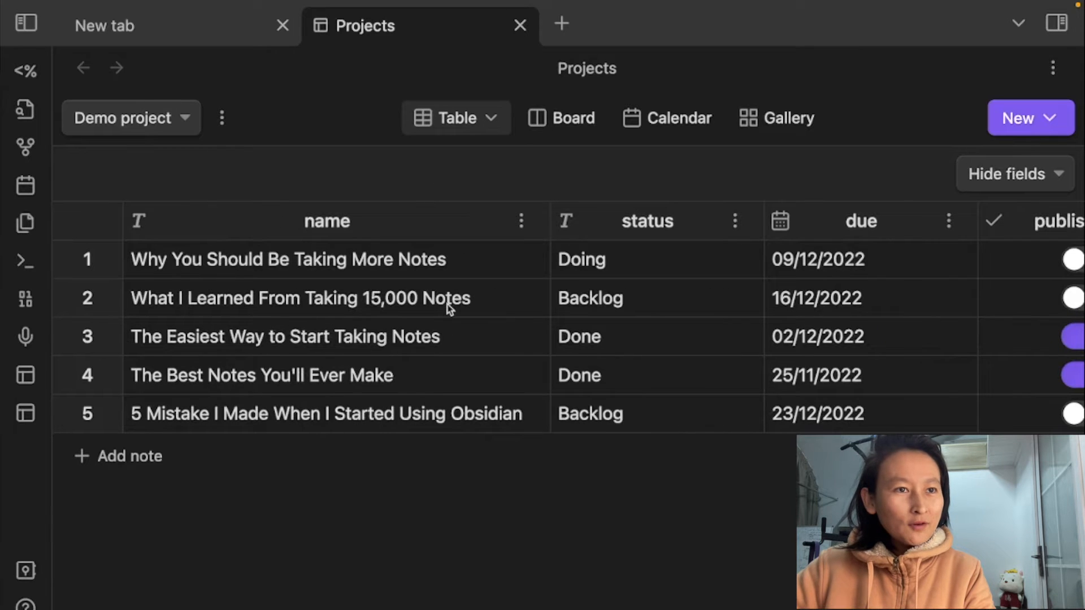
pyautogui.hscroll(5, 449, 308)
pyautogui.hscroll(4, 450, 308)
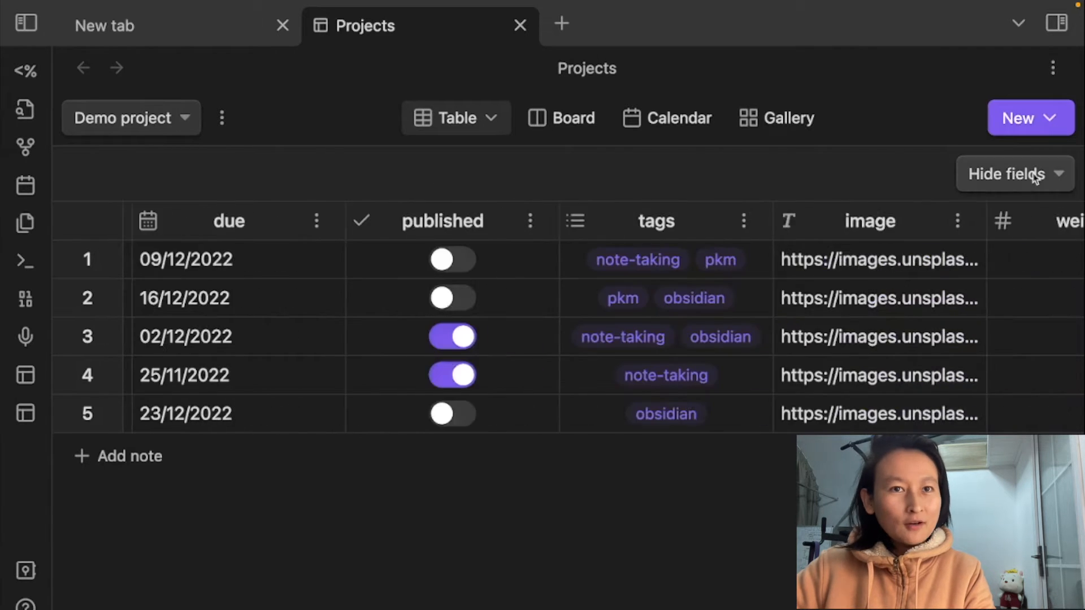
pyautogui.click(1038, 173)
pyautogui.hscroll(-9, 256, 269)
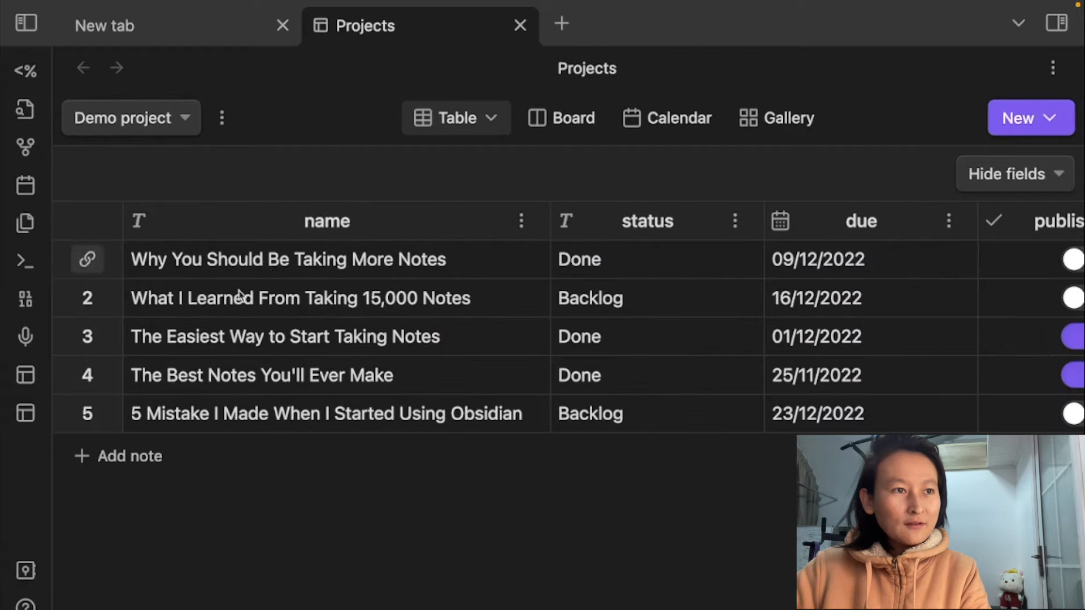
# Open the note "Why You Should Be Taking More Notes" from the demo table and read through its front matter
pyautogui.click(89, 260)
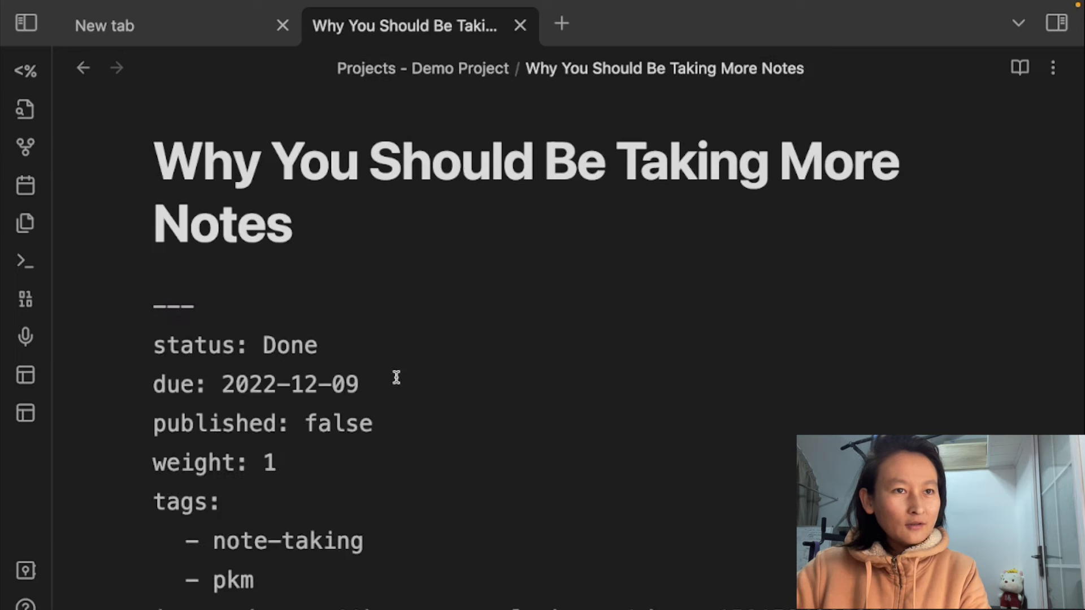
pyautogui.scroll(-5, 395, 377)
pyautogui.scroll(3, 396, 377)
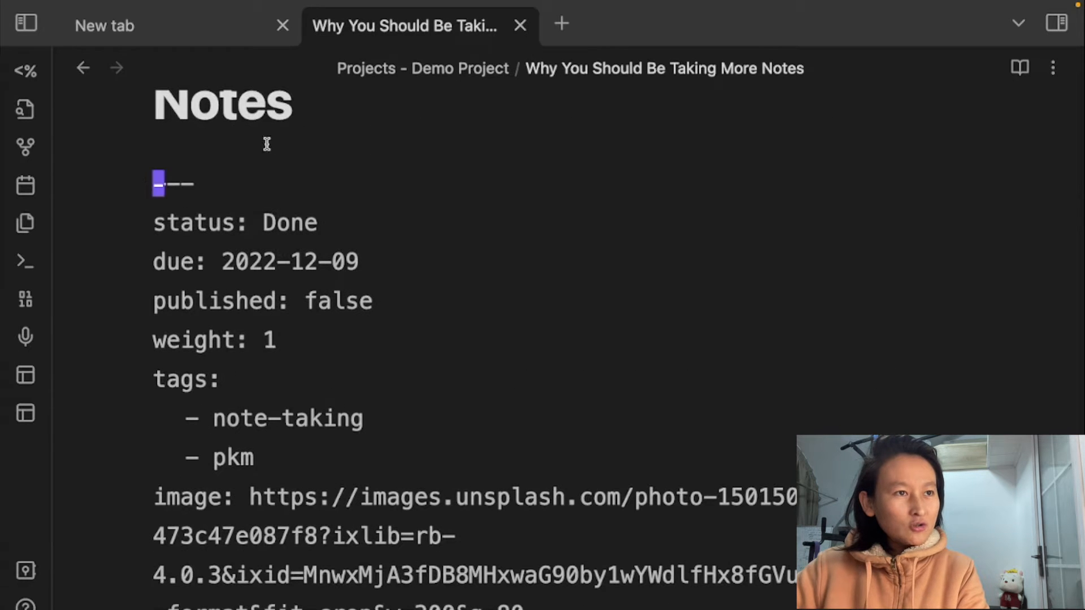
pyautogui.scroll(-1, 245, 170)
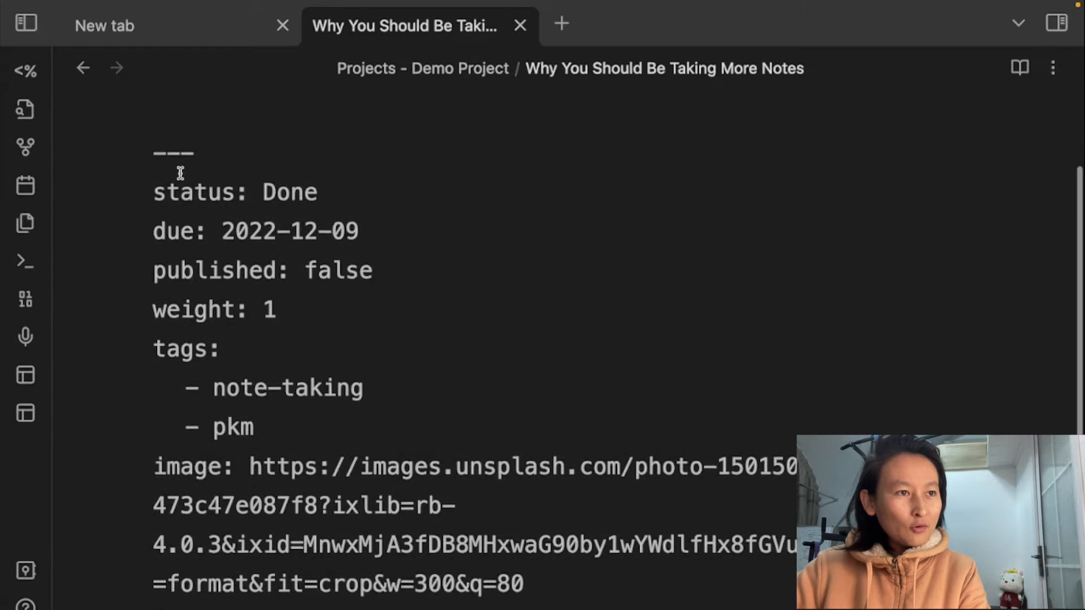
pyautogui.scroll(-1, 339, 226)
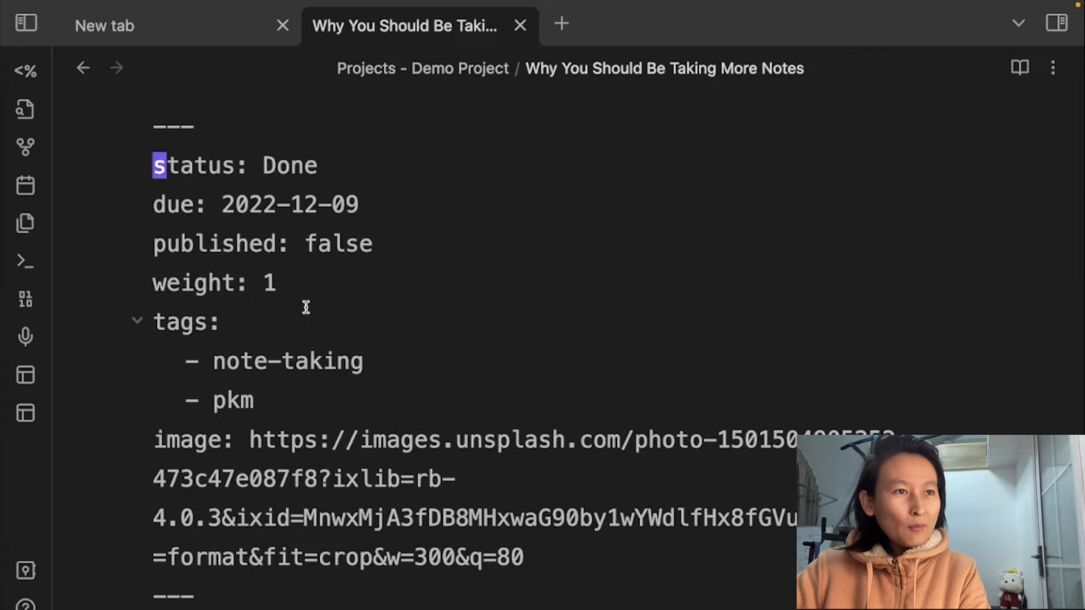
pyautogui.scroll(-3, 305, 305)
pyautogui.scroll(-1, 306, 307)
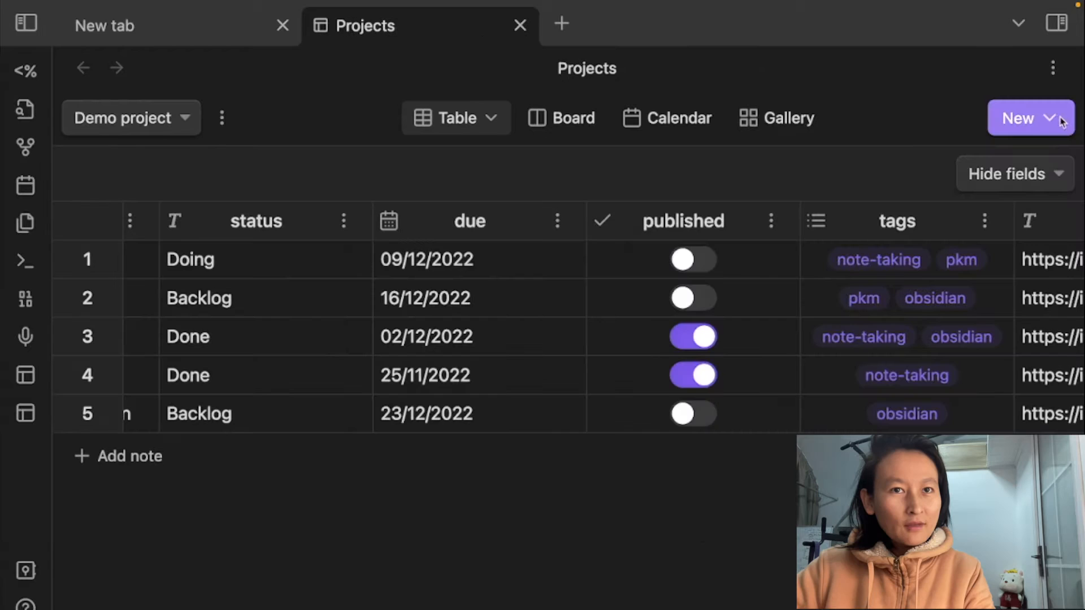
pyautogui.click(1058, 121)
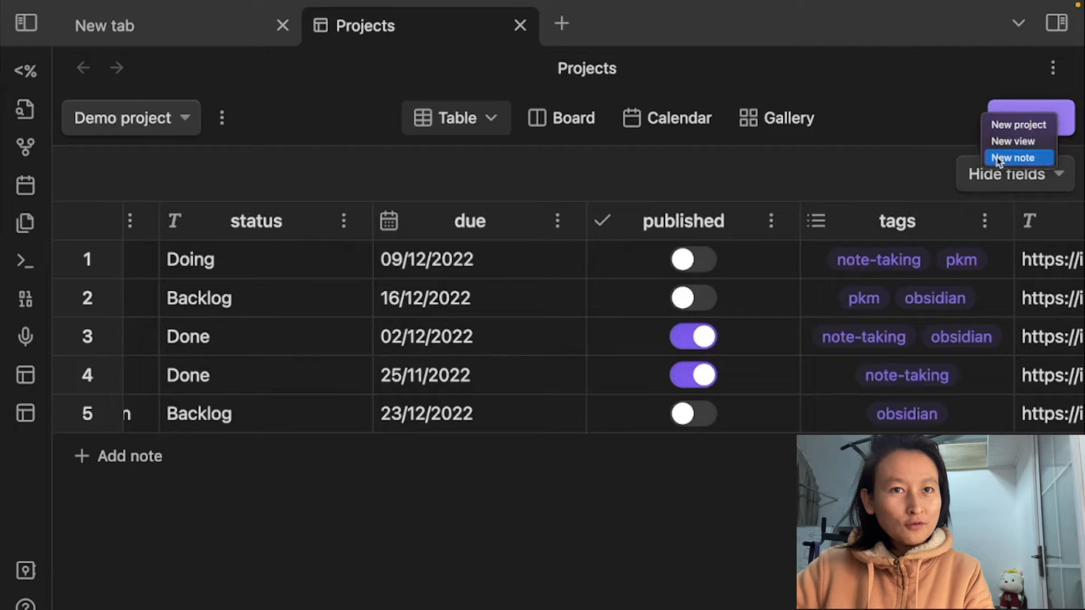
pyautogui.click(739, 169)
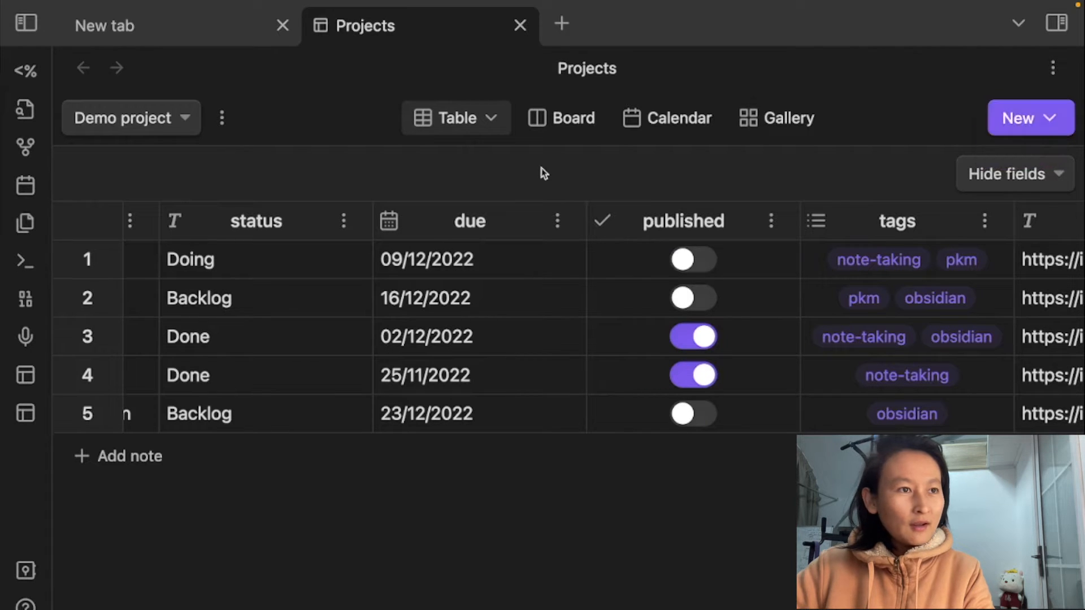
# In the board view, move "Why You Should Be Taking More Notes" to Done and place "5 Mistake I Made When I Started Using Obsidian" first in Backlog
pyautogui.click(568, 127)
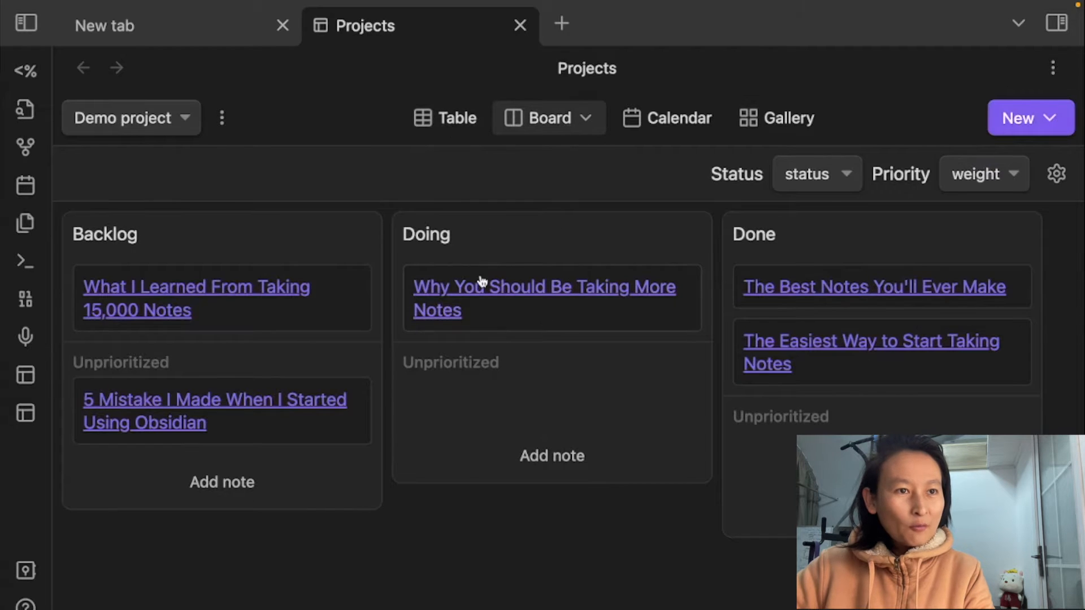
pyautogui.moveTo(485, 285); pyautogui.dragTo(826, 309)
pyautogui.moveTo(249, 412); pyautogui.dragTo(242, 297)
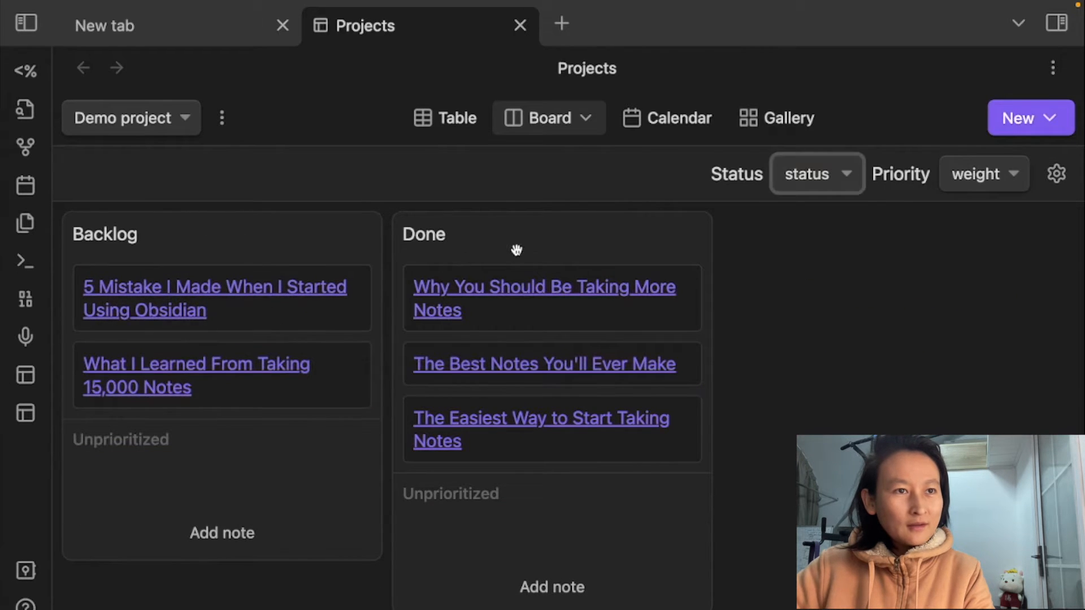
pyautogui.click(821, 180)
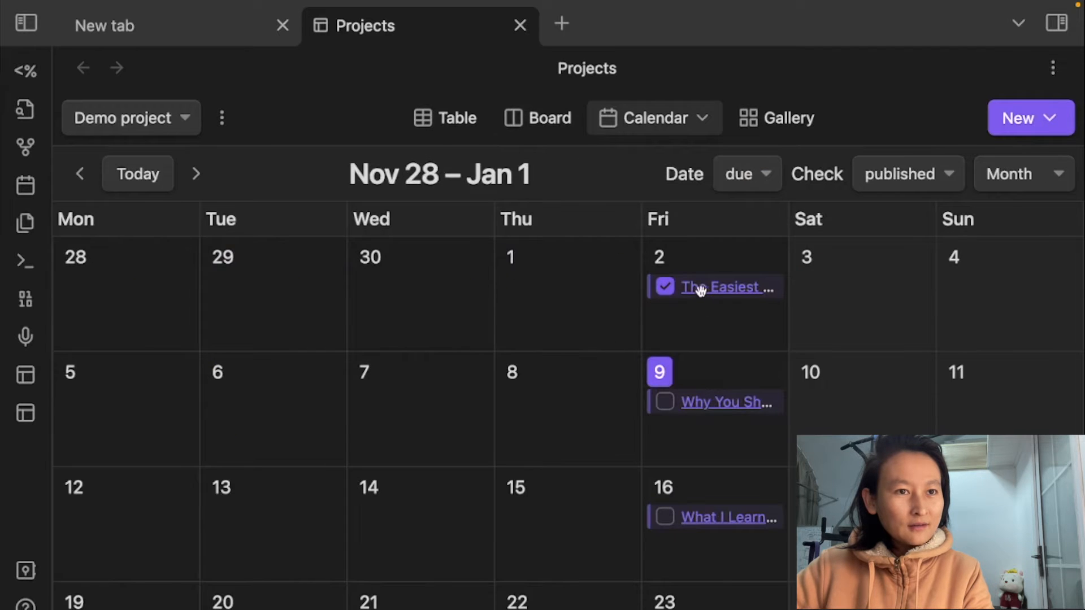
# In the calendar view, move "The Easiest Way to Start Taking Notes" to December 1, then view the gallery
pyautogui.click(666, 403)
pyautogui.click(666, 403)
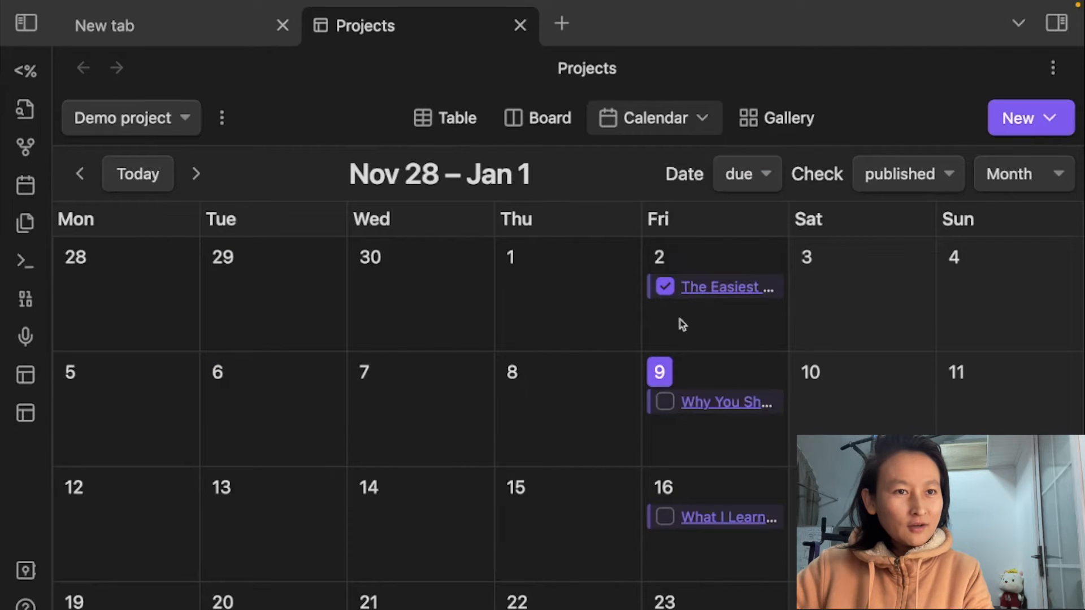
pyautogui.moveTo(694, 291); pyautogui.dragTo(522, 285)
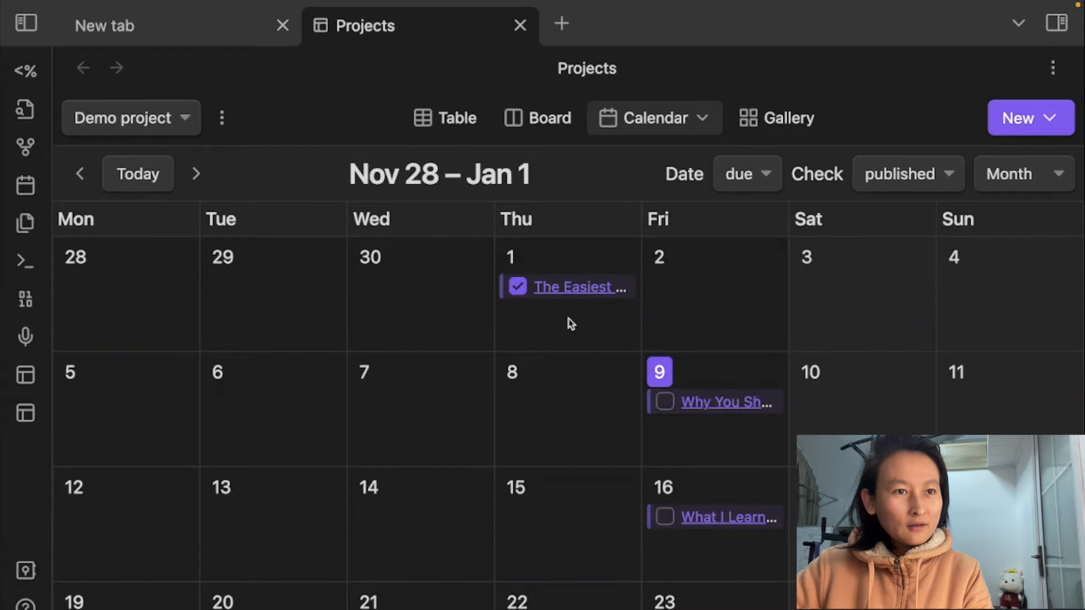
pyautogui.click(918, 178)
pyautogui.click(777, 118)
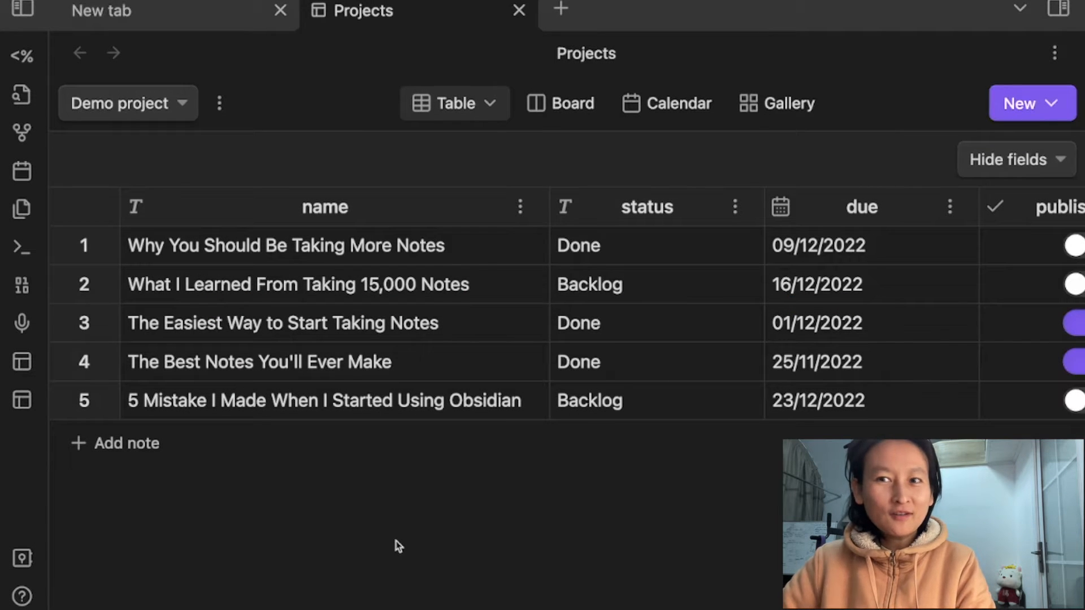
# Delete the demo project and confirm the deletion
pyautogui.click(219, 105)
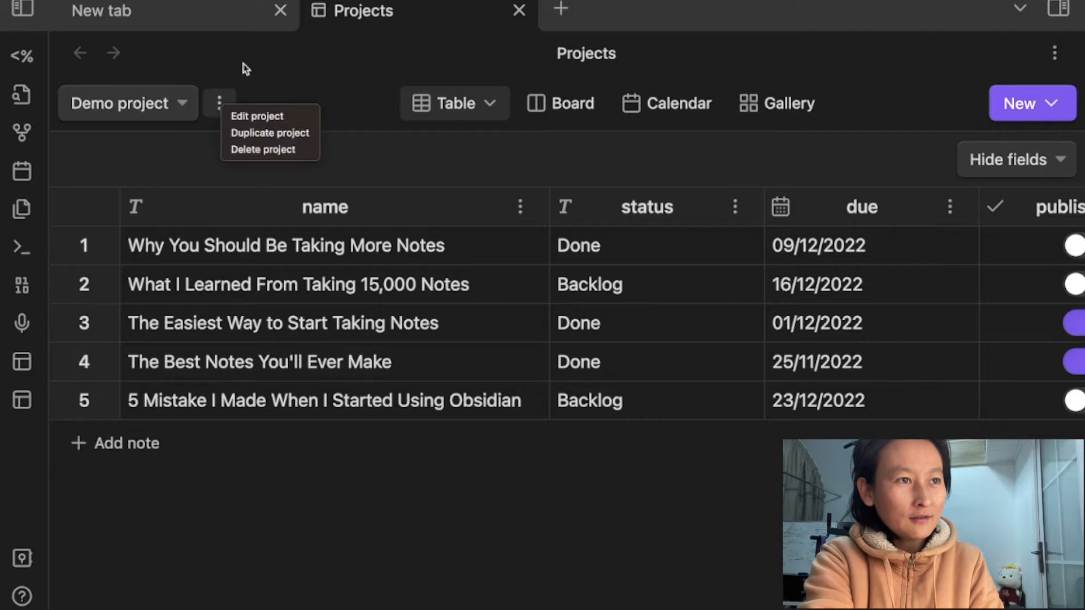
pyautogui.click(221, 96)
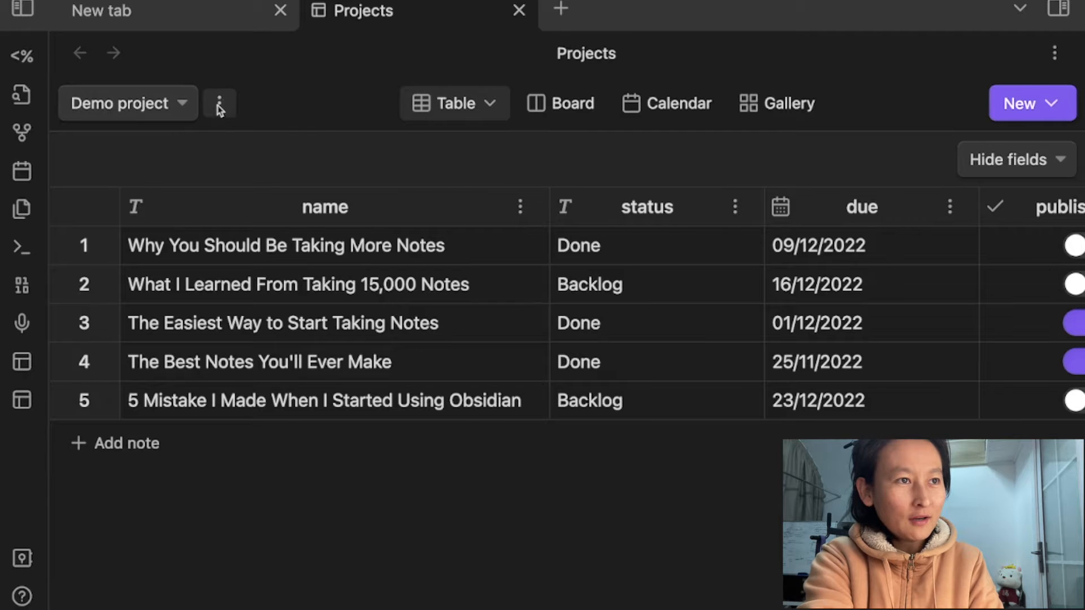
pyautogui.click(219, 107)
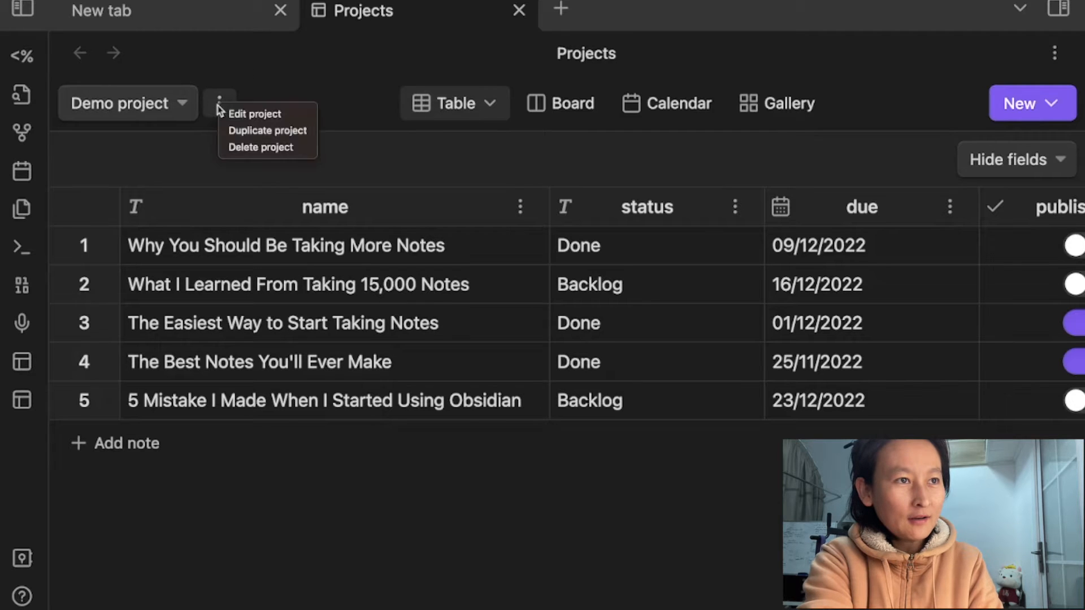
pyautogui.click(259, 149)
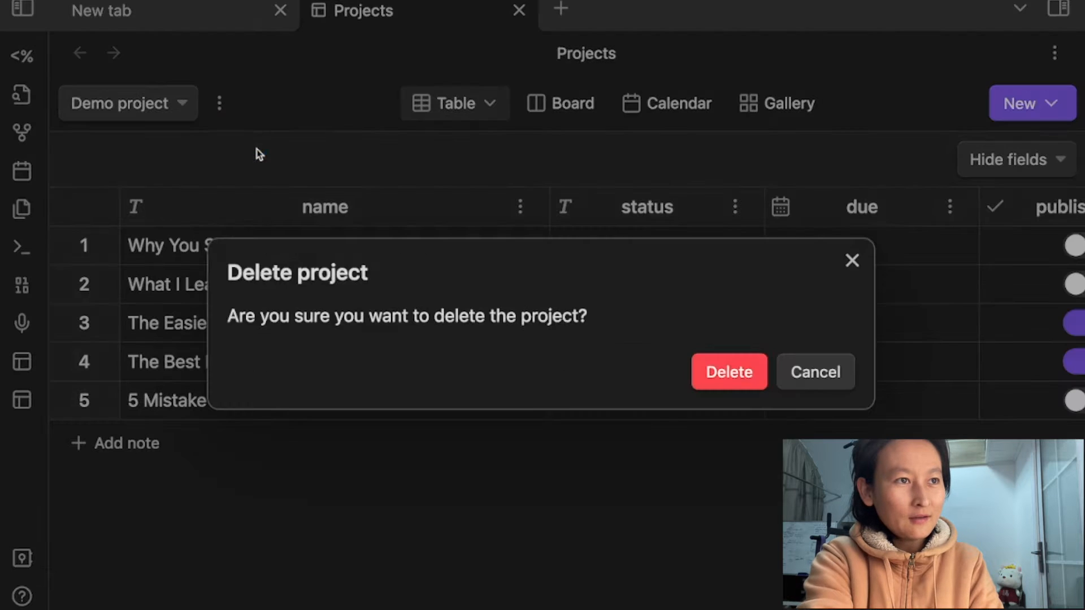
pyautogui.click(725, 377)
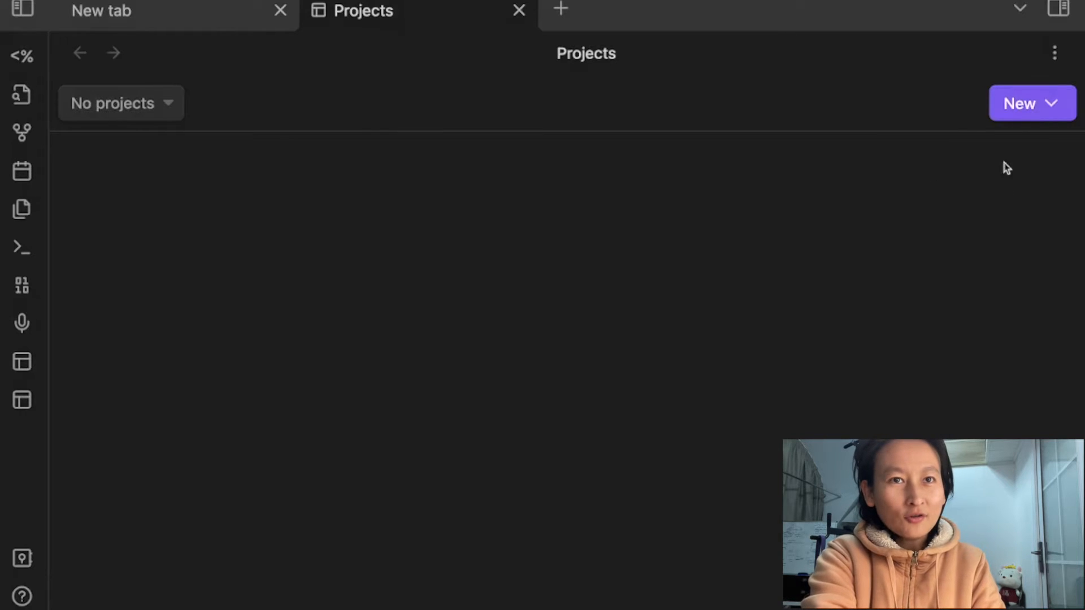
# Start creating a new project and look over the settings offered for it
pyautogui.click(1036, 113)
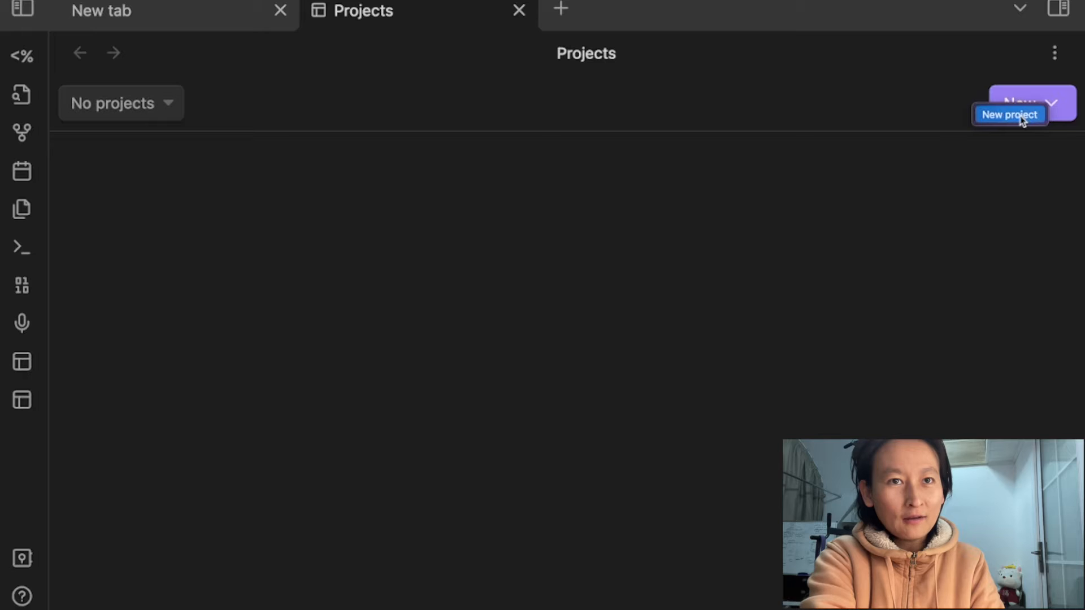
pyautogui.click(1023, 116)
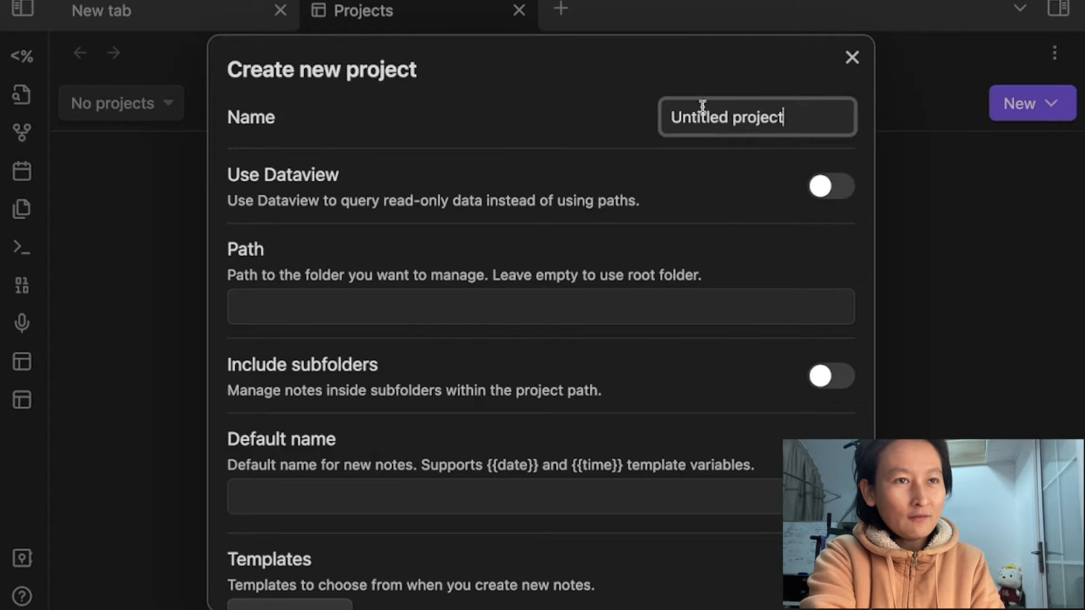
pyautogui.scroll(-1, 680, 242)
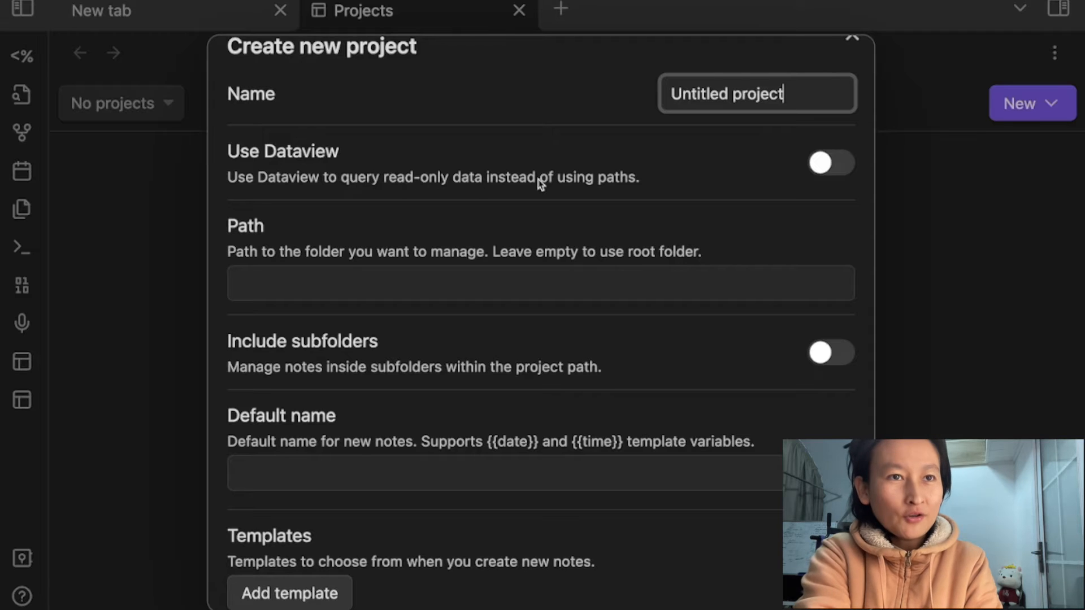
pyautogui.scroll(1, 624, 163)
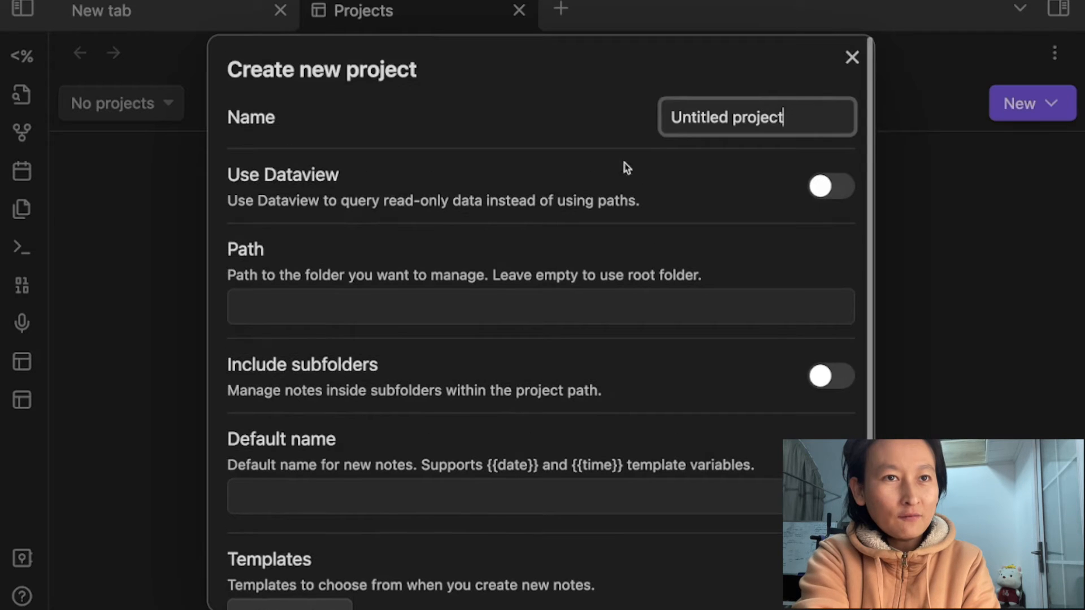
# Enable Use Dataview for the new project and write the query table from "folder_name"
pyautogui.click(841, 191)
pyautogui.click(400, 319)
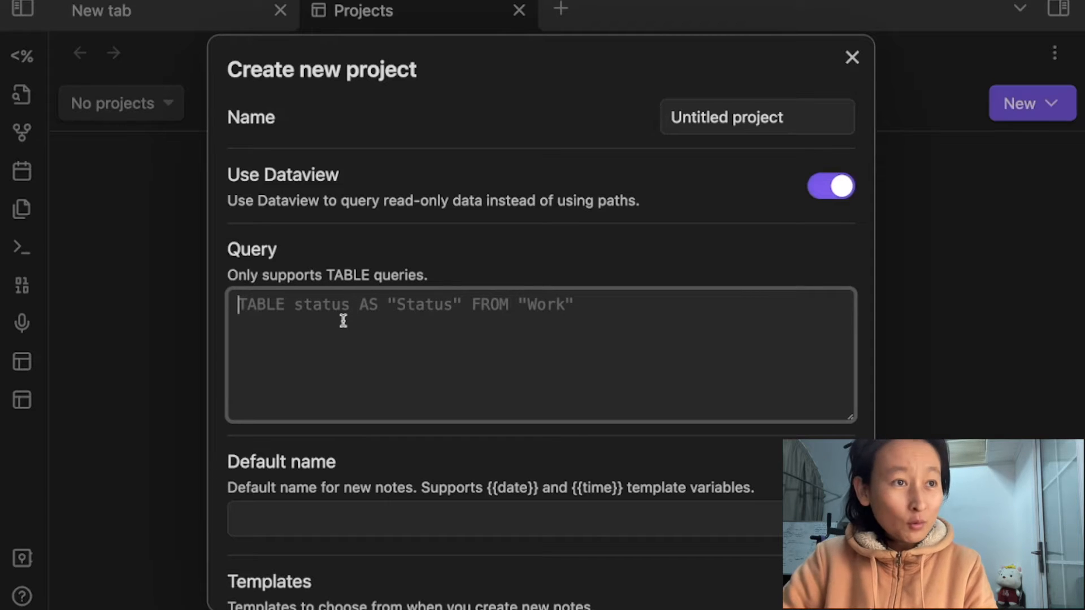
pyautogui.write('table')
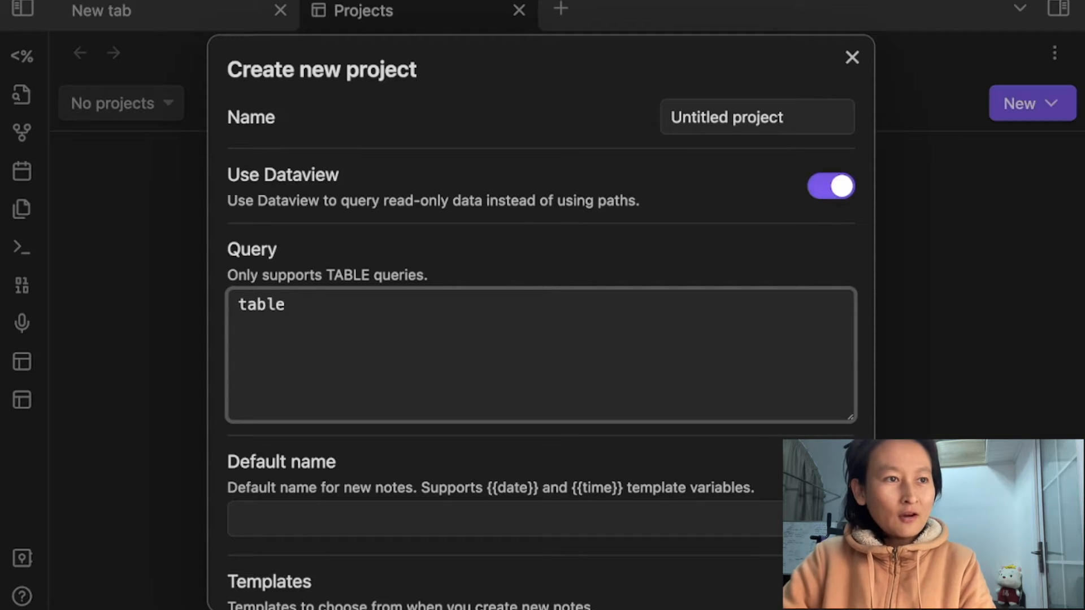
pyautogui.write('from')
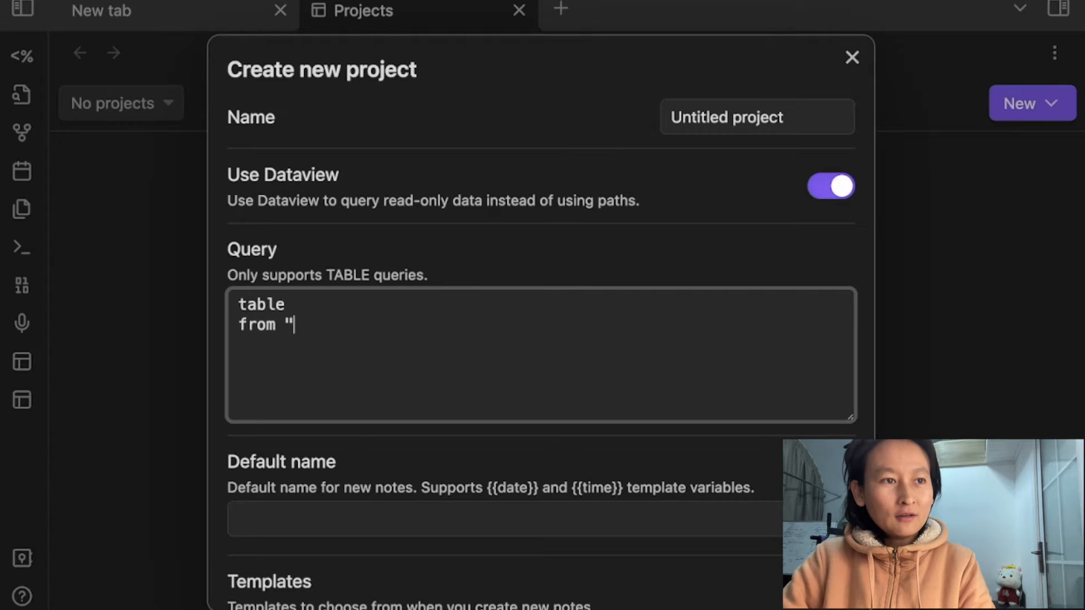
pyautogui.write(' "')
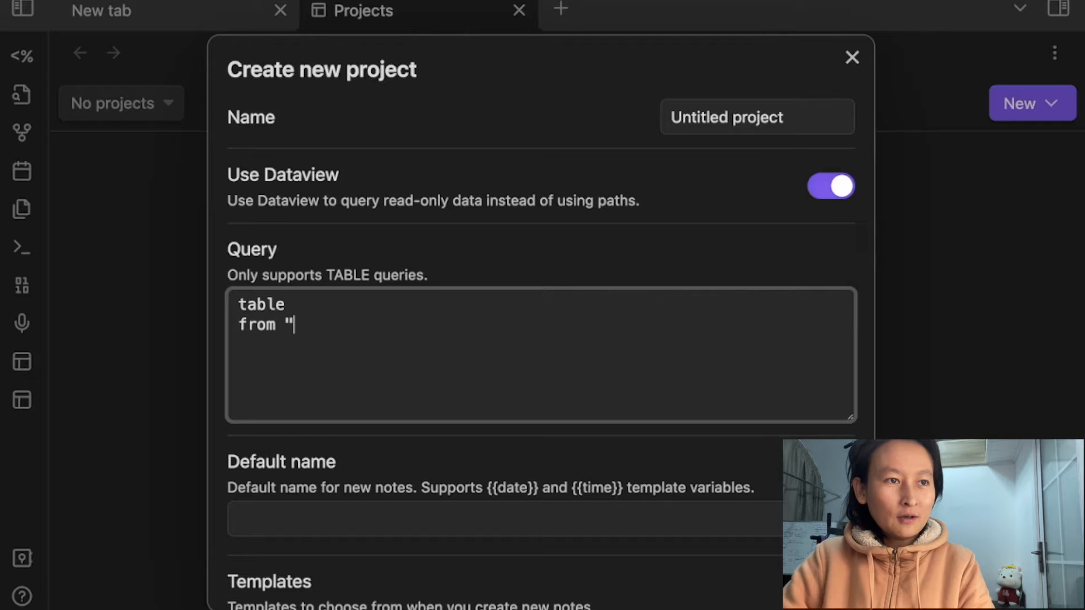
pyautogui.write('folder_name')
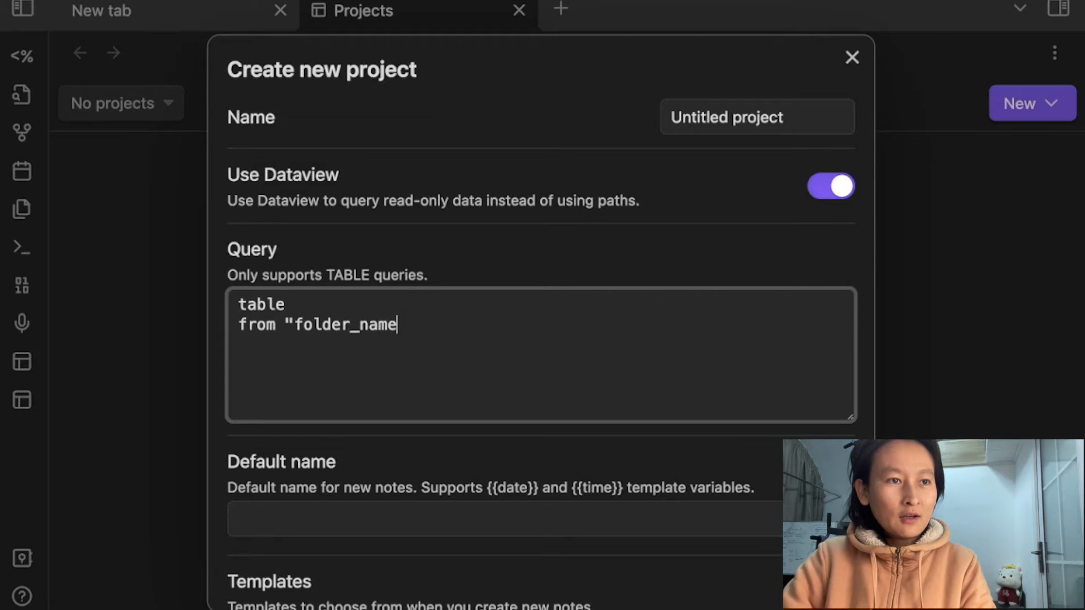
pyautogui.write('"')
# Replace the folder source in the Dataview query with the tag #tag_name
pyautogui.press('BackSpace')
pyautogui.press('BackSpace')
pyautogui.press('BackSpace')
pyautogui.press('BackSpace')
pyautogui.press('BackSpace')
pyautogui.press('BackSpace')
pyautogui.press('BackSpace')
pyautogui.press('BackSpace')
pyautogui.press('BackSpace')
pyautogui.press('BackSpace')
pyautogui.press('BackSpace')
pyautogui.press('BackSpace')
pyautogui.press('BackSpace')
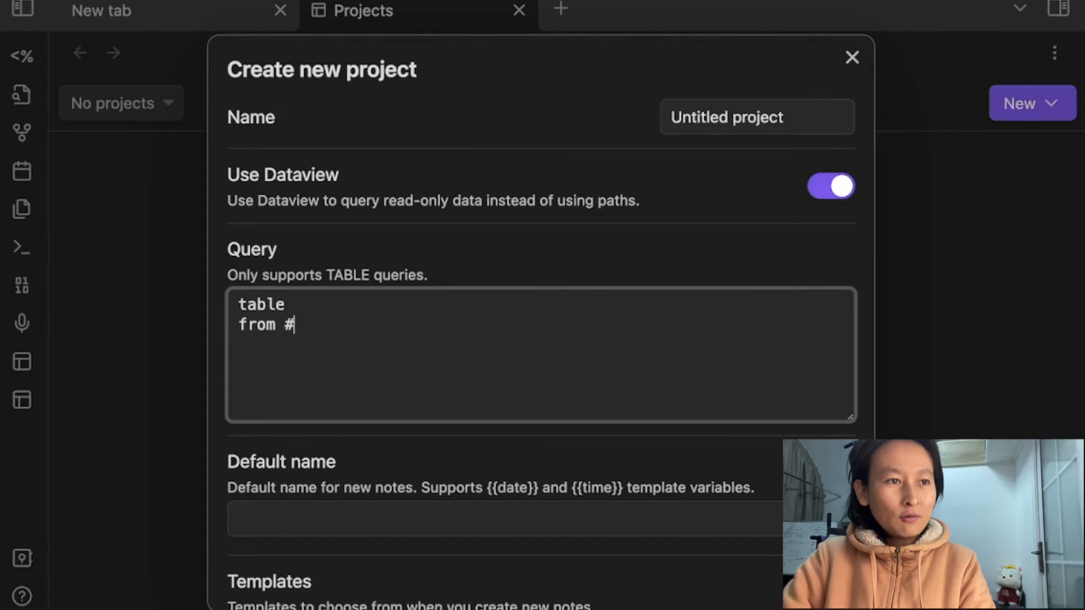
pyautogui.write('#ta')
pyautogui.press('BackSpace')
pyautogui.press('BackSpace')
pyautogui.write('t')
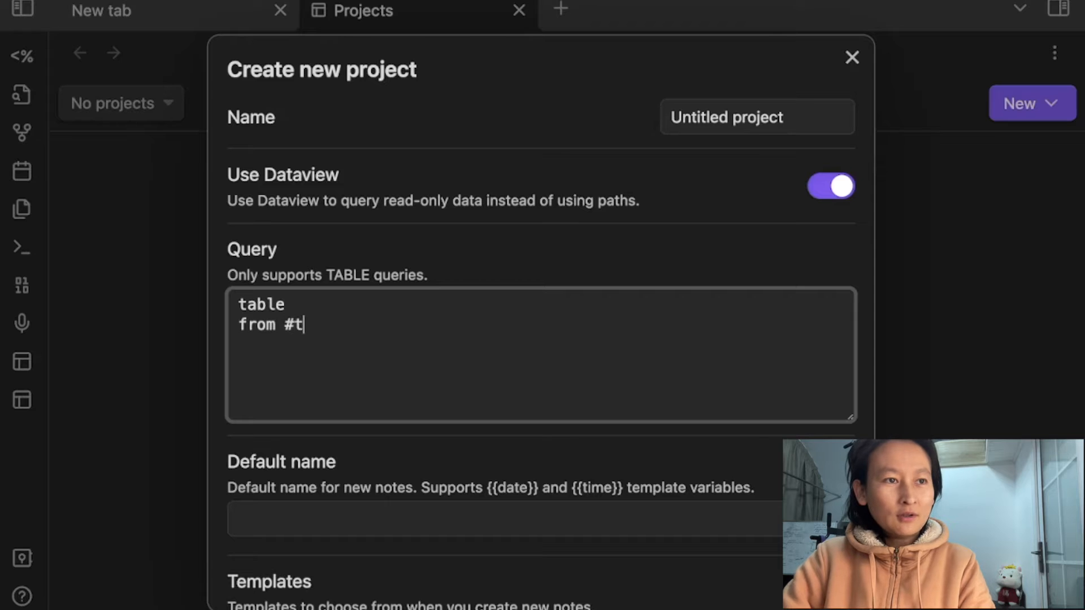
pyautogui.write('ag_name')
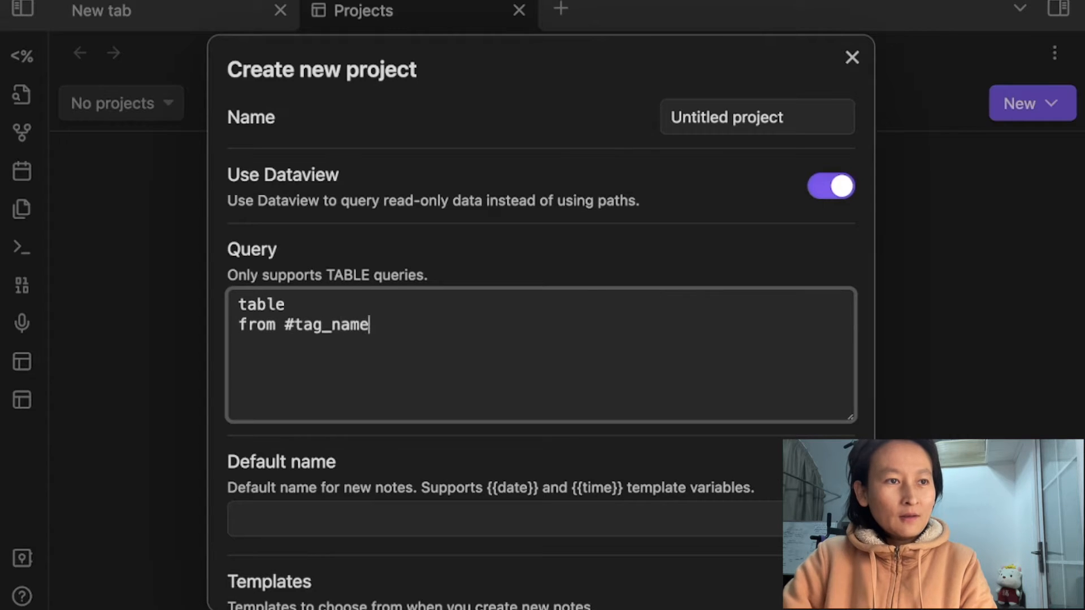
# Erase the entire Dataview query from the new project's settings
pyautogui.press('BackSpace')
pyautogui.press('BackSpace')
pyautogui.press('BackSpace')
pyautogui.press('BackSpace')
pyautogui.press('BackSpace')
pyautogui.press('BackSpace')
pyautogui.press('BackSpace')
pyautogui.press('BackSpace')
pyautogui.press('BackSpace')
pyautogui.press('BackSpace')
pyautogui.press('BackSpace')
pyautogui.press('BackSpace')
pyautogui.press('BackSpace')
pyautogui.press('BackSpace')
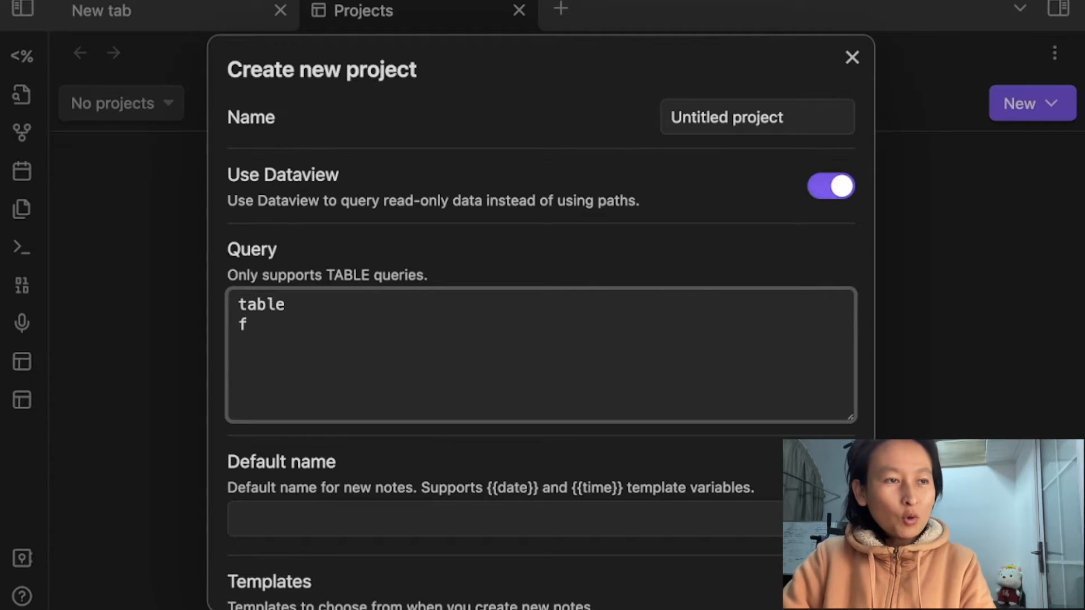
pyautogui.press('BackSpace')
pyautogui.press('BackSpace')
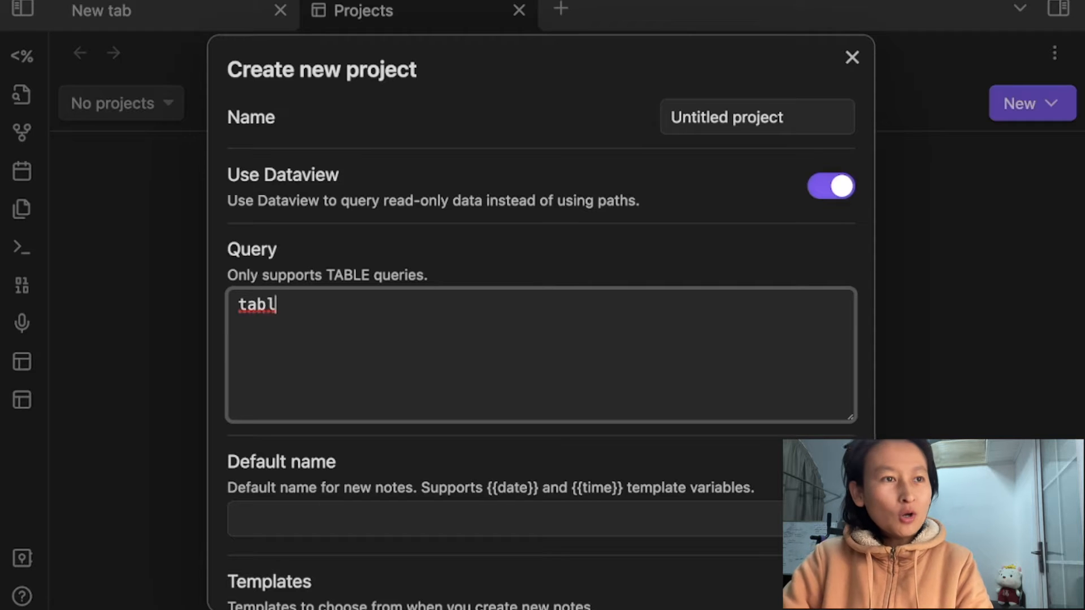
pyautogui.press('BackSpace')
pyautogui.press('BackSpace')
pyautogui.press('BackSpace')
pyautogui.press('BackSpace')
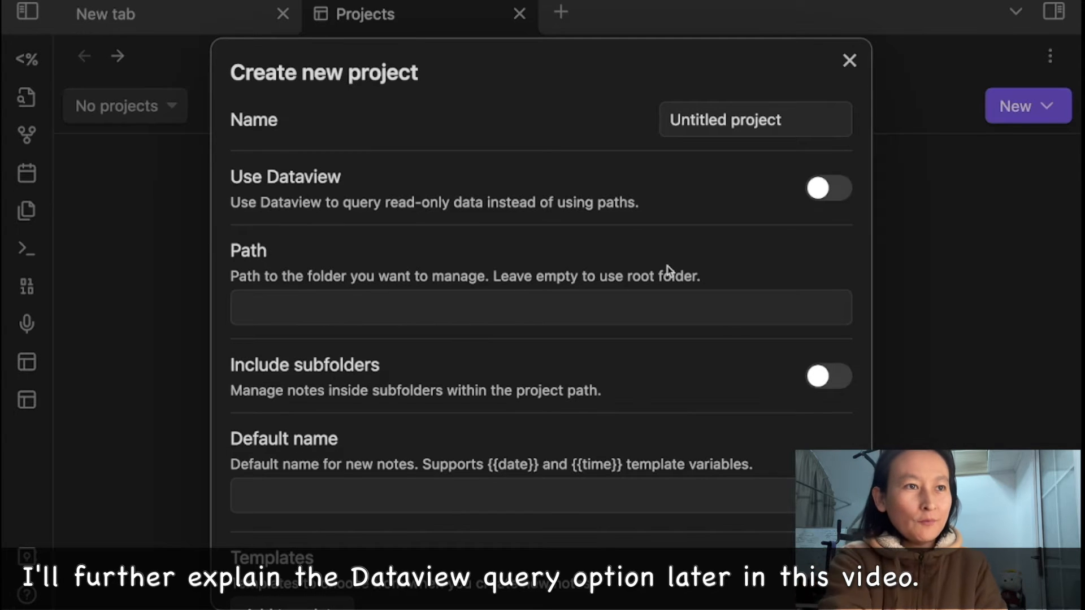
# View the folder choices for the new project's path and close the settings without creating the project
pyautogui.scroll(-2, 348, 268)
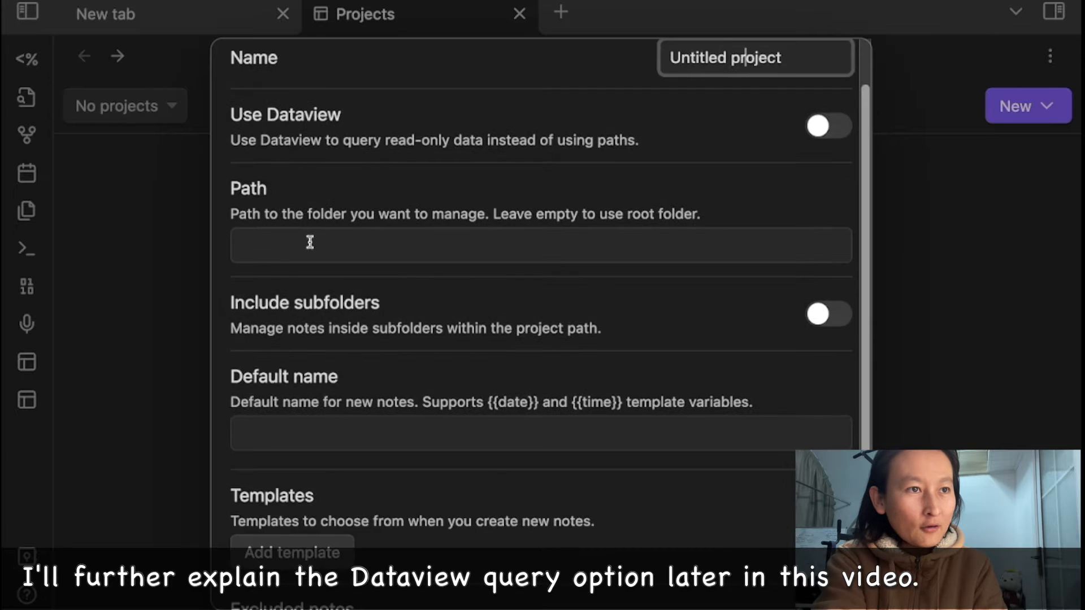
pyautogui.click(309, 243)
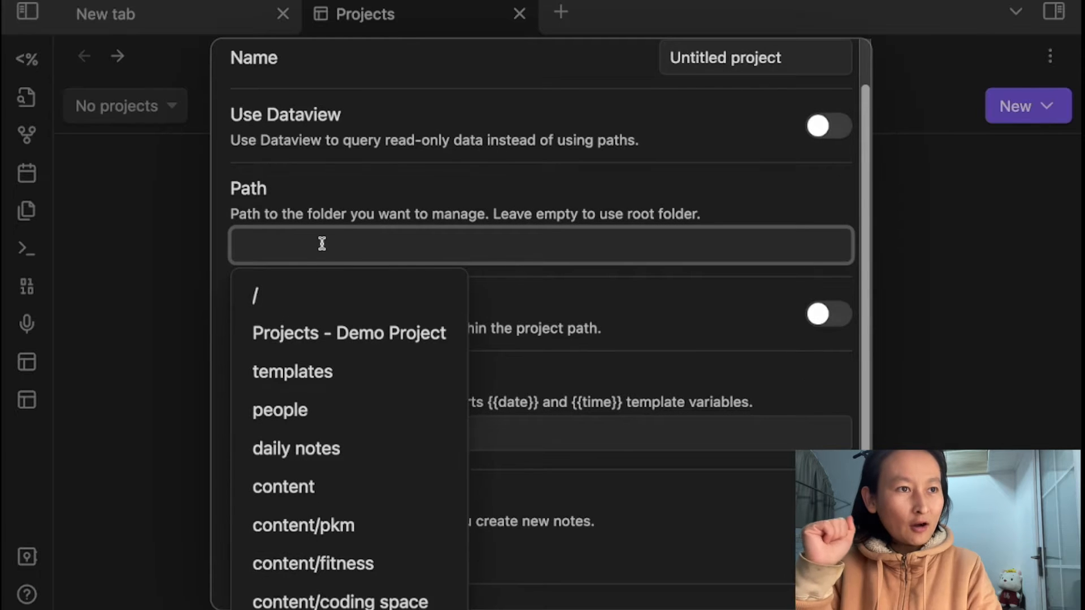
pyautogui.click(751, 145)
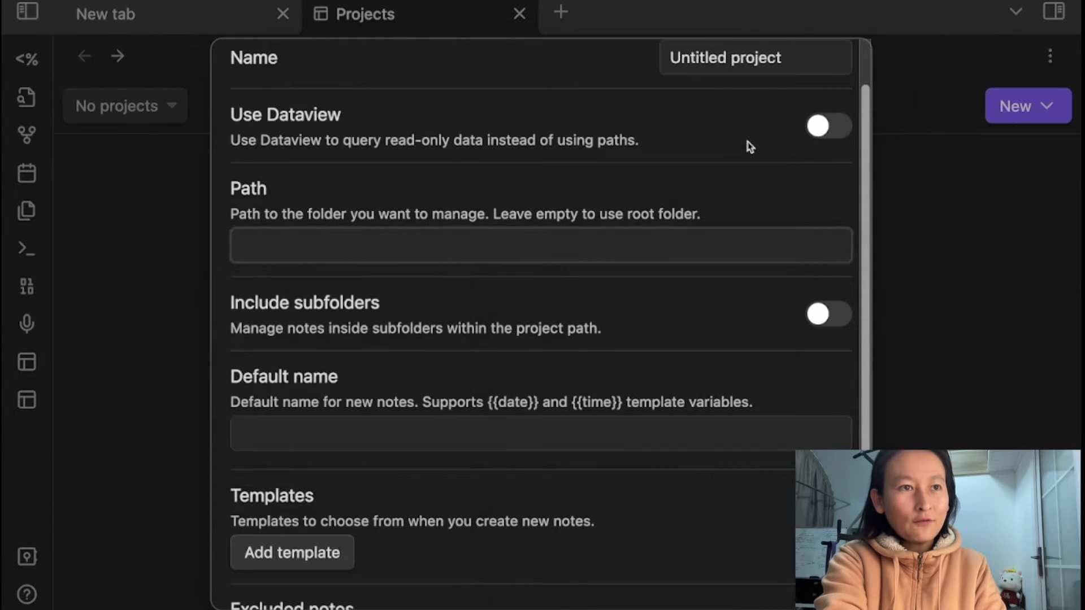
pyautogui.scroll(2, 747, 146)
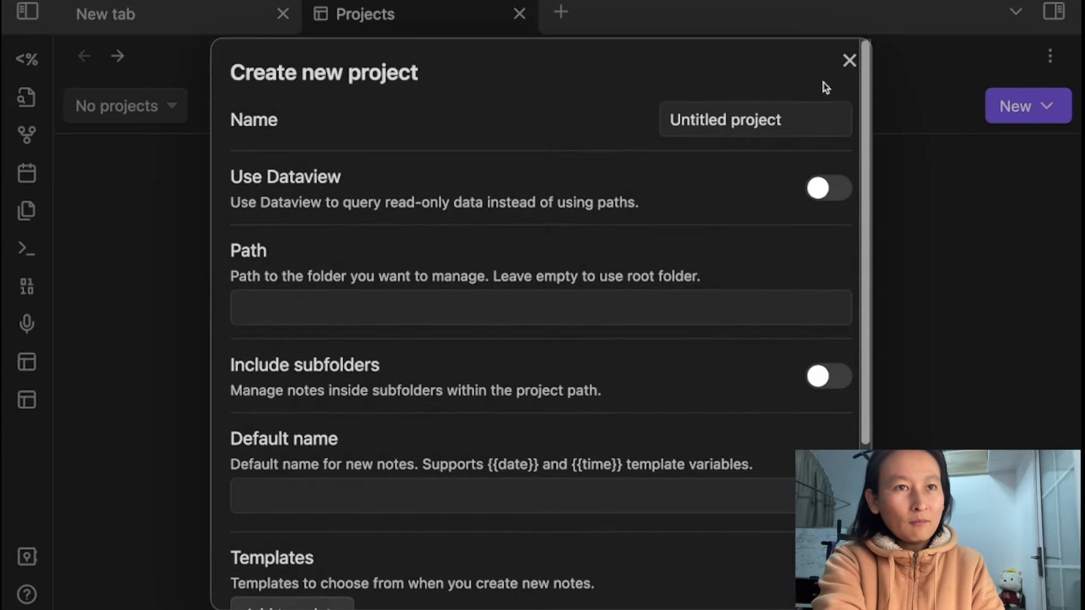
pyautogui.click(849, 60)
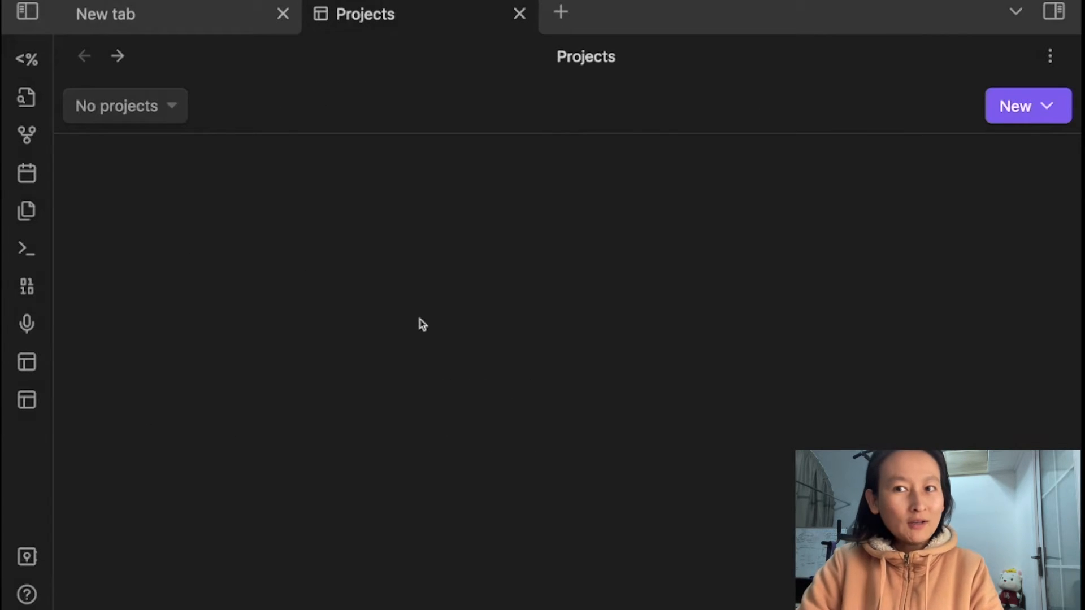
# Show the vault's file list and create a new folder named demo_projects
pyautogui.press('super+backslash')
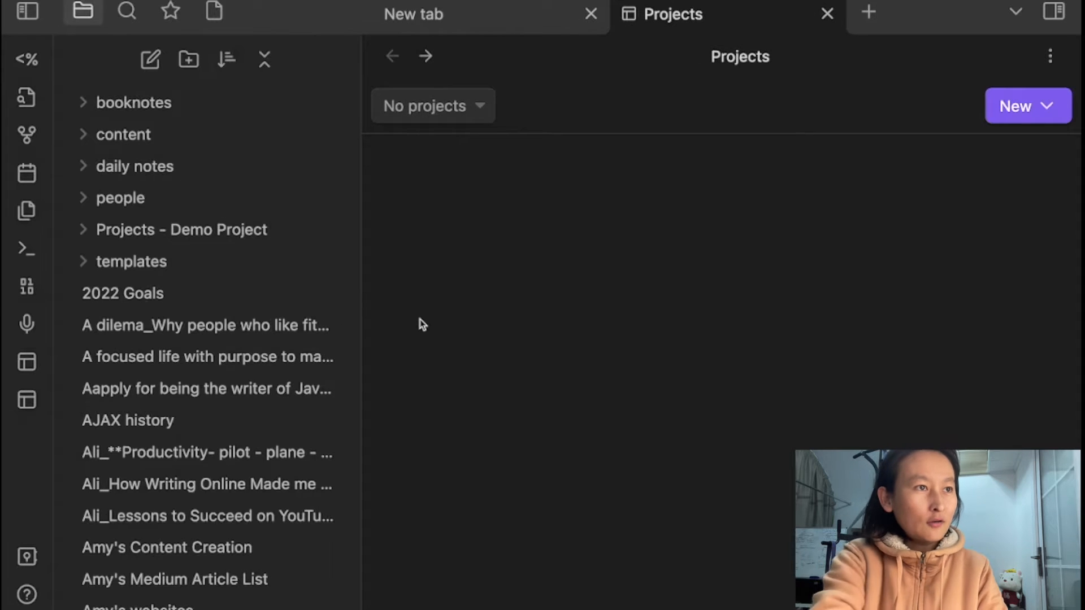
pyautogui.click(188, 64)
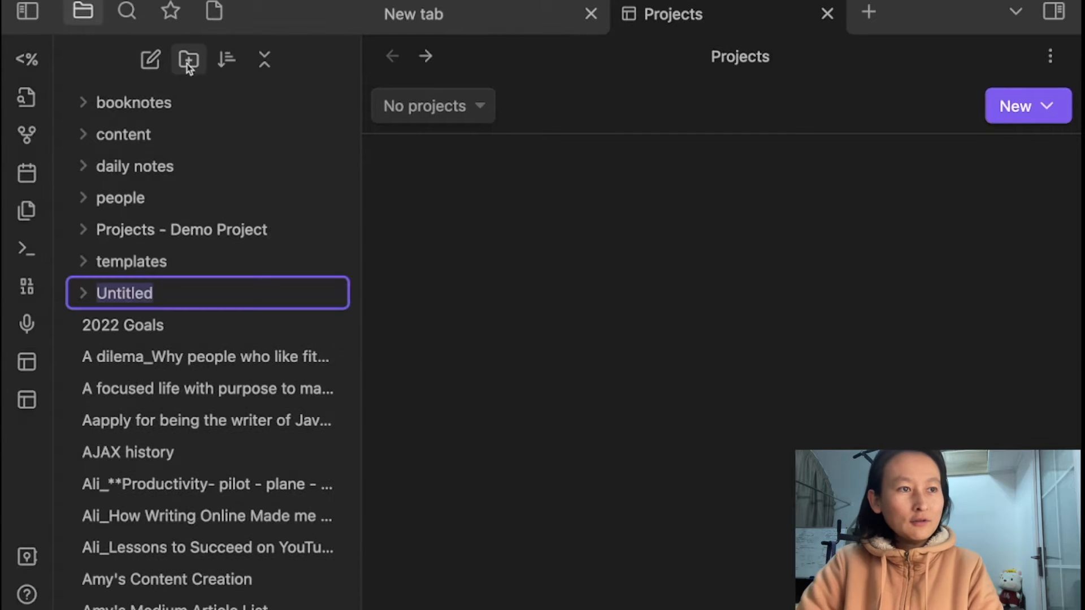
pyautogui.write('demo')
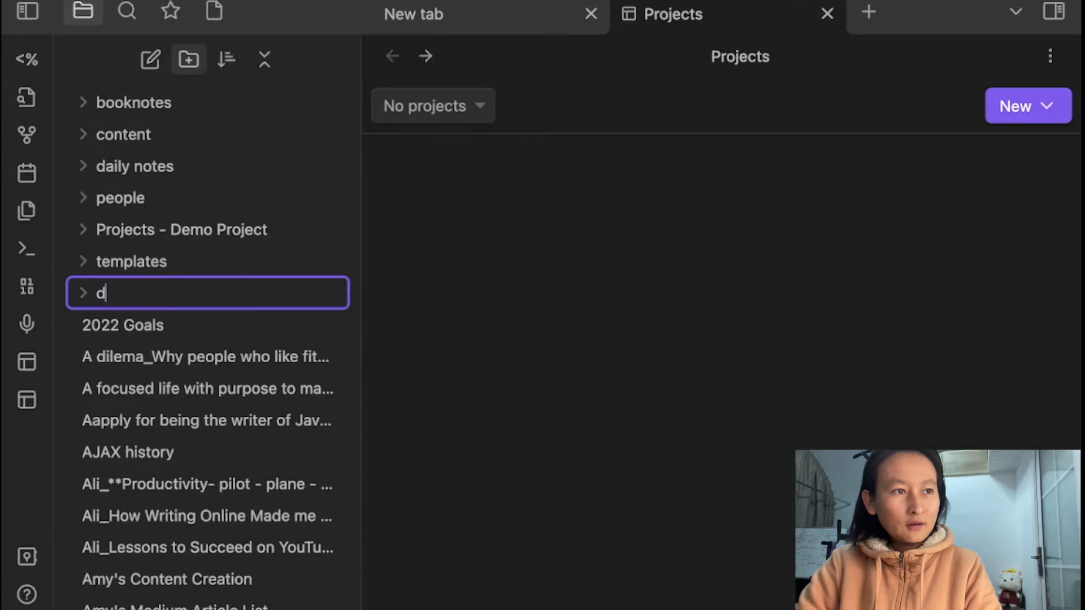
pyautogui.write('_projects')
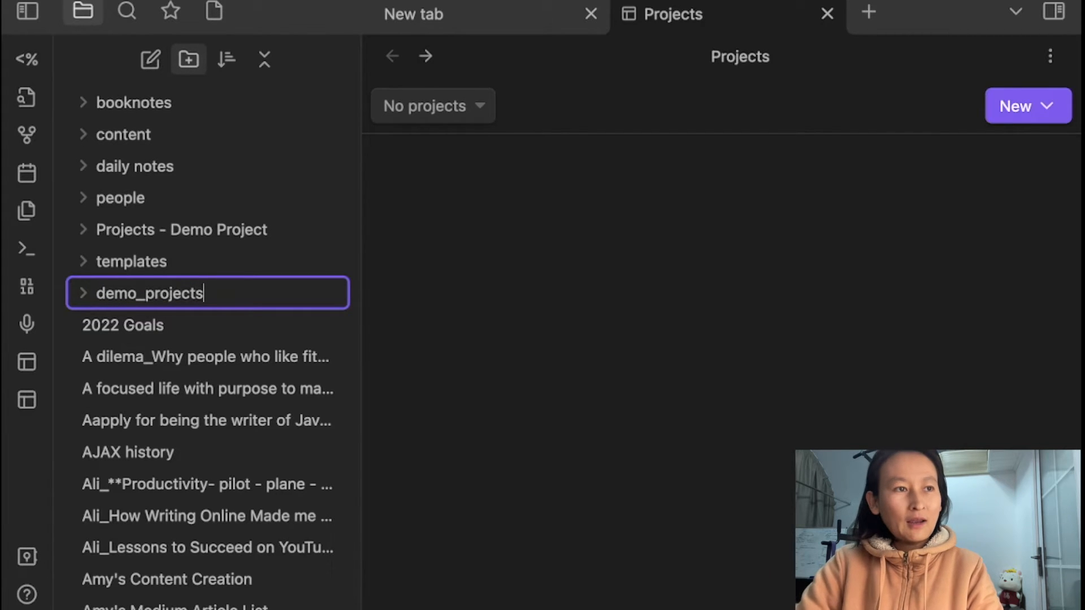
pyautogui.press('Return')
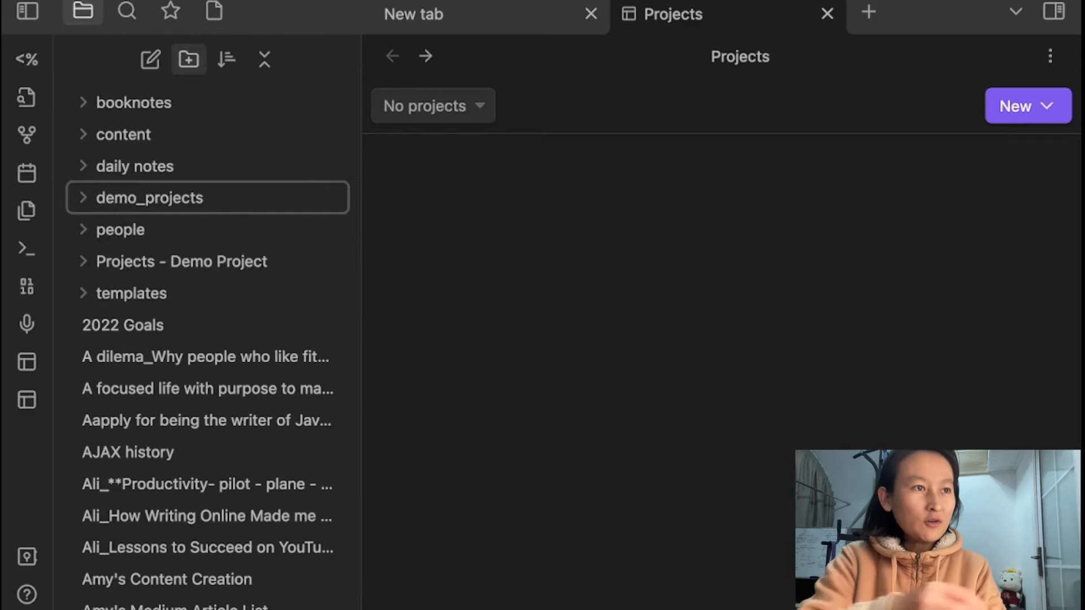
# View the new-project settings started from the demo_projects folder and close them without creating a project
pyautogui.click(206, 201)
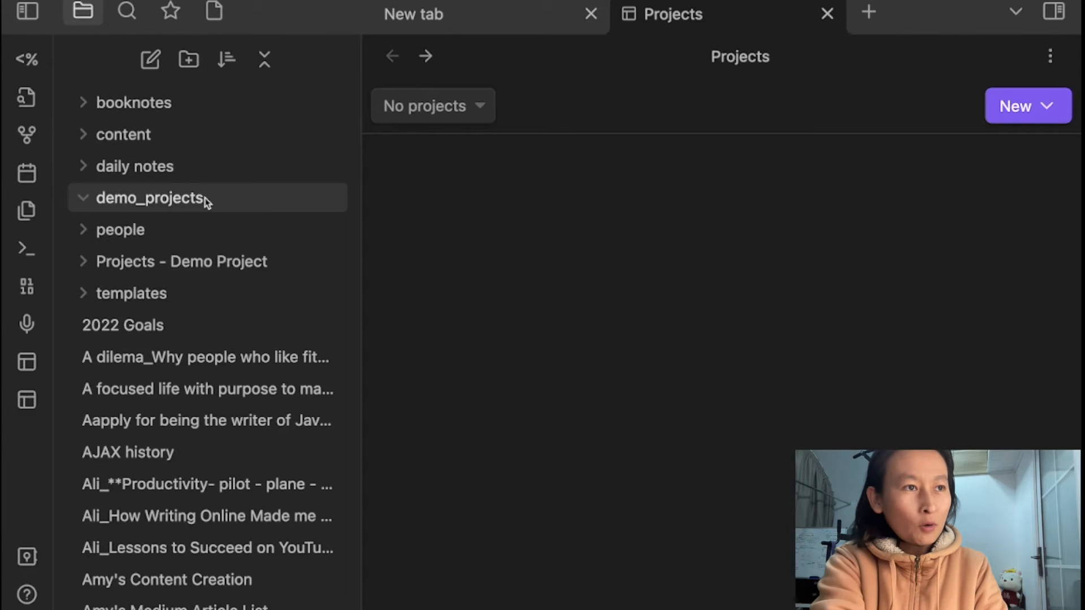
pyautogui.rightClick(291, 198)
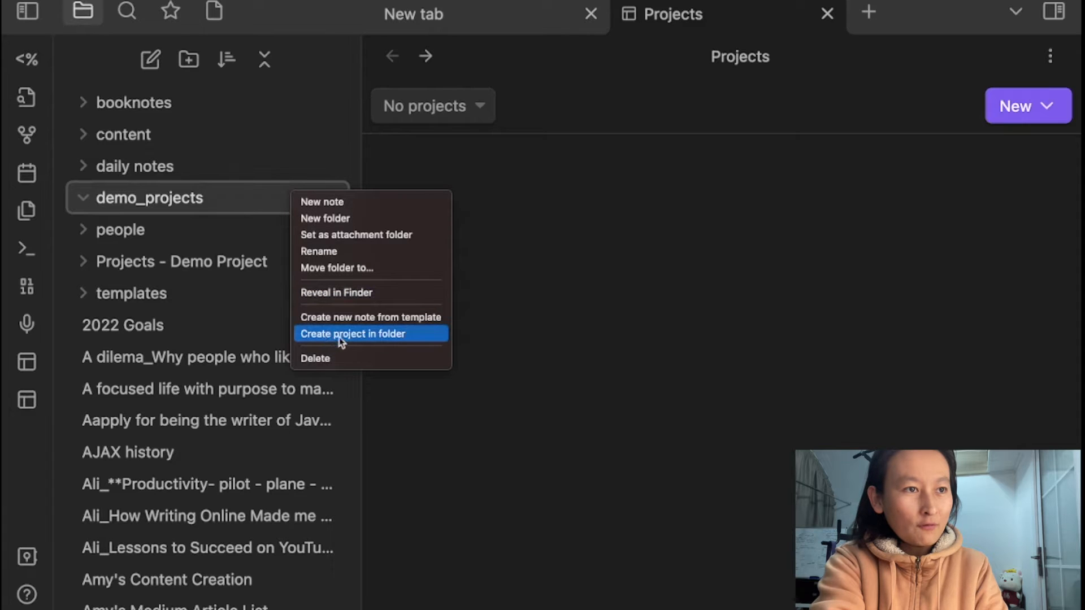
pyautogui.click(382, 335)
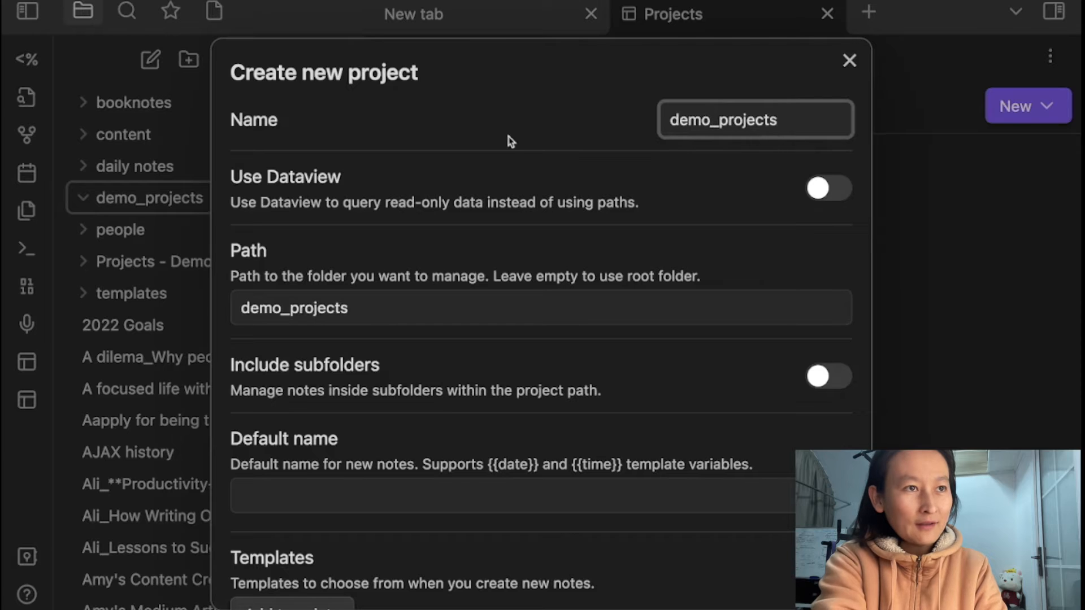
pyautogui.scroll(-2, 618, 282)
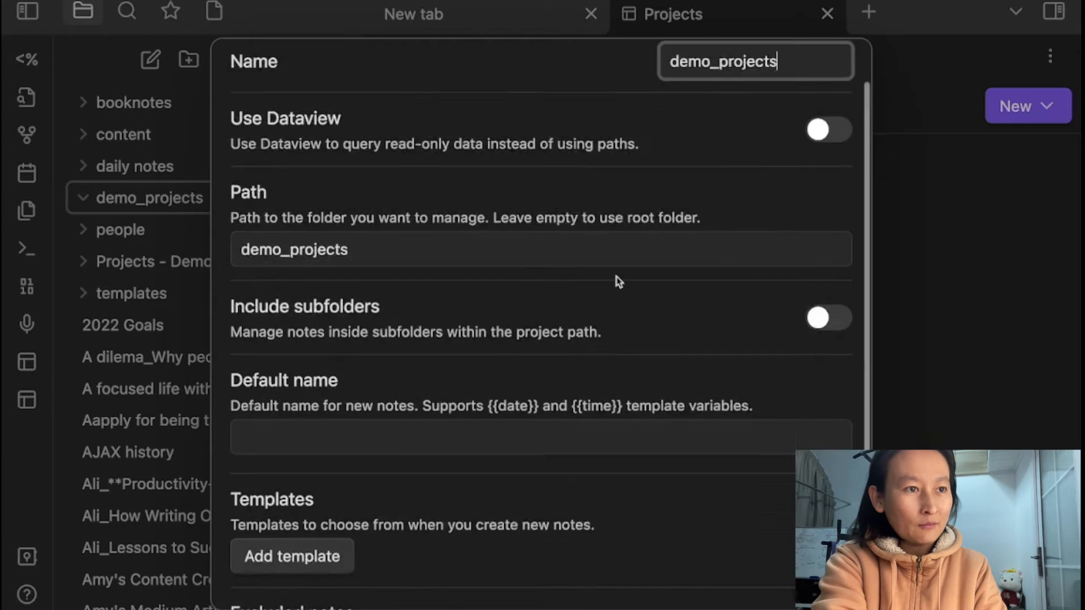
pyautogui.press('Escape')
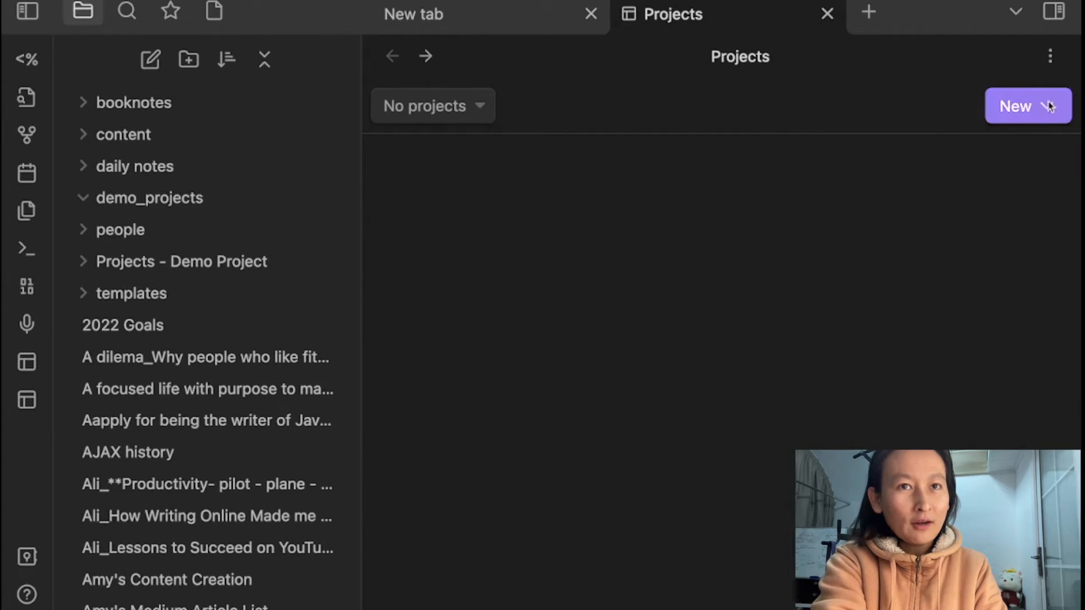
# Start a new project named demo and set its path to the demo_projects folder
pyautogui.click(1048, 106)
pyautogui.click(1011, 112)
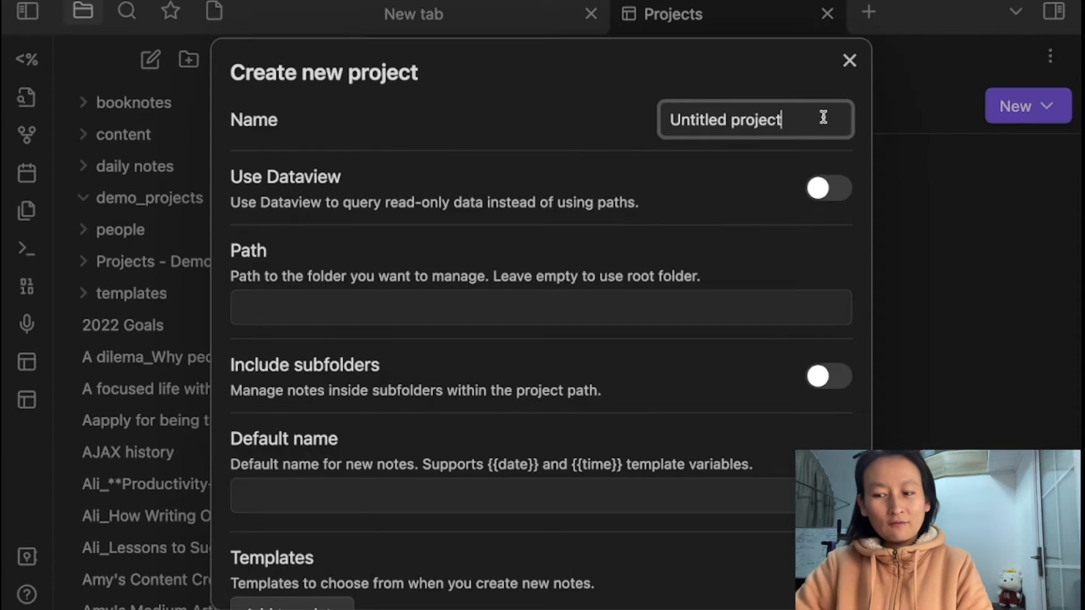
pyautogui.press('super+a')
pyautogui.press('BackSpace')
pyautogui.write('f')
pyautogui.press('BackSpace')
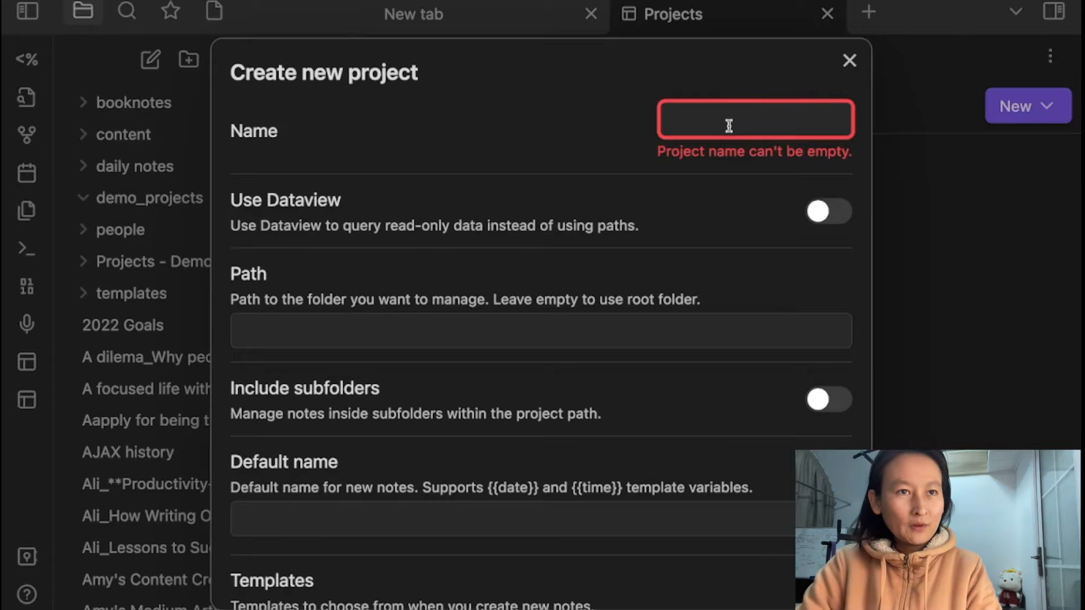
pyautogui.write('demo')
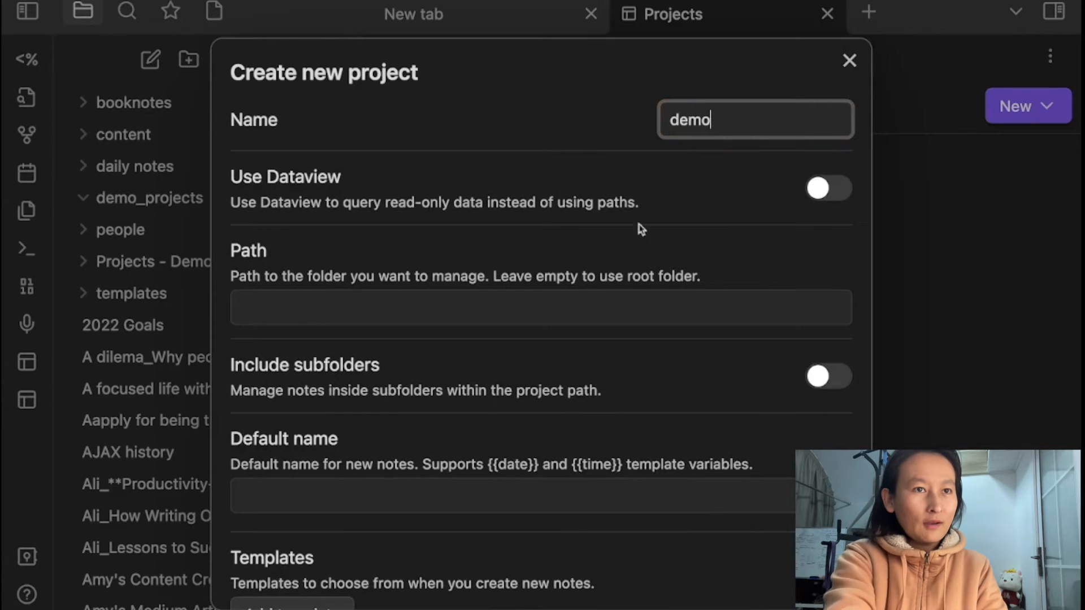
pyautogui.click(414, 308)
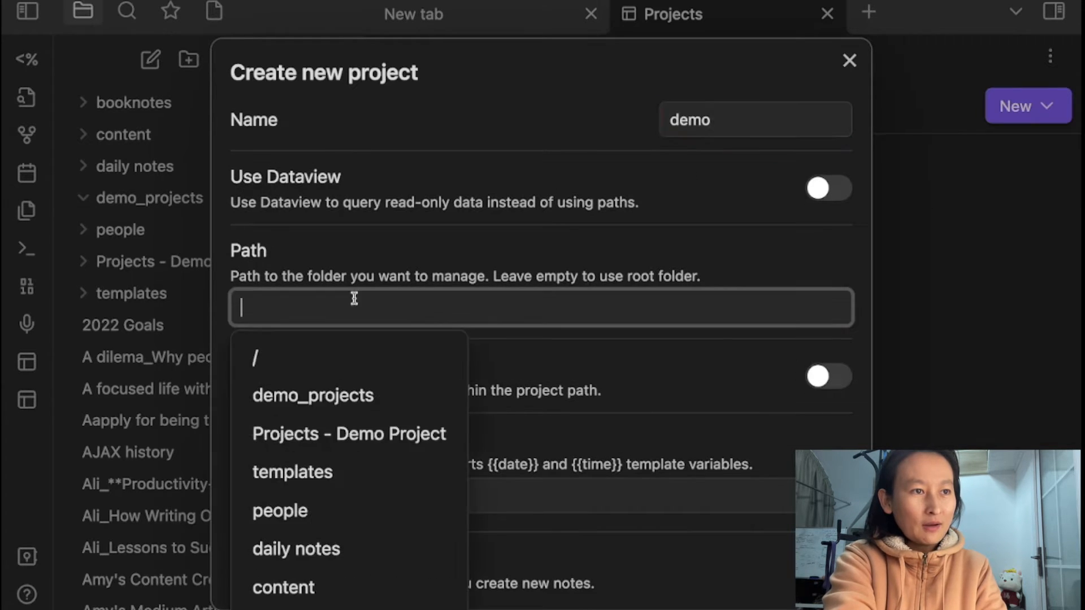
pyautogui.click(333, 399)
# Add templates/video.md as the note template for the new demo project
pyautogui.scroll(1, 468, 329)
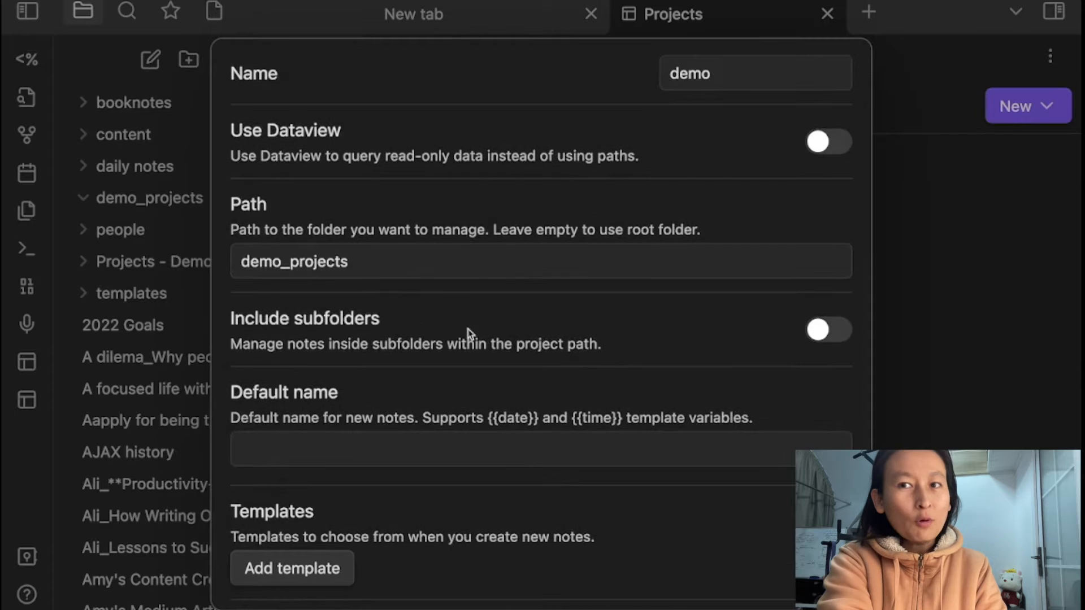
pyautogui.scroll(-4, 407, 368)
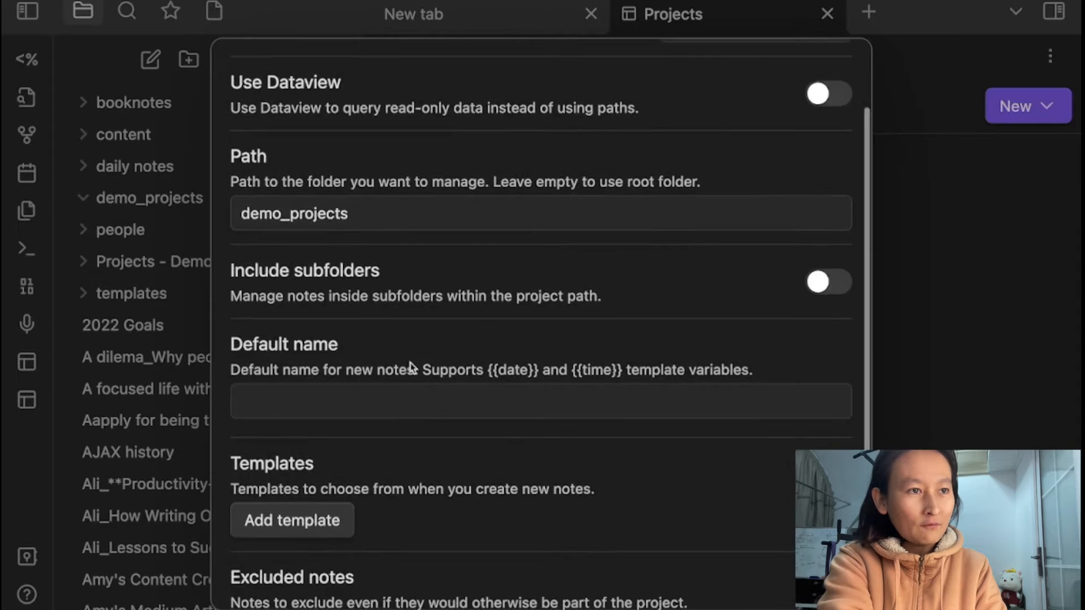
pyautogui.scroll(4, 454, 371)
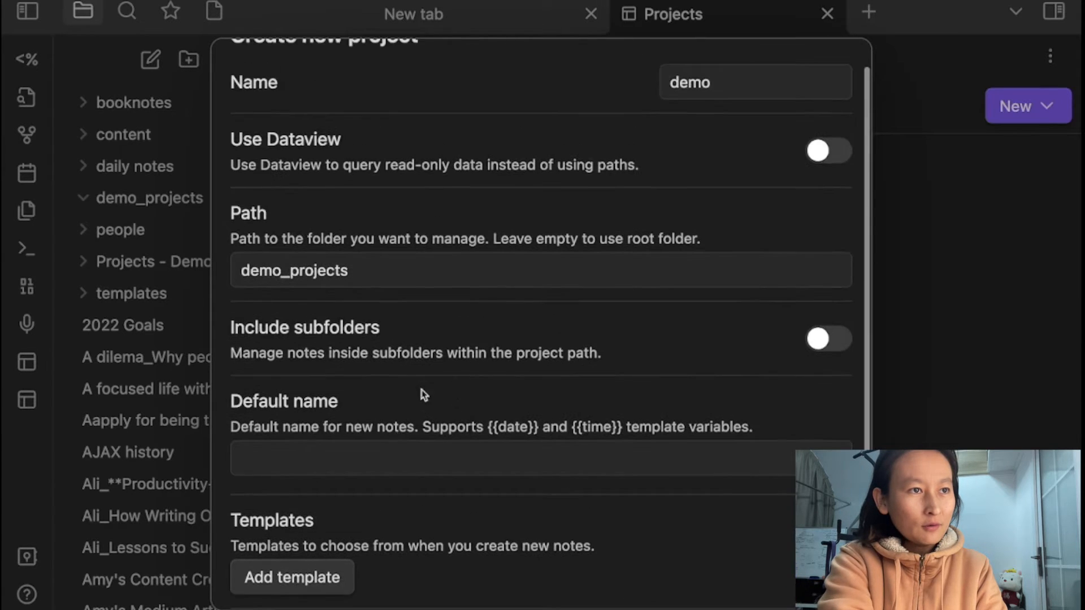
pyautogui.scroll(-1, 398, 434)
pyautogui.scroll(-1, 398, 434)
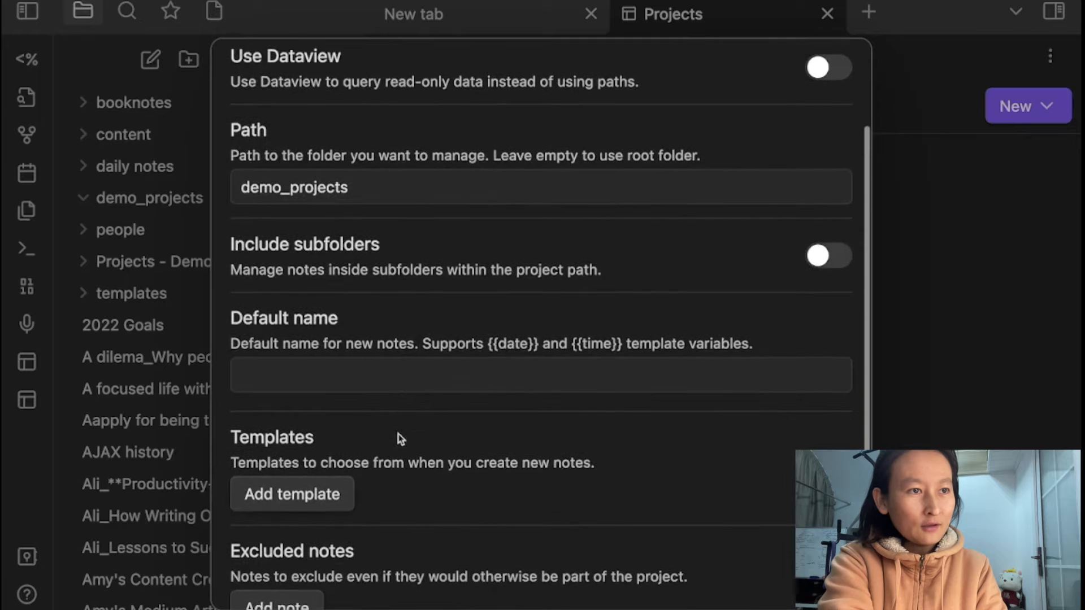
pyautogui.scroll(-1, 404, 443)
pyautogui.scroll(-1, 443, 419)
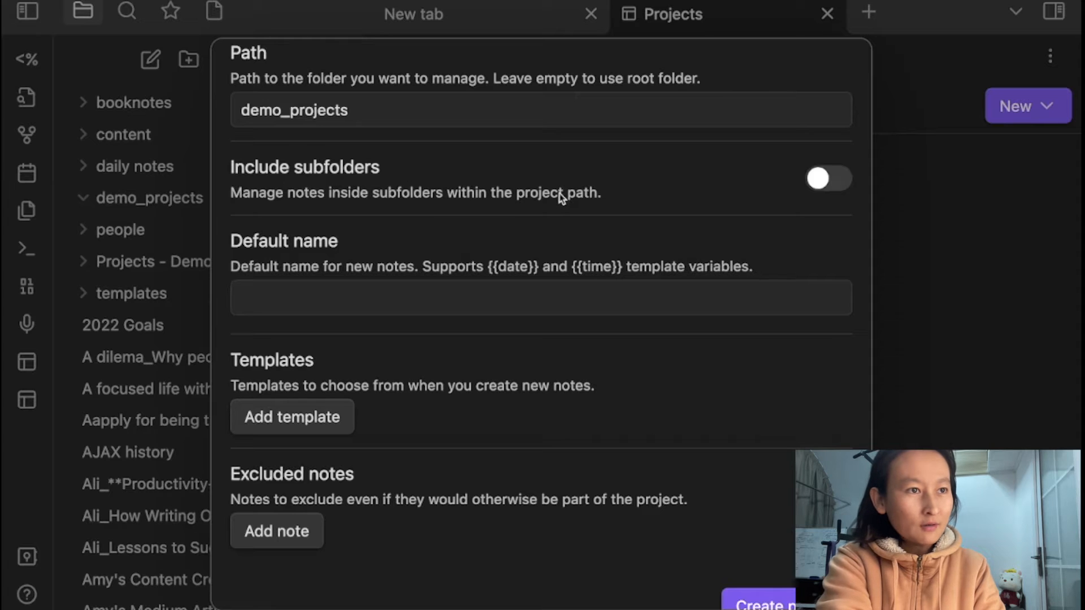
pyautogui.scroll(-1, 419, 397)
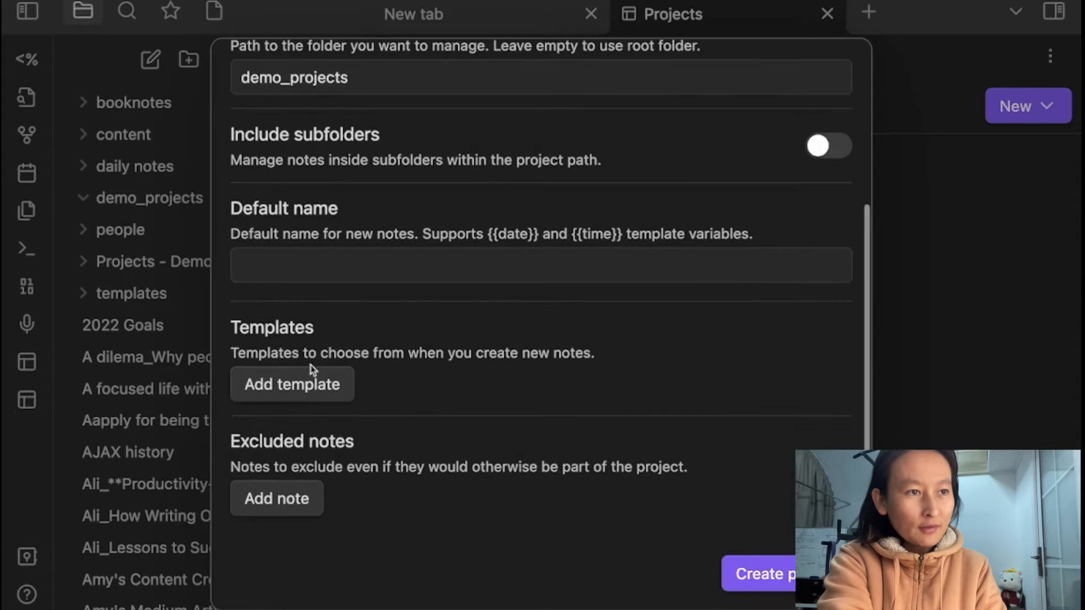
pyautogui.click(313, 387)
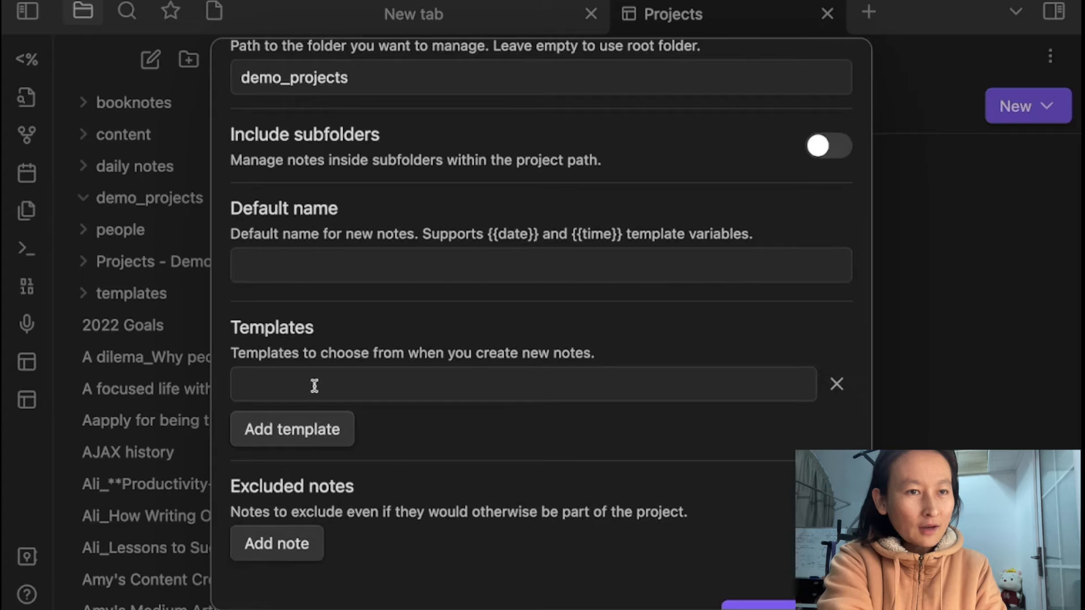
pyautogui.click(485, 380)
pyautogui.write('/')
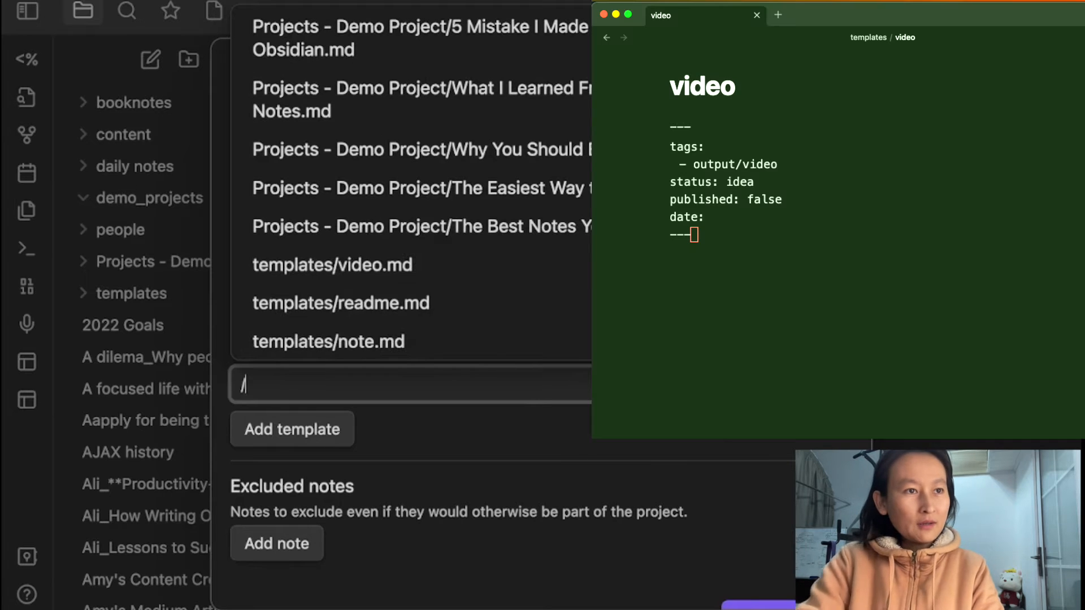
pyautogui.click(423, 266)
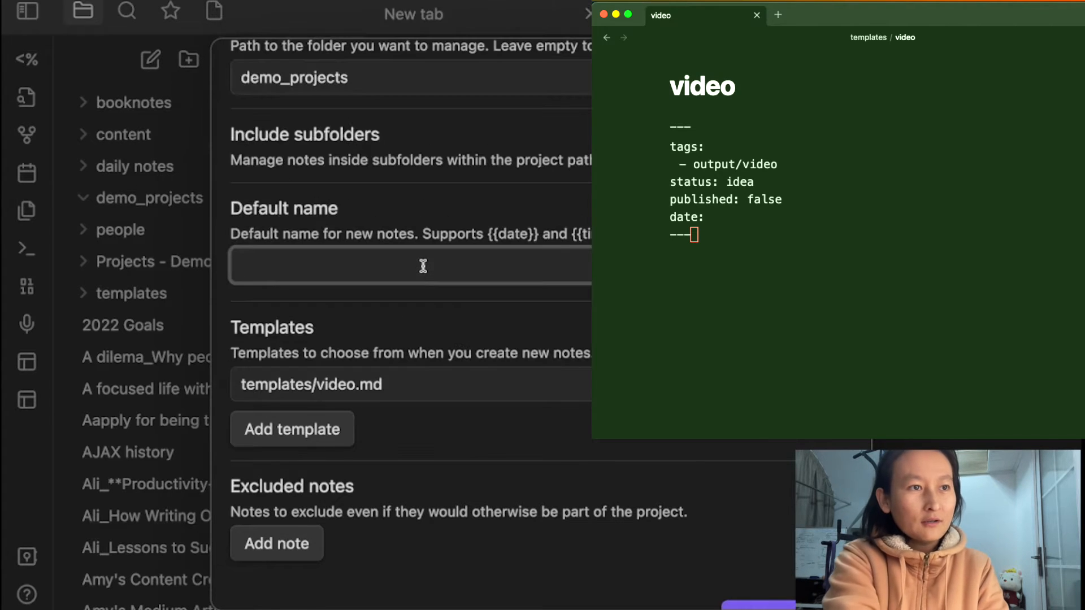
# Check the demo project's settings from name to templates and create the project
pyautogui.scroll(3, 503, 484)
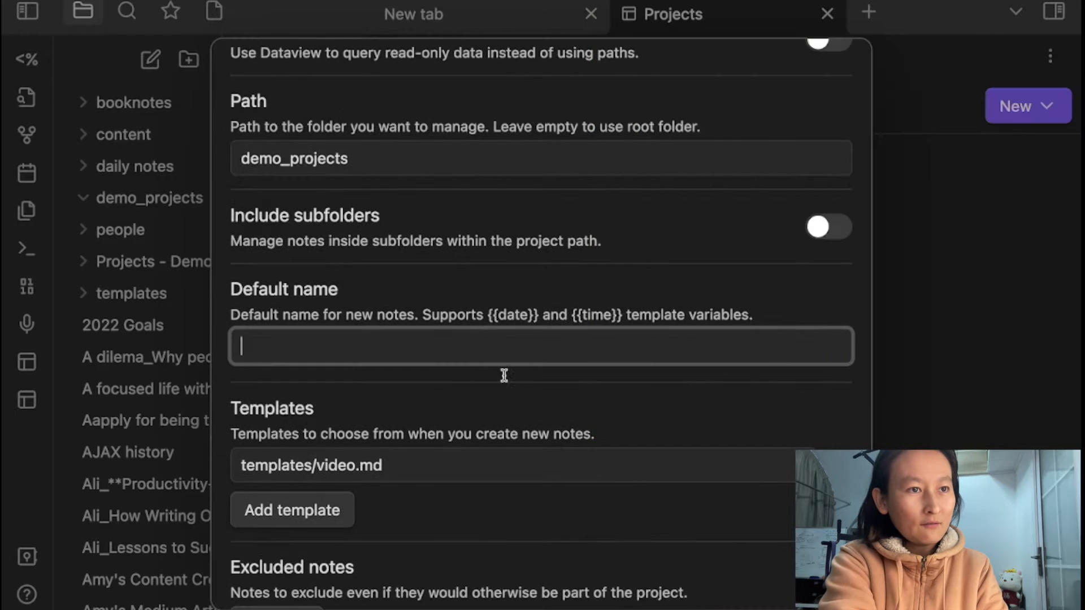
pyautogui.scroll(3, 548, 277)
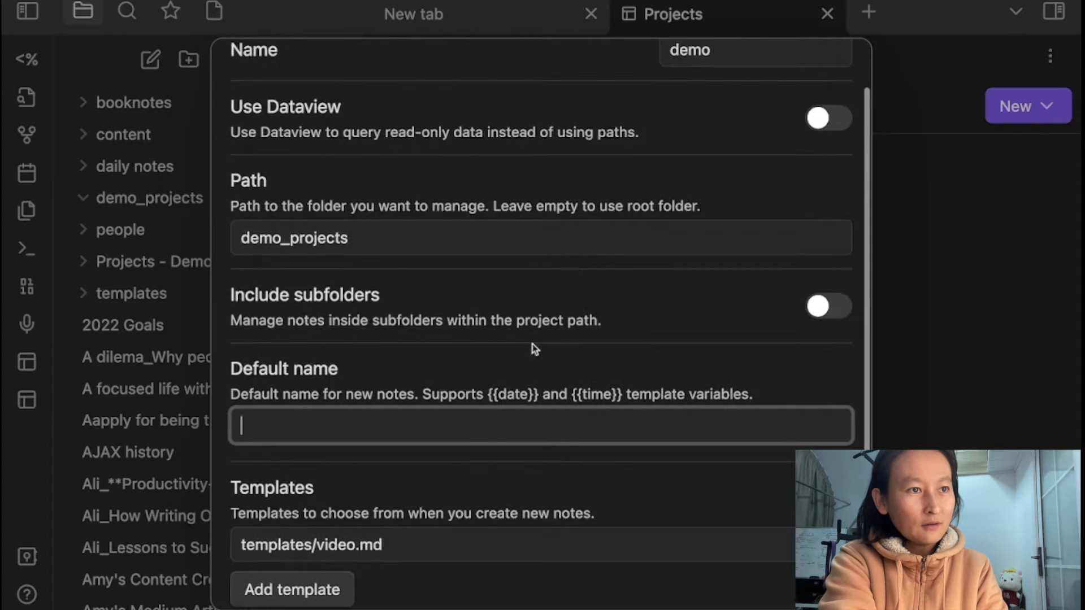
pyautogui.scroll(3, 576, 294)
pyautogui.scroll(-10, 576, 291)
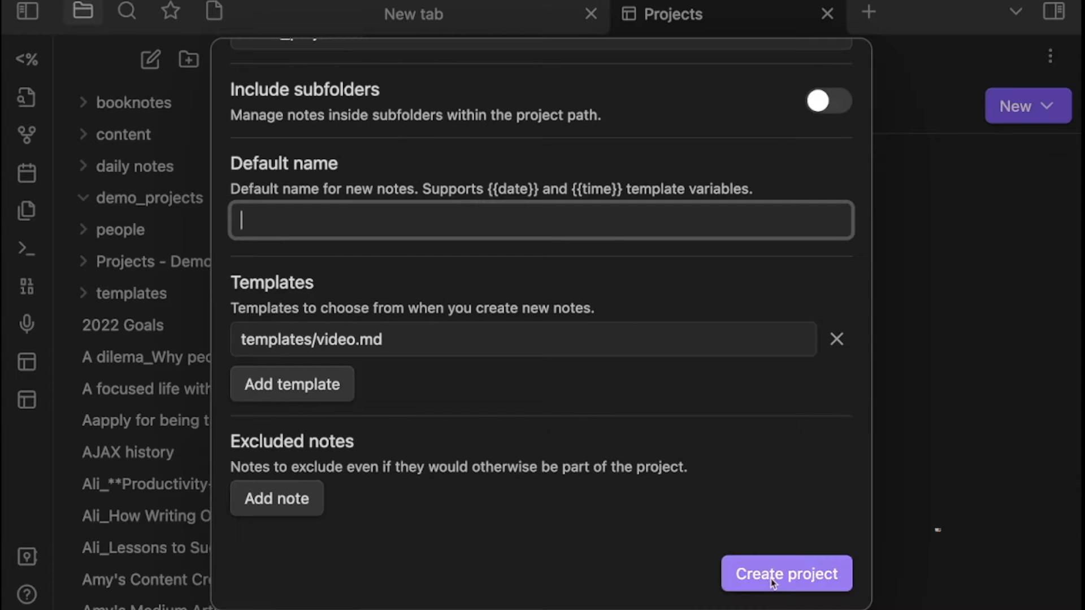
pyautogui.click(772, 575)
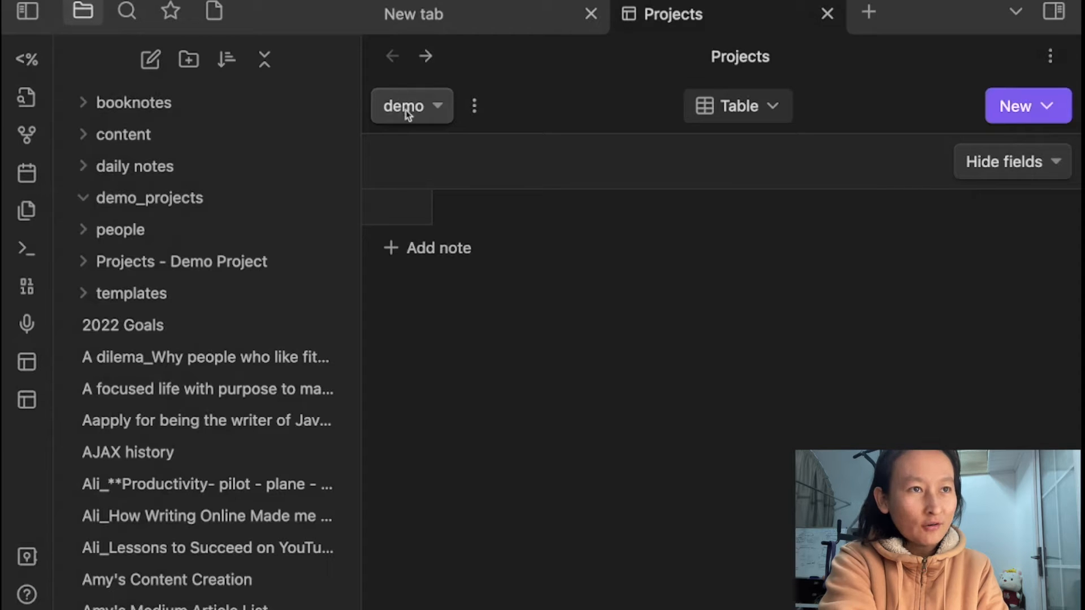
# Review the demo project's saved settings, including path and template, and close them without changes
pyautogui.click(476, 109)
pyautogui.click(503, 115)
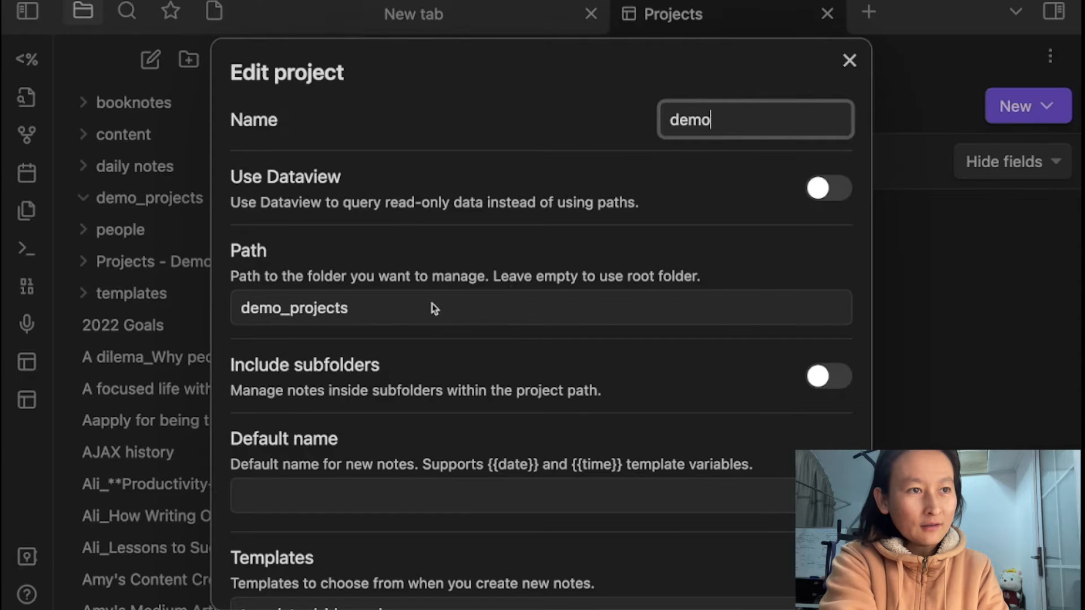
pyautogui.scroll(-4, 434, 347)
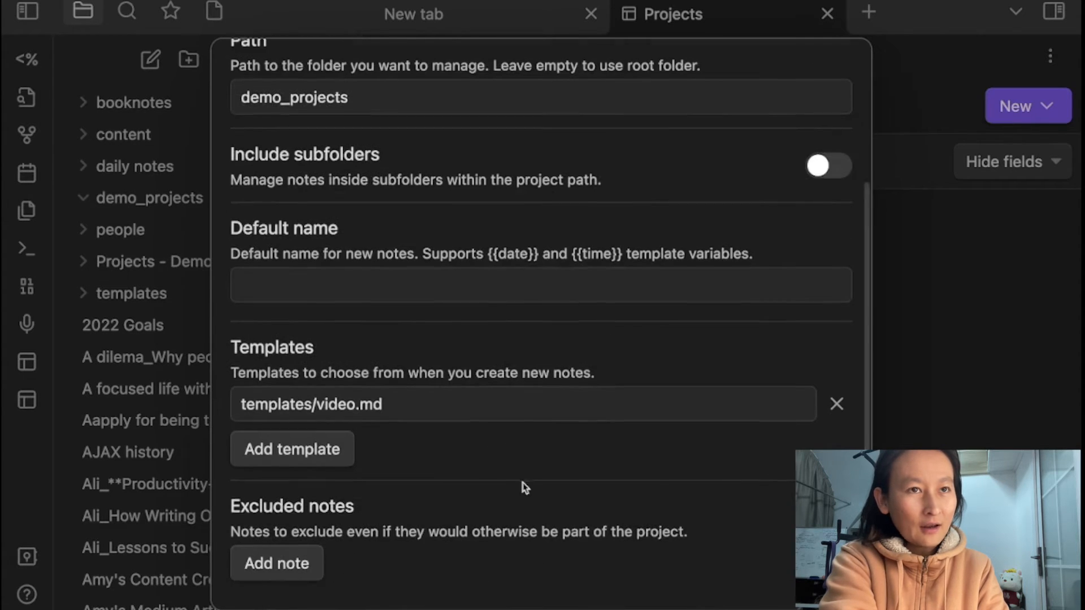
pyautogui.scroll(-1, 687, 432)
pyautogui.scroll(5, 687, 339)
pyautogui.click(850, 61)
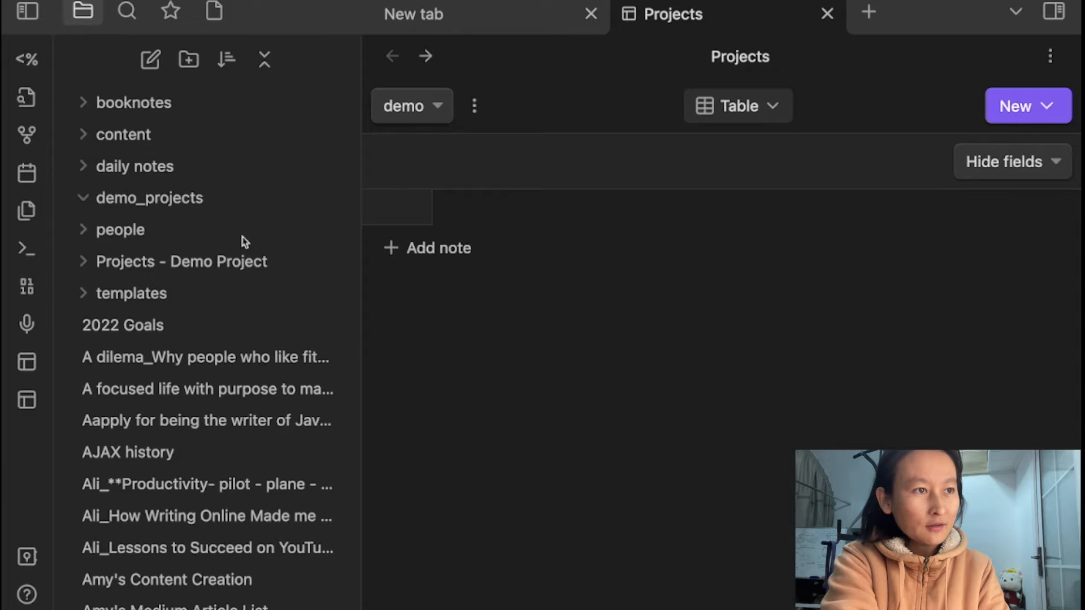
# View the note-creation options offered for the demo_projects folder and for the demo project
pyautogui.click(131, 197)
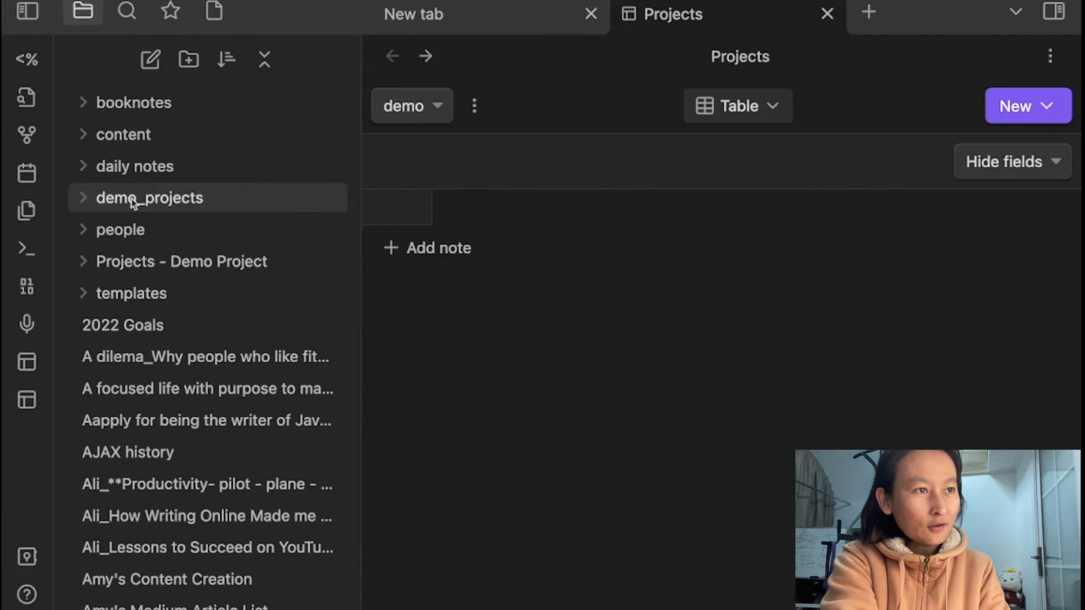
pyautogui.rightClick(131, 198)
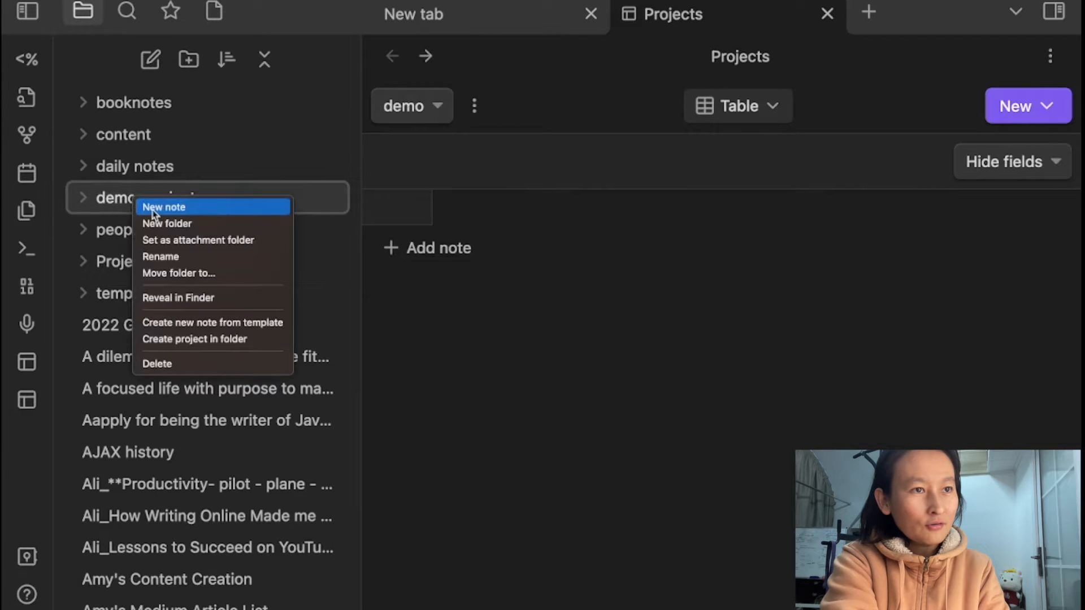
pyautogui.click(454, 270)
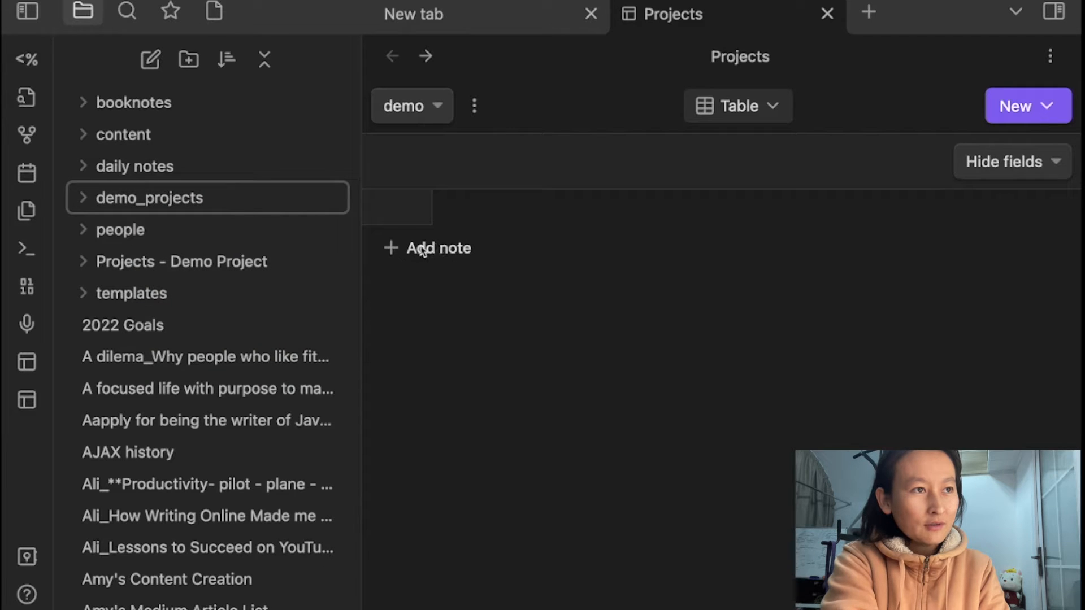
pyautogui.click(1055, 107)
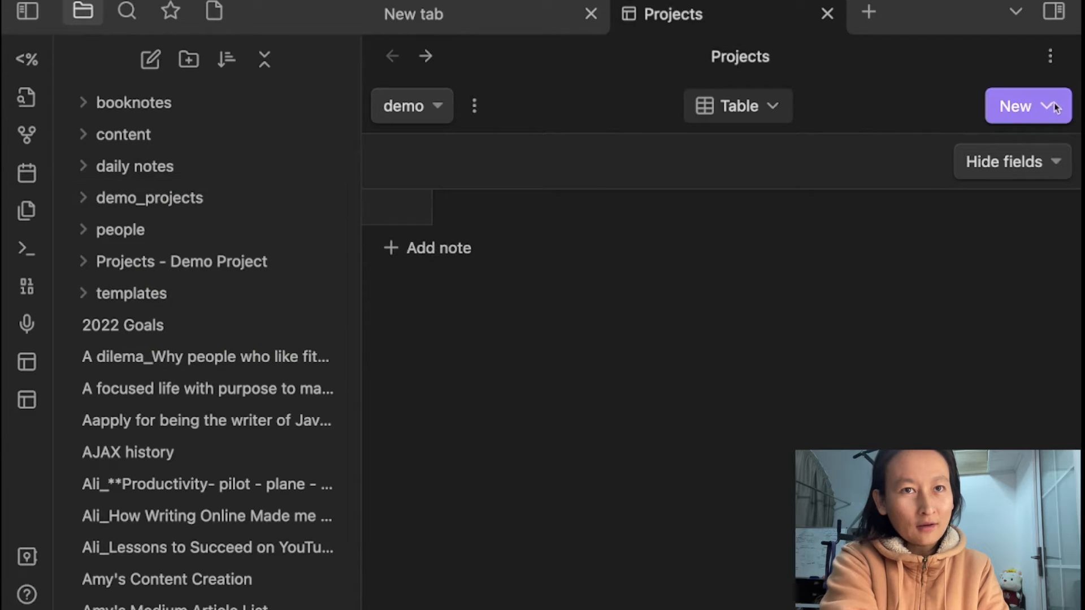
pyautogui.click(1056, 108)
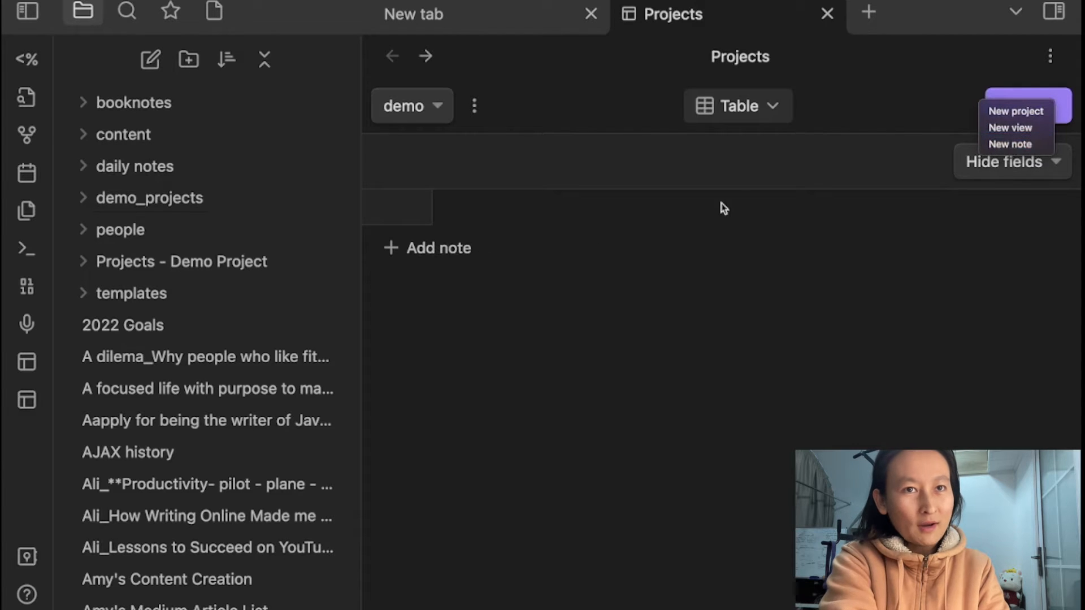
# Start a new note named video_one and keep demo as its project
pyautogui.click(1005, 146)
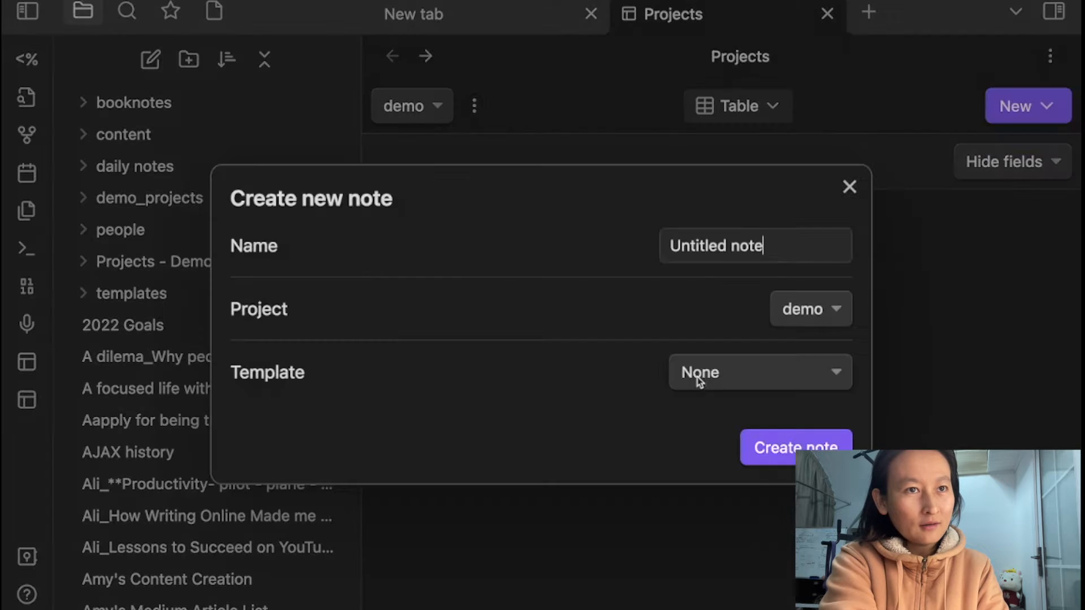
pyautogui.press('BackSpace')
pyautogui.press('BackSpace')
pyautogui.press('BackSpace')
pyautogui.press('BackSpace')
pyautogui.press('BackSpace')
pyautogui.press('BackSpace')
pyautogui.press('BackSpace')
pyautogui.press('BackSpace')
pyautogui.press('BackSpace')
pyautogui.press('BackSpace')
pyautogui.press('BackSpace')
pyautogui.press('BackSpace')
pyautogui.press('BackSpace')
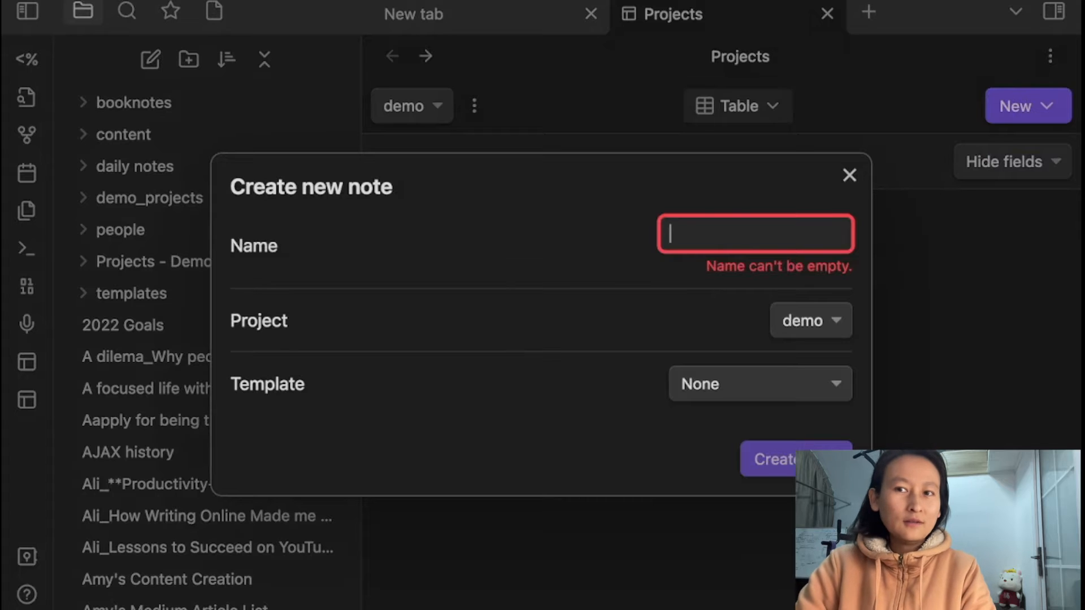
pyautogui.write('video')
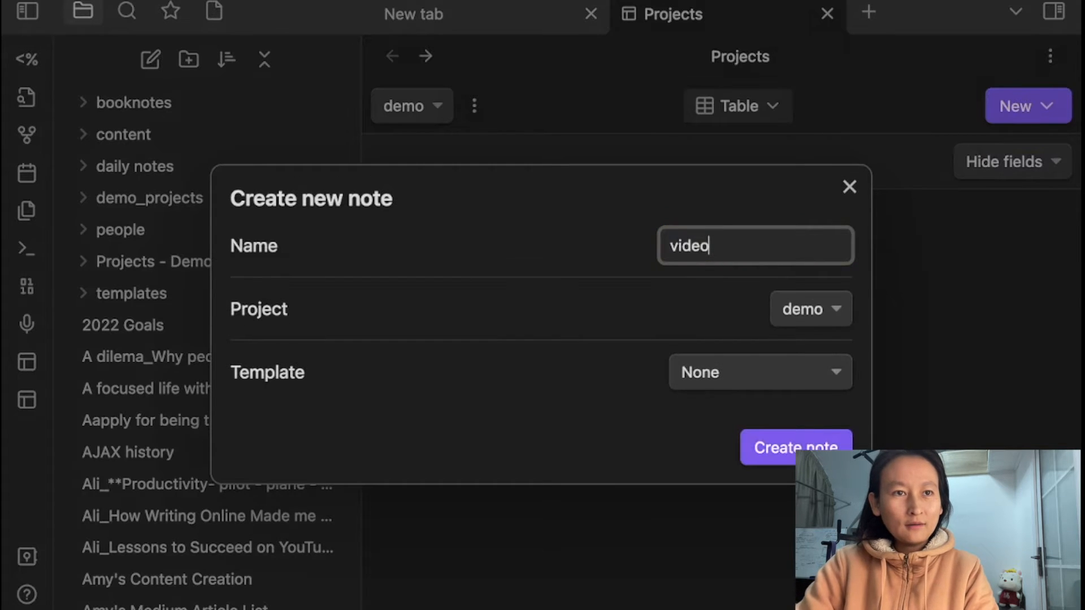
pyautogui.write('_one')
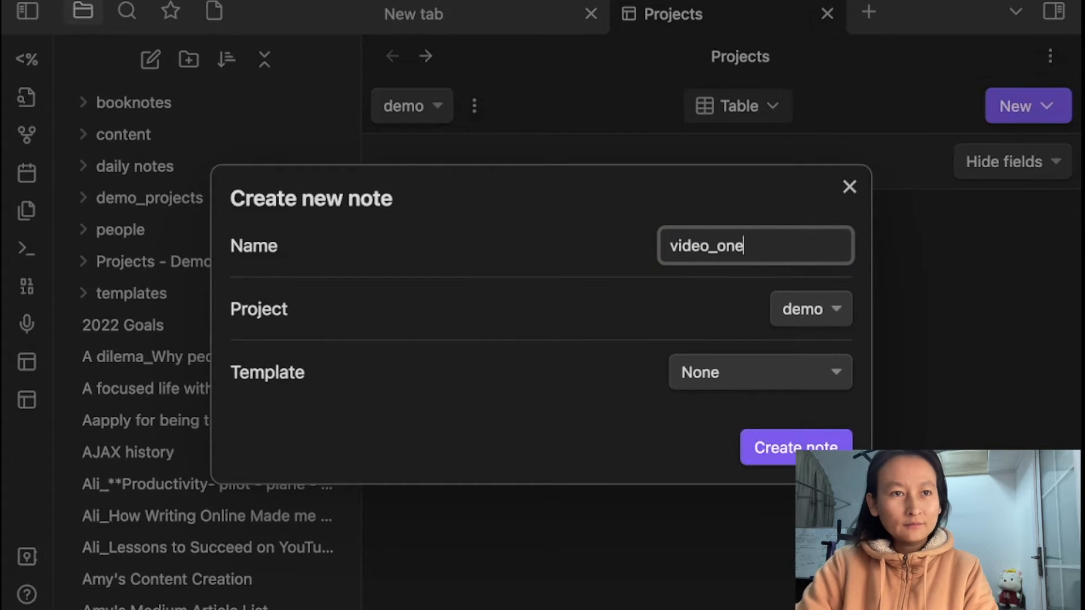
pyautogui.click(826, 317)
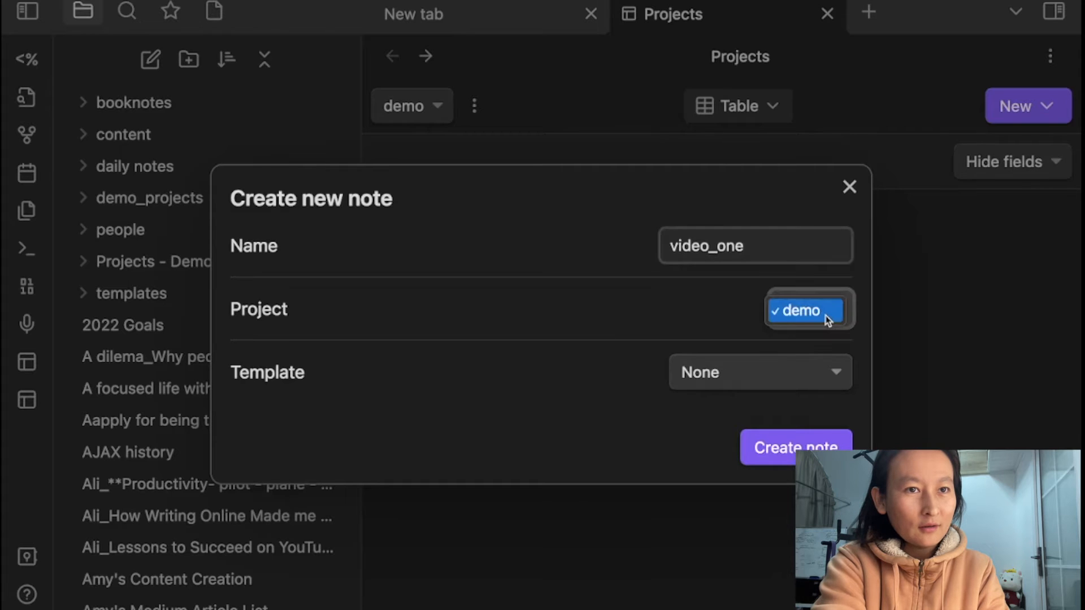
pyautogui.click(670, 319)
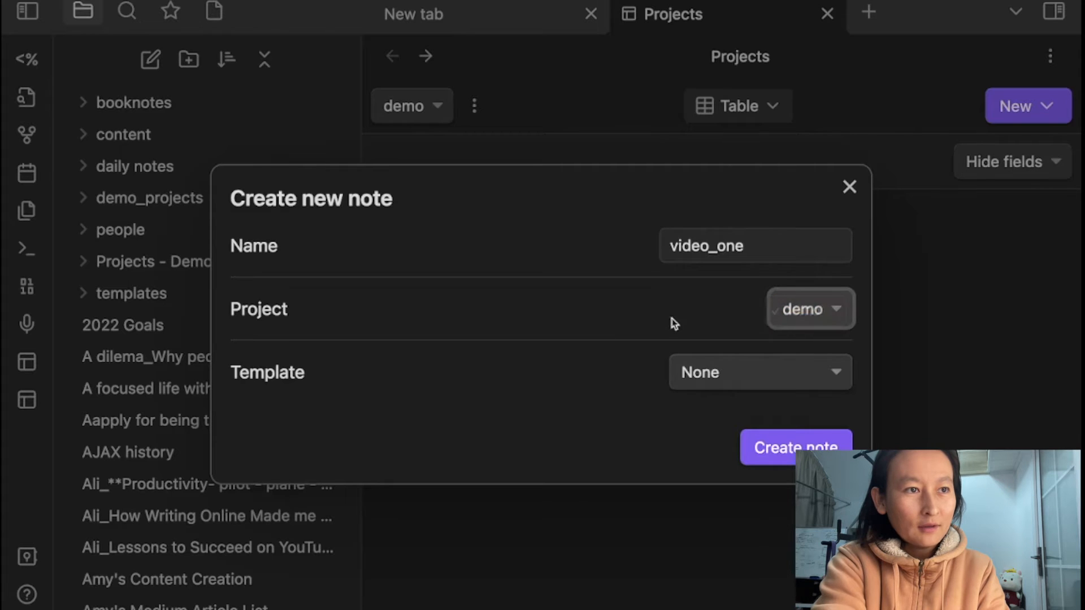
# Apply the templates/video.md template to the video_one note and create it
pyautogui.click(775, 366)
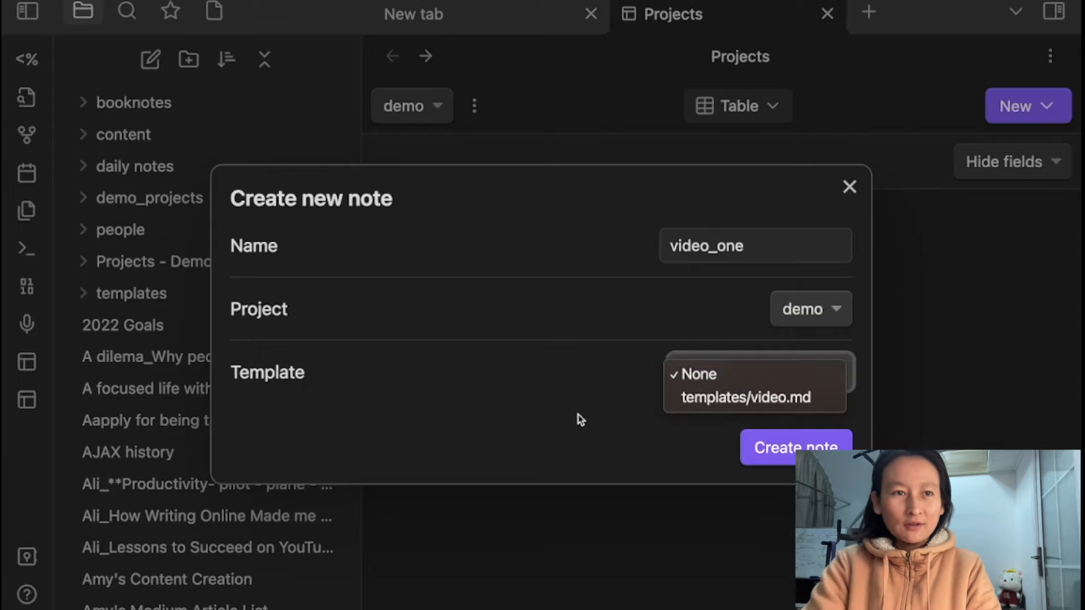
pyautogui.click(691, 397)
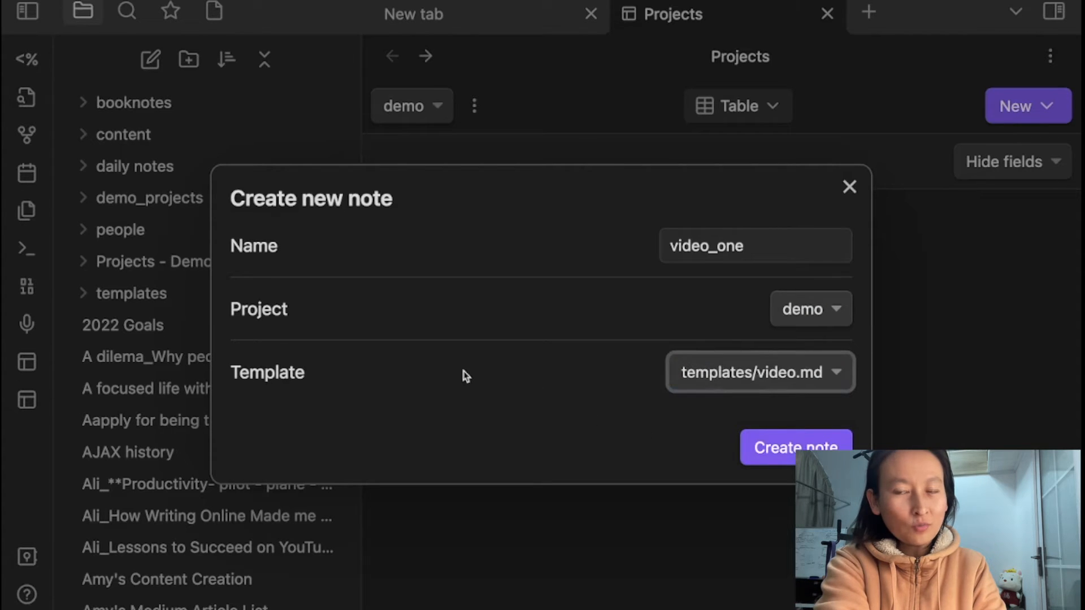
pyautogui.click(724, 378)
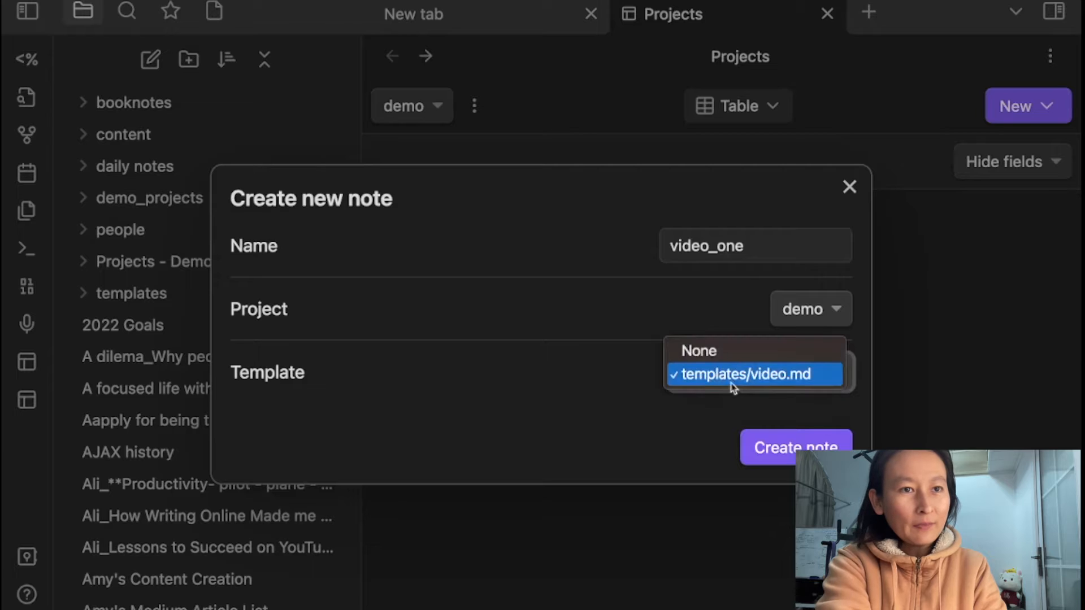
pyautogui.click(739, 351)
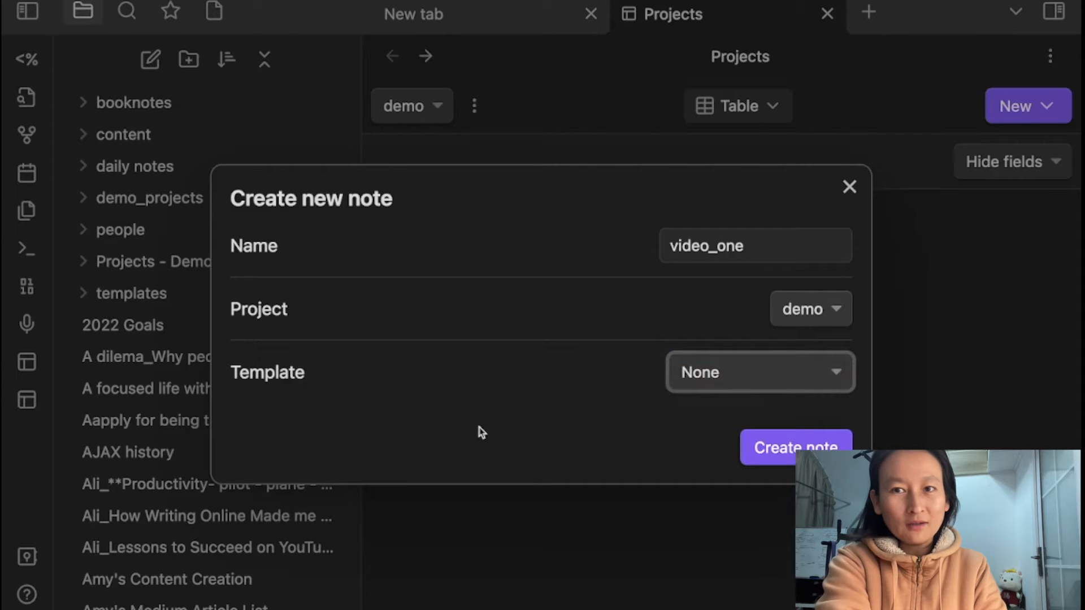
pyautogui.click(688, 374)
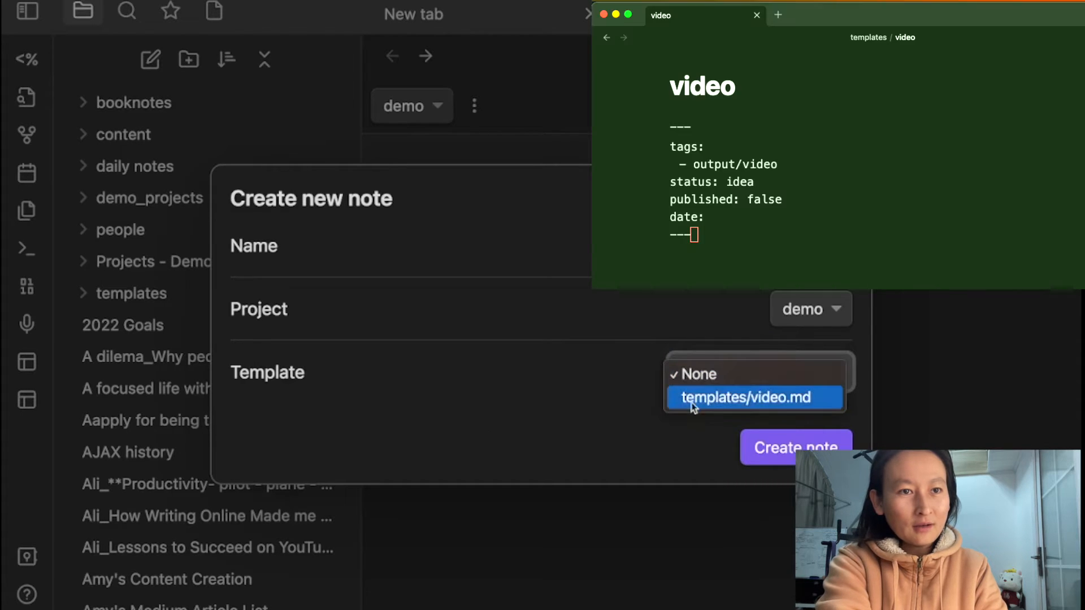
pyautogui.click(693, 402)
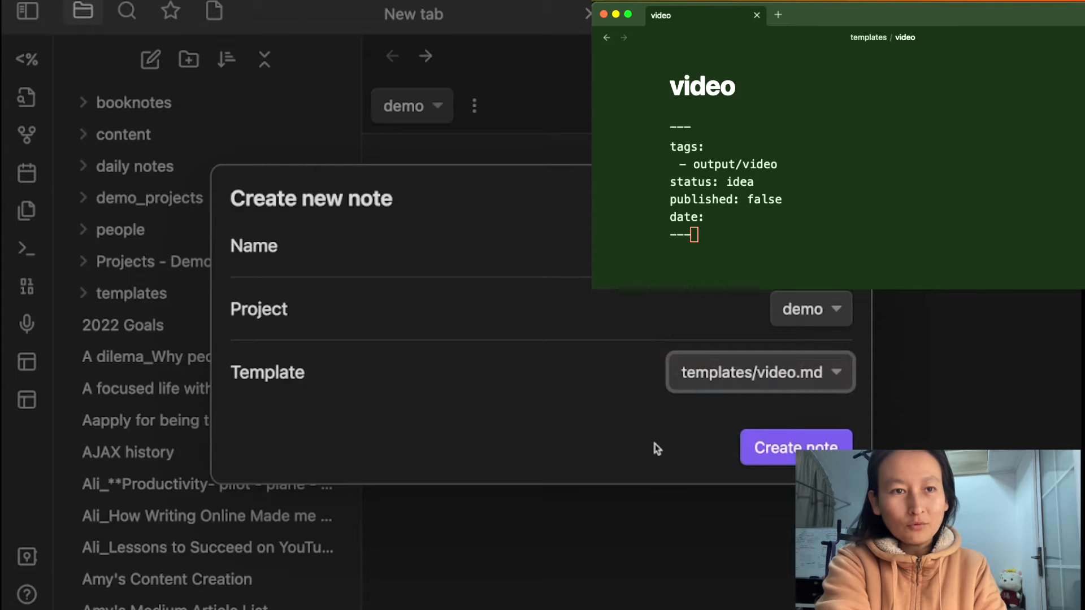
pyautogui.click(758, 469)
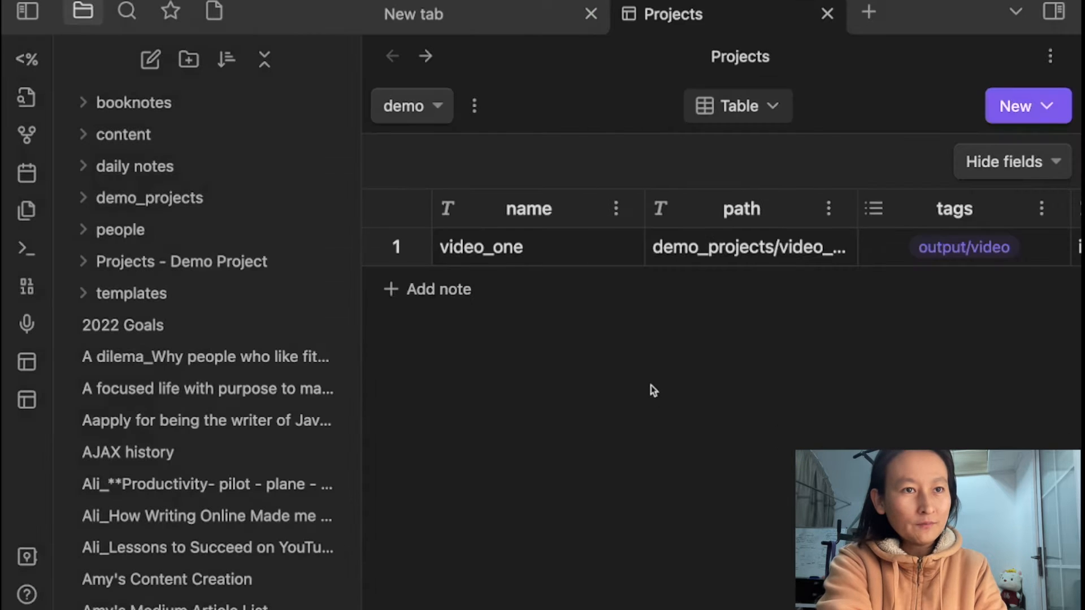
# Collapse the file sidebar, open the video_one note and add the body lines "anything" and "text is here"
pyautogui.press('super+backslash')
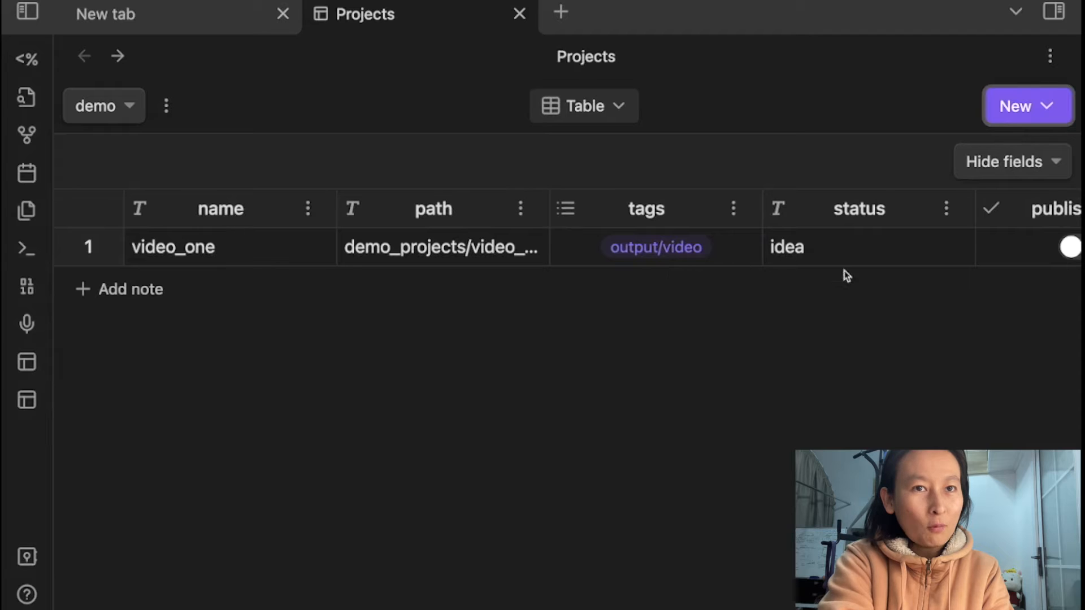
pyautogui.press('super+minus')
pyautogui.moveTo(87, 227)
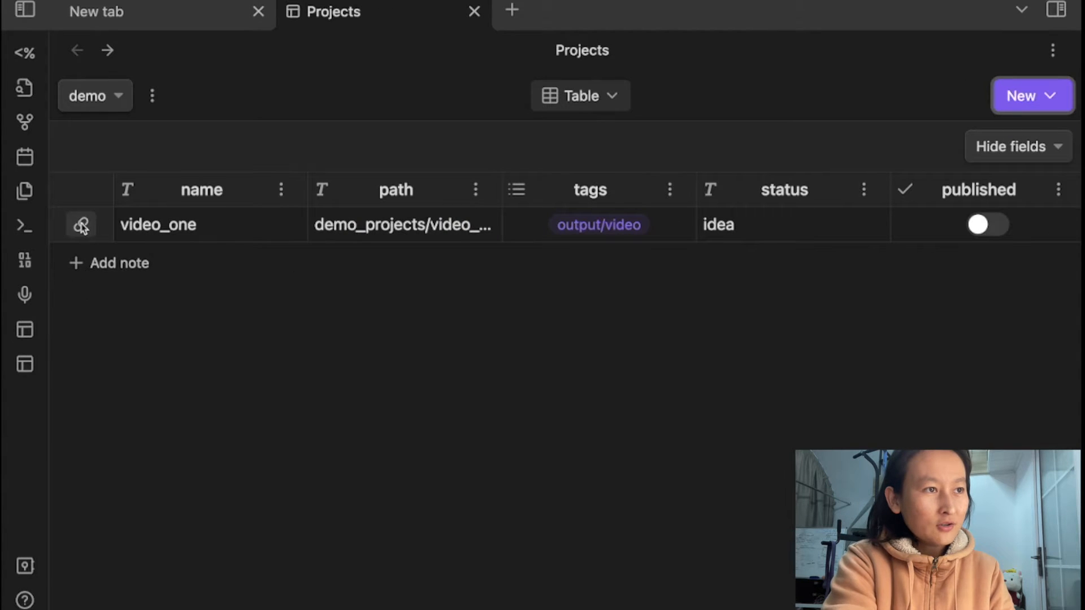
pyautogui.click(82, 226)
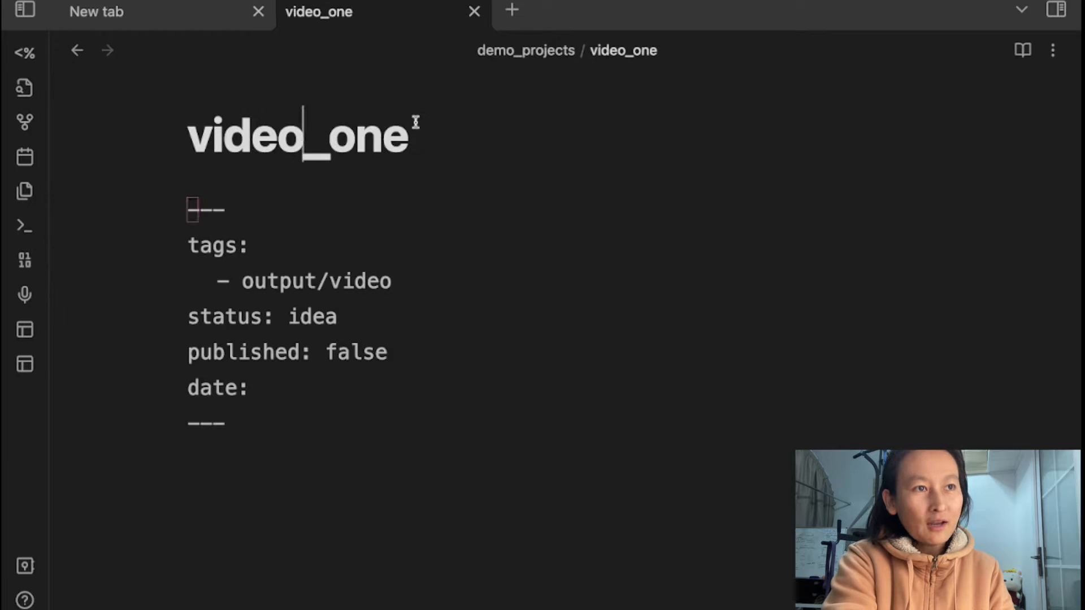
pyautogui.click(273, 480)
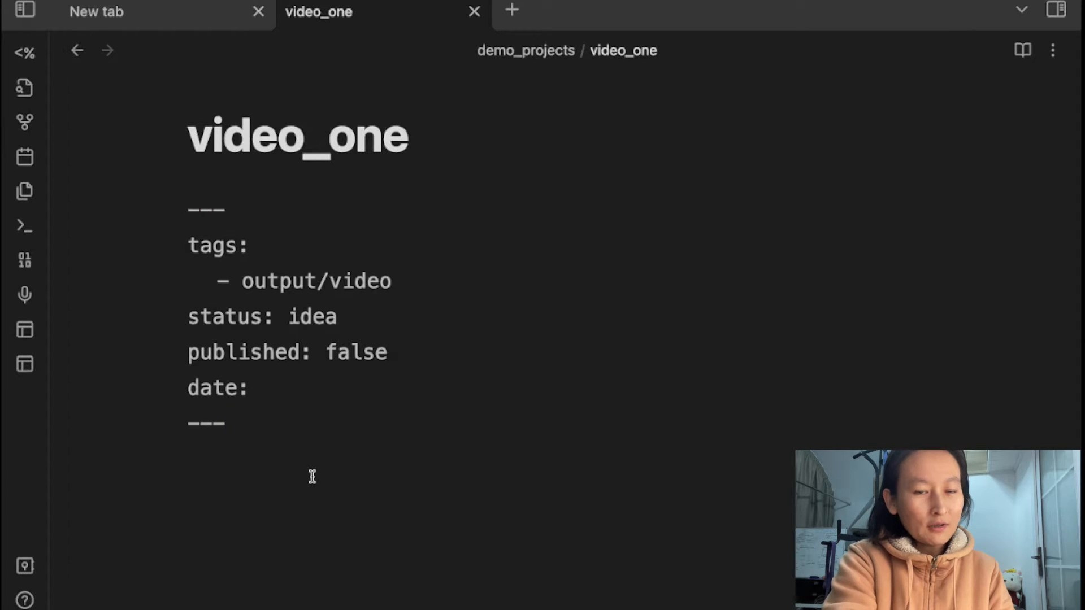
pyautogui.write('oan')
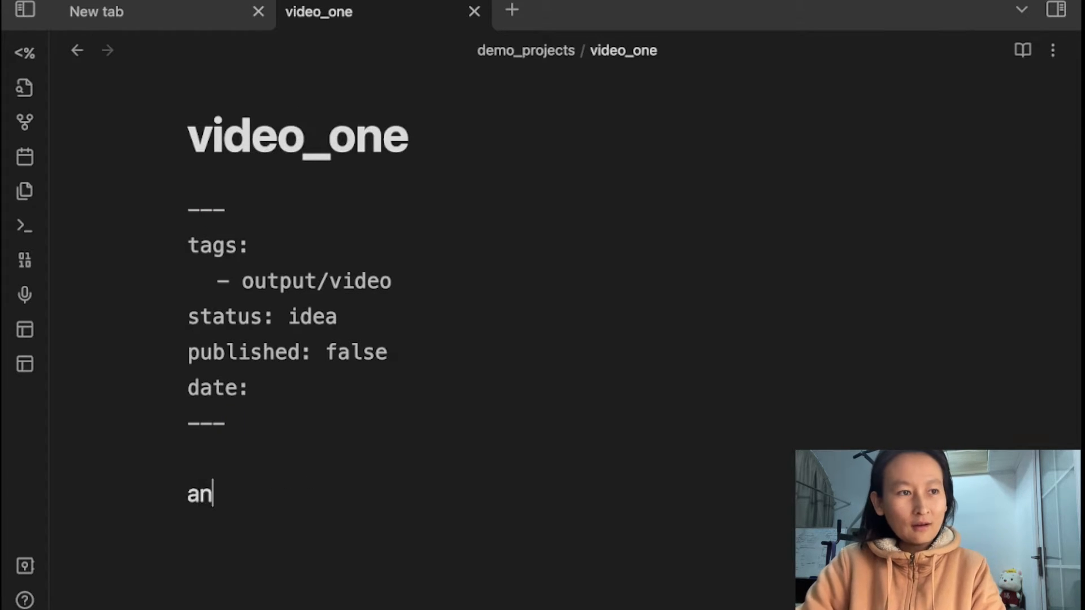
pyautogui.write('ything')
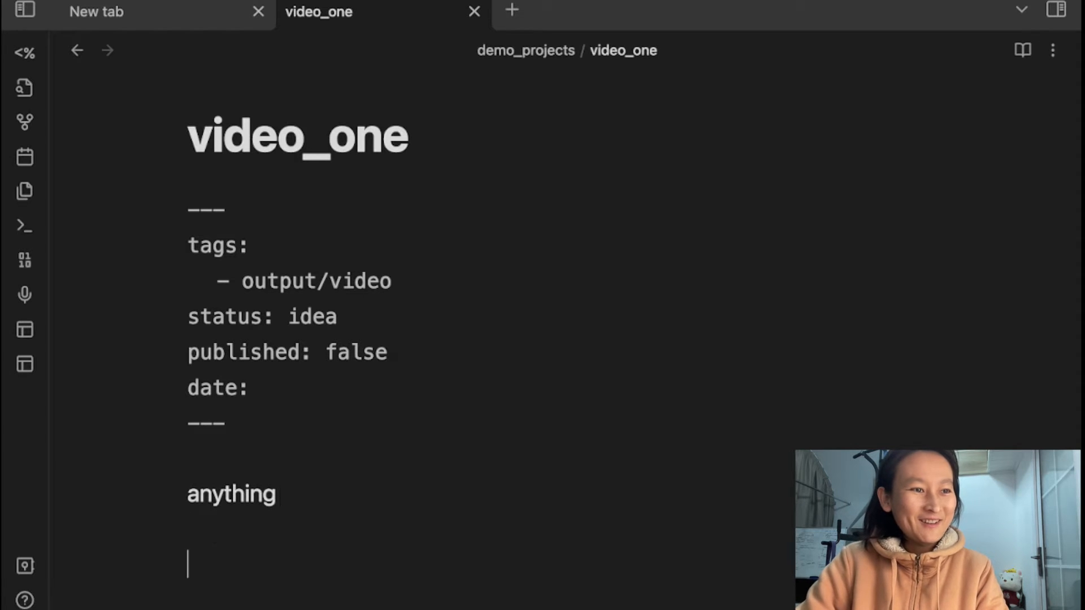
pyautogui.press('Return')
pyautogui.press('Return')
pyautogui.write('text is here')
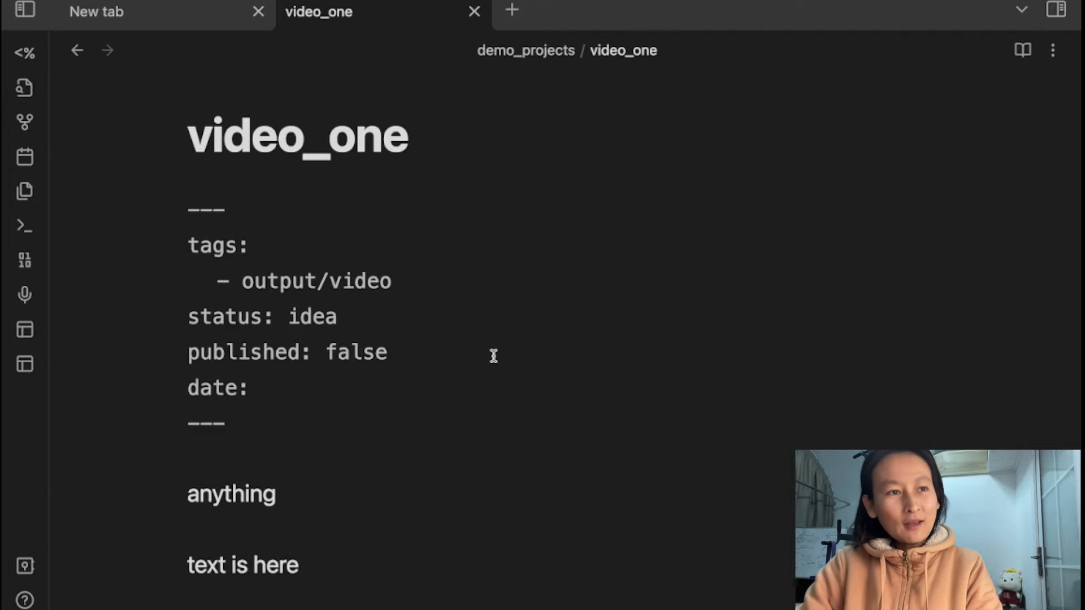
# Set the note's date property to 2022-12-09 and return to the demo table to check its date column
pyautogui.write('f')
pyautogui.press('BackSpace')
pyautogui.write('20')
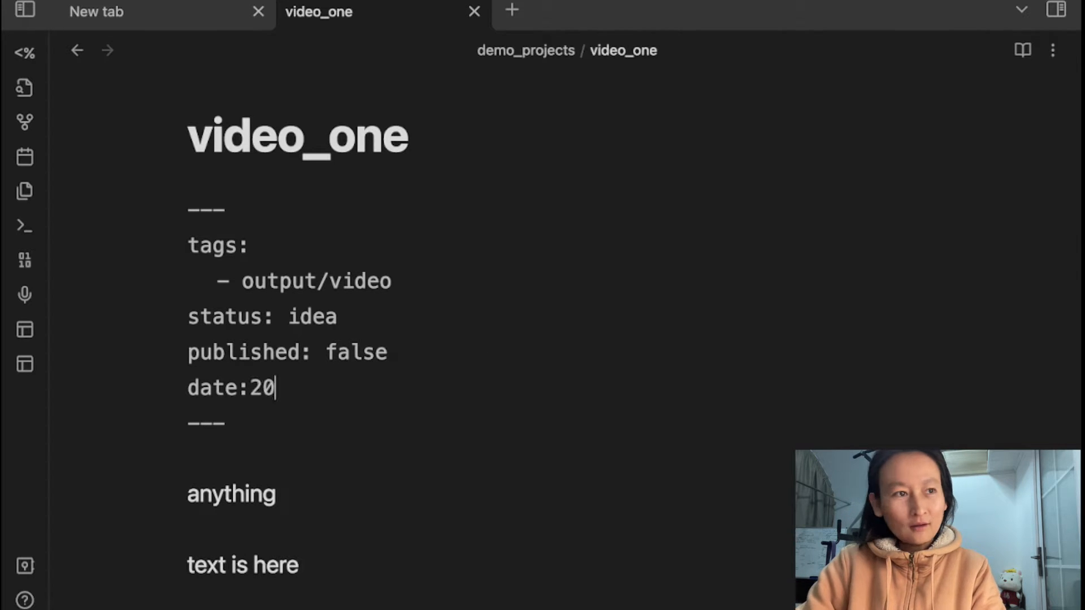
pyautogui.press('BackSpace')
pyautogui.press('BackSpace')
pyautogui.write('2022')
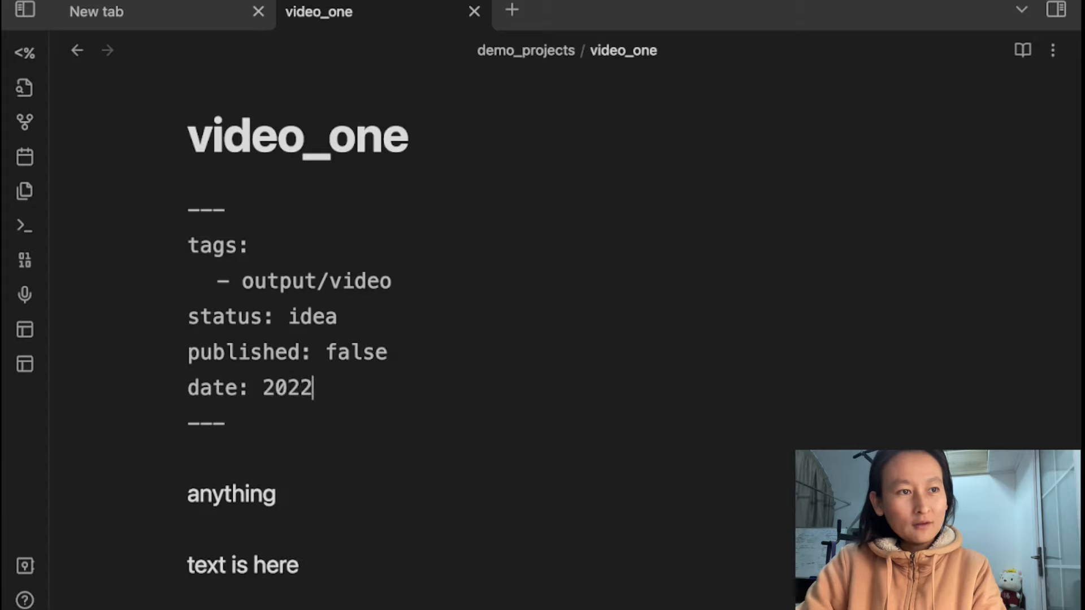
pyautogui.write('-12')
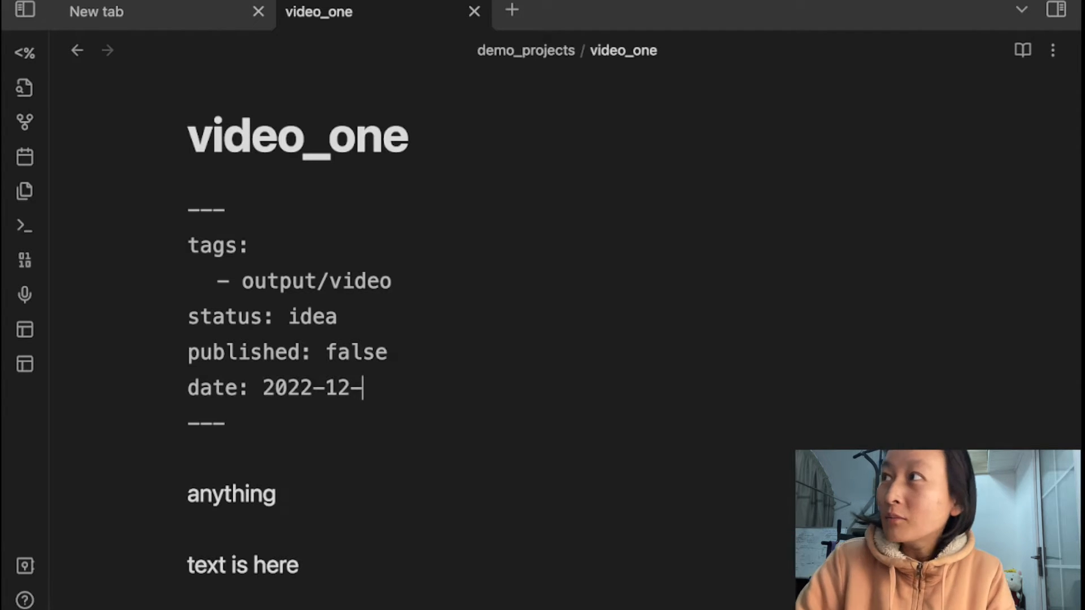
pyautogui.write('-9')
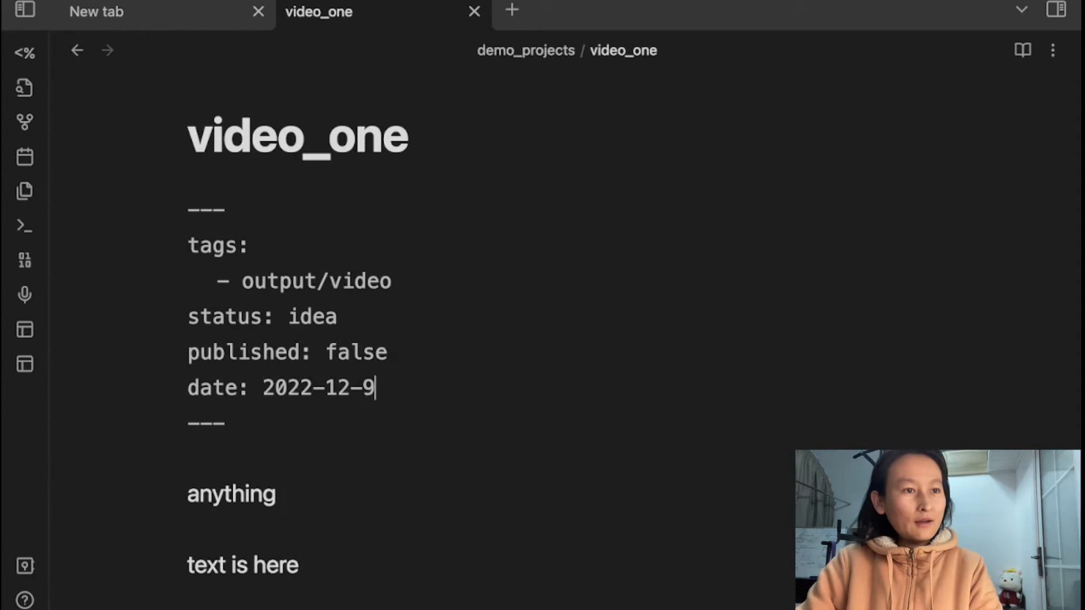
pyautogui.press('BackSpace')
pyautogui.write('09')
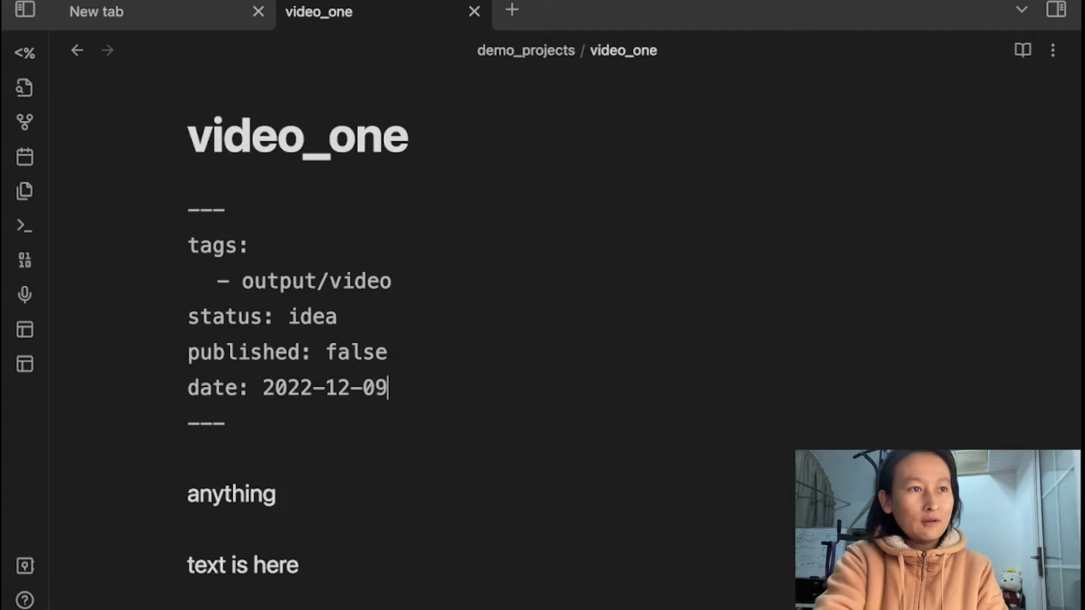
pyautogui.click(78, 51)
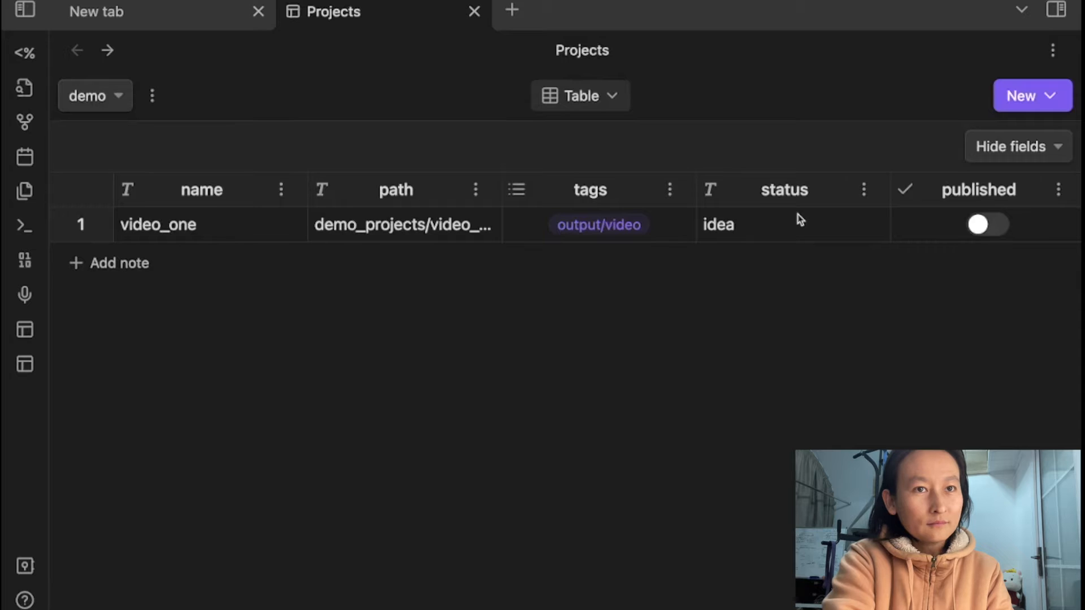
pyautogui.hscroll(5, 800, 219)
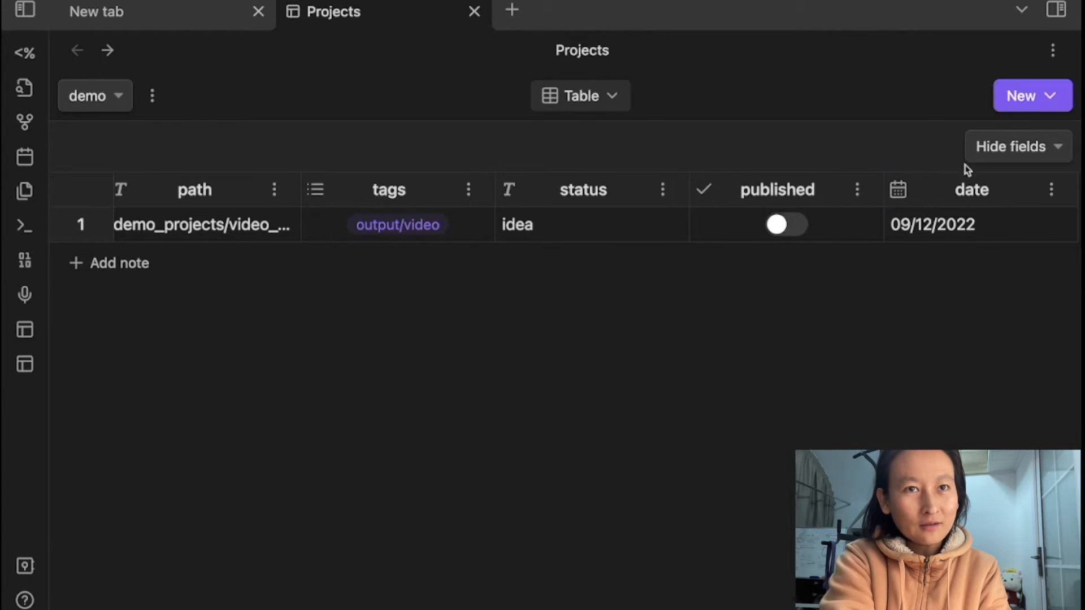
# Hide the path field in the demo project's table, show it again and review the field visibility options
pyautogui.click(1053, 148)
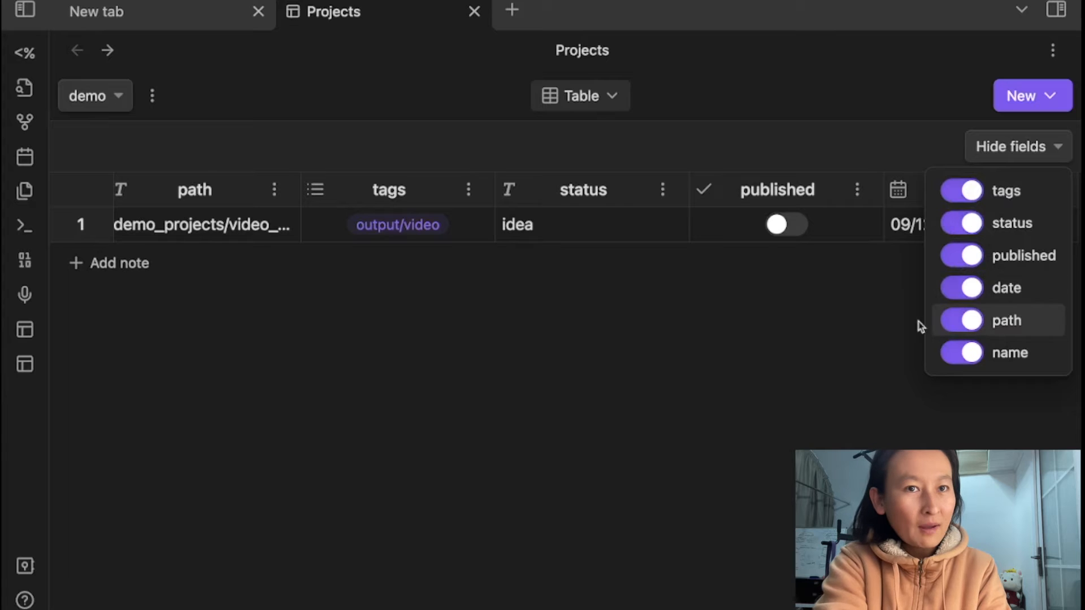
pyautogui.click(954, 327)
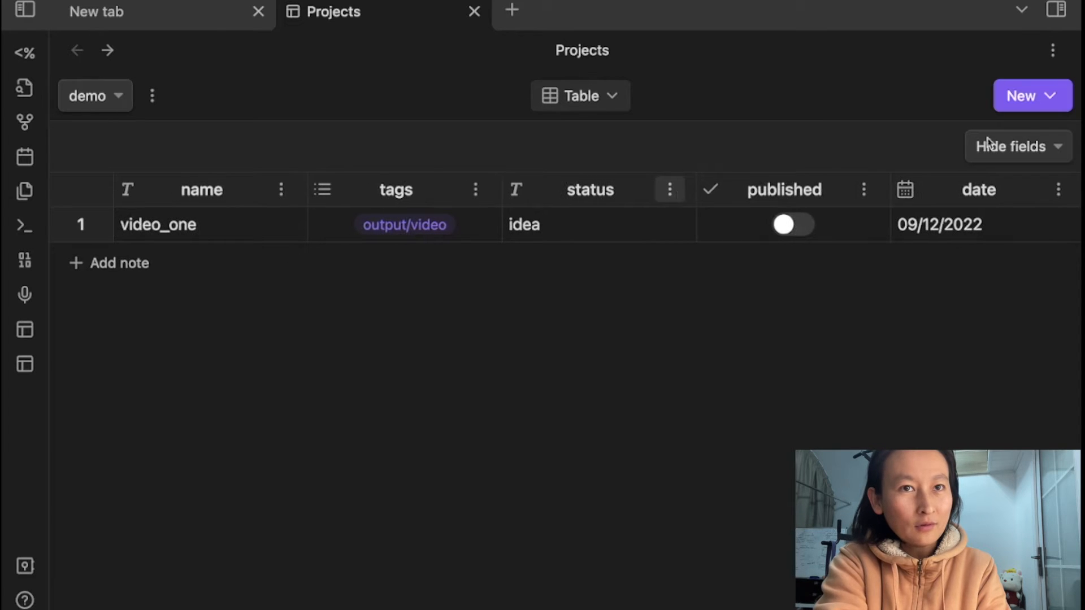
pyautogui.click(1064, 148)
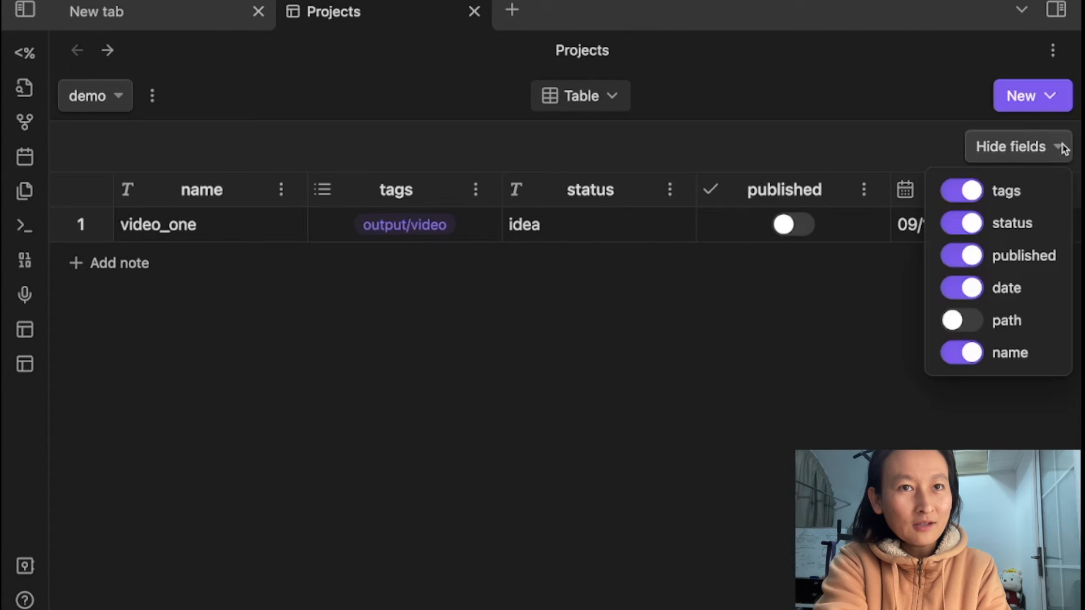
pyautogui.click(971, 325)
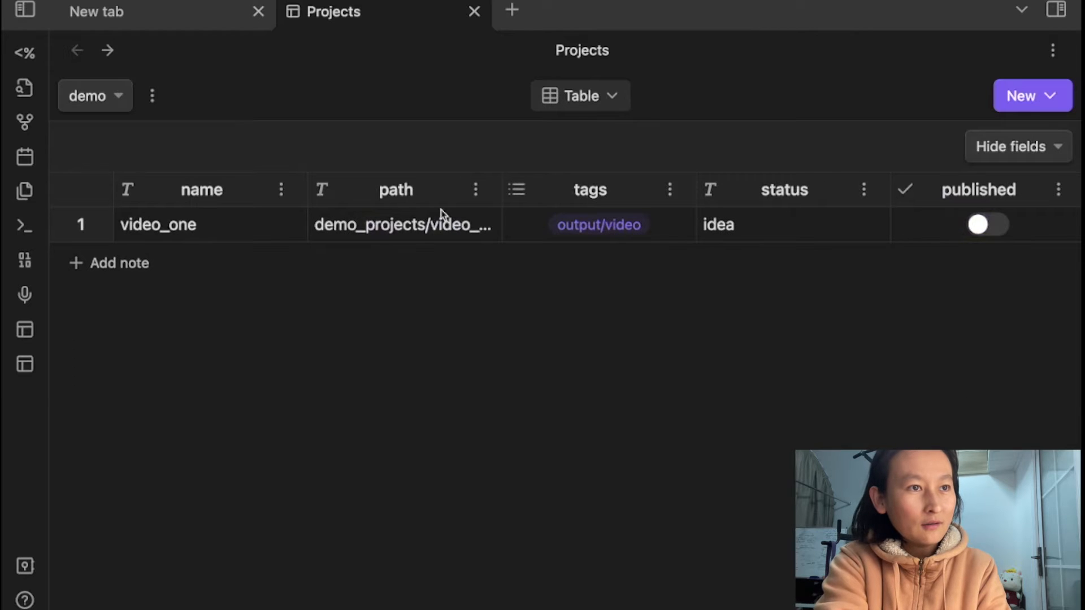
pyautogui.hscroll(3, 442, 214)
pyautogui.hscroll(-3, 443, 214)
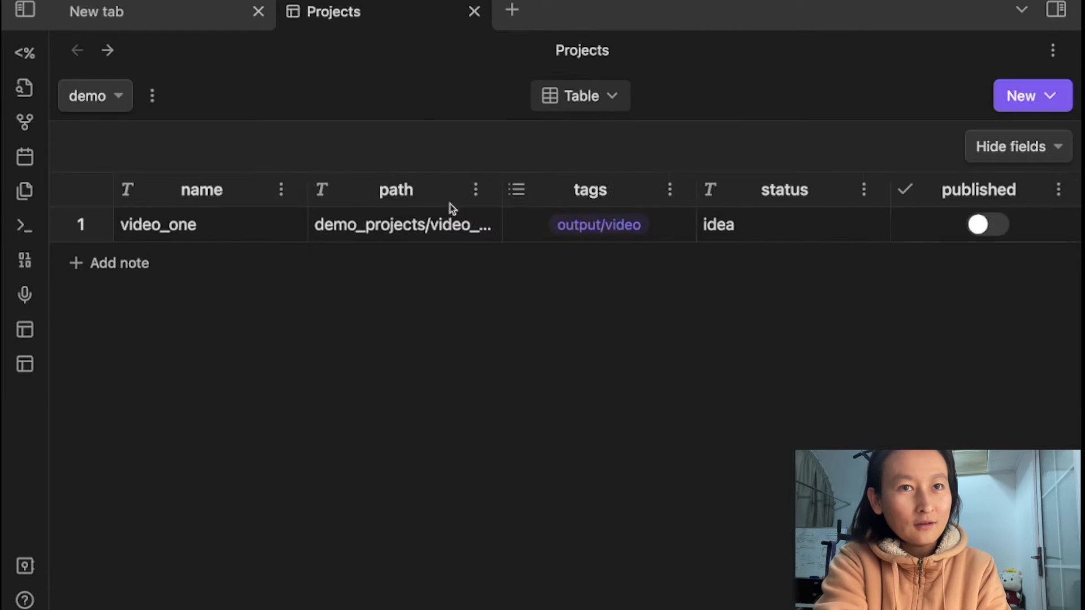
pyautogui.click(1012, 147)
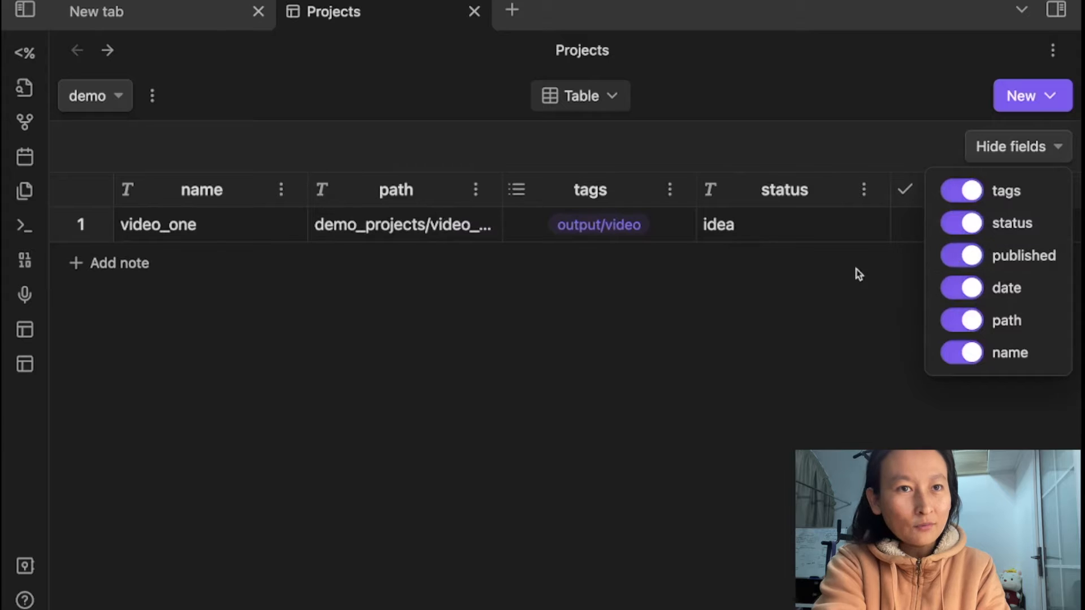
pyautogui.click(764, 352)
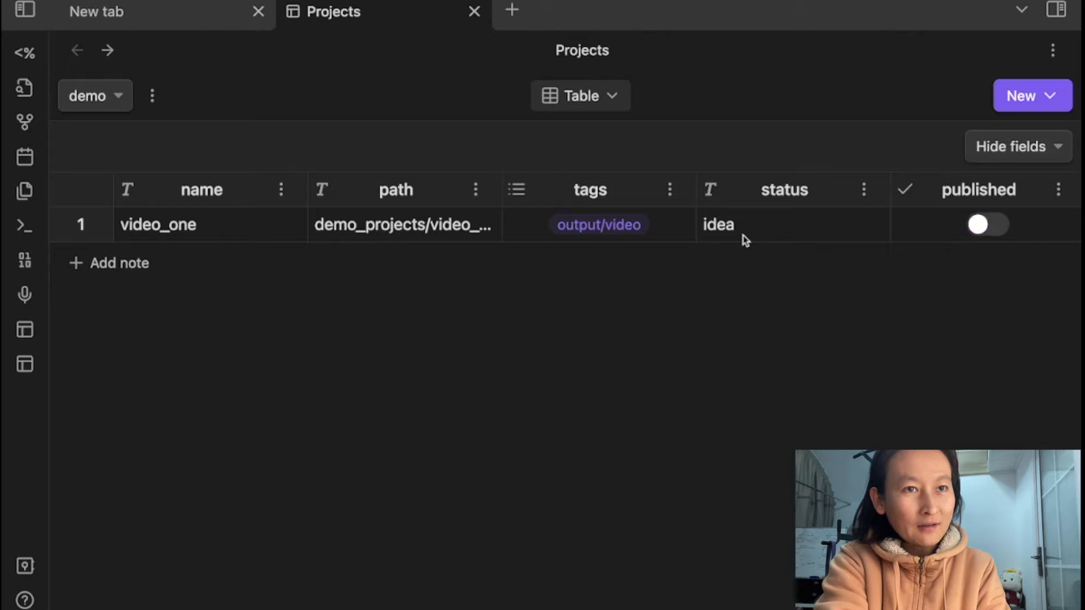
# Set the video_one note's status to scripting in the demo table
pyautogui.click(781, 226)
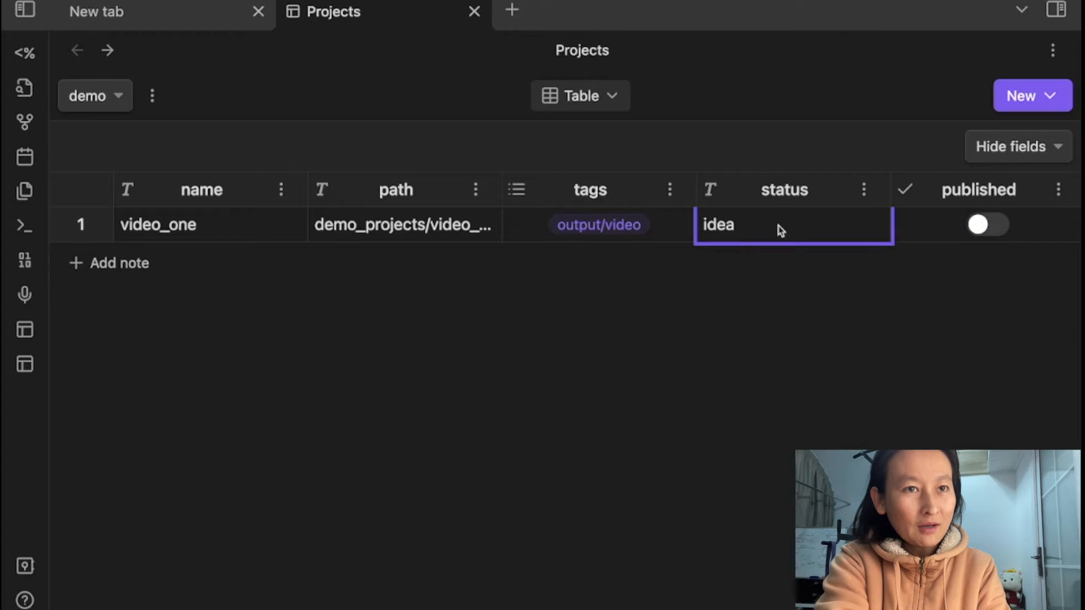
pyautogui.click(780, 229)
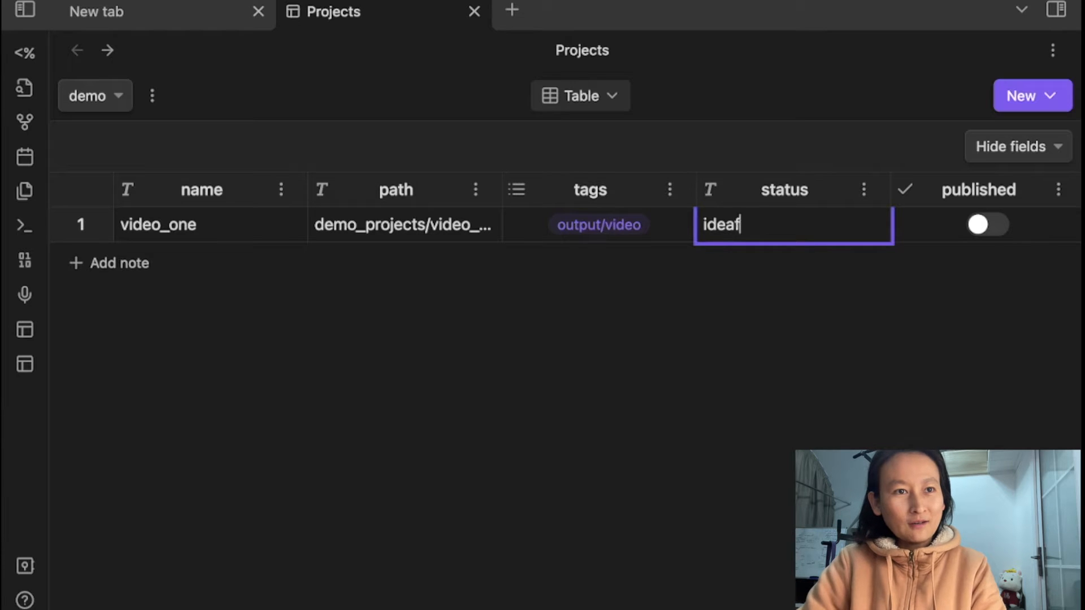
pyautogui.press('BackSpace')
pyautogui.press('BackSpace')
pyautogui.press('BackSpace')
pyautogui.press('BackSpace')
pyautogui.write('scripting')
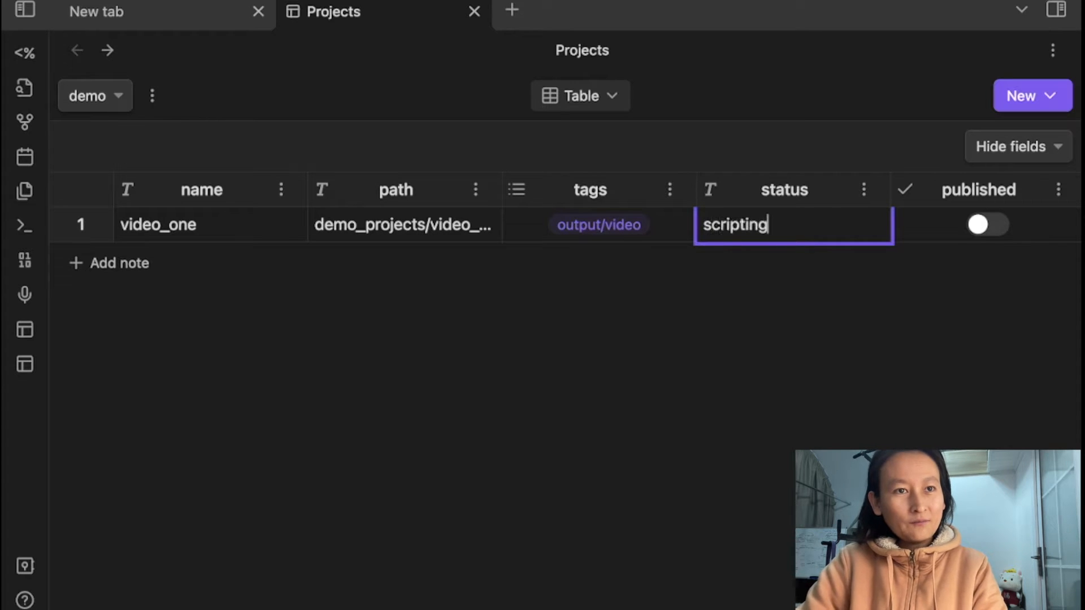
pyautogui.click(766, 321)
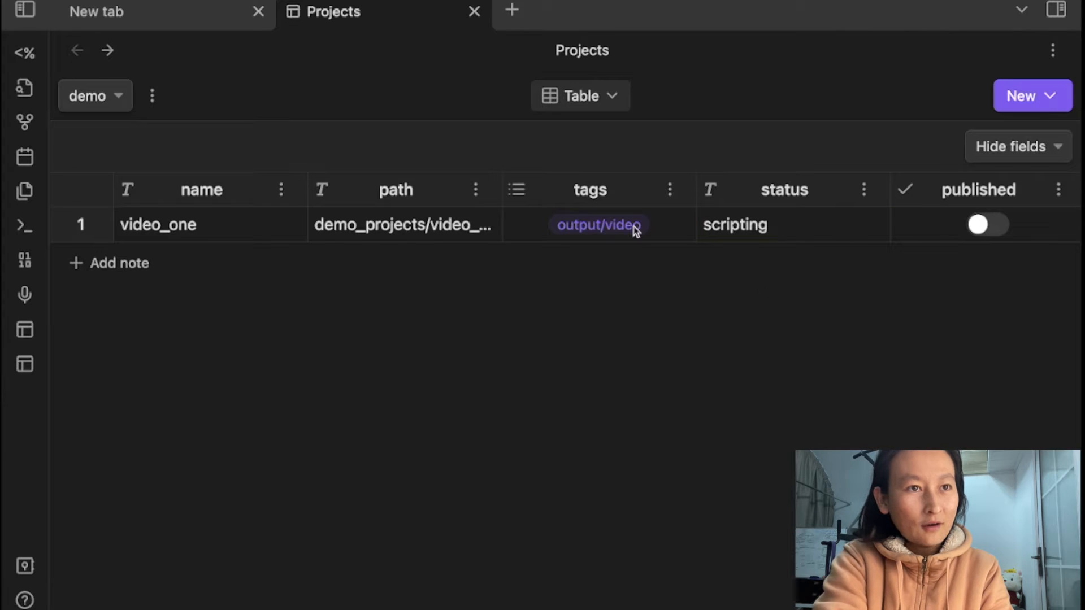
# Add the item demo to the video_one note's tags list in the table
pyautogui.click(613, 227)
pyautogui.click(661, 224)
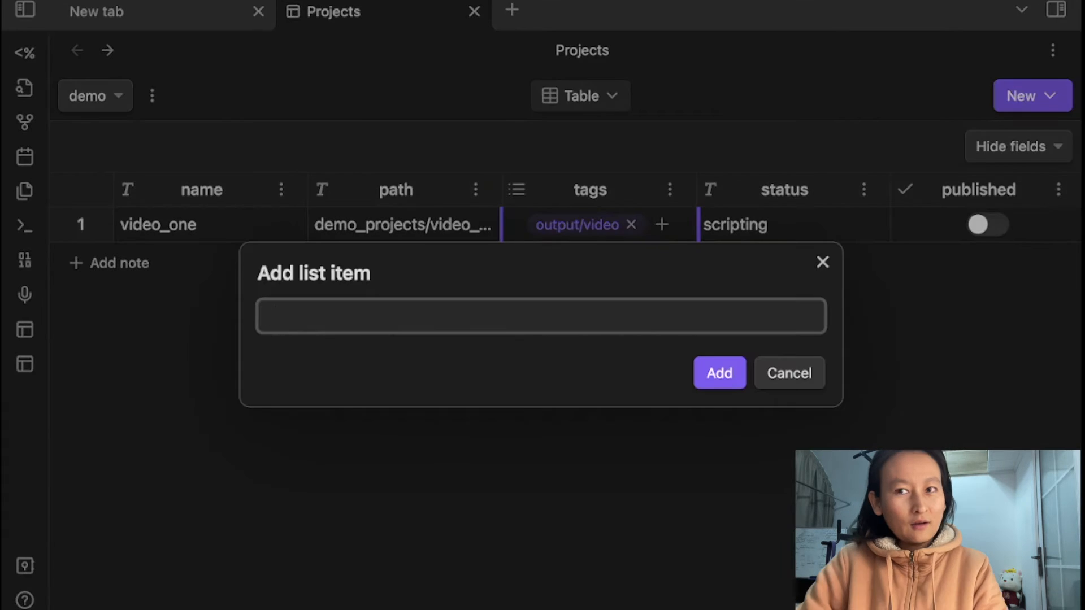
pyautogui.write('demo')
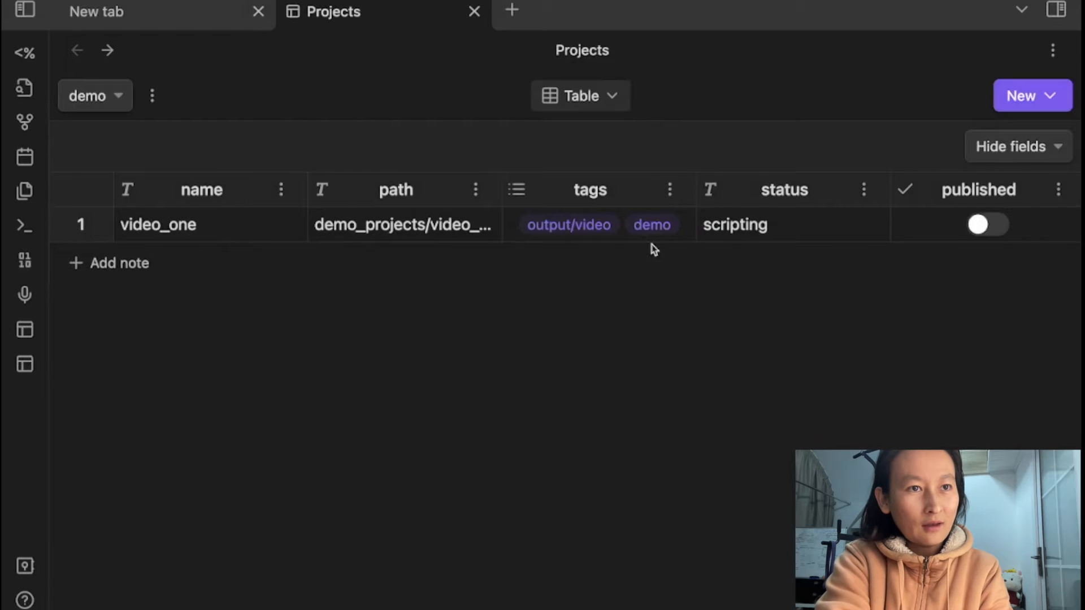
# Set the video_one note's date to 8 December 2022 in the table using the calendar
pyautogui.hscroll(5, 966, 221)
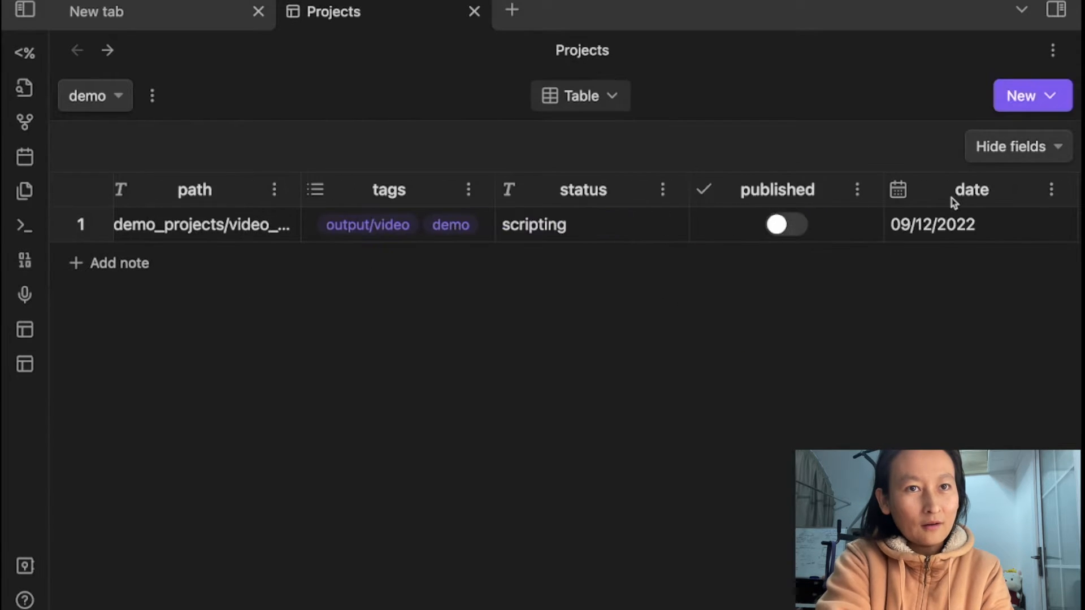
pyautogui.click(952, 228)
pyautogui.click(952, 227)
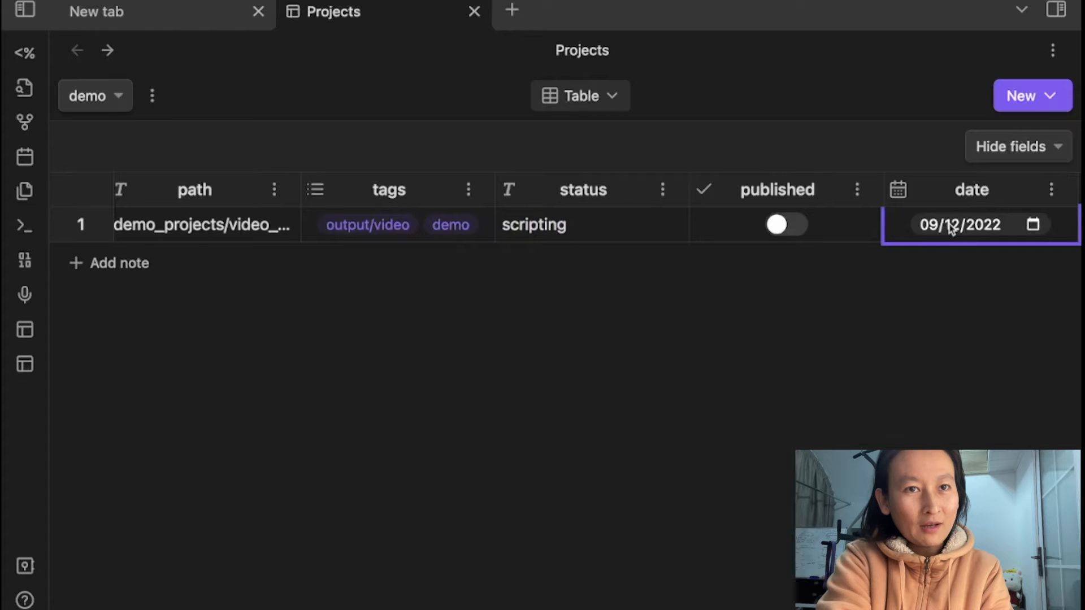
pyautogui.click(1034, 226)
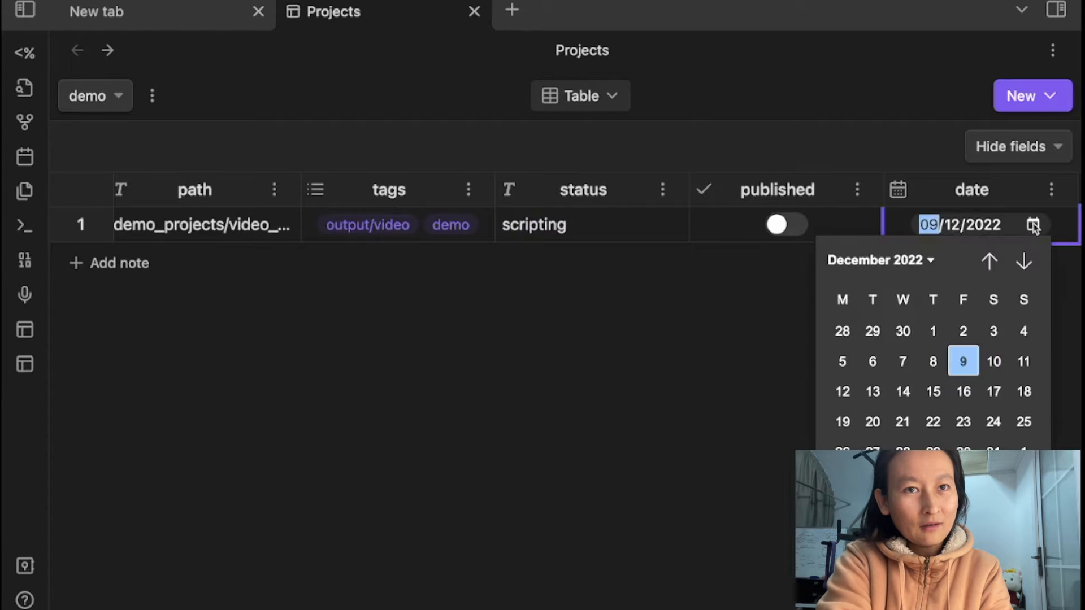
pyautogui.click(932, 362)
pyautogui.click(635, 358)
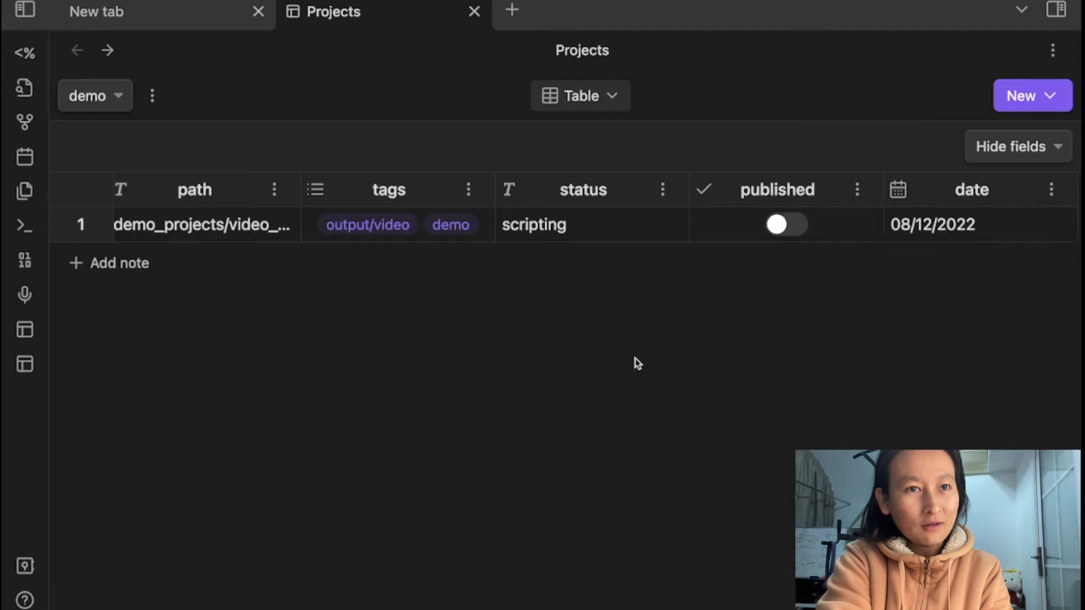
# Try out the video_one note's published switch in the table, leaving it off
pyautogui.click(796, 227)
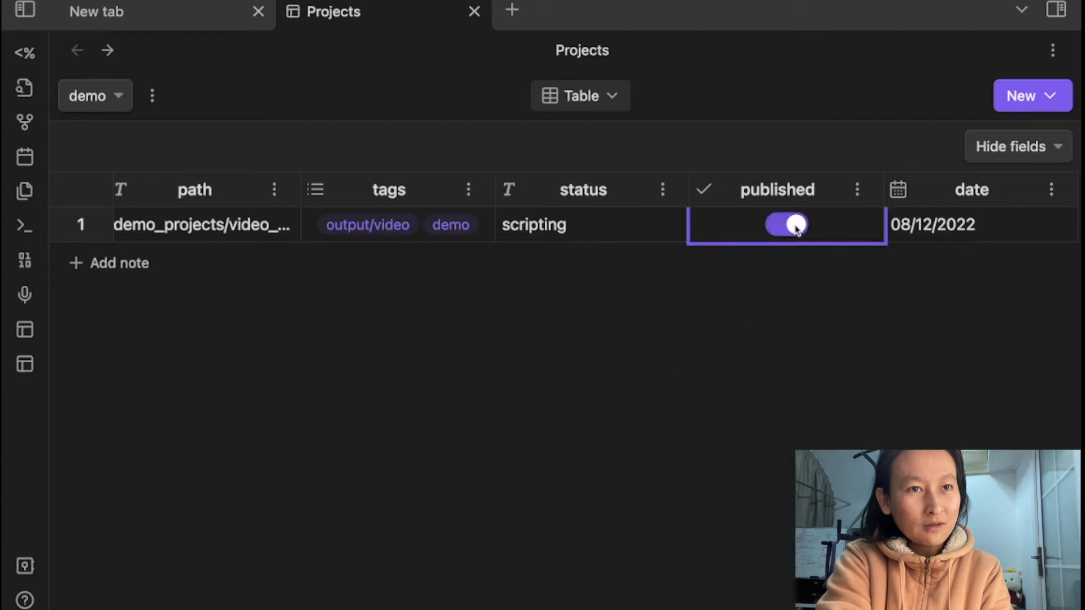
pyautogui.click(782, 227)
pyautogui.click(791, 227)
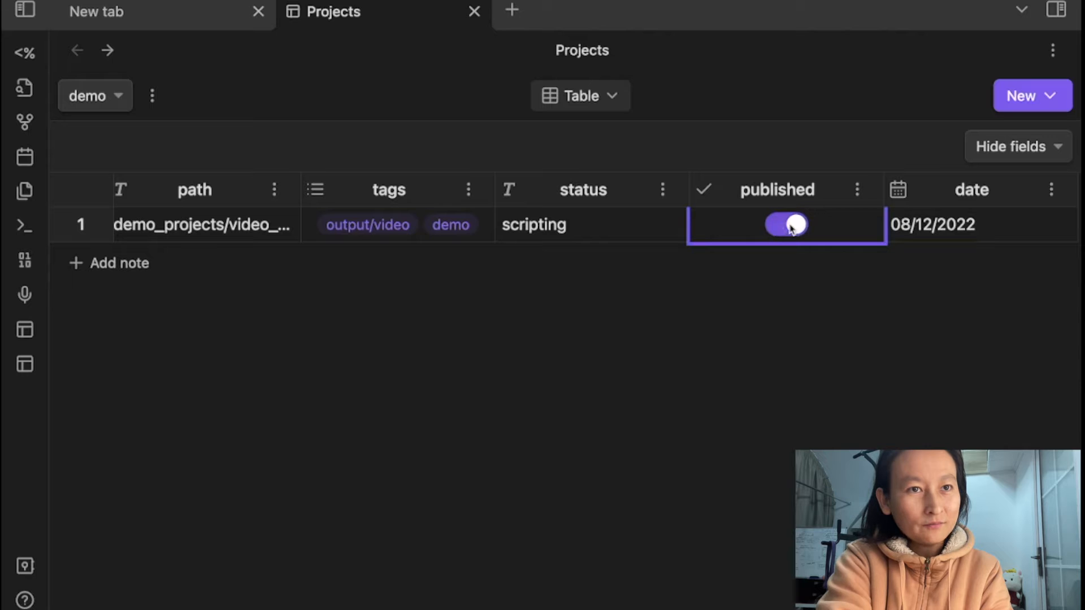
pyautogui.click(774, 229)
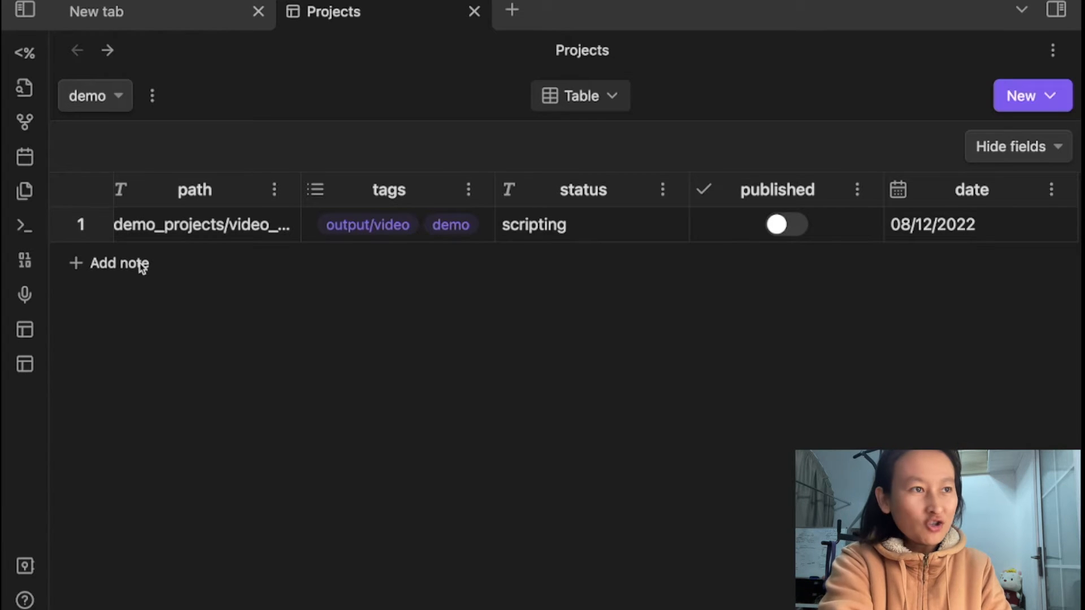
# Open the video_one note from its table row, check its front matter and return to the demo table
pyautogui.moveTo(73, 237)
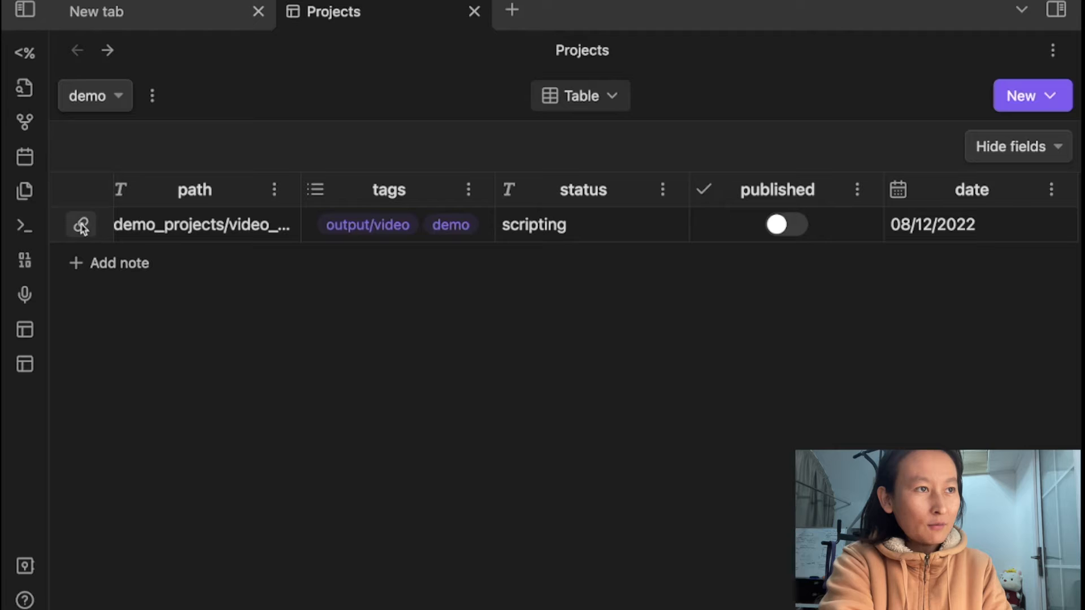
pyautogui.click(81, 226)
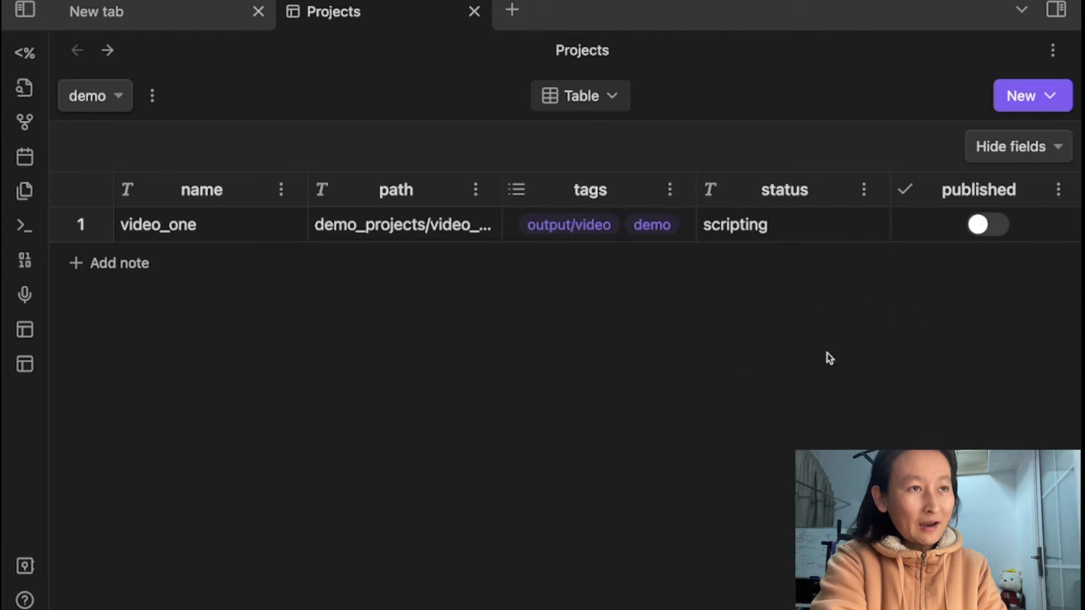
pyautogui.click(78, 224)
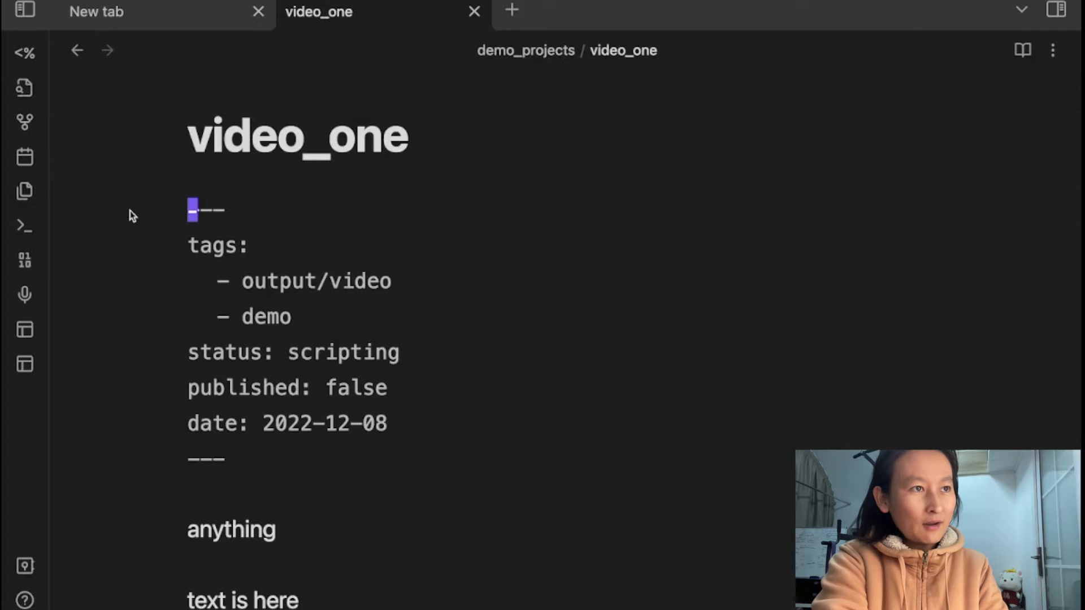
pyautogui.scroll(-2, 359, 202)
pyautogui.scroll(2, 359, 202)
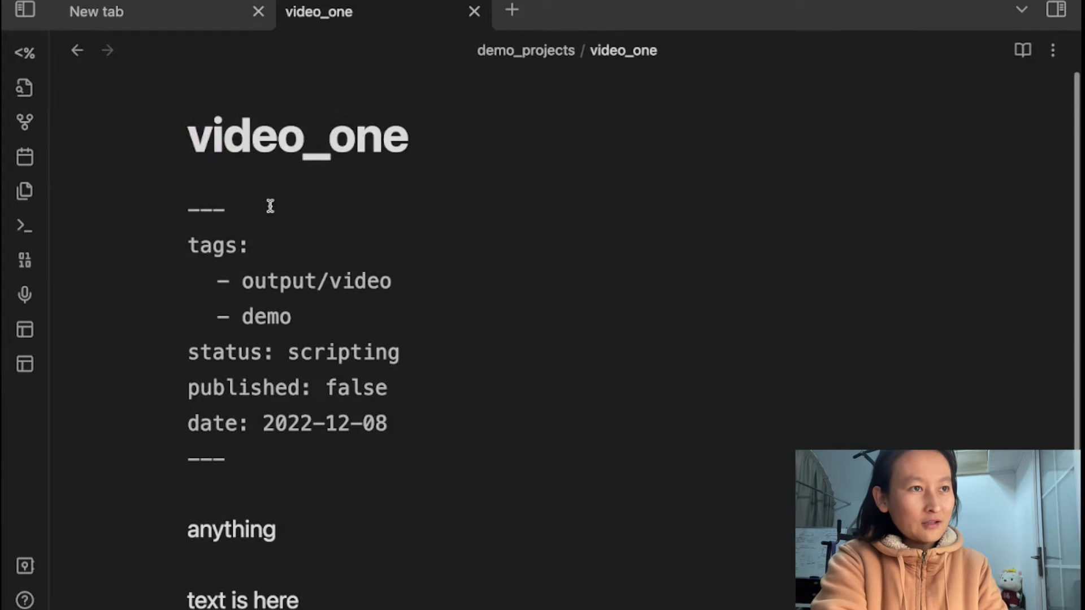
pyautogui.click(77, 51)
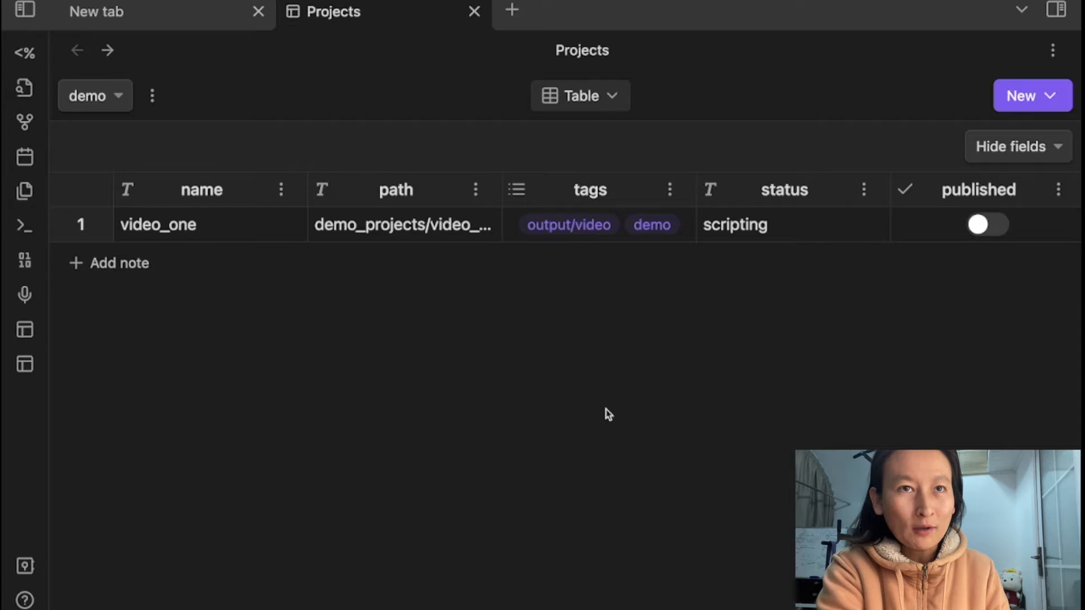
# Stack the tabs, close the empty New tab and open the video_one note beside the Projects table
pyautogui.click(1023, 12)
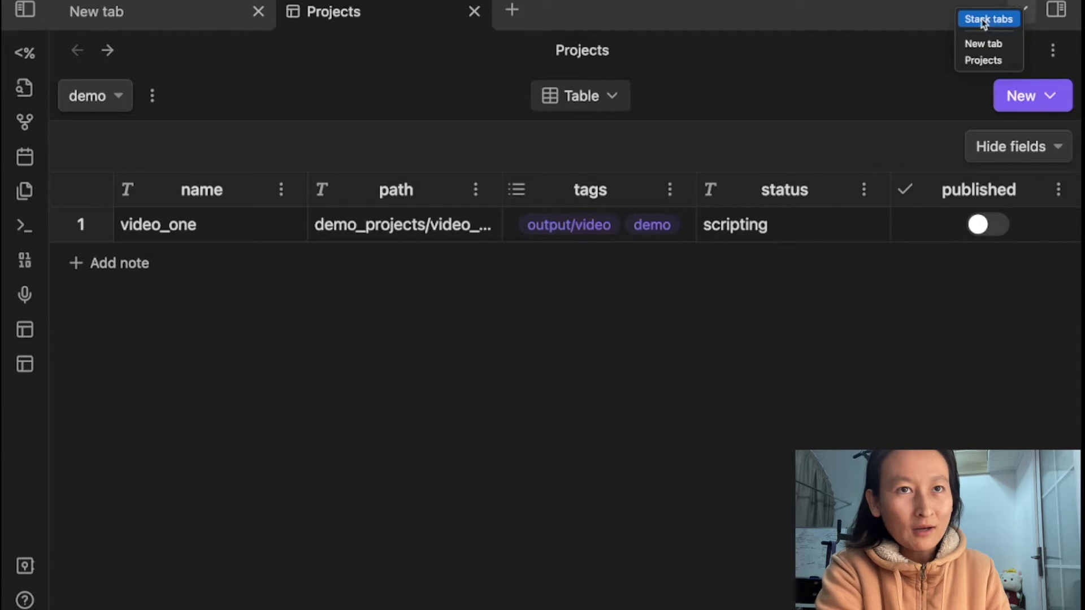
pyautogui.click(984, 20)
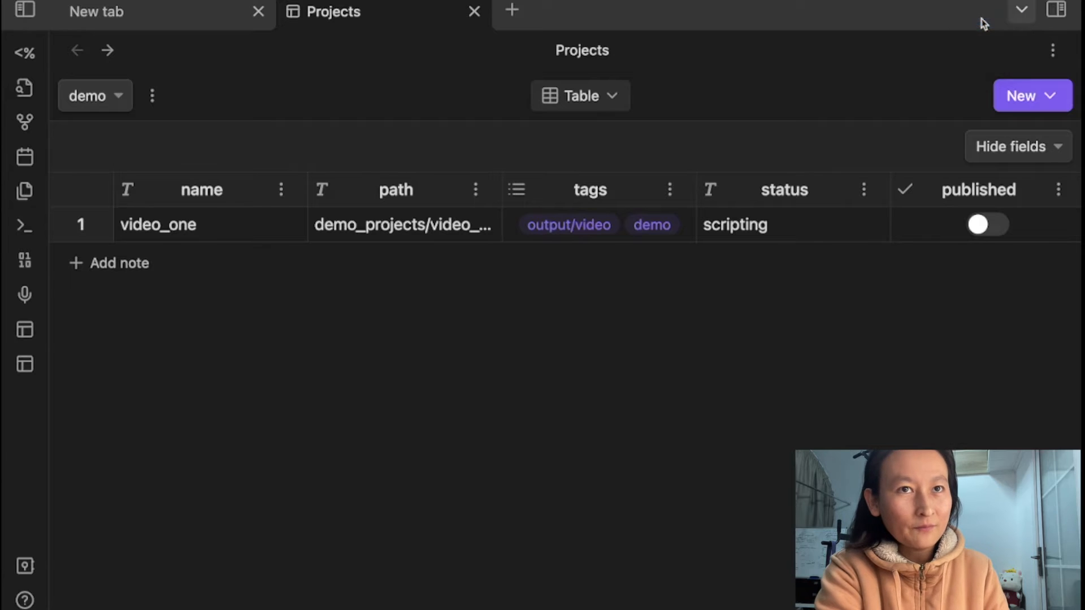
pyautogui.click(870, 120)
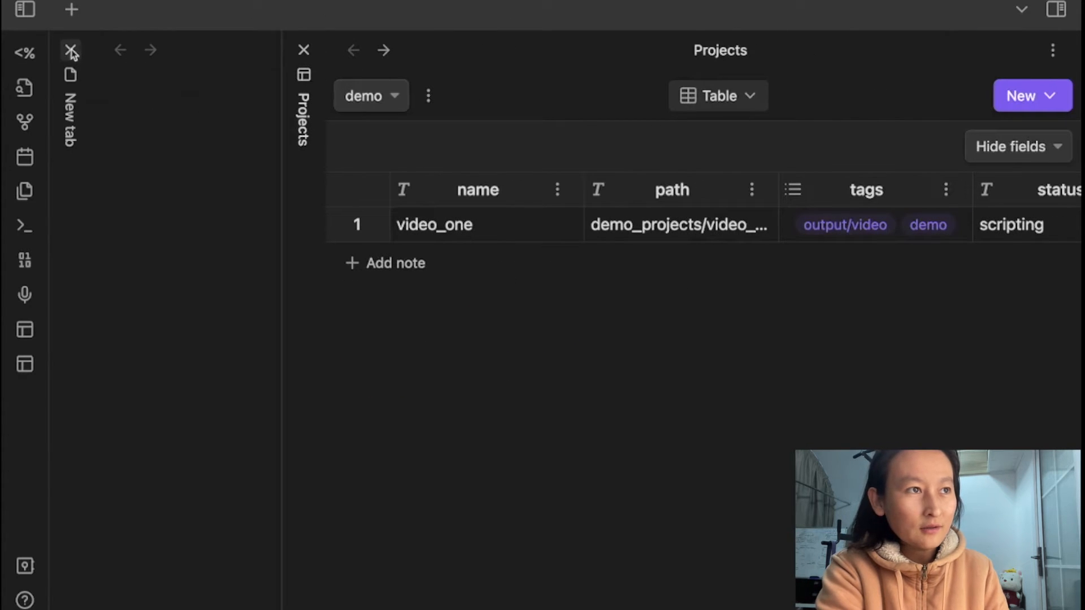
pyautogui.click(70, 51)
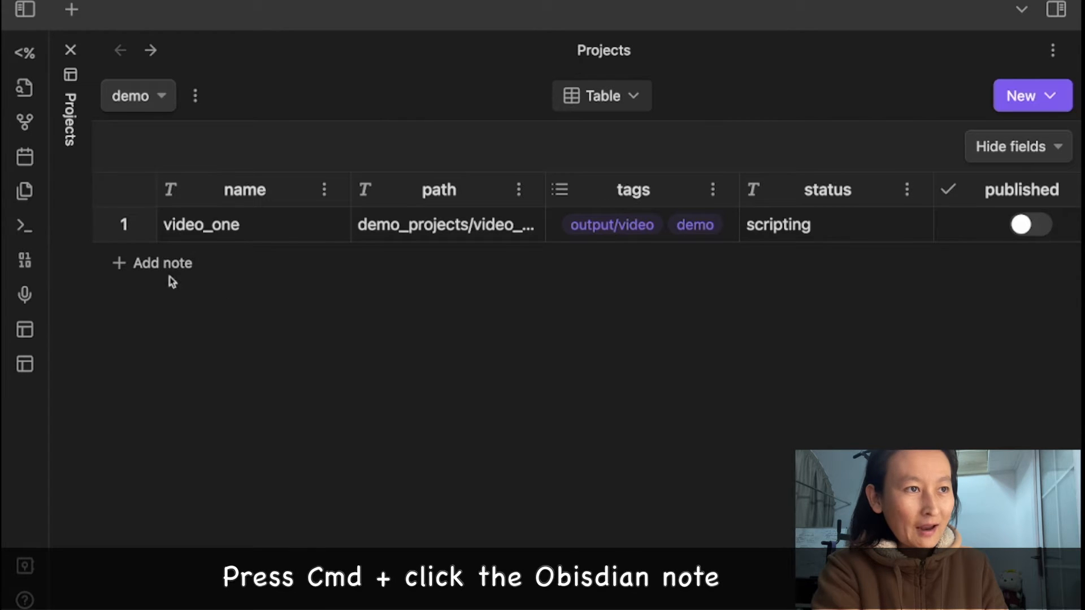
pyautogui.keyDown('super'); pyautogui.click(126, 226); pyautogui.keyUp('super')
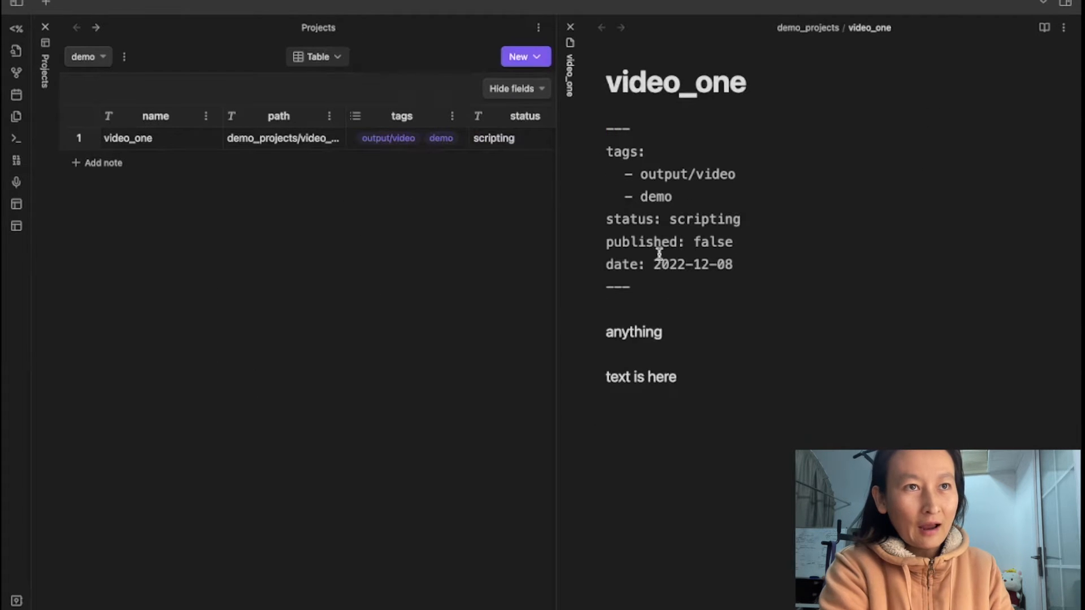
# Create a note named video_two in the demo project with the templates/video.md template and check its table row
pyautogui.click(113, 174)
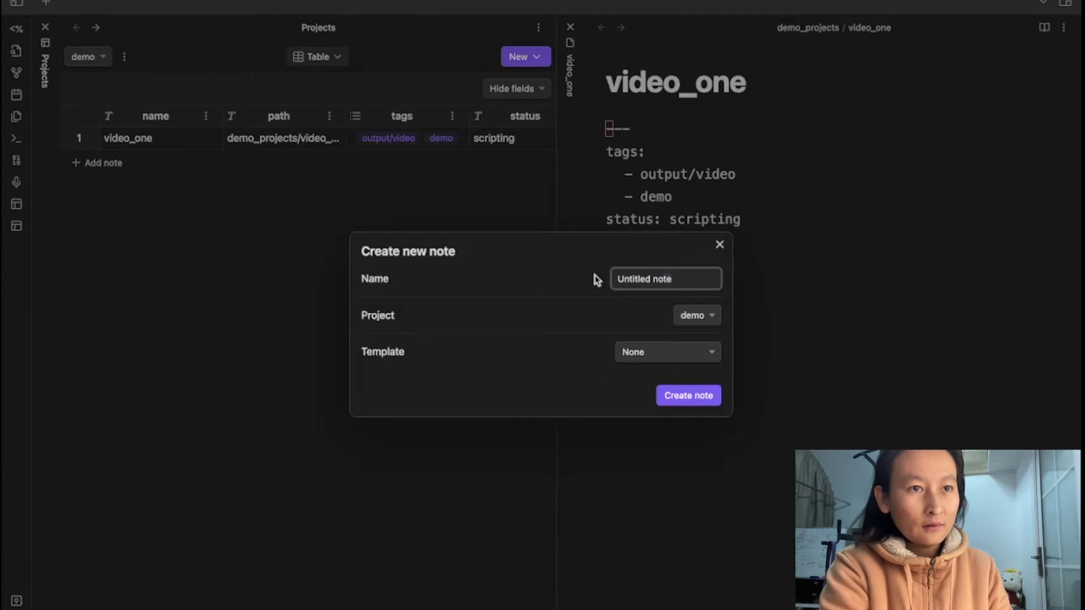
pyautogui.write('vd')
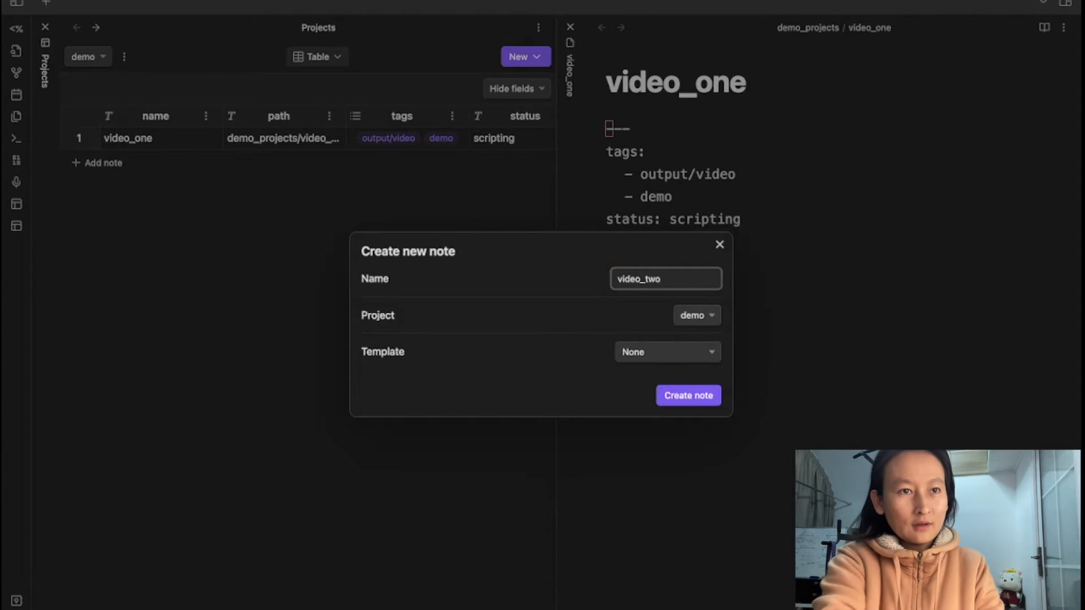
pyautogui.click(683, 352)
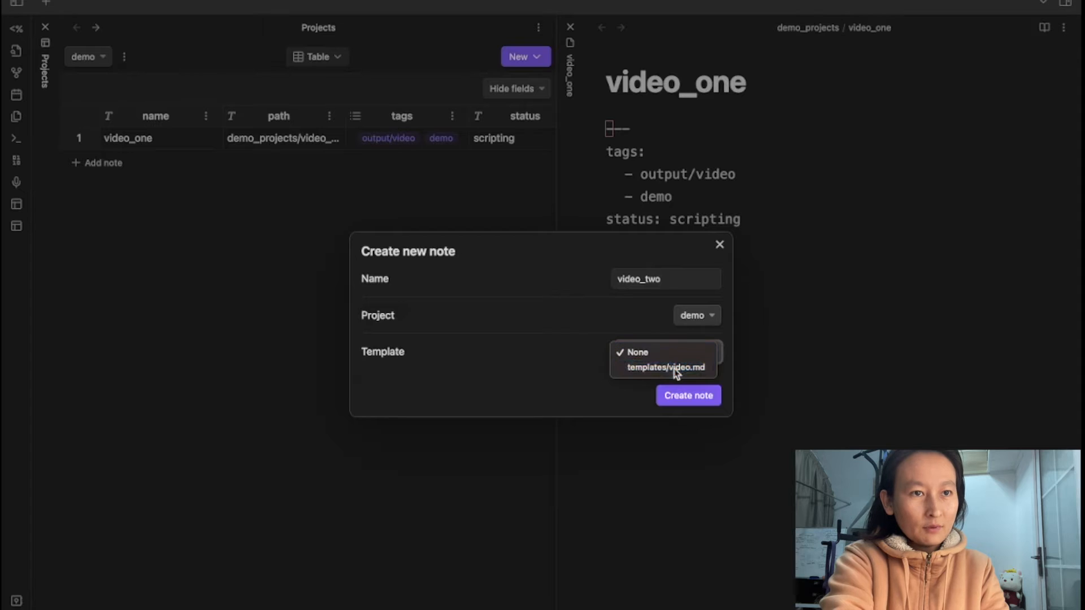
pyautogui.click(676, 367)
pyautogui.click(679, 398)
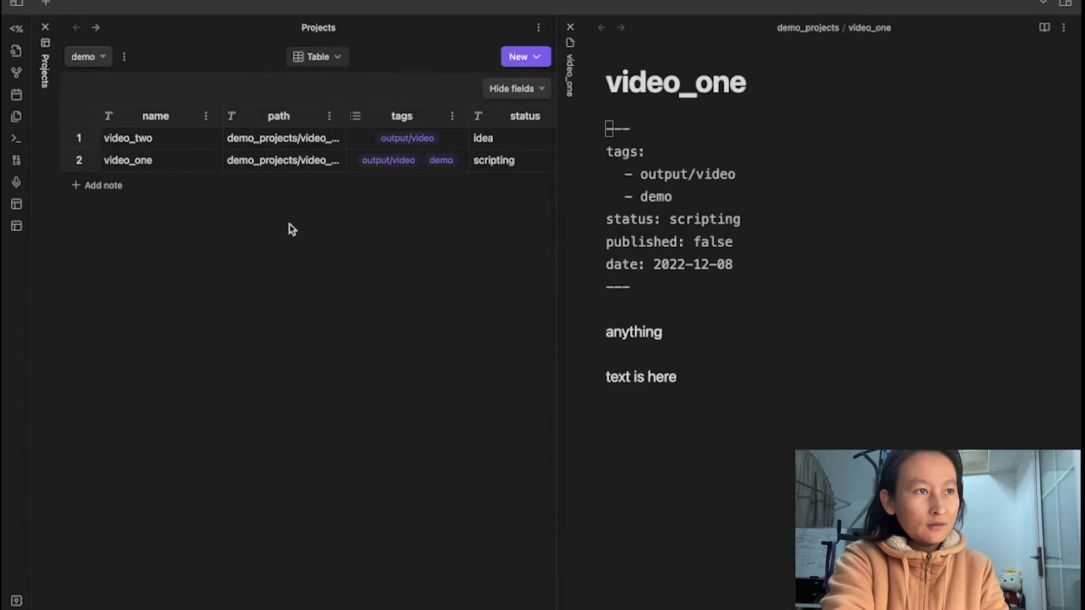
pyautogui.hscroll(4, 394, 160)
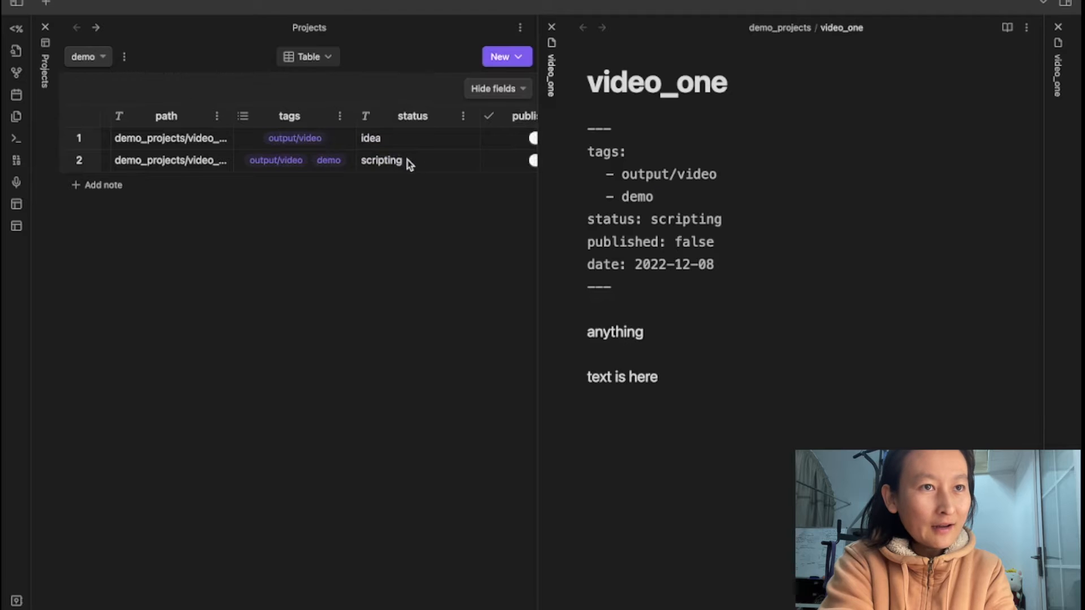
# Open the video_two note beside the table and add the body line "video two" below its front matter
pyautogui.click(662, 199)
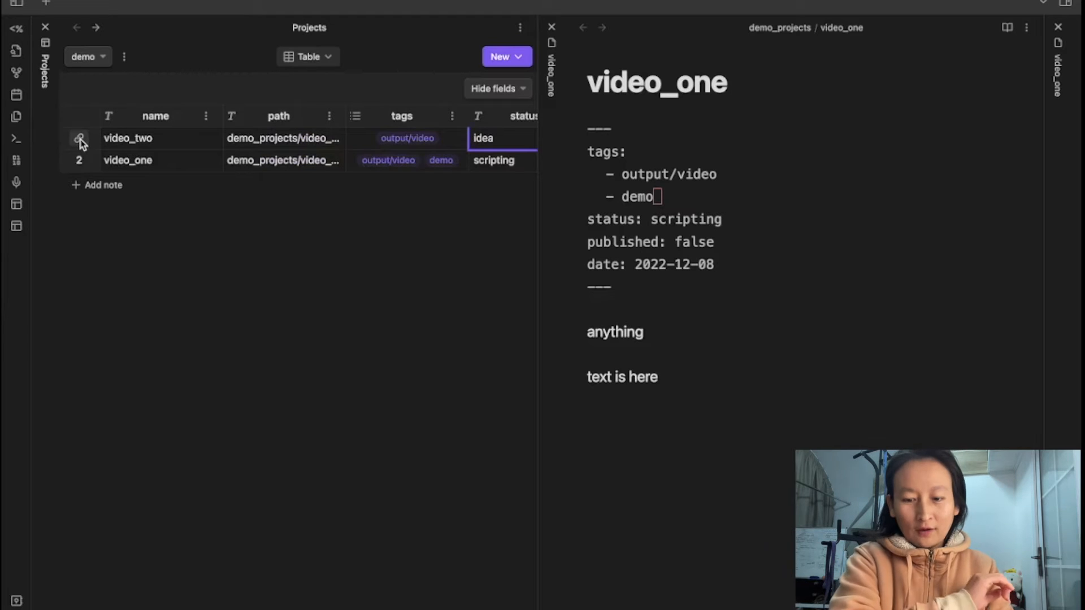
pyautogui.click(80, 139)
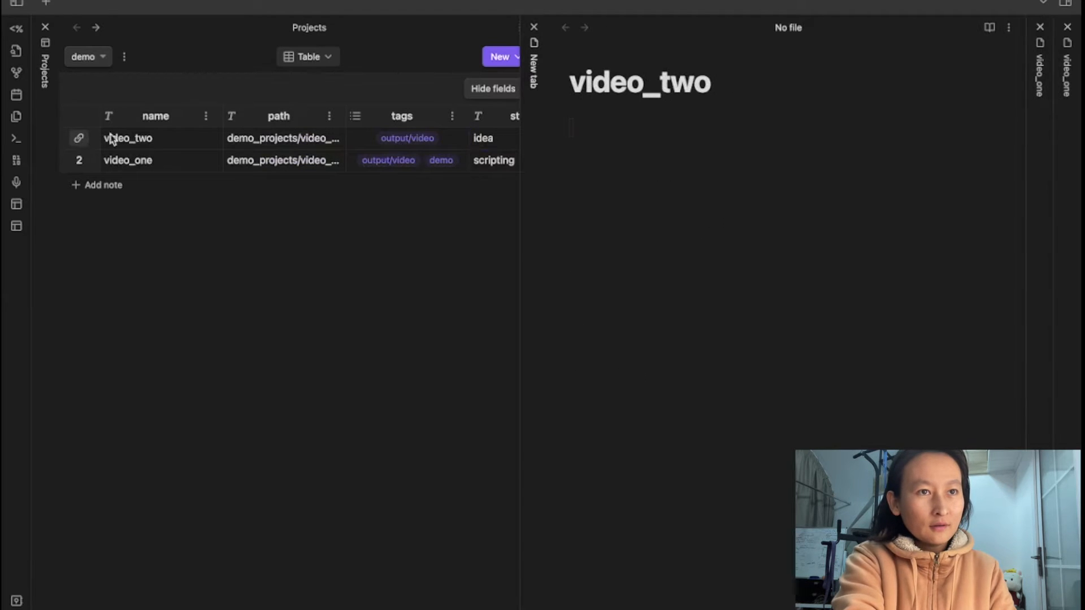
pyautogui.click(649, 277)
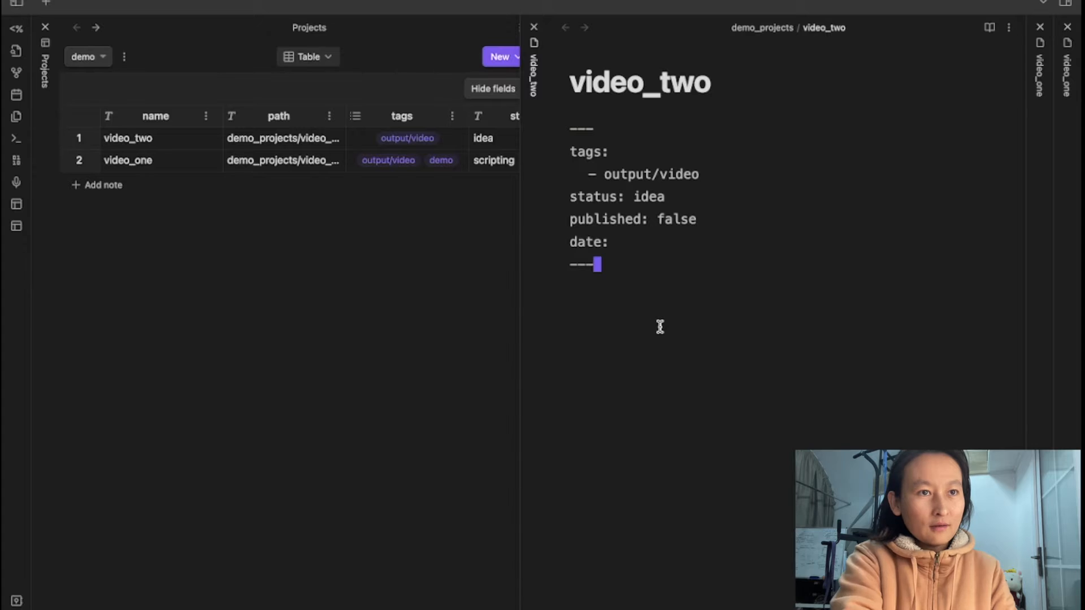
pyautogui.press('Return')
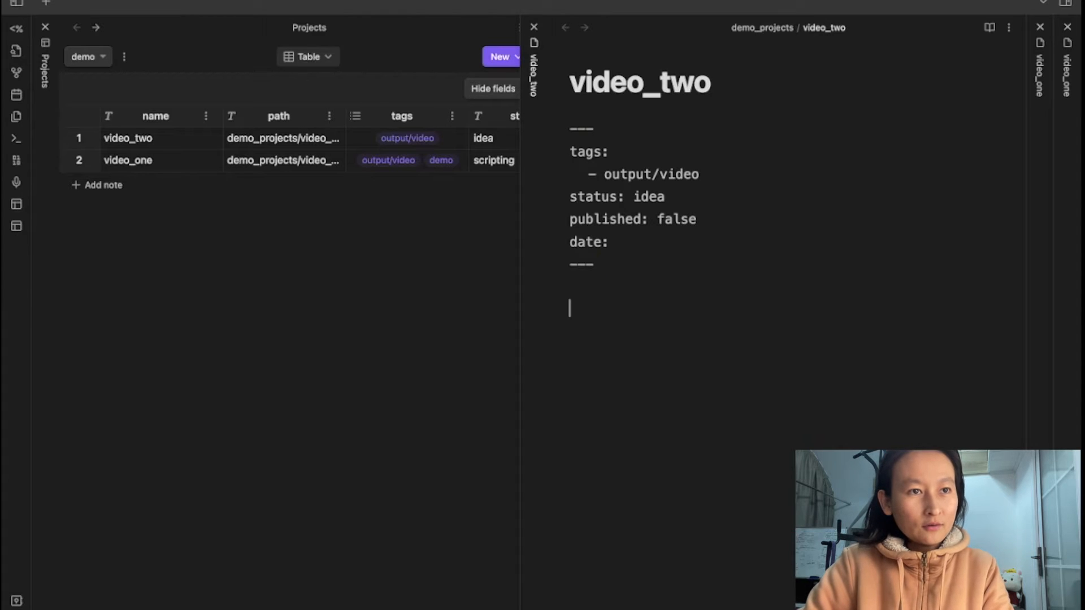
pyautogui.write('video two')
pyautogui.press('Return')
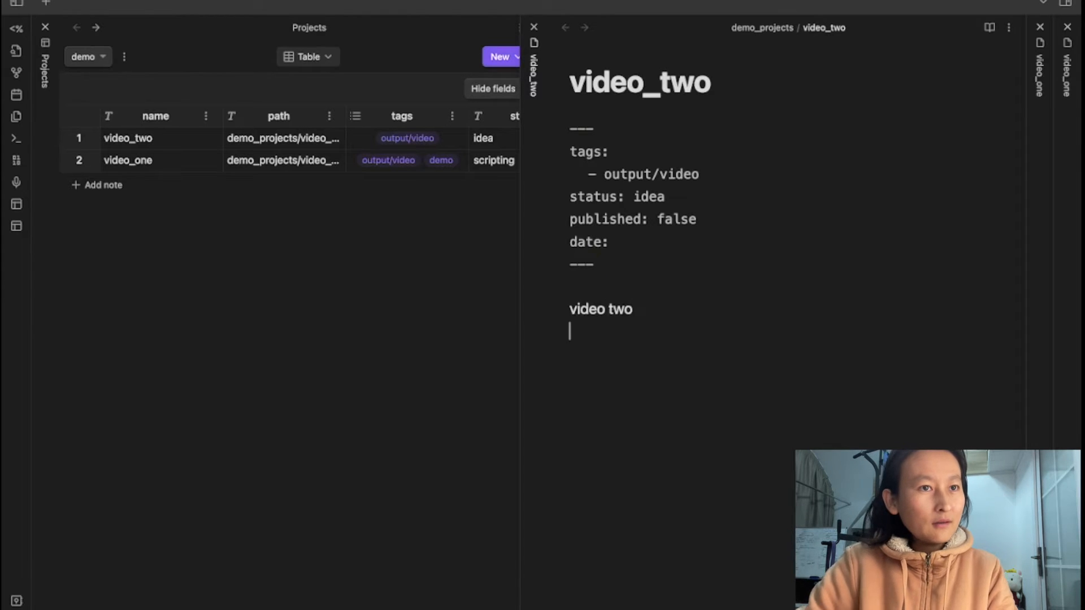
# Set the status of video_two to editing in the demo table
pyautogui.hscroll(3, 443, 158)
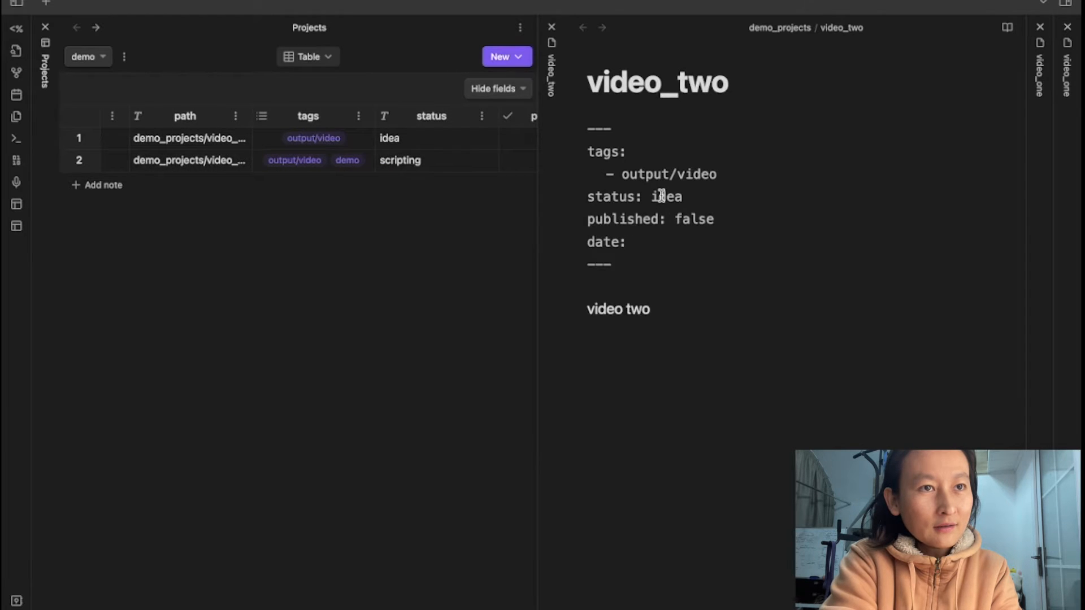
pyautogui.click(663, 196)
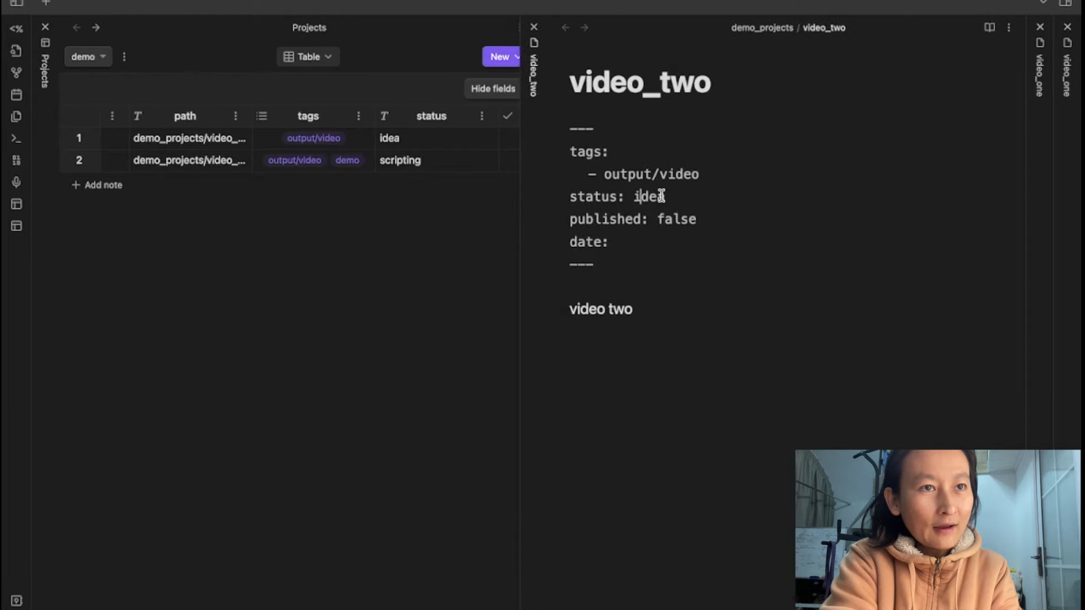
pyautogui.click(393, 142)
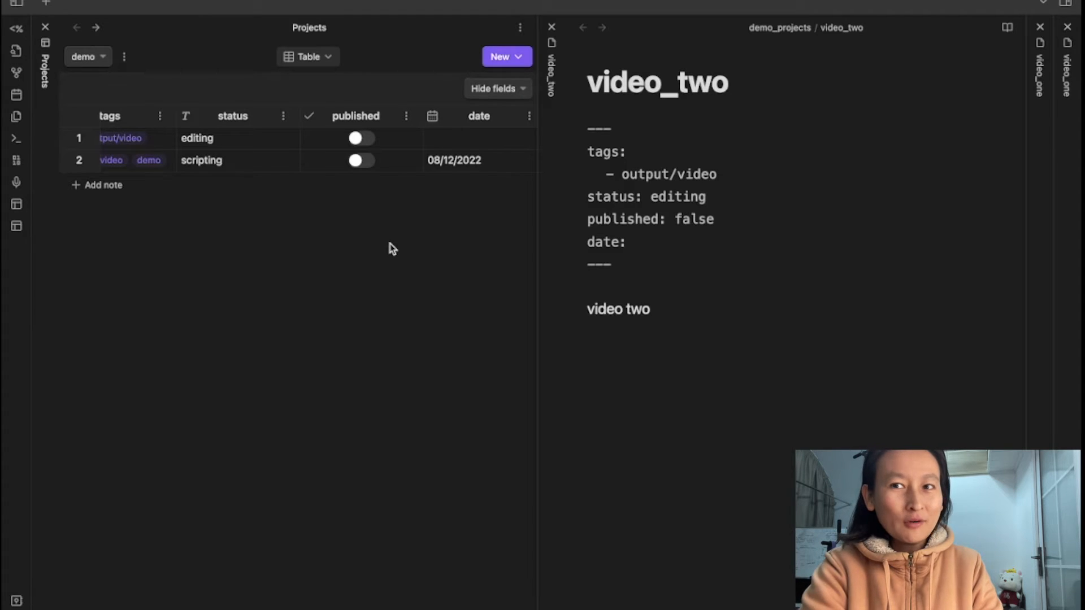
# Set the date of video_two to 10 December 2022 in its table row
pyautogui.hscroll(1, 447, 141)
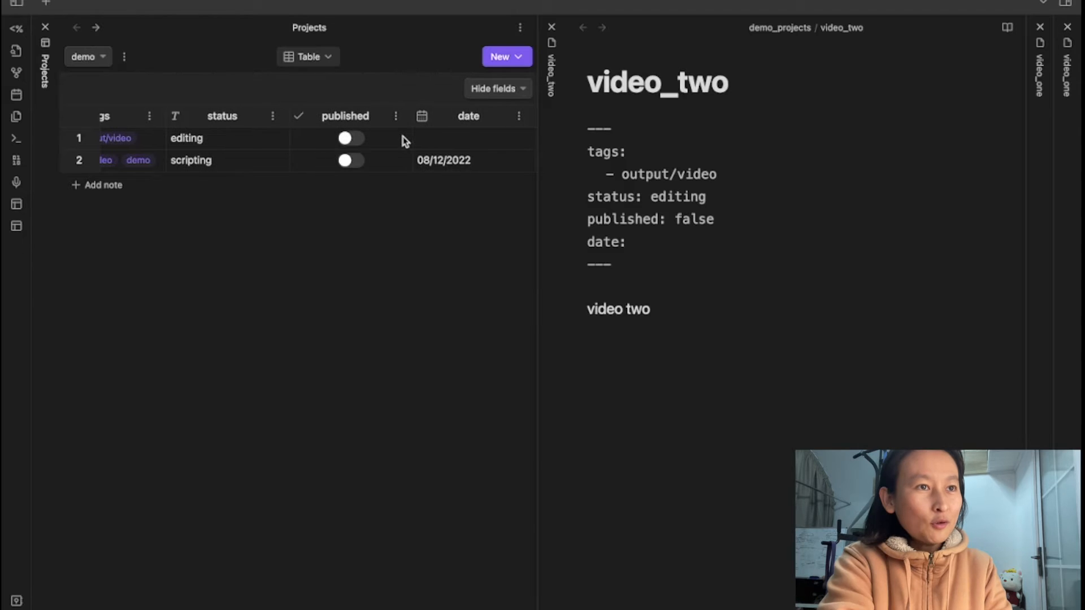
pyautogui.click(466, 142)
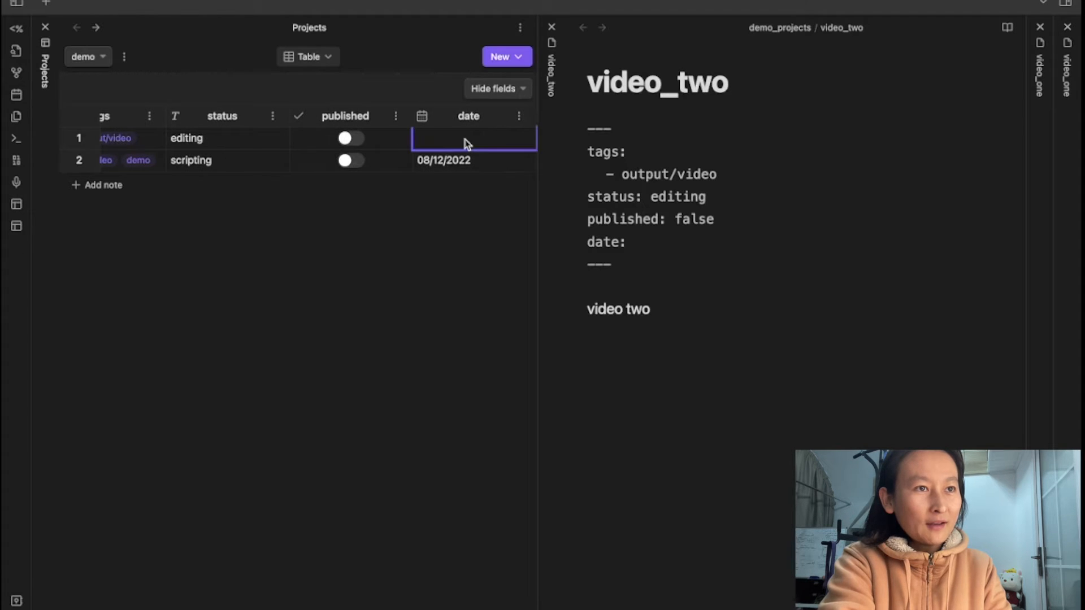
pyautogui.click(466, 142)
pyautogui.click(458, 138)
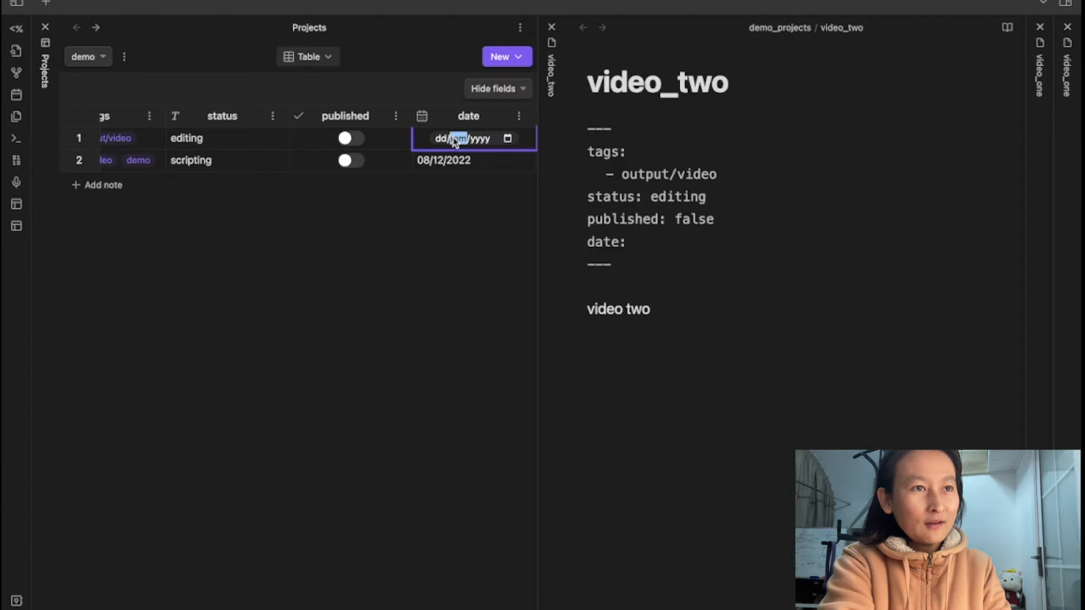
pyautogui.click(508, 139)
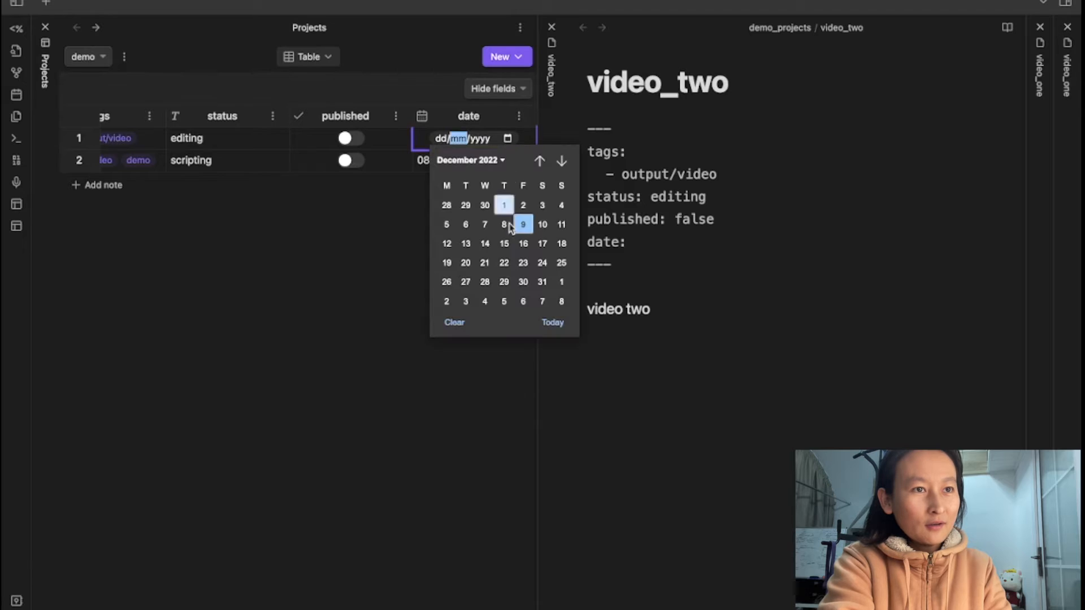
pyautogui.click(543, 224)
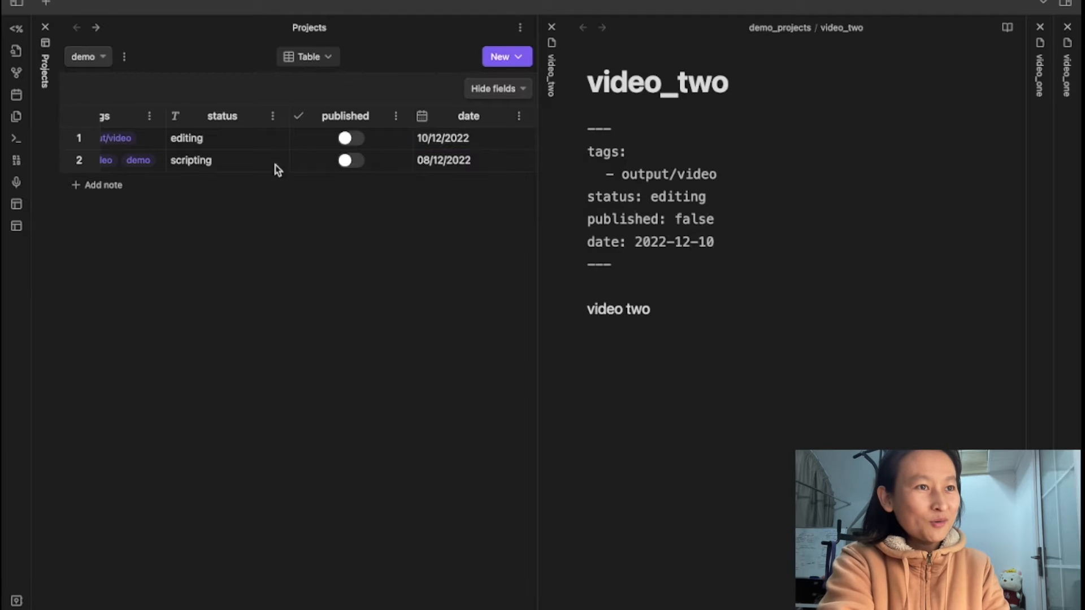
# Toggle the published field of video_two in the table on, off and on again
pyautogui.hscroll(-3, 279, 167)
pyautogui.hscroll(3, 305, 144)
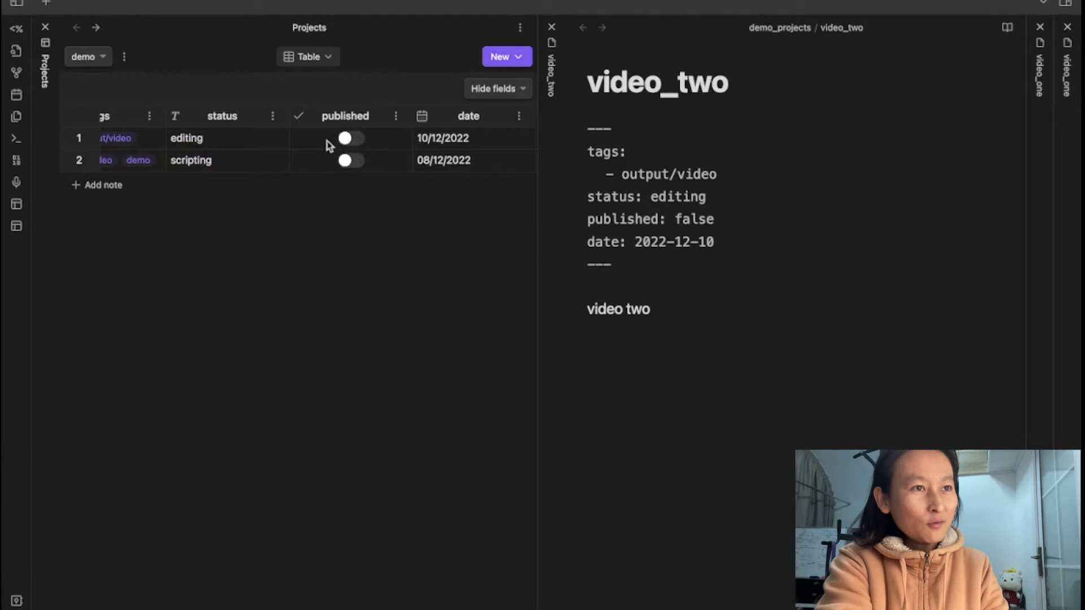
pyautogui.click(356, 139)
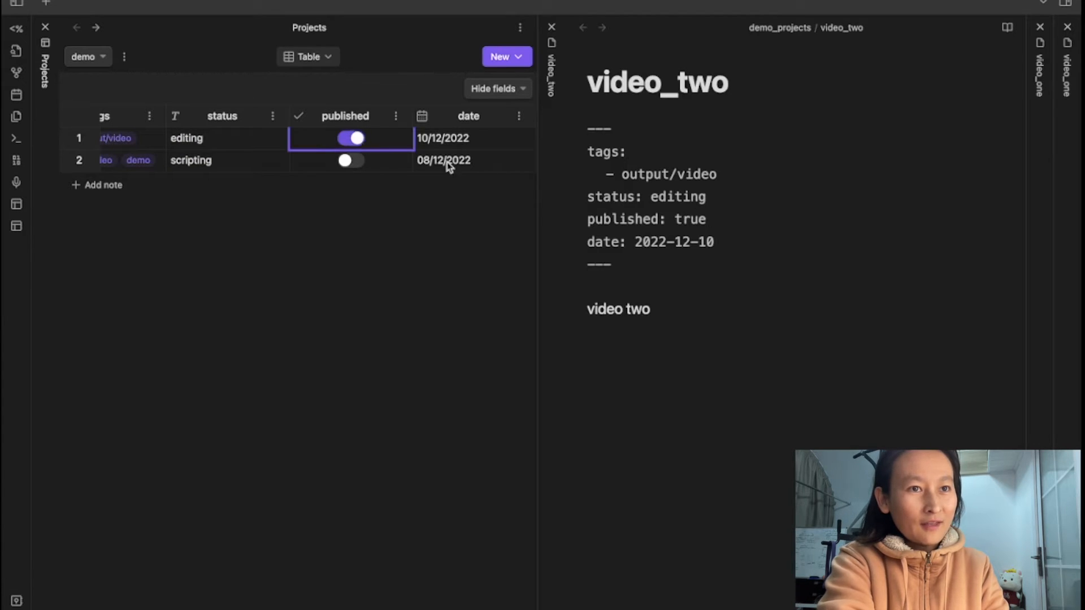
pyautogui.click(345, 139)
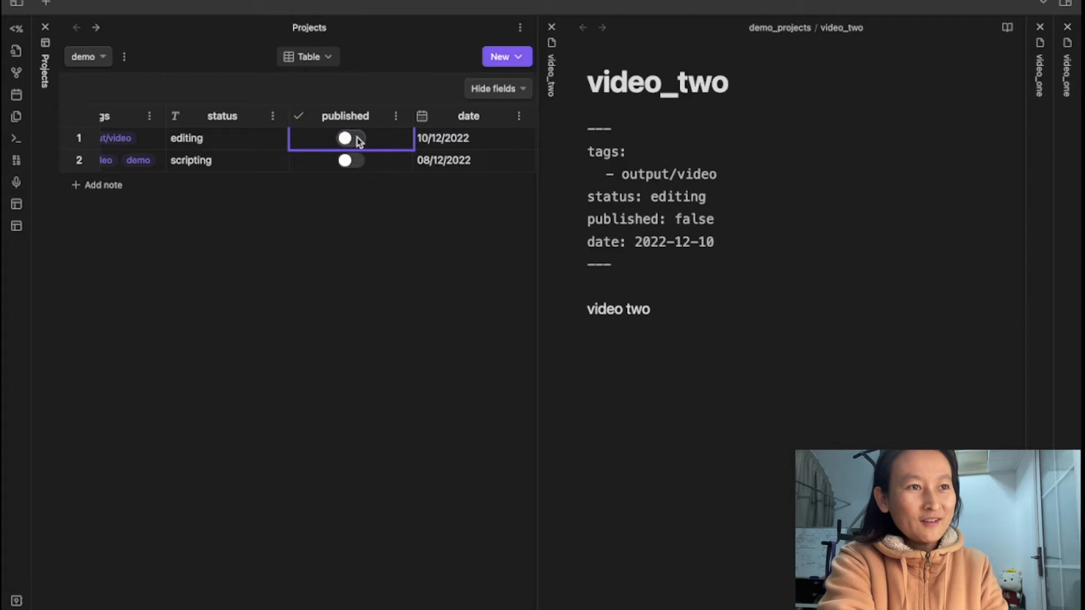
pyautogui.click(357, 139)
pyautogui.hscroll(-6, 396, 119)
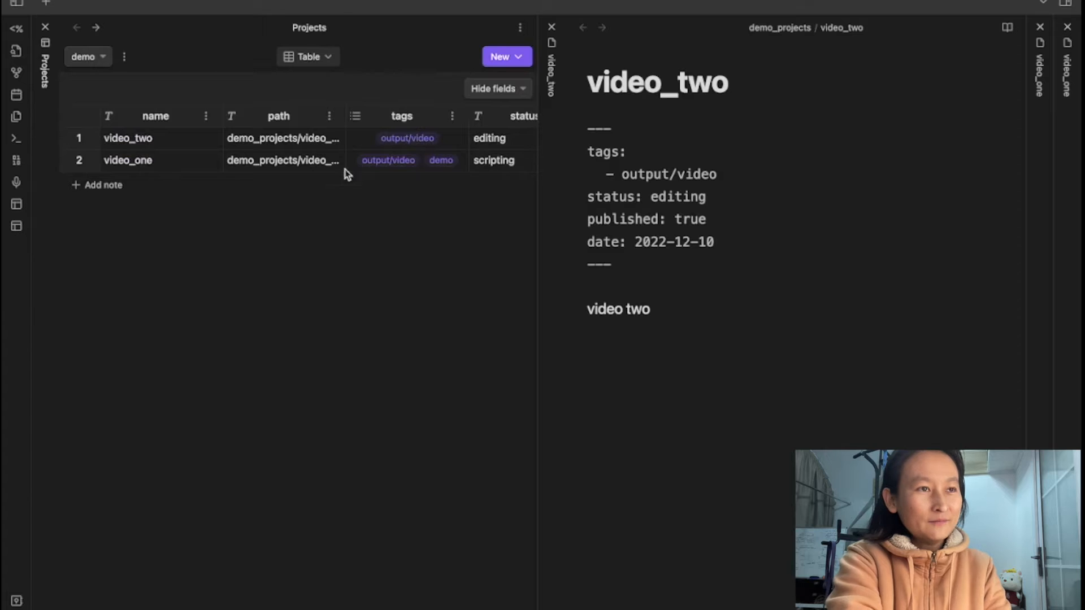
# Close the video_two note and both video_one notes so only the Projects table stays open
pyautogui.click(533, 28)
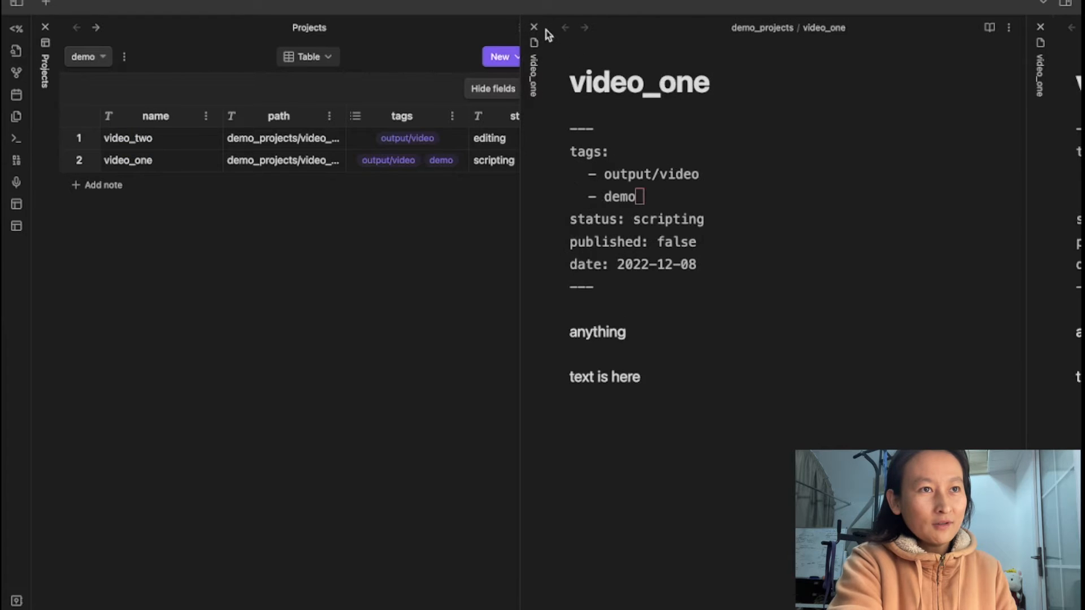
pyautogui.click(534, 27)
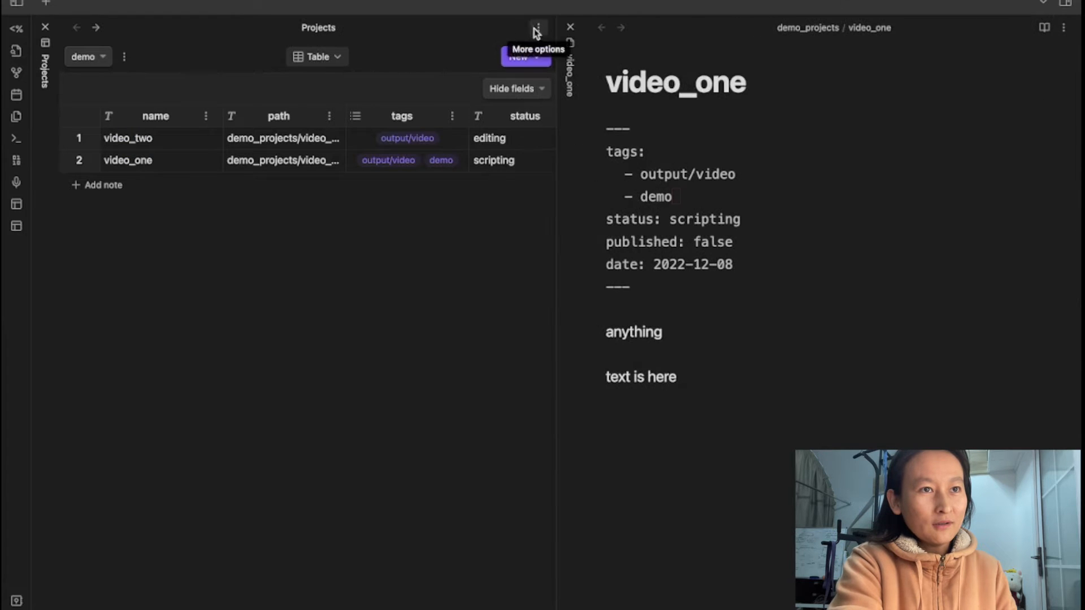
pyautogui.click(569, 28)
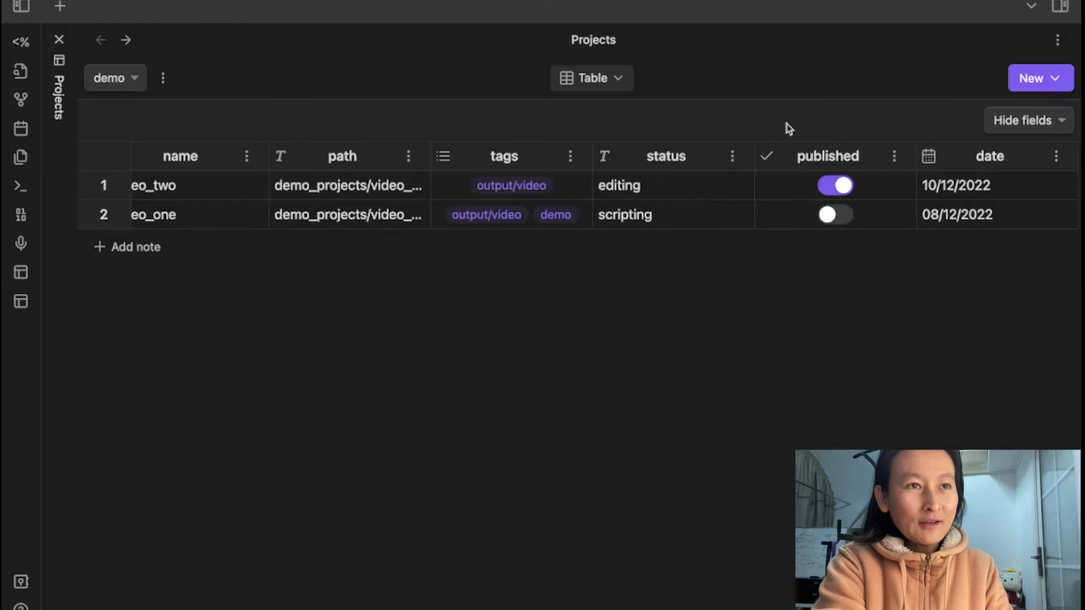
# Add a Board view named Kanban to the demo project and use the status field as its Status
pyautogui.click(1057, 79)
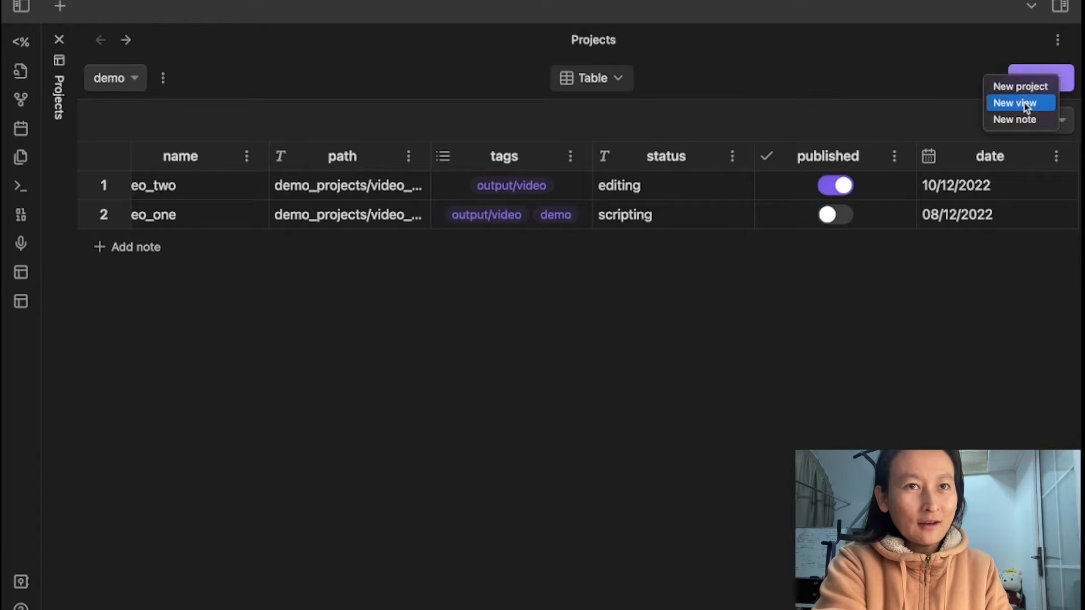
pyautogui.click(1027, 106)
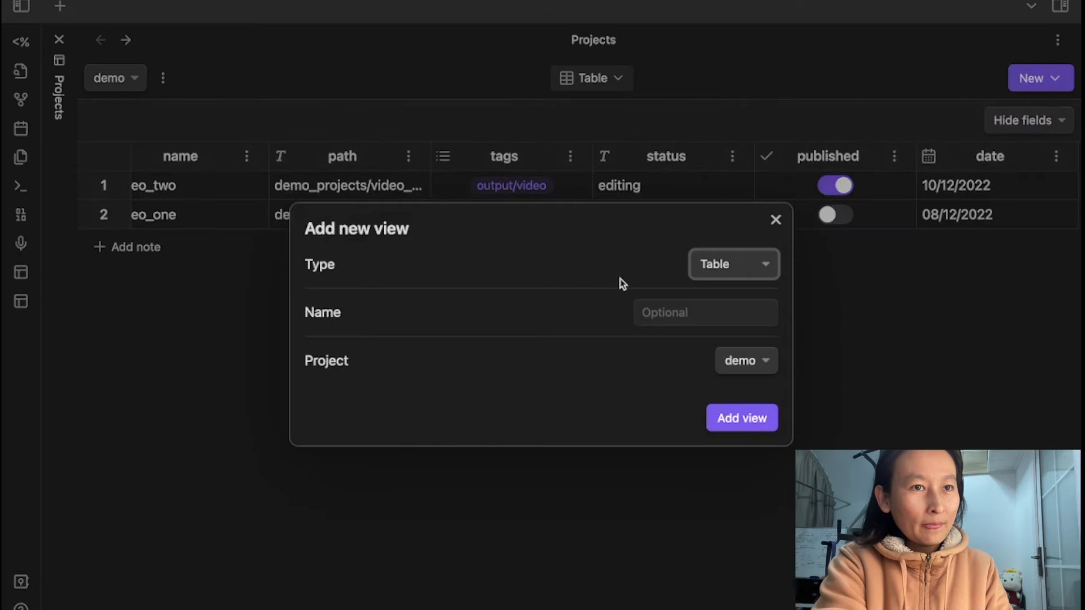
pyautogui.click(753, 276)
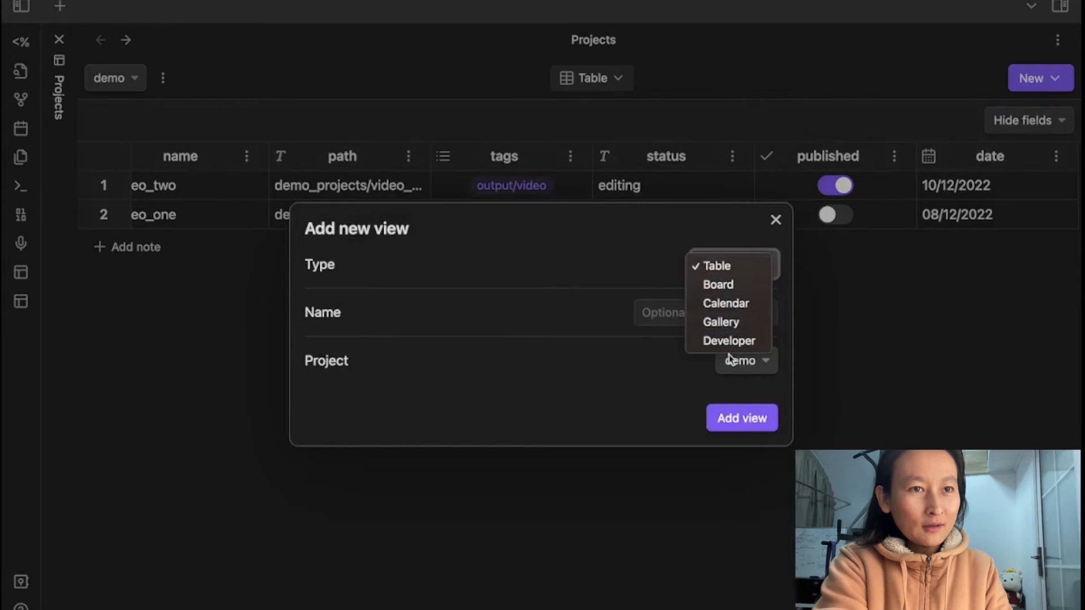
pyautogui.click(727, 286)
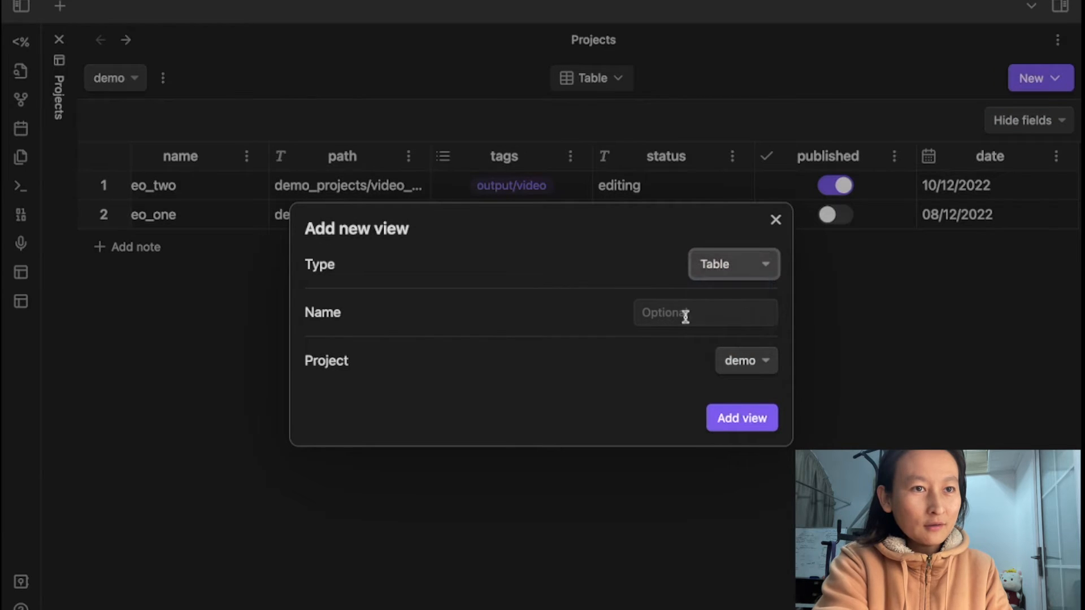
pyautogui.click(674, 312)
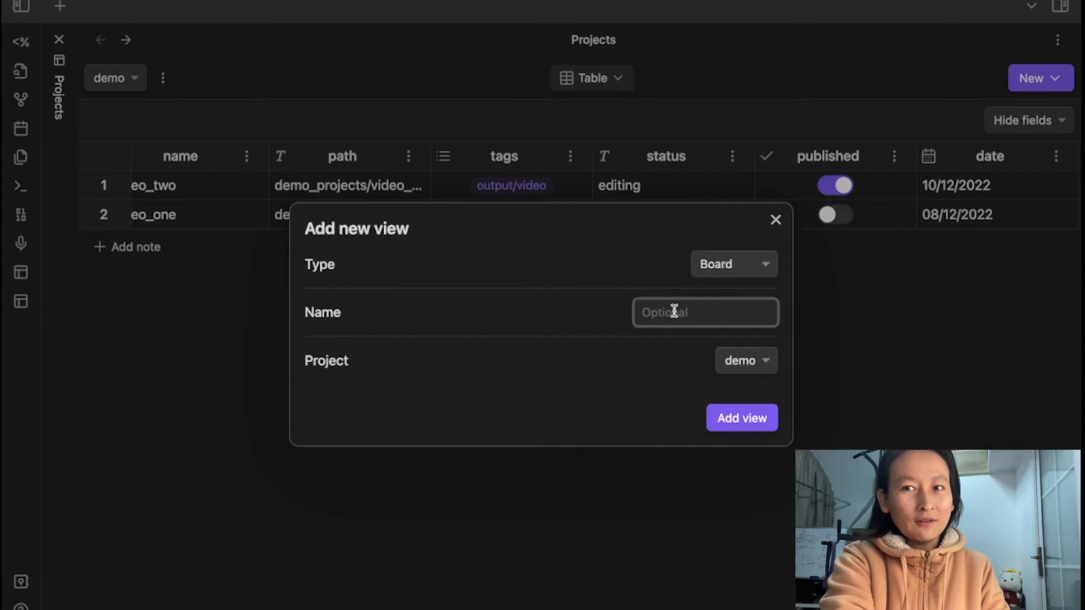
pyautogui.write('Kanban')
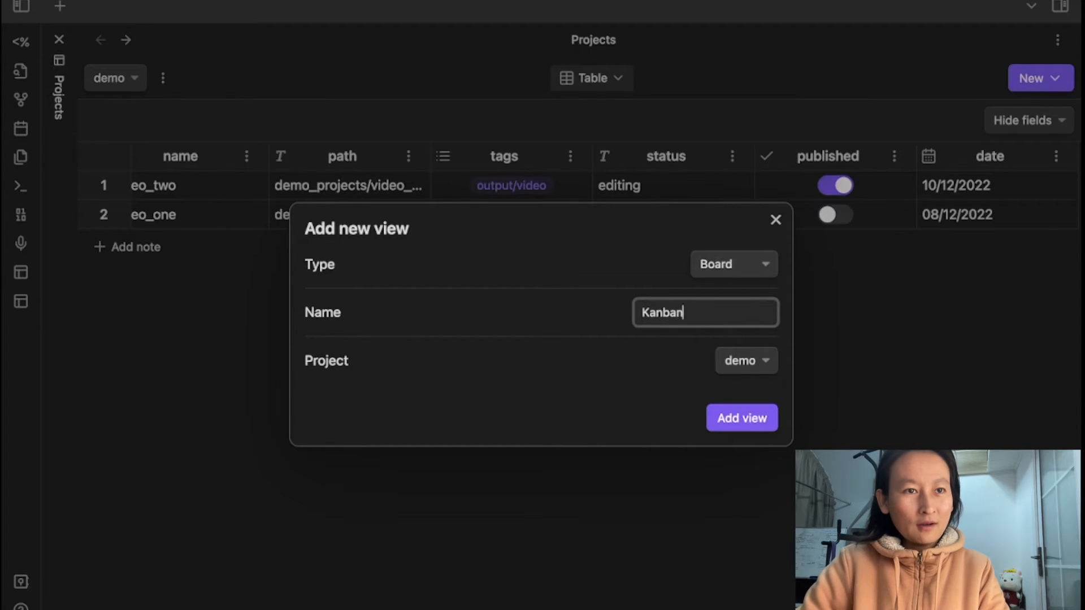
pyautogui.click(752, 364)
pyautogui.click(752, 364)
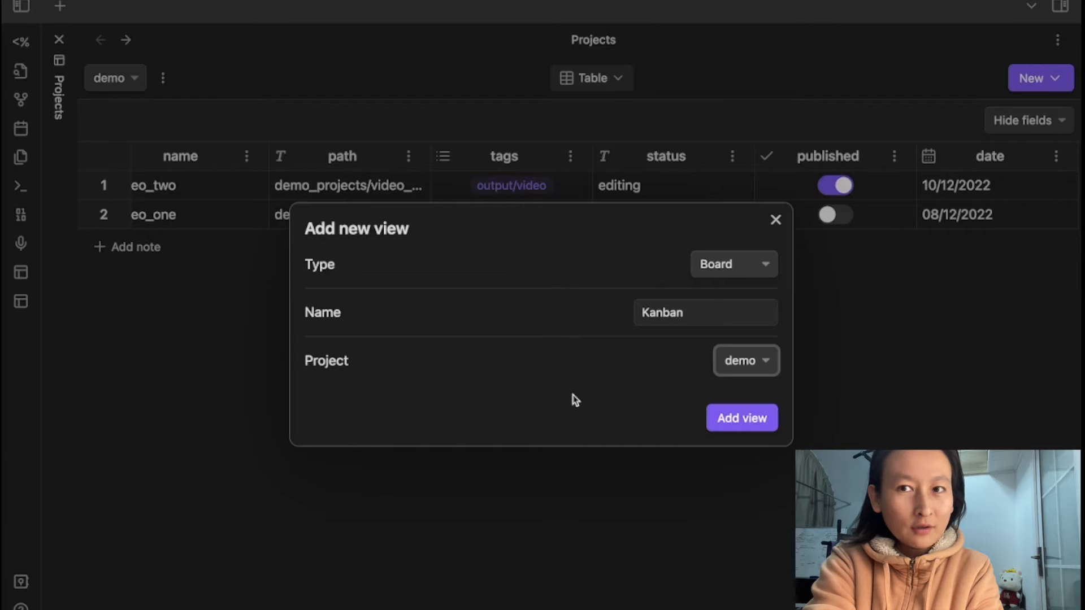
pyautogui.click(733, 423)
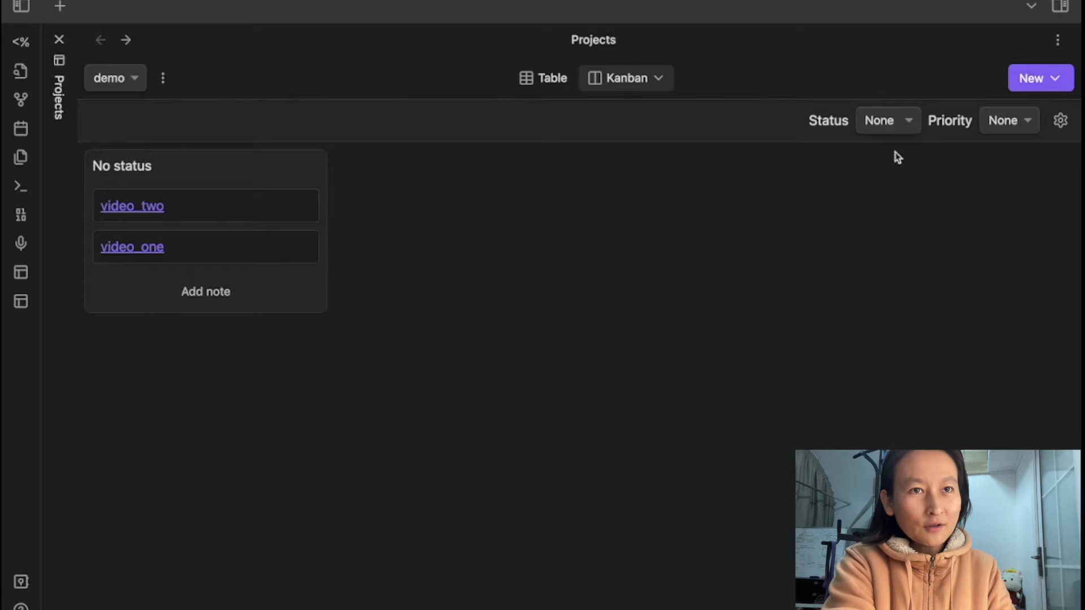
pyautogui.click(900, 127)
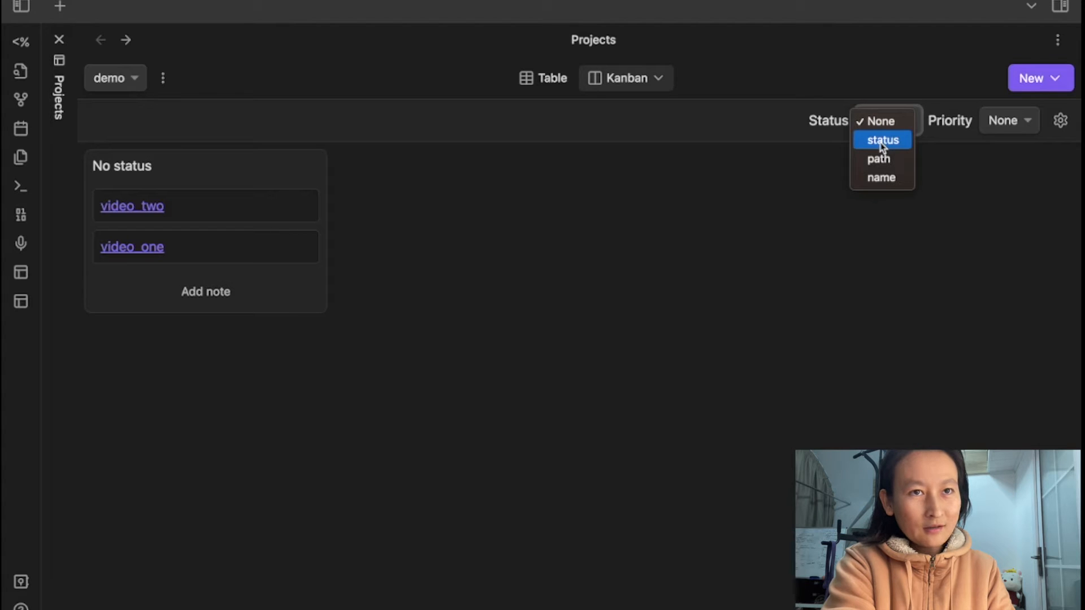
pyautogui.click(883, 144)
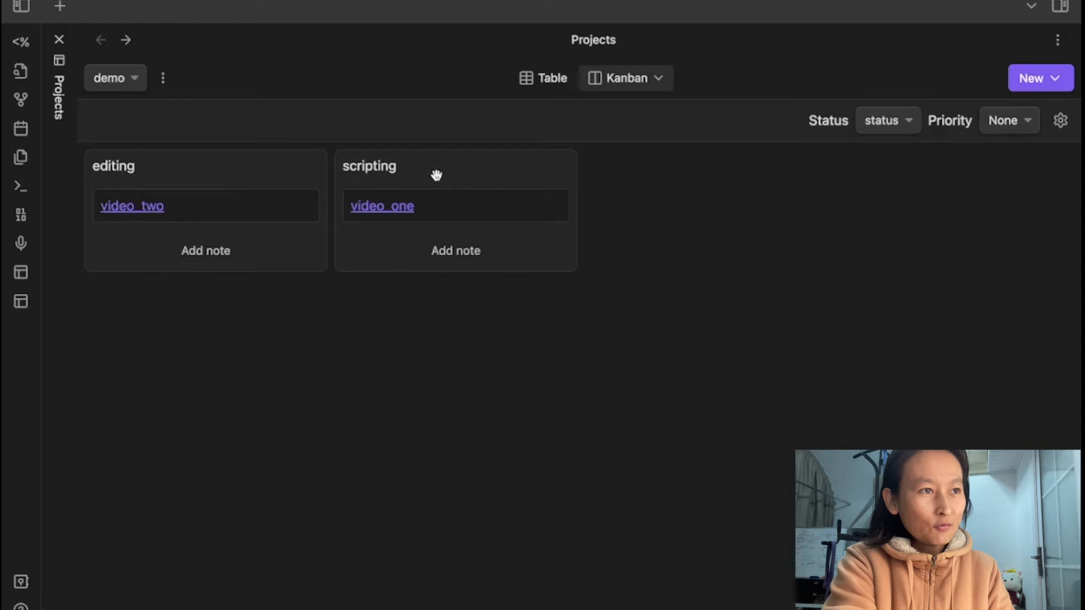
pyautogui.click(452, 253)
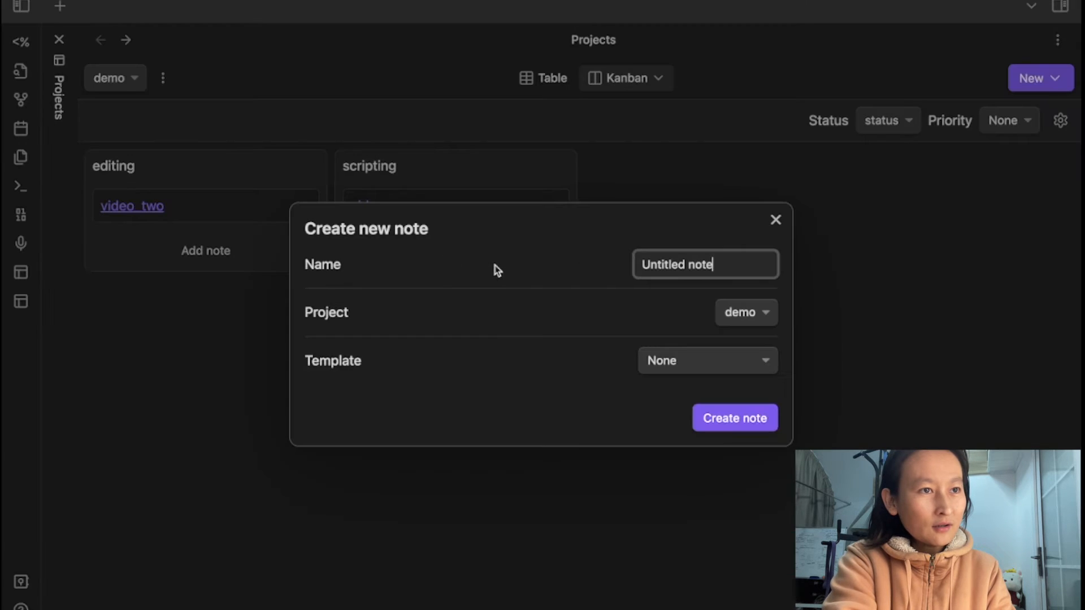
pyautogui.click(775, 220)
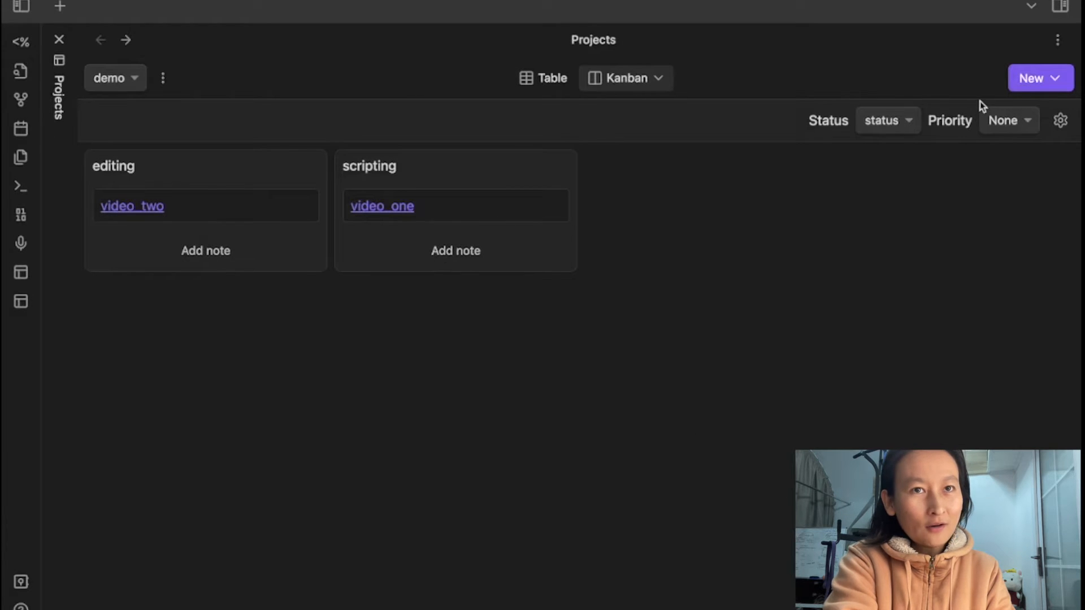
pyautogui.click(1058, 80)
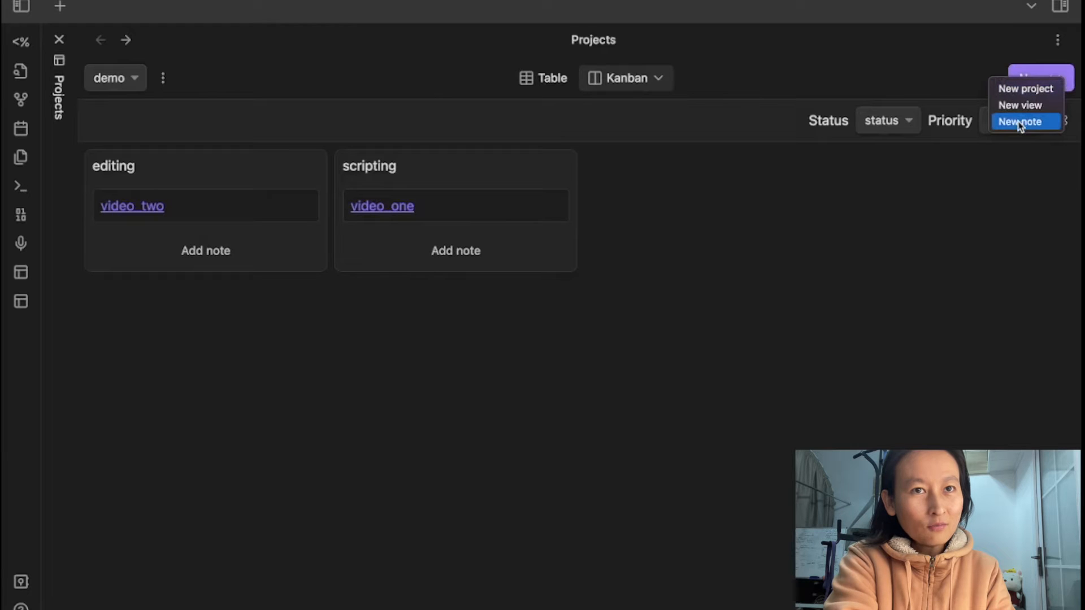
pyautogui.click(427, 353)
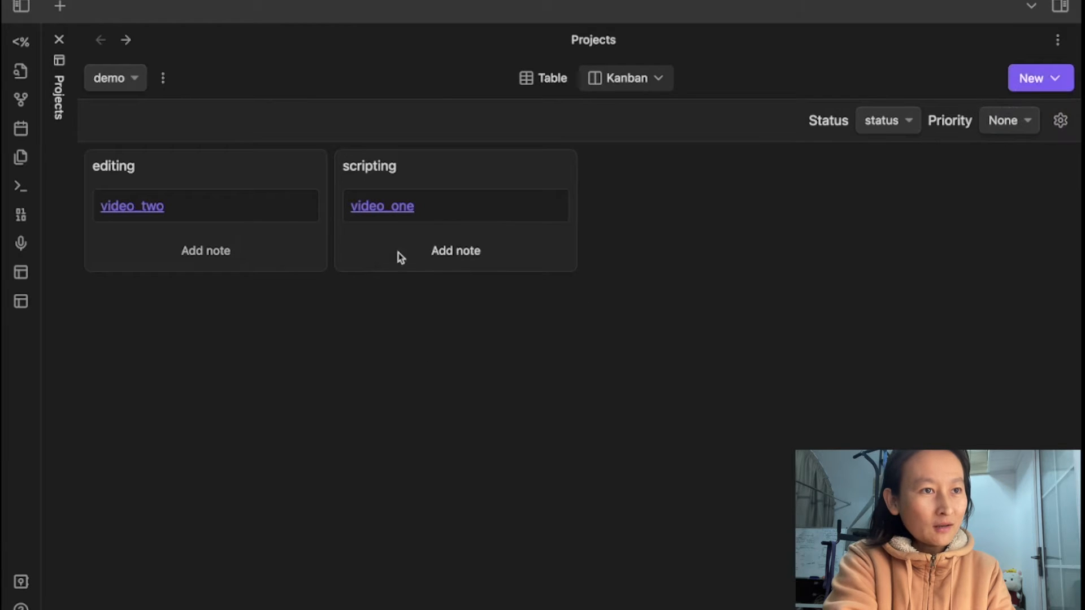
# Create a note named video_three in the demo project from the scripting column of the Kanban board
pyautogui.click(455, 252)
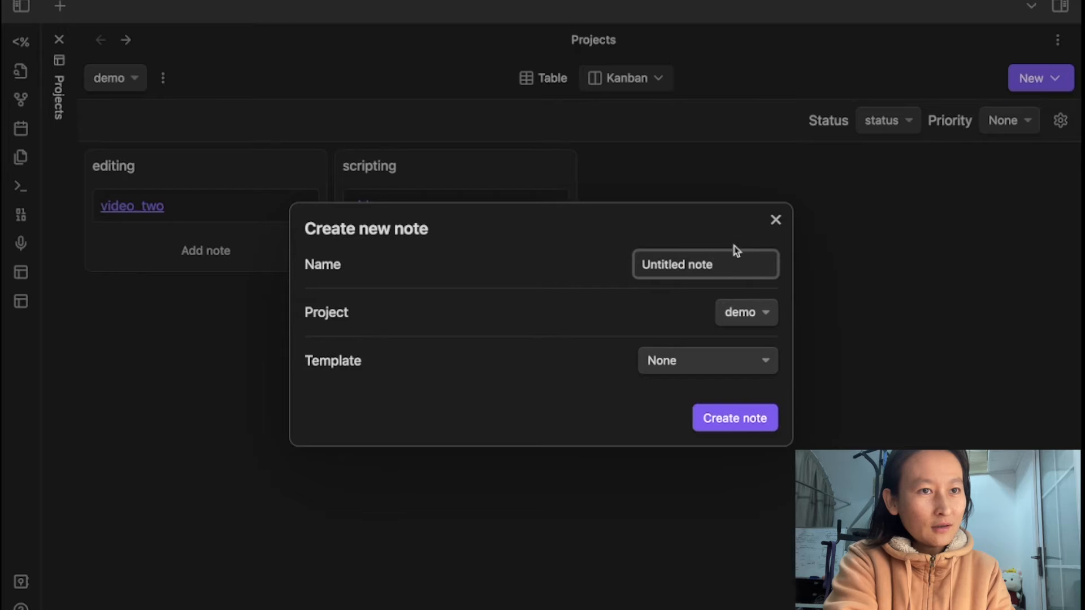
pyautogui.press('super+a')
pyautogui.press('BackSpace')
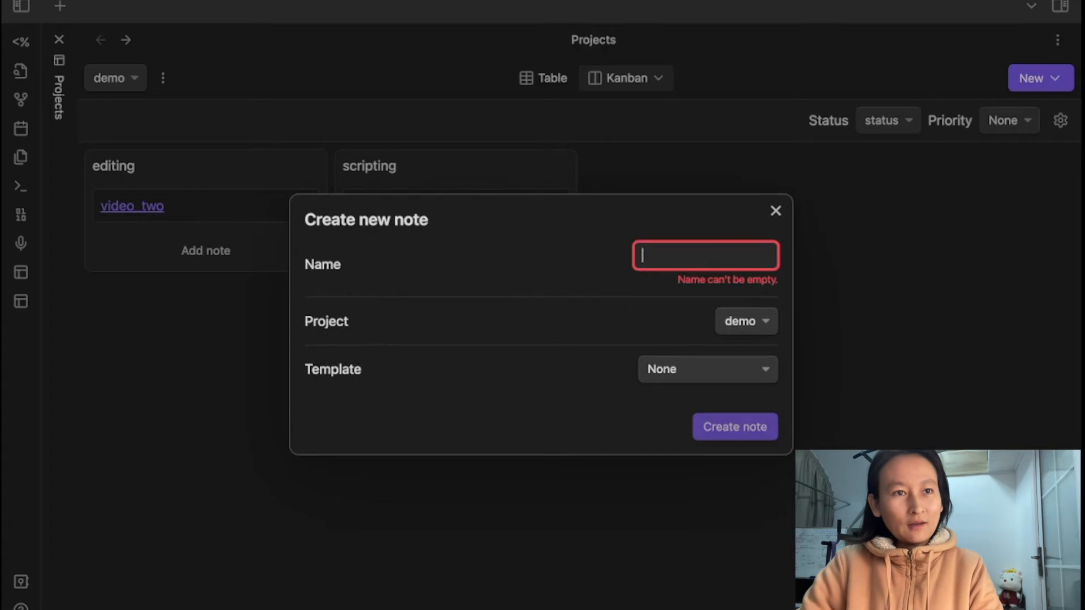
pyautogui.write('video_')
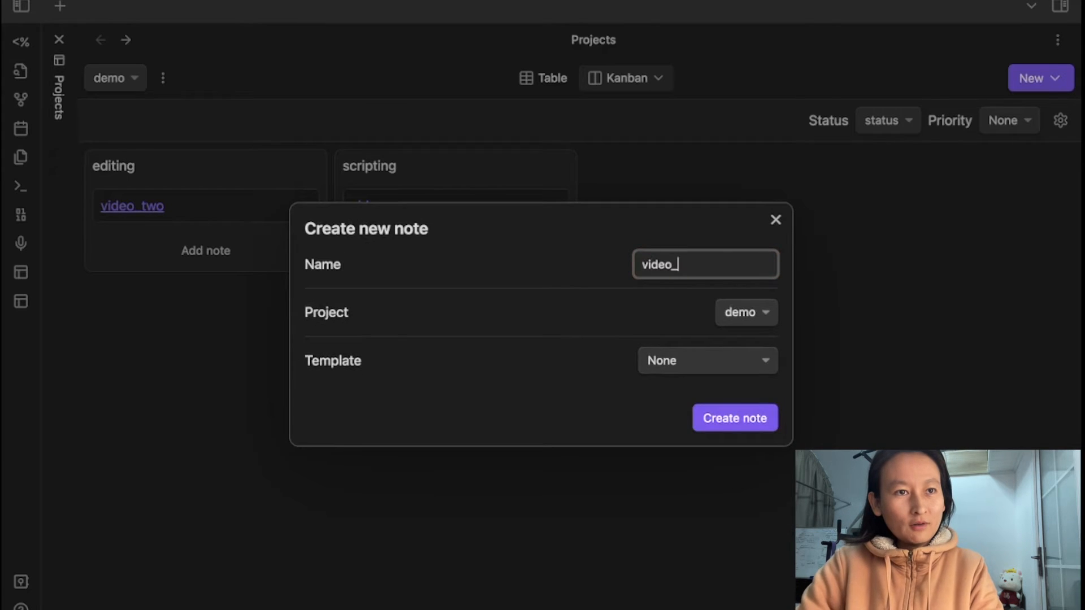
pyautogui.write('three')
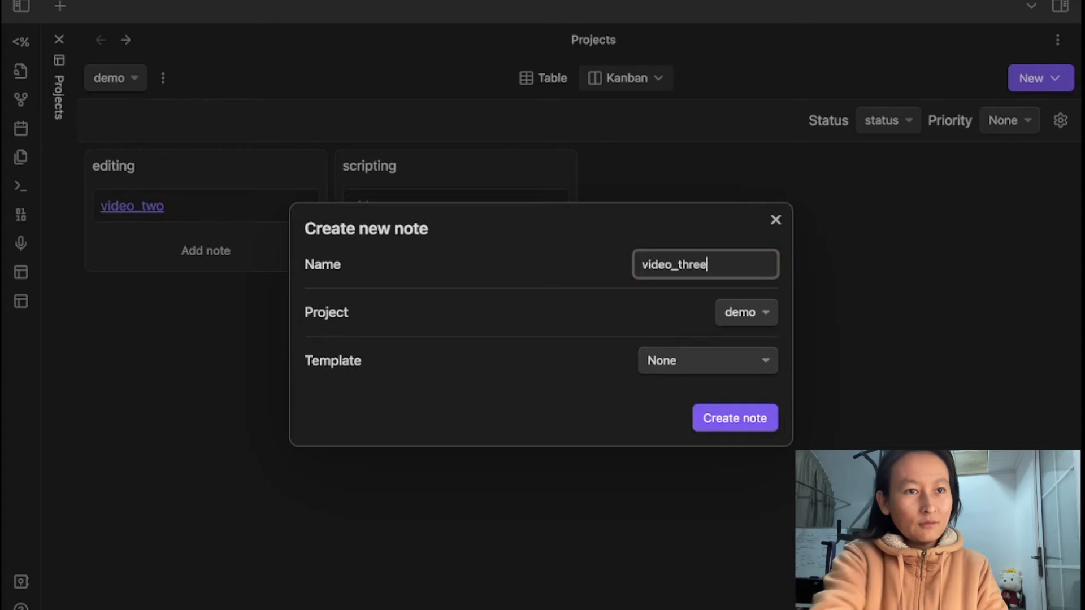
pyautogui.click(715, 362)
pyautogui.click(713, 381)
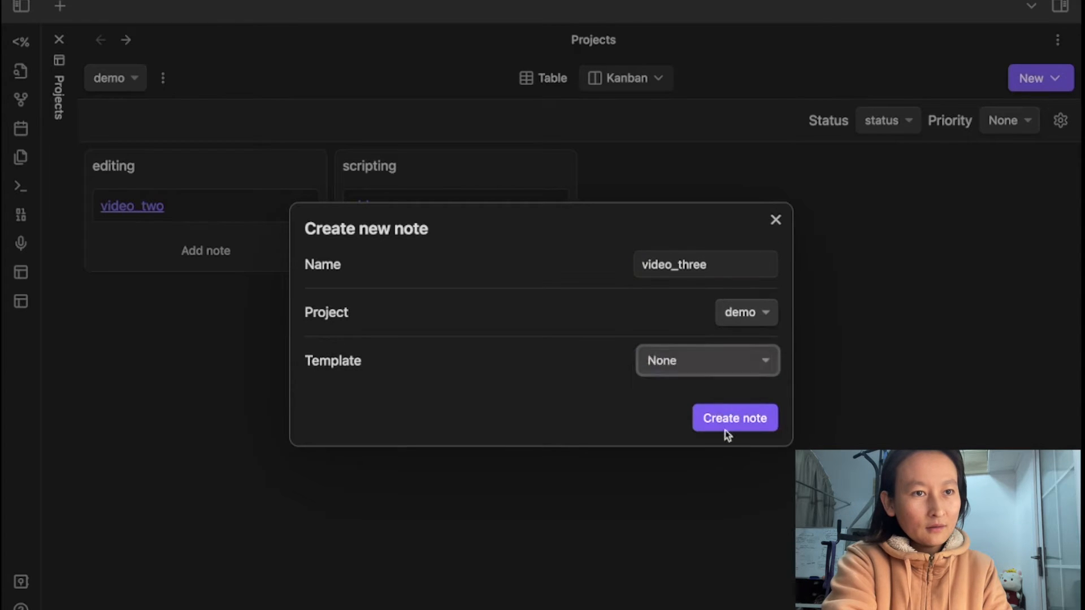
pyautogui.click(729, 428)
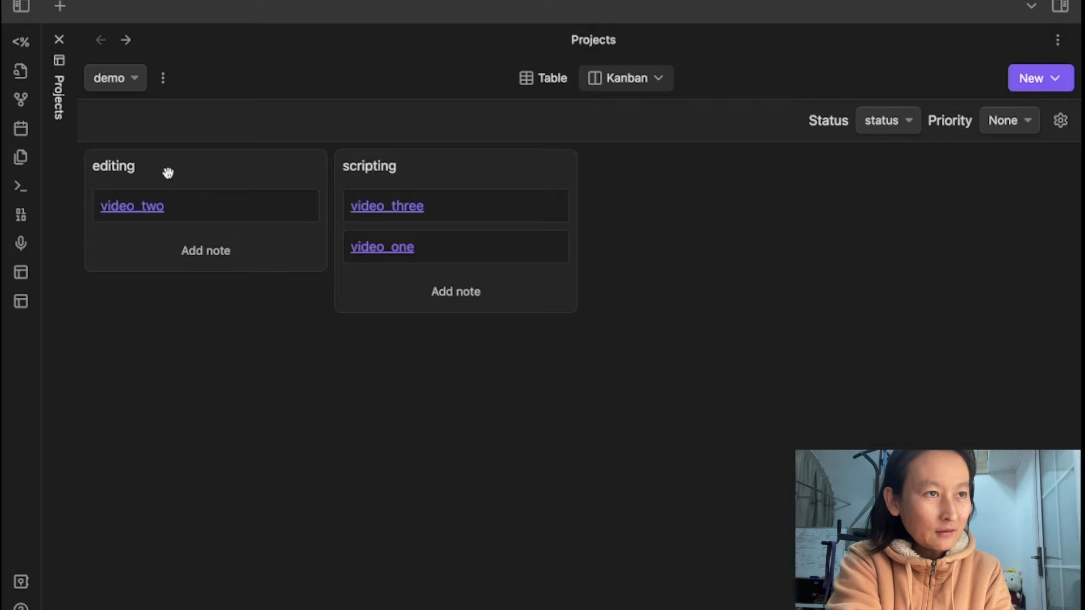
# Move the scripting column ahead of editing on the Kanban board, and add a Calendar view to the demo project
pyautogui.moveTo(409, 172); pyautogui.dragTo(213, 254)
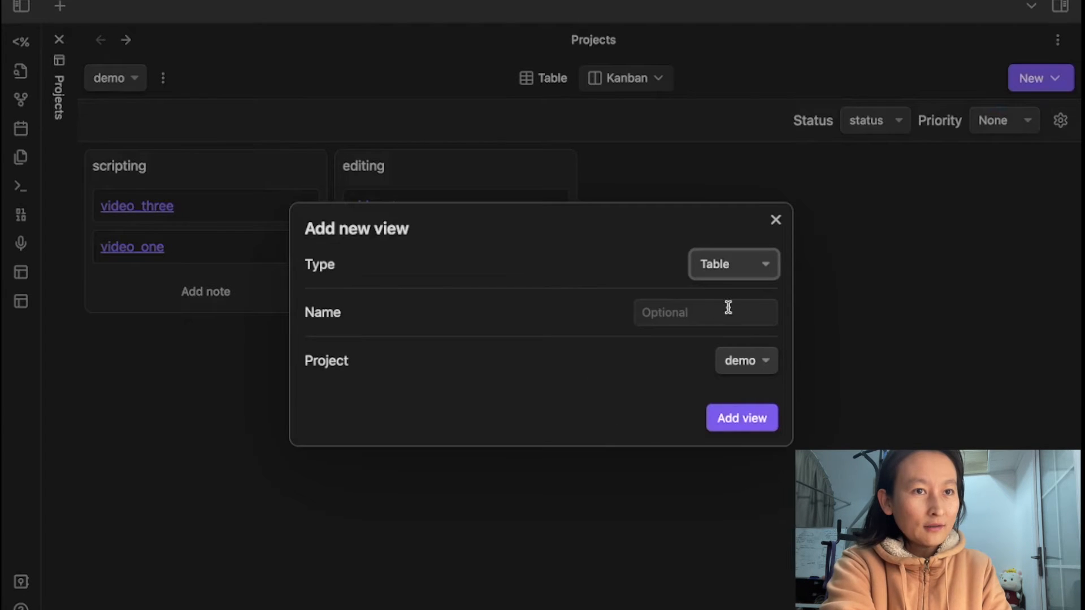
pyautogui.click(760, 264)
pyautogui.click(733, 308)
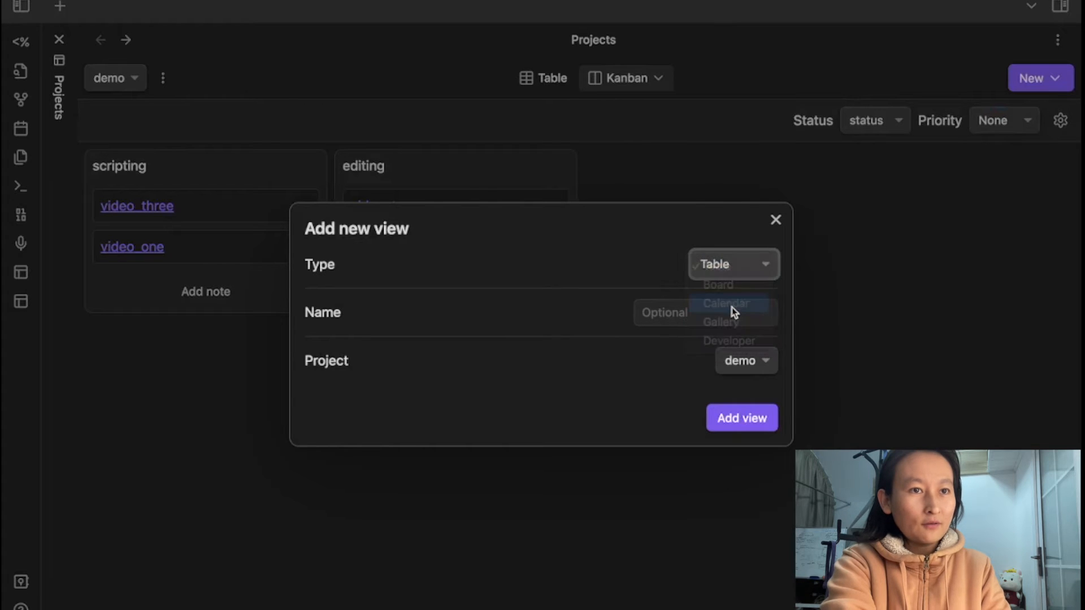
pyautogui.click(737, 421)
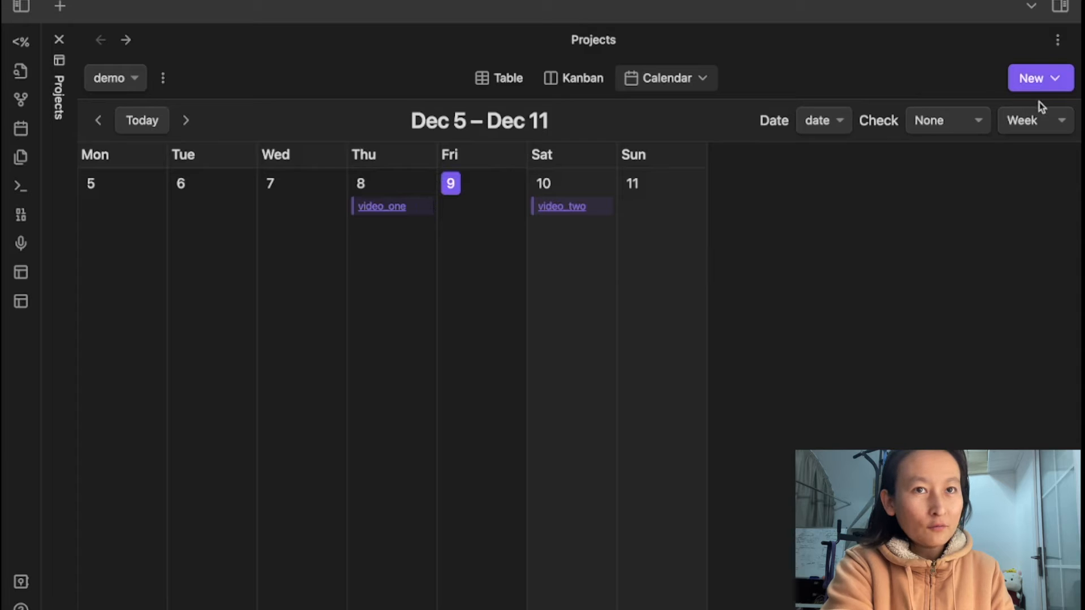
# Switch the calendar's range to Month and from there to 2 weeks
pyautogui.click(1038, 121)
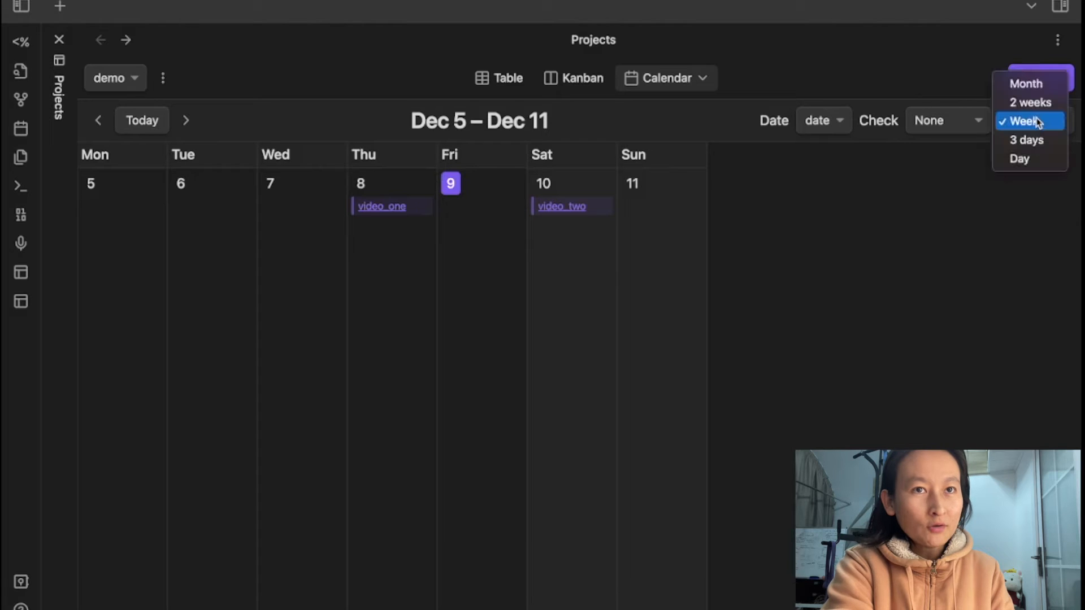
pyautogui.click(1026, 83)
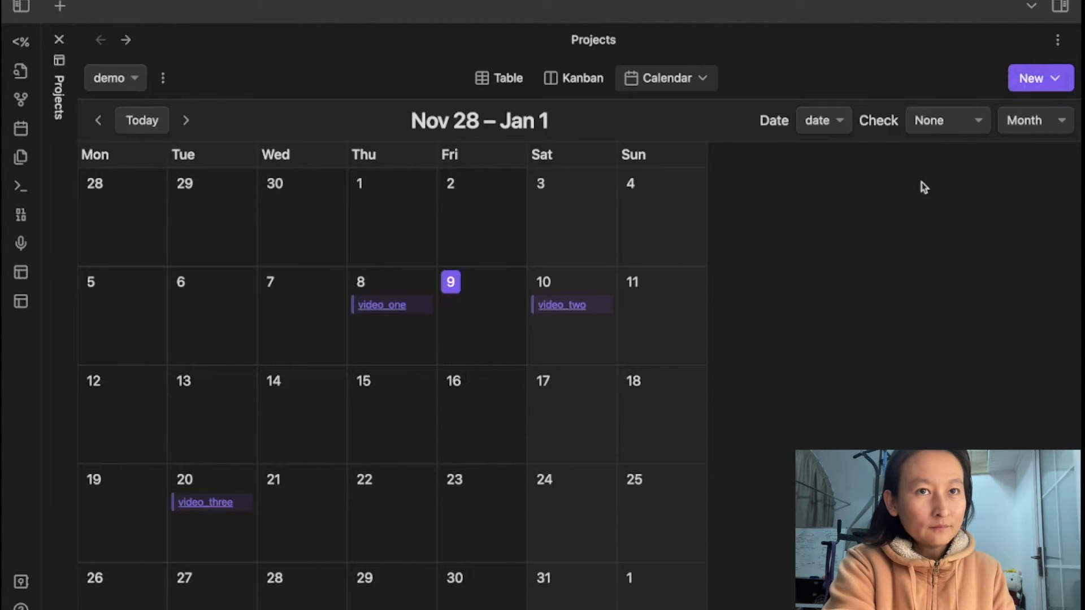
pyautogui.click(1015, 120)
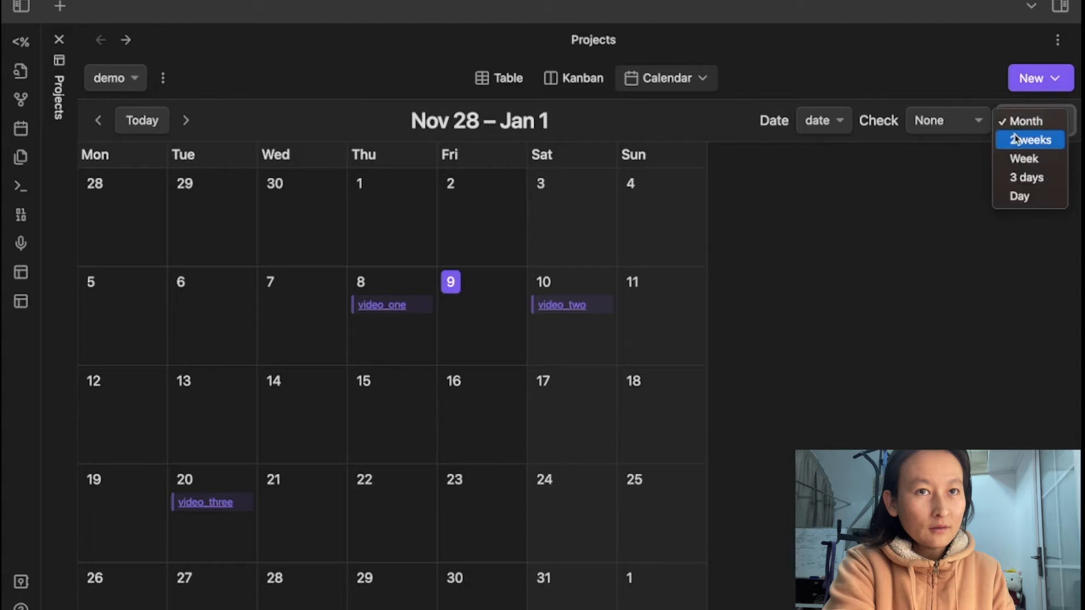
pyautogui.click(1015, 140)
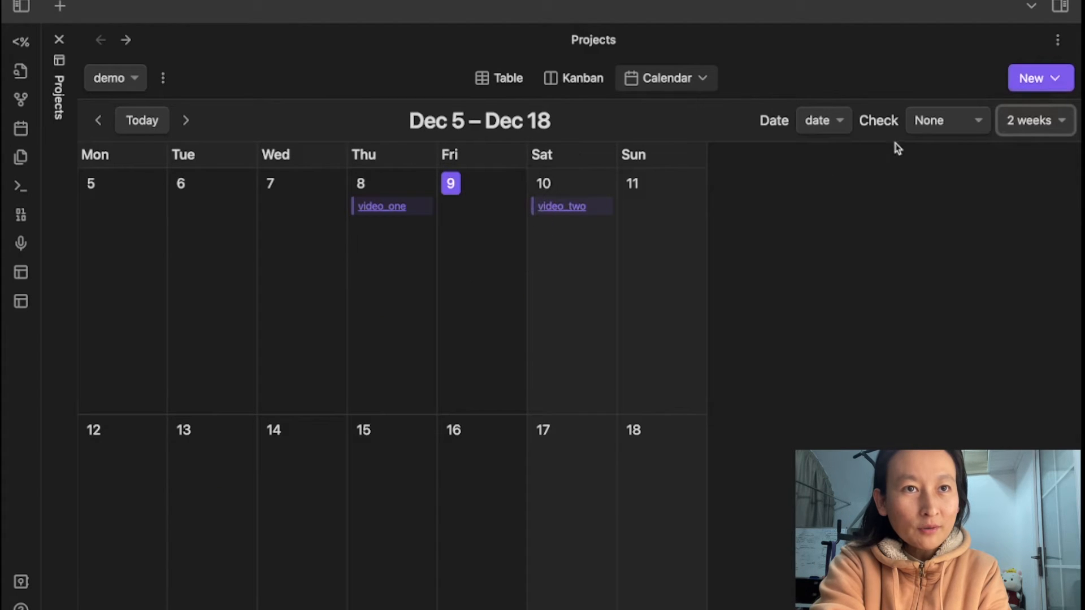
# Use the published field as the calendar's Check and try toggling the checkboxes of video_two and video_one
pyautogui.click(948, 126)
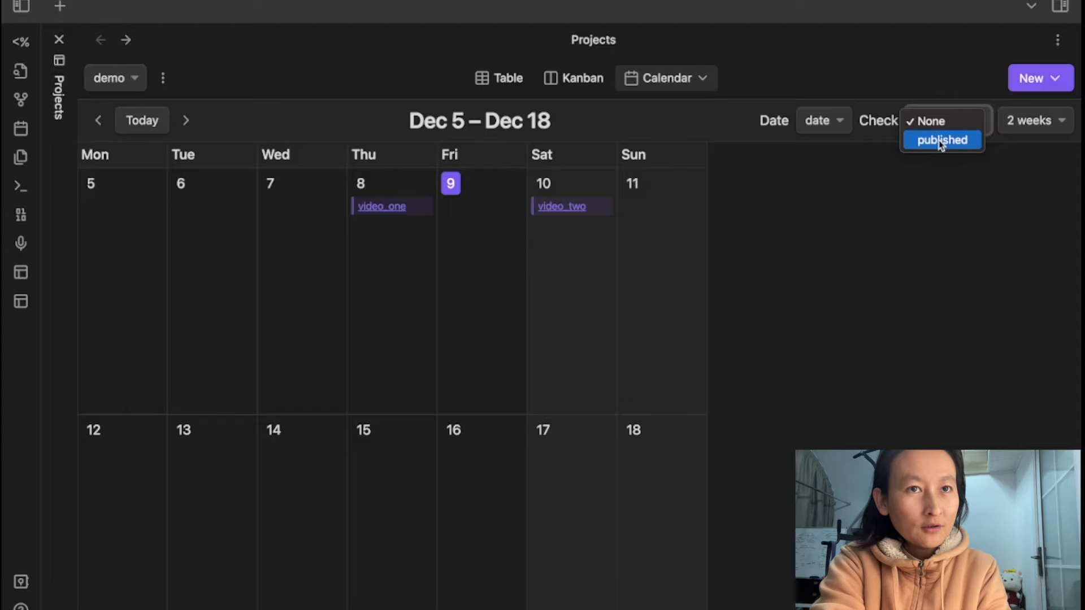
pyautogui.click(941, 140)
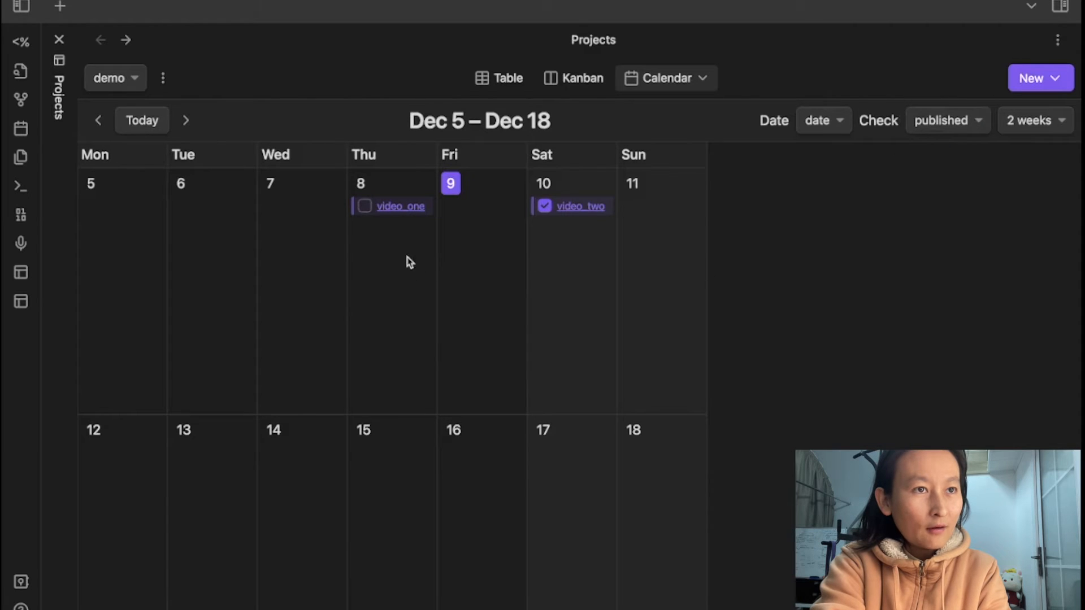
pyautogui.click(545, 207)
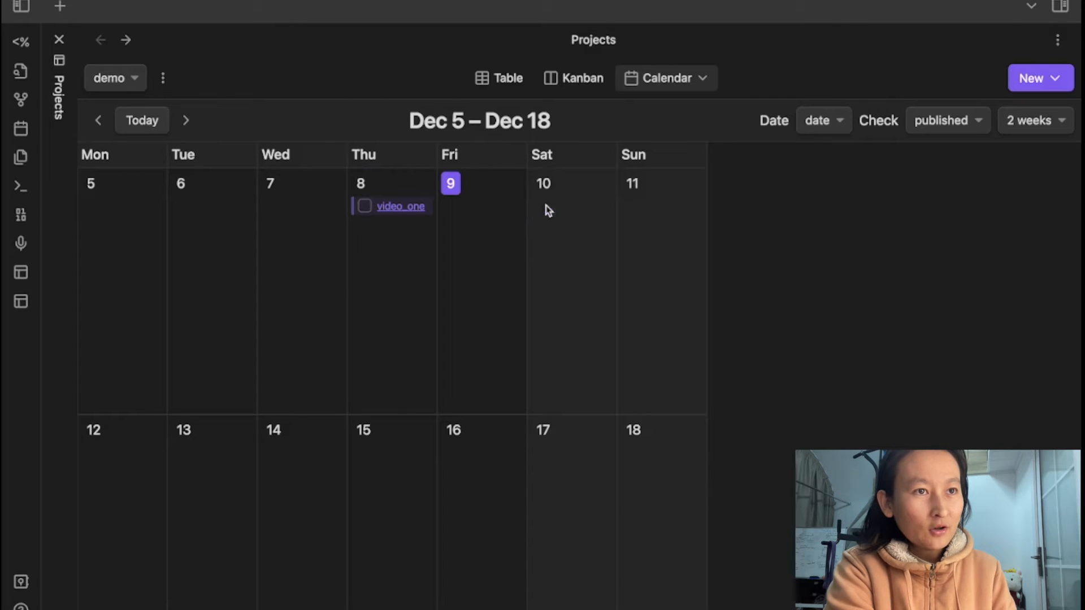
pyautogui.click(365, 207)
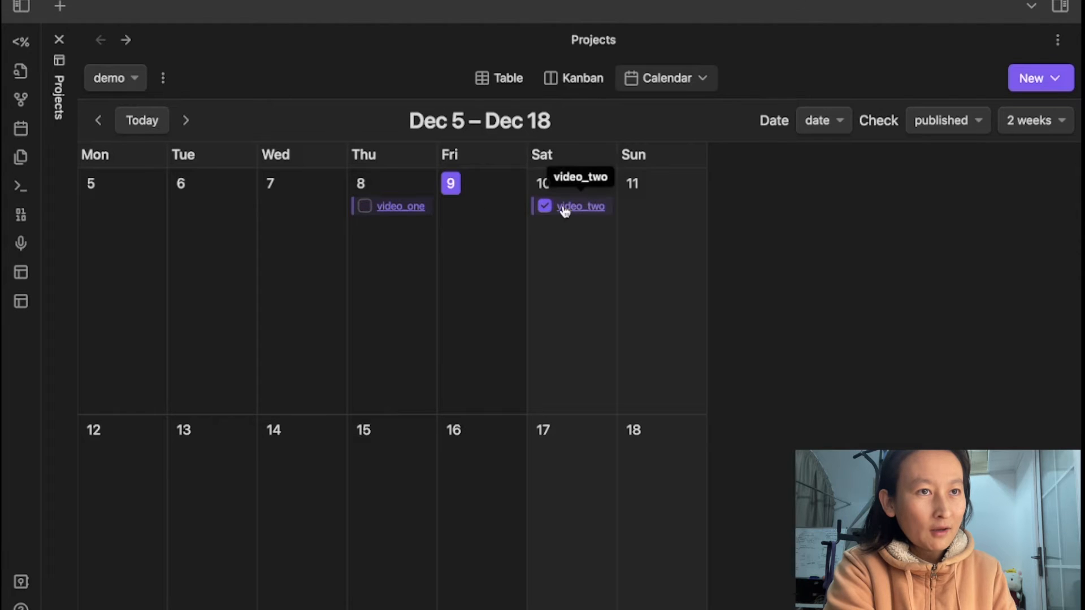
# Reschedule video_two to Friday, December 9 on the calendar and keep date as the calendar's Date field
pyautogui.moveTo(562, 209); pyautogui.dragTo(475, 254)
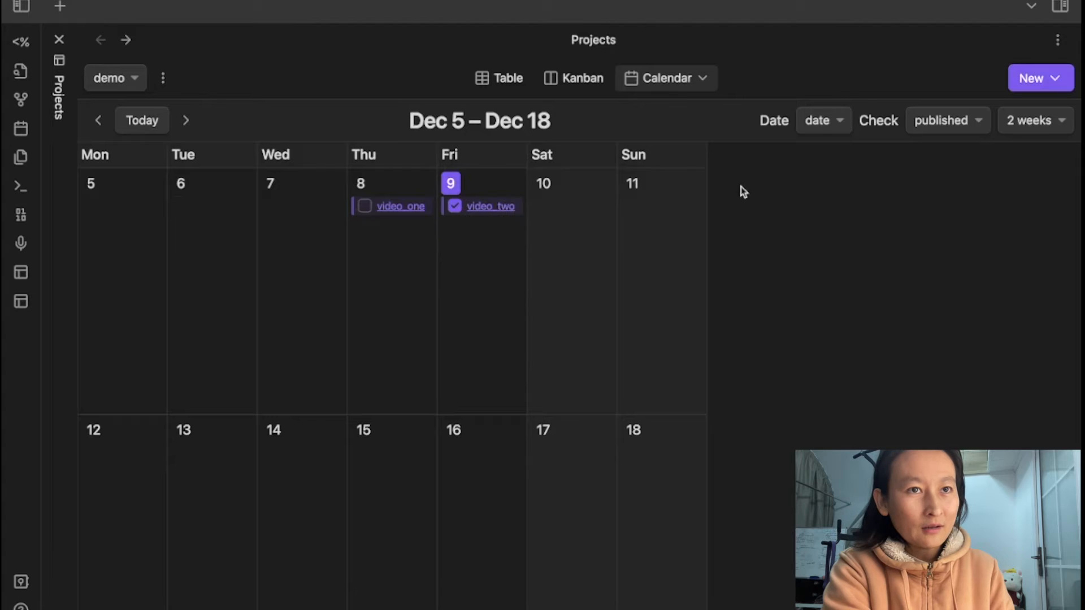
pyautogui.click(832, 121)
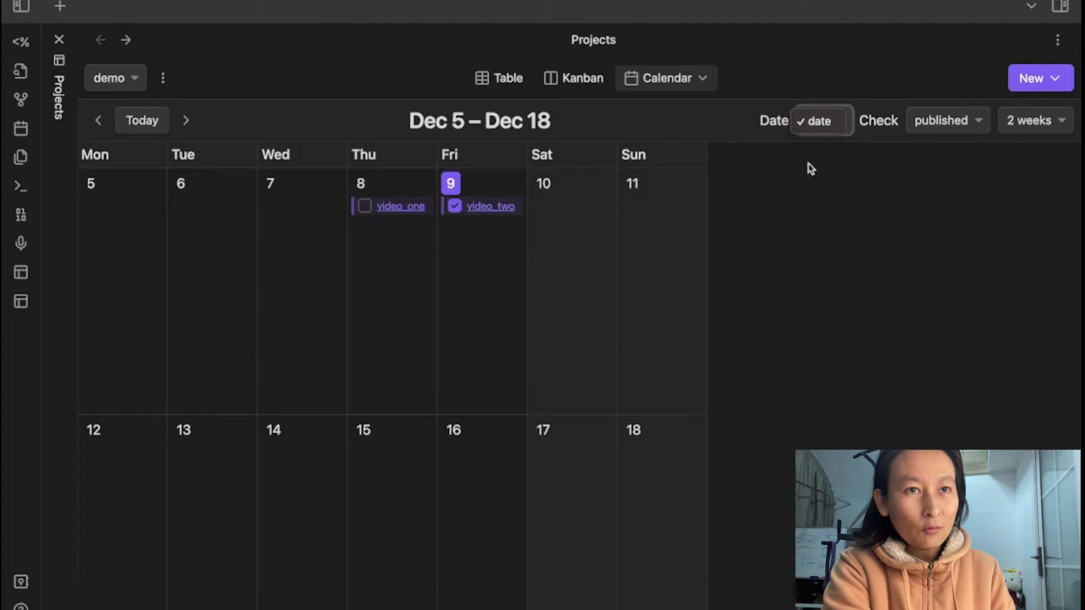
pyautogui.click(817, 119)
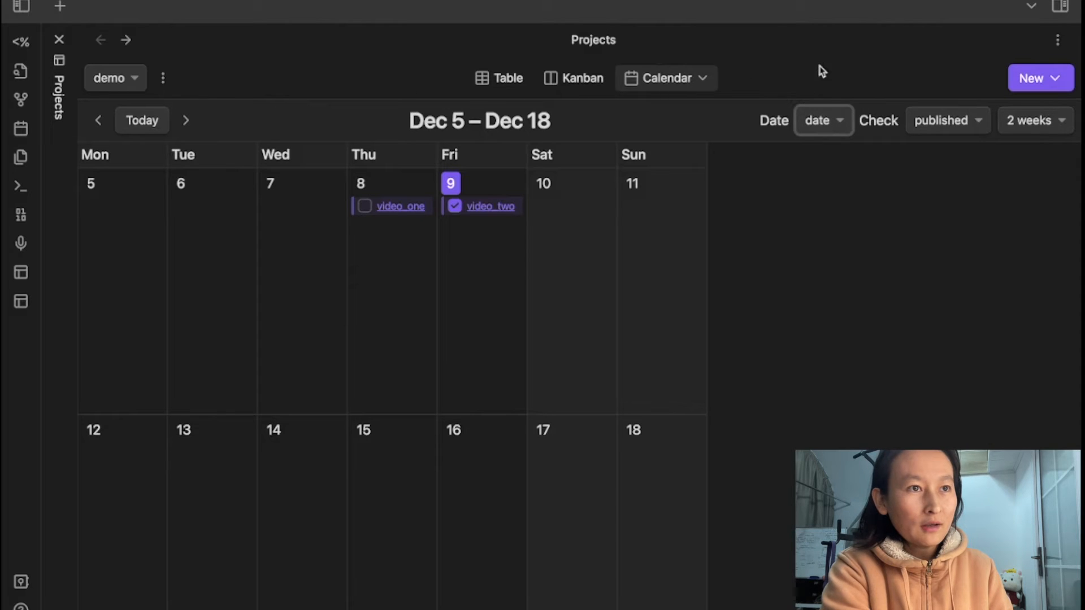
# Open the video_one note from the calendar and rename its date property to due
pyautogui.click(401, 215)
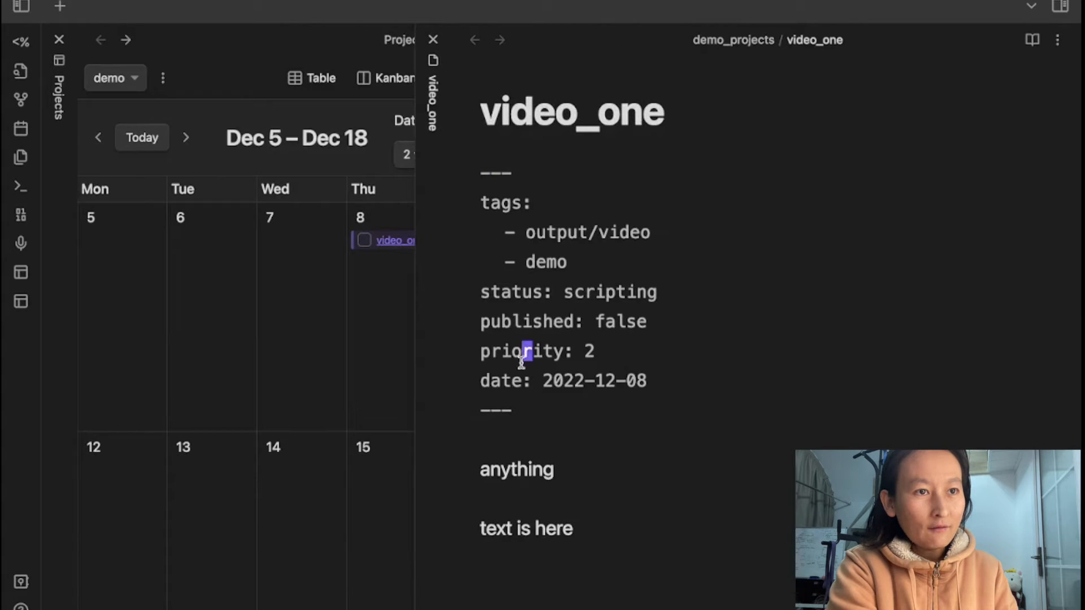
pyautogui.click(547, 380)
pyautogui.doubleClick(496, 380)
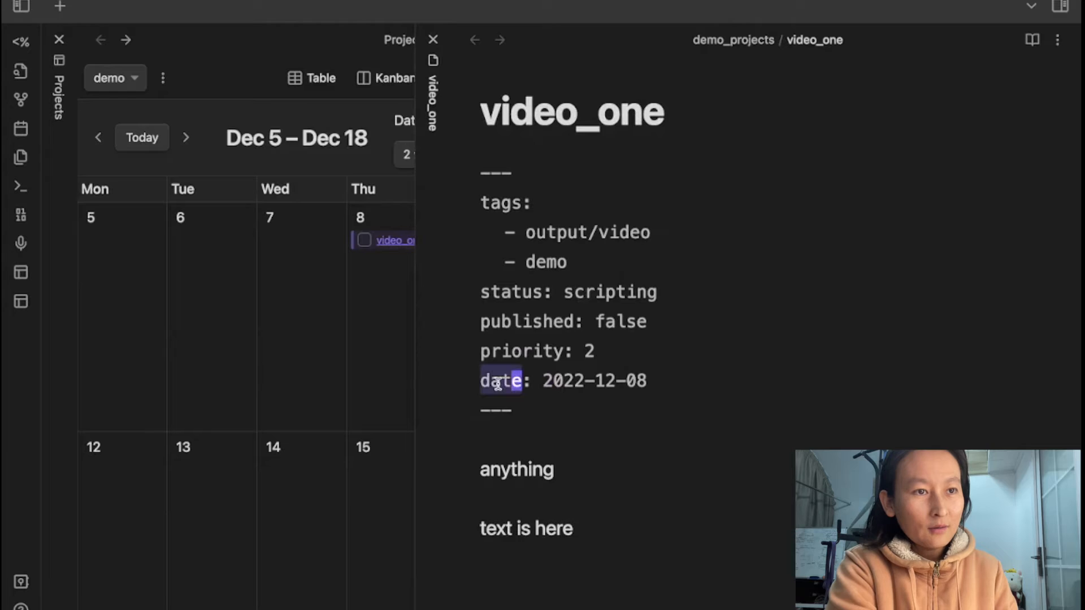
pyautogui.press('BackSpace')
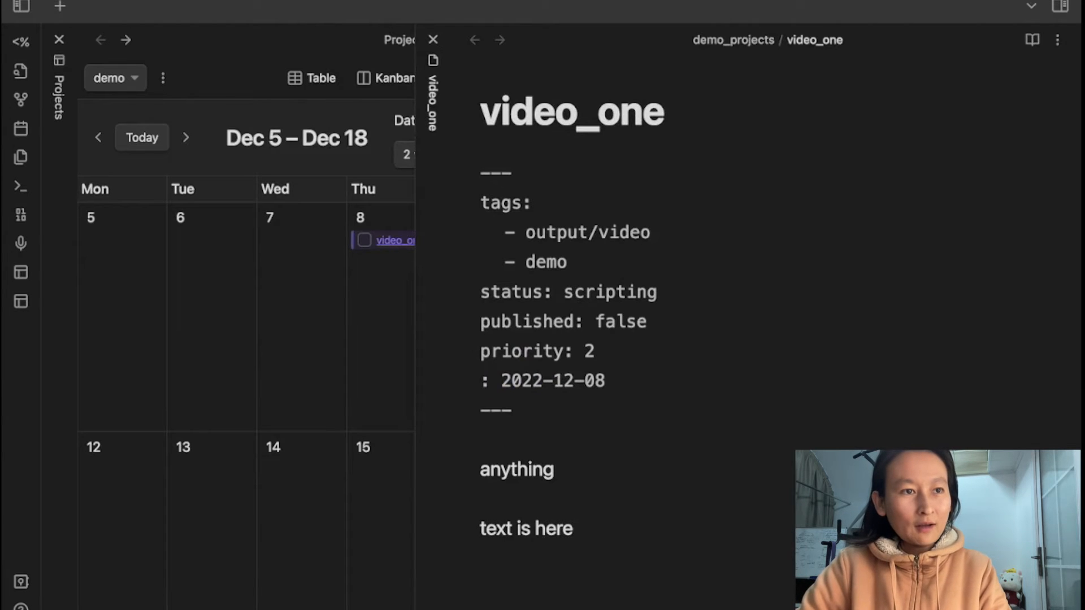
pyautogui.write('due')
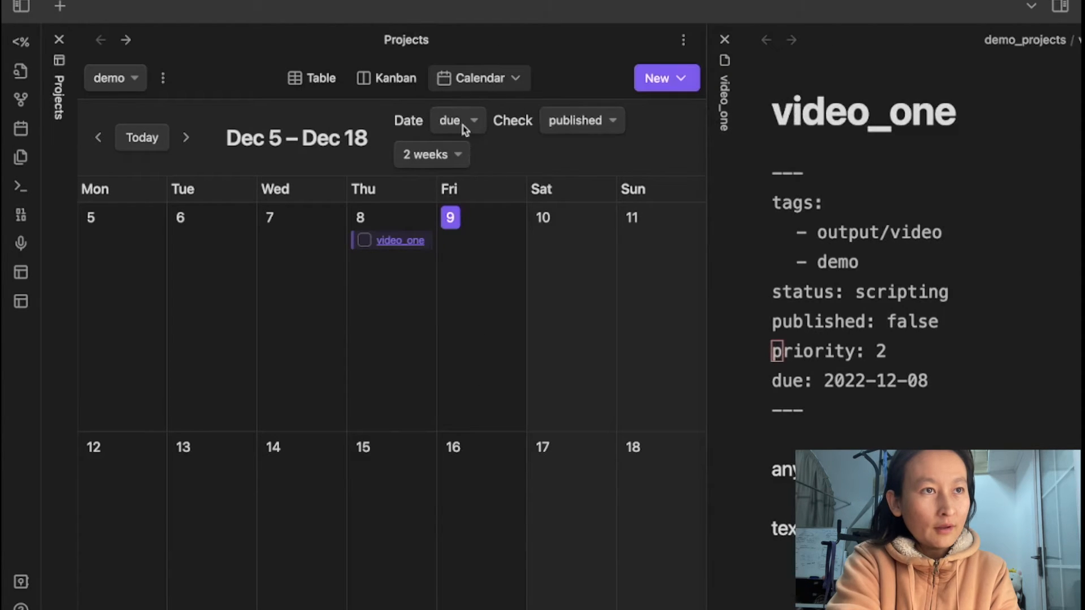
# Rename the "due" property to "date" in the video_one note's front matter
pyautogui.click(457, 121)
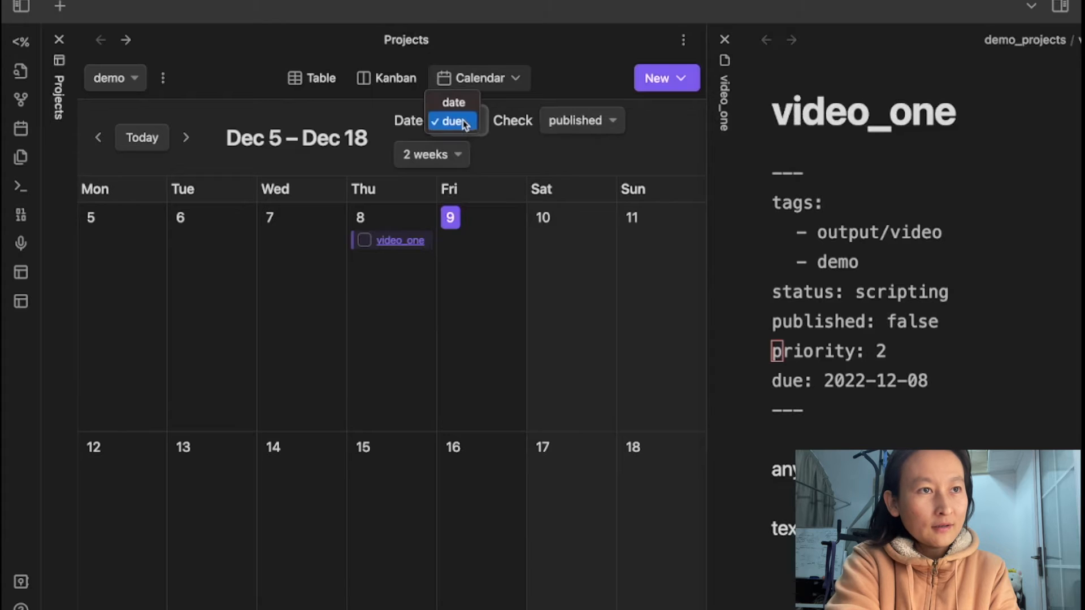
pyautogui.click(455, 121)
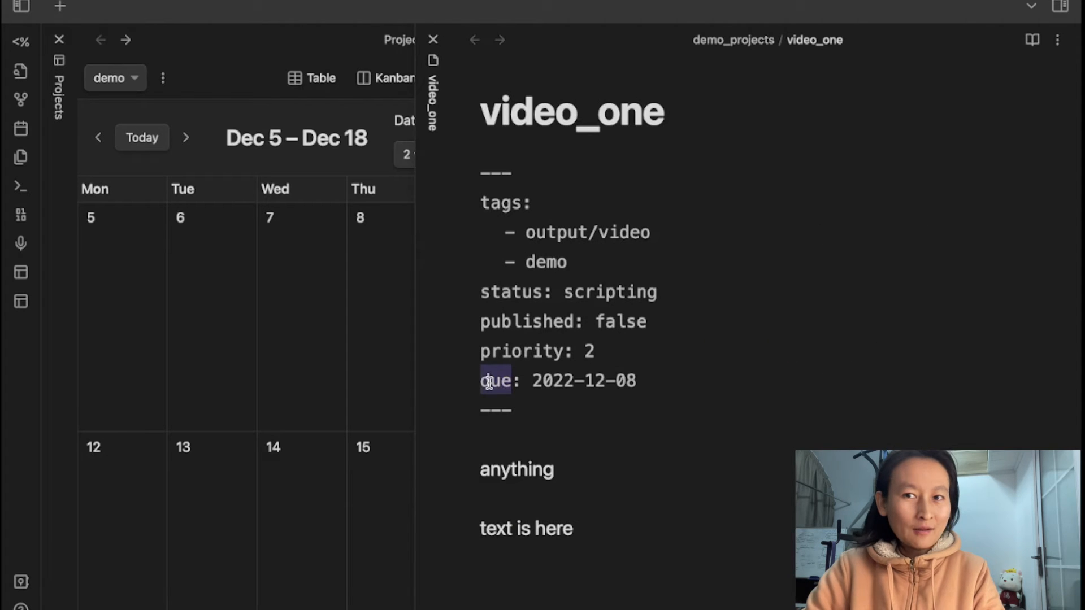
pyautogui.doubleClick(490, 382)
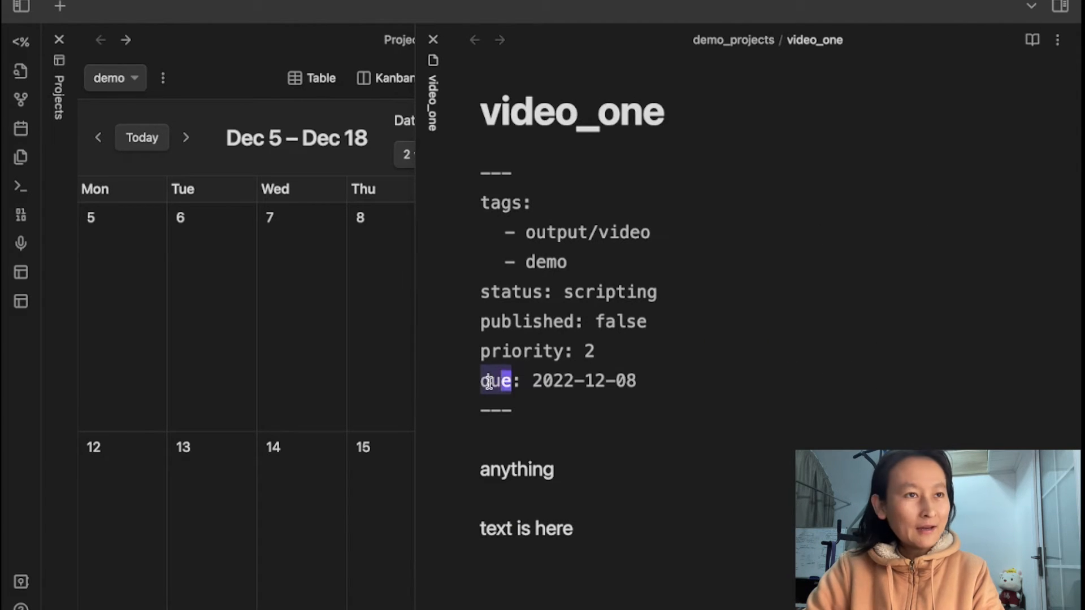
pyautogui.write('distar')
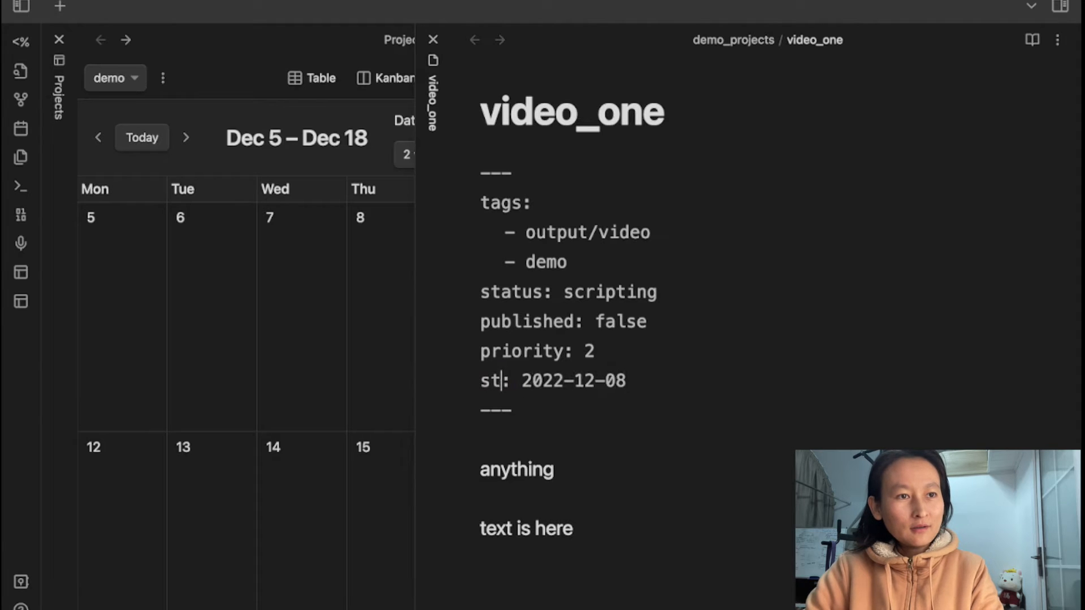
pyautogui.write('t')
pyautogui.press('BackSpace')
pyautogui.press('BackSpace')
pyautogui.press('BackSpace')
pyautogui.press('BackSpace')
pyautogui.press('BackSpace')
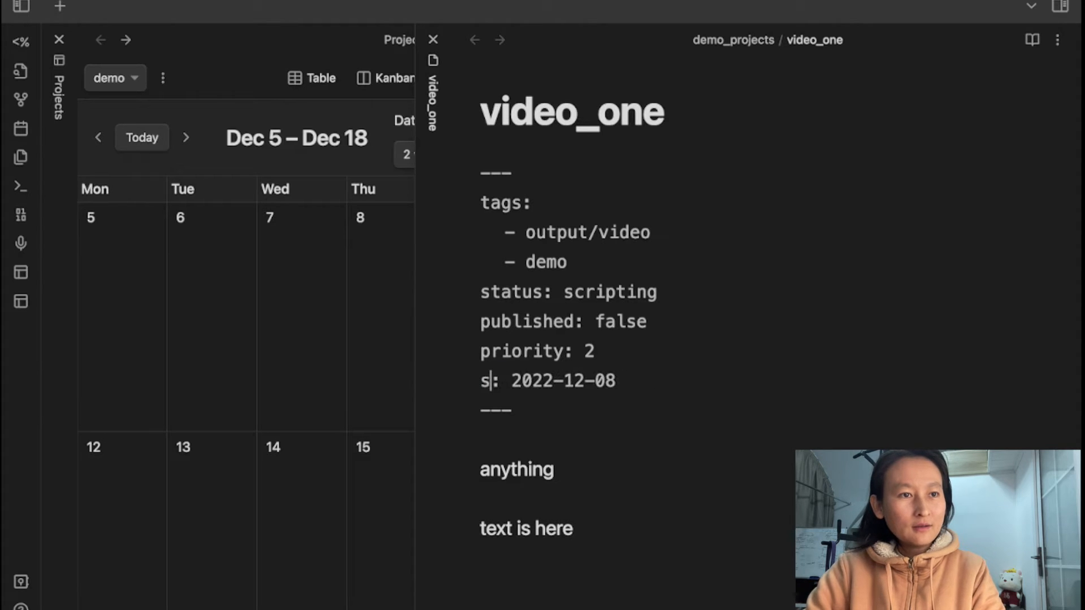
pyautogui.write('date')
pyautogui.press('Escape')
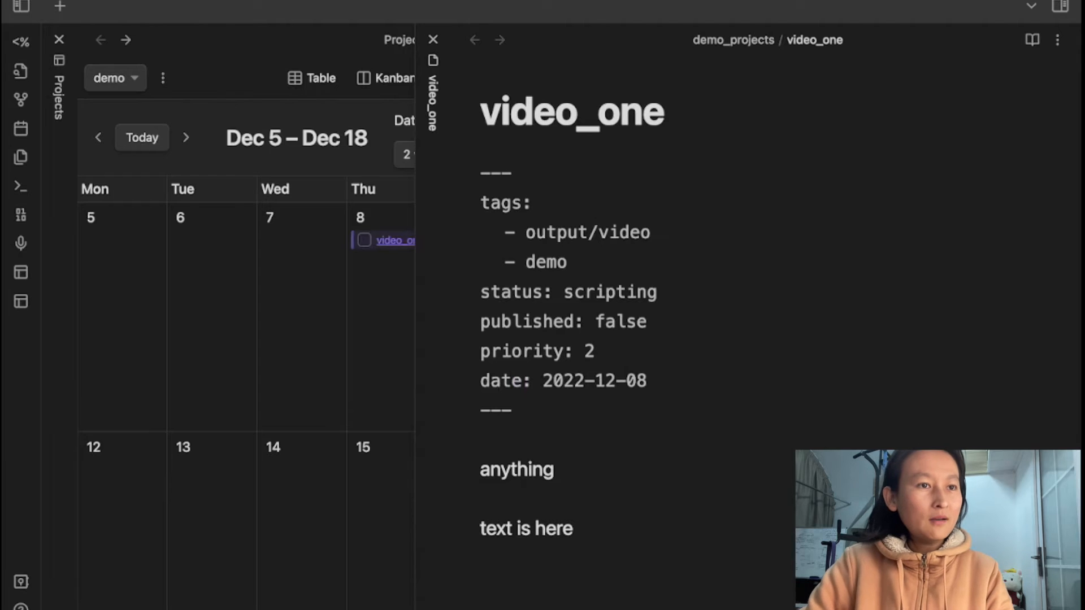
pyautogui.press('k')
pyautogui.press('k')
pyautogui.press('j')
pyautogui.press('j')
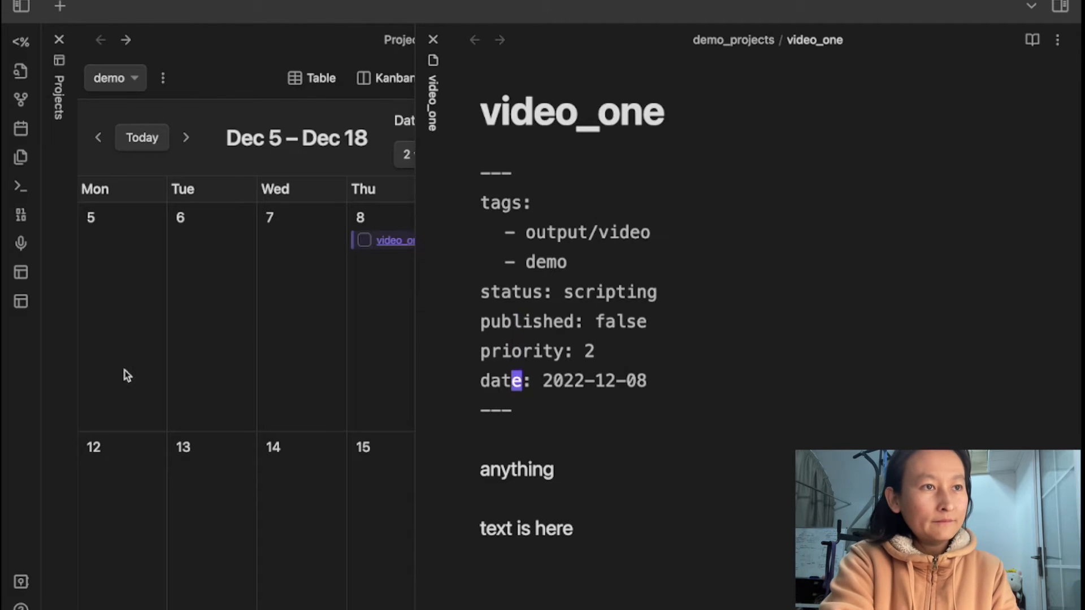
pyautogui.click(338, 367)
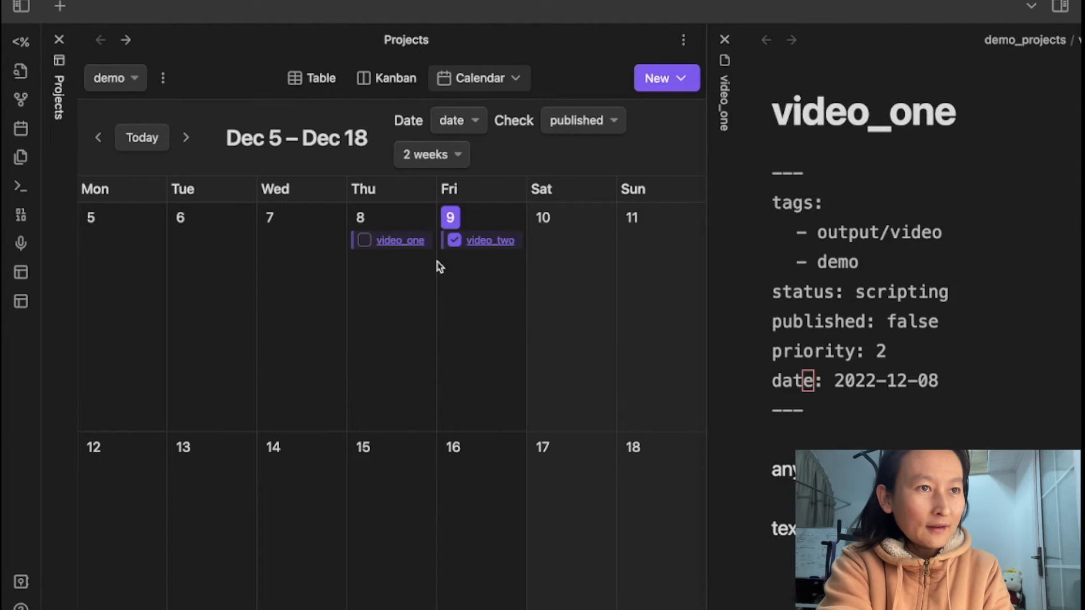
# View the calendar's range options, and mark video_one as published and unmark it again
pyautogui.click(431, 155)
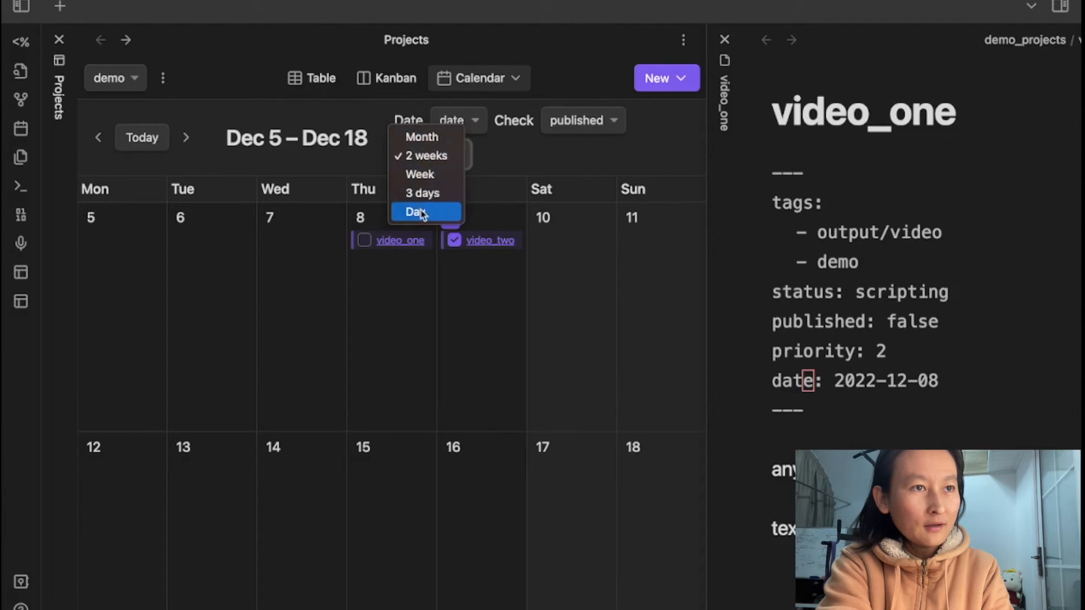
pyautogui.click(286, 305)
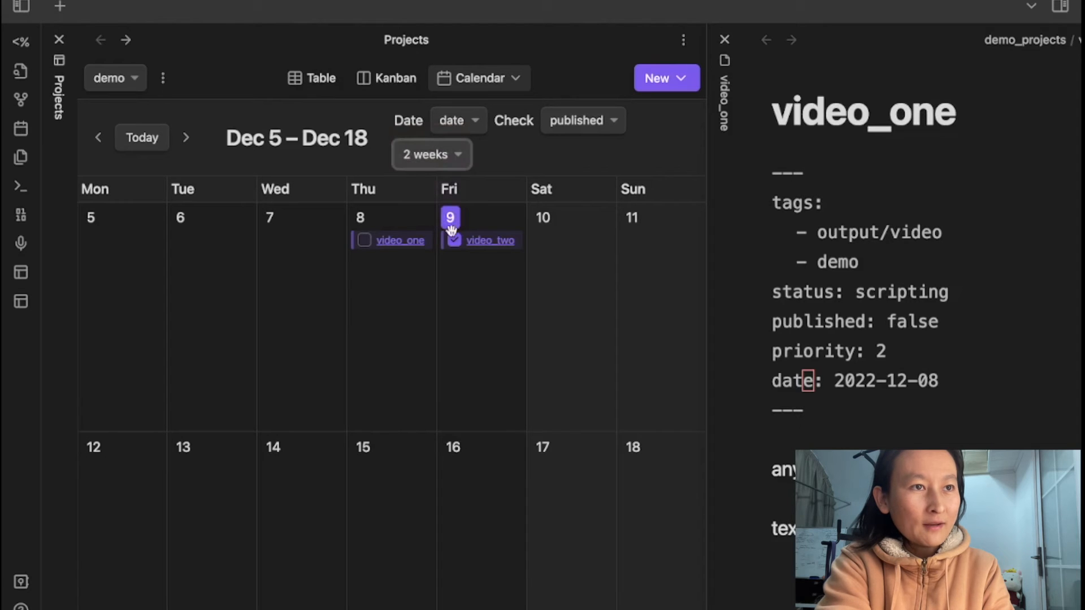
pyautogui.click(364, 240)
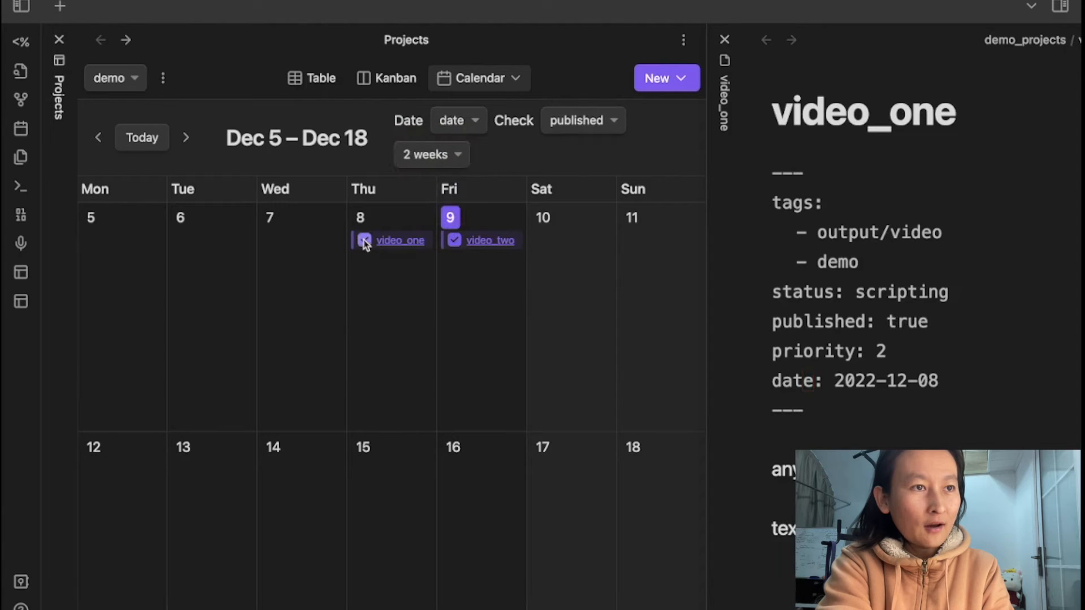
pyautogui.click(364, 241)
# Reschedule video_two to December 10 and video_one to December 9 in the calendar, and check the date in the video_one note
pyautogui.moveTo(494, 249); pyautogui.dragTo(571, 266)
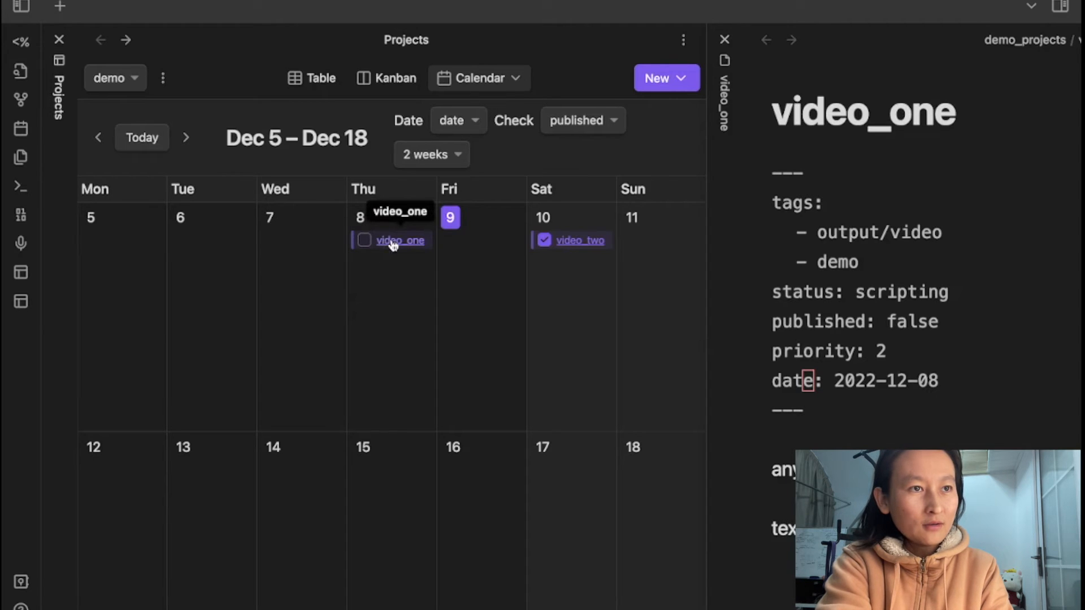
pyautogui.moveTo(394, 251); pyautogui.dragTo(477, 278)
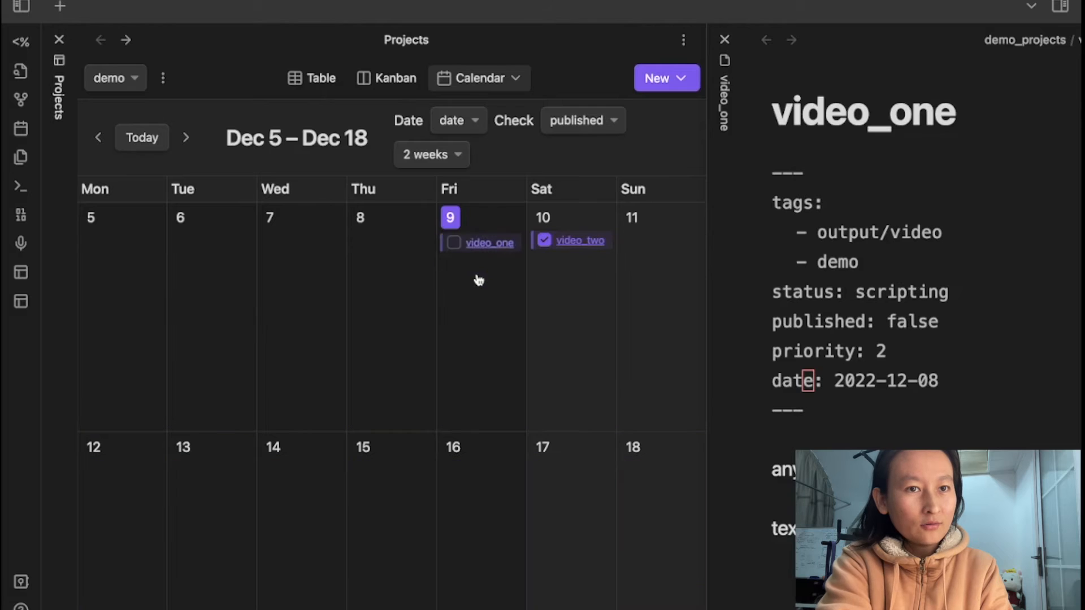
pyautogui.hotkey('ctrl', 'Tab')
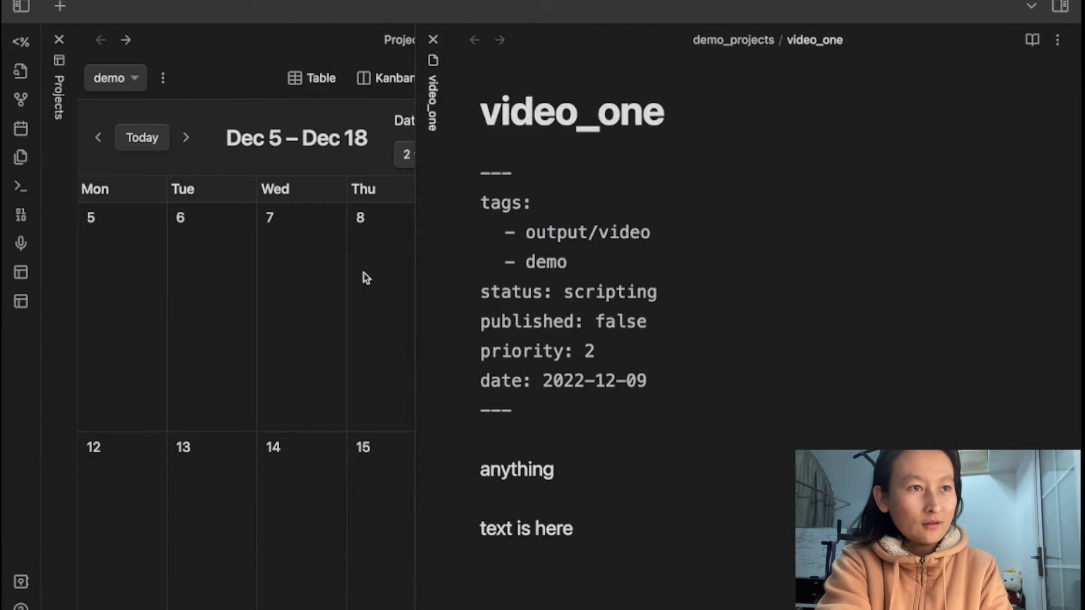
pyautogui.click(297, 273)
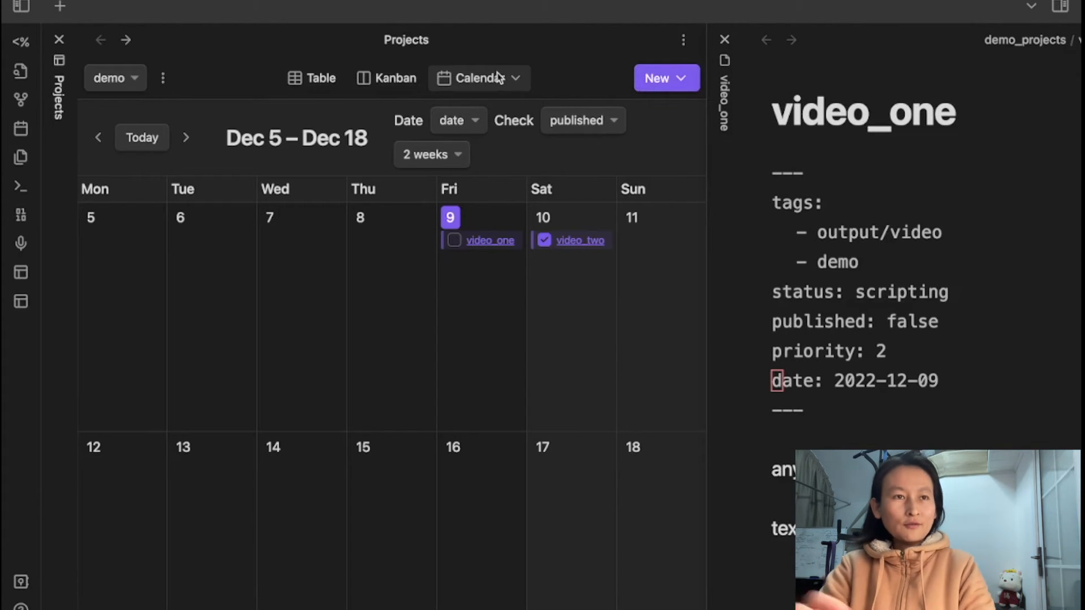
# Add a Gallery view to the demo project without giving it a custom name
pyautogui.click(683, 79)
pyautogui.click(701, 101)
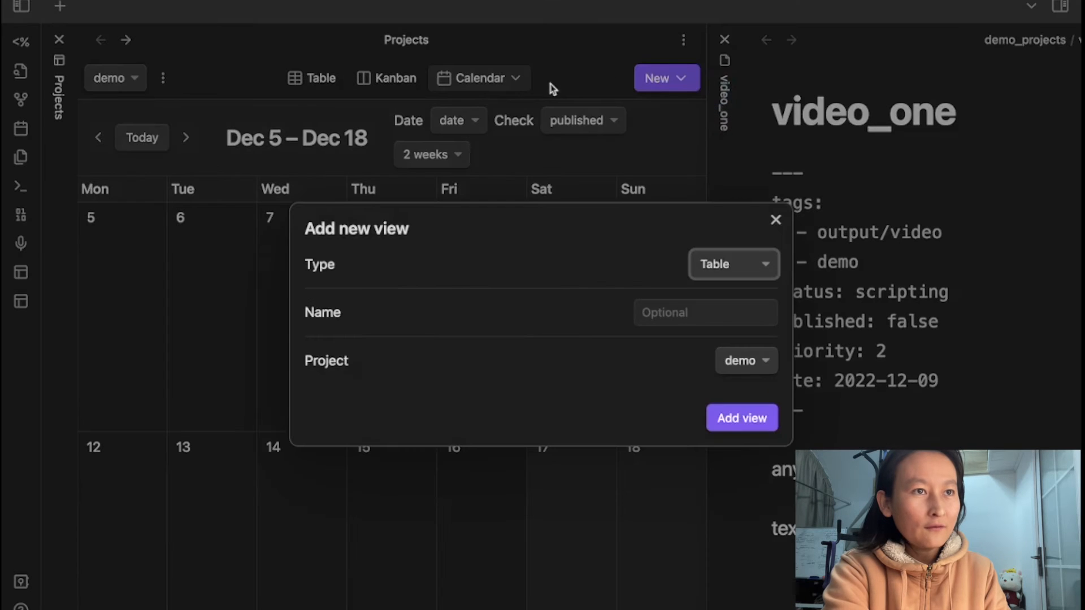
pyautogui.click(718, 263)
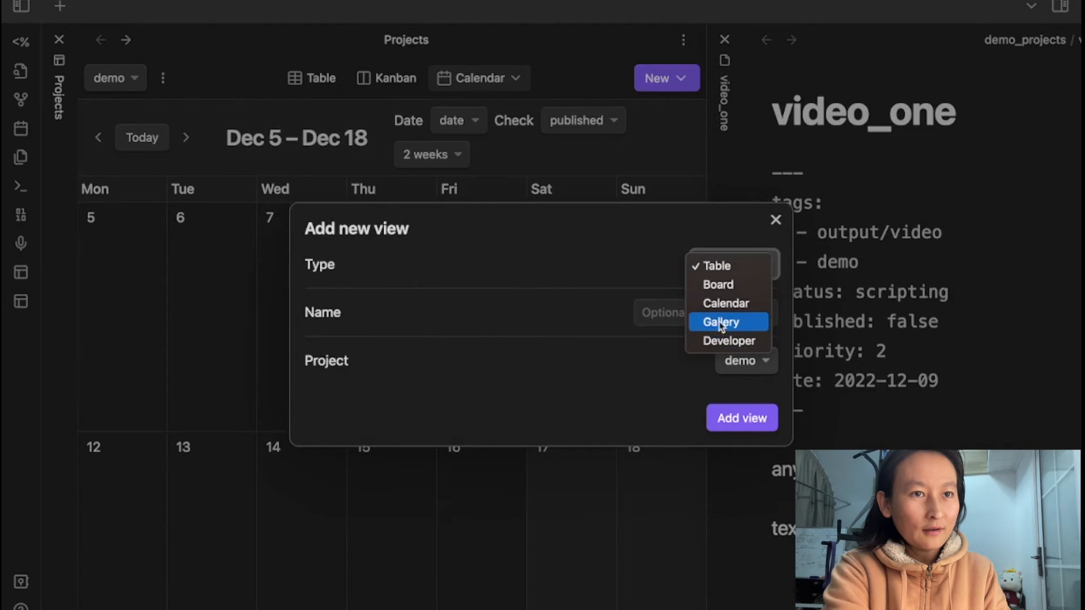
pyautogui.click(721, 324)
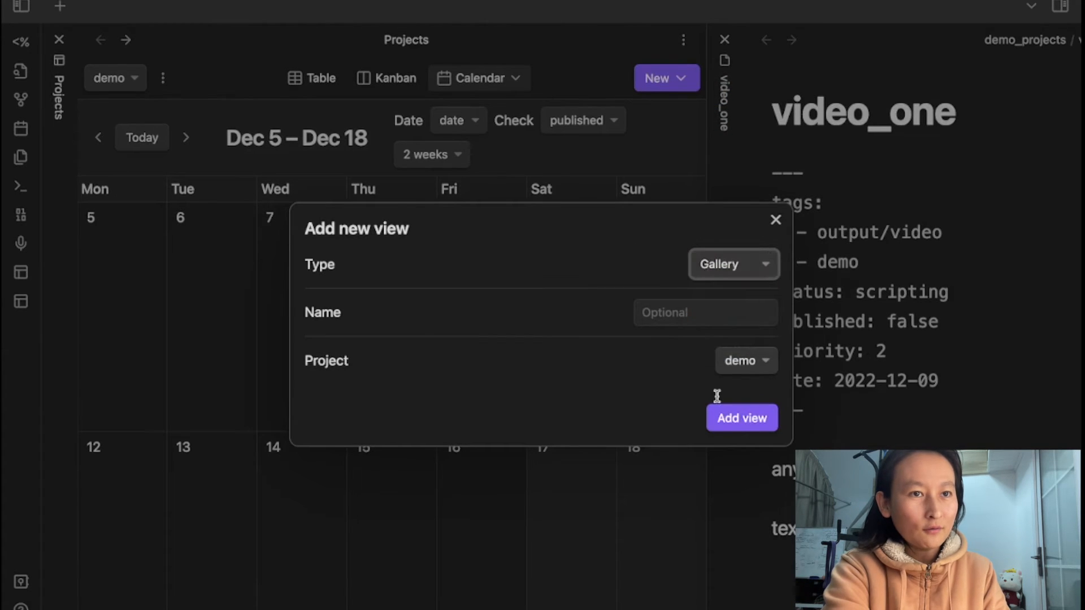
pyautogui.click(732, 421)
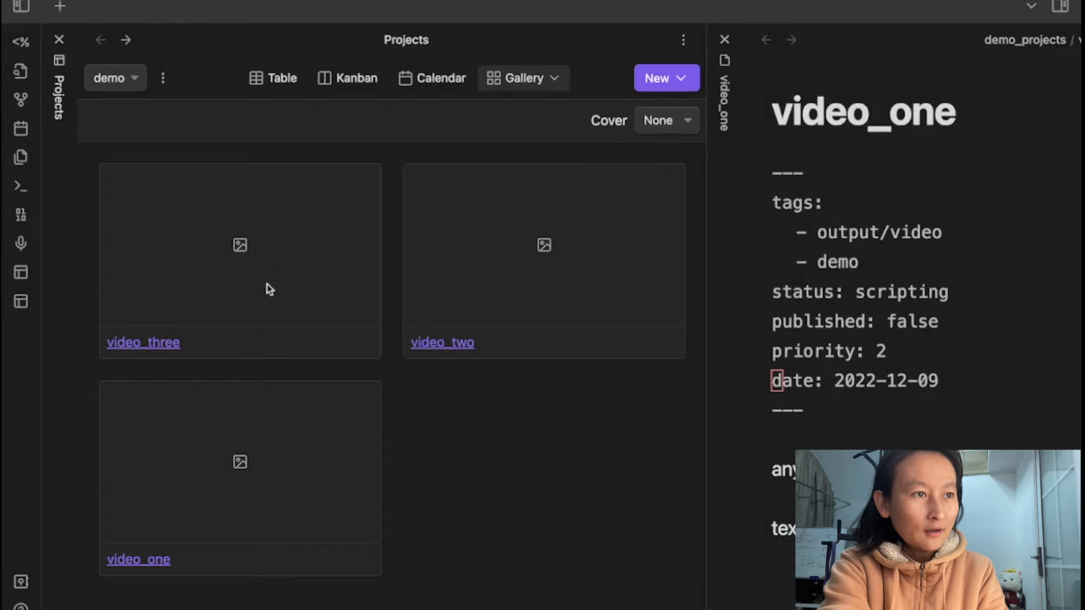
# Add a "thumbnail" property below the date in the video_one note's front matter
pyautogui.click(792, 356)
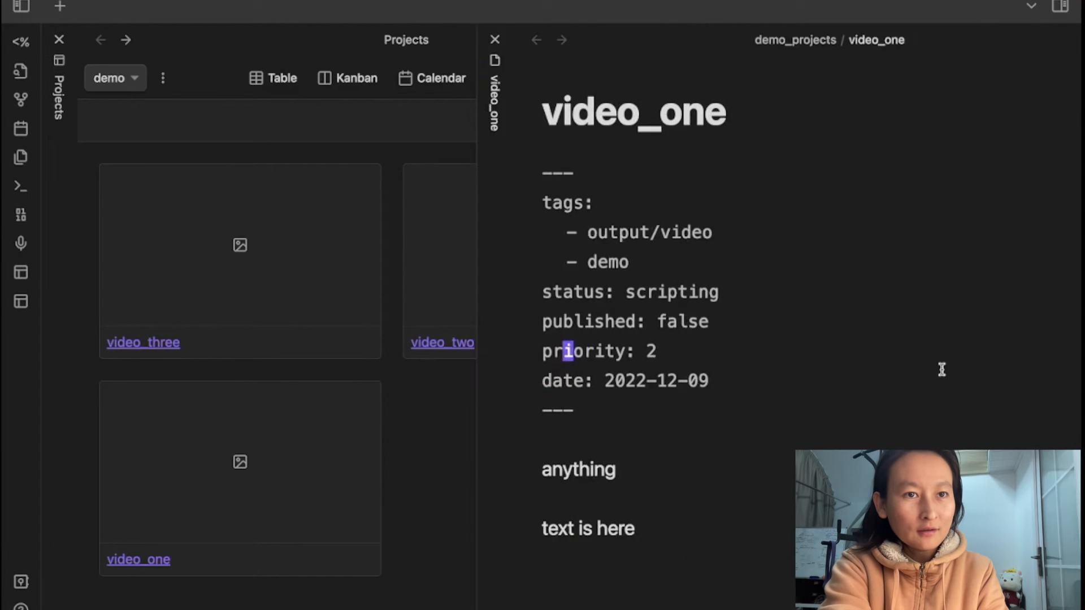
pyautogui.click(667, 368)
pyautogui.press('Return')
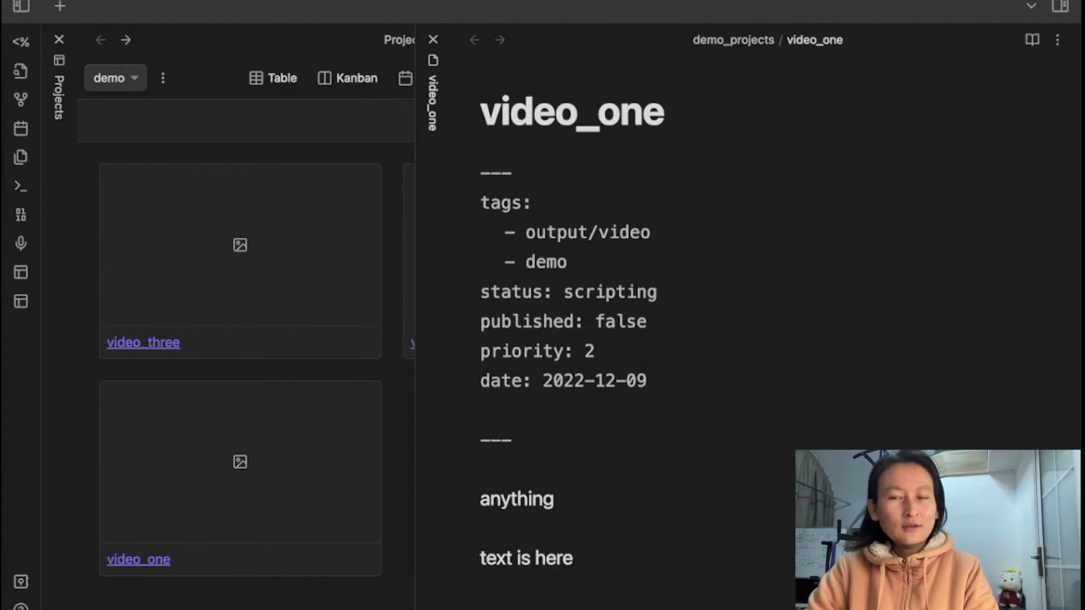
pyautogui.write('thumbai')
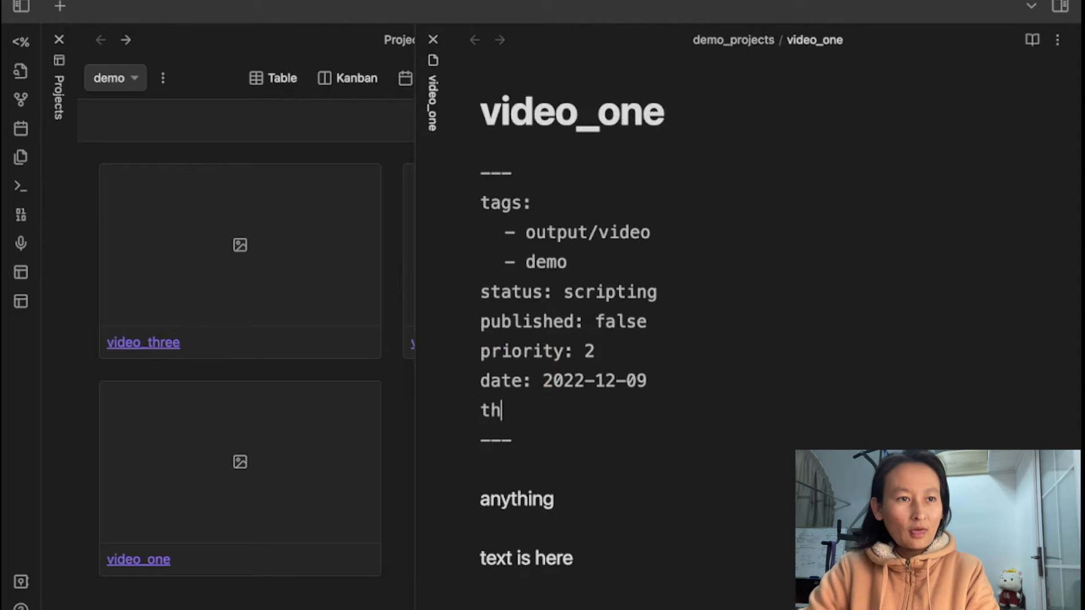
pyautogui.press('BackSpace')
pyautogui.press('BackSpace')
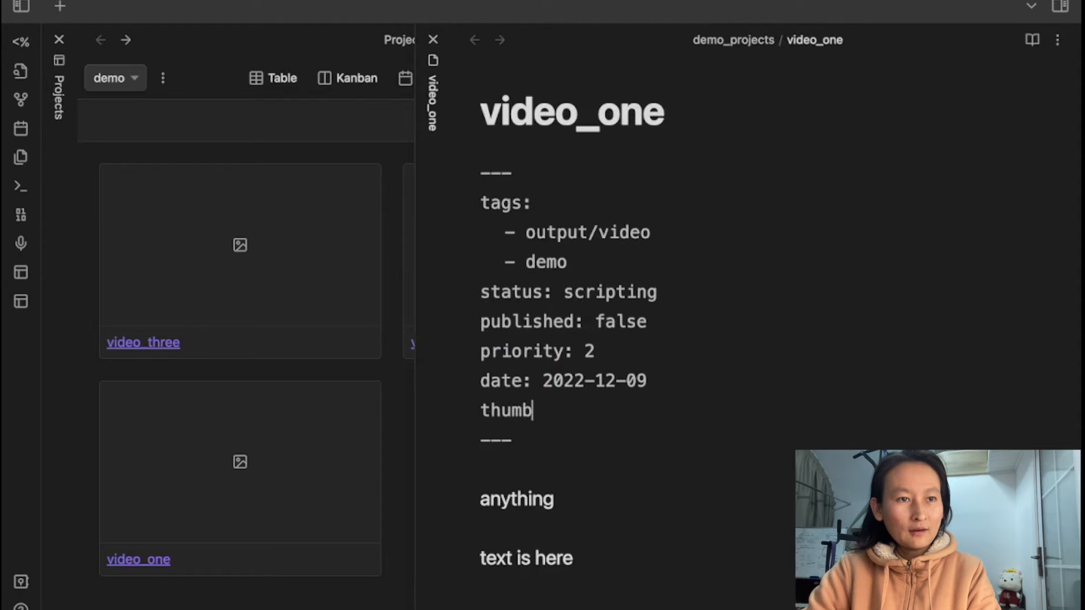
pyautogui.write('nail: ')
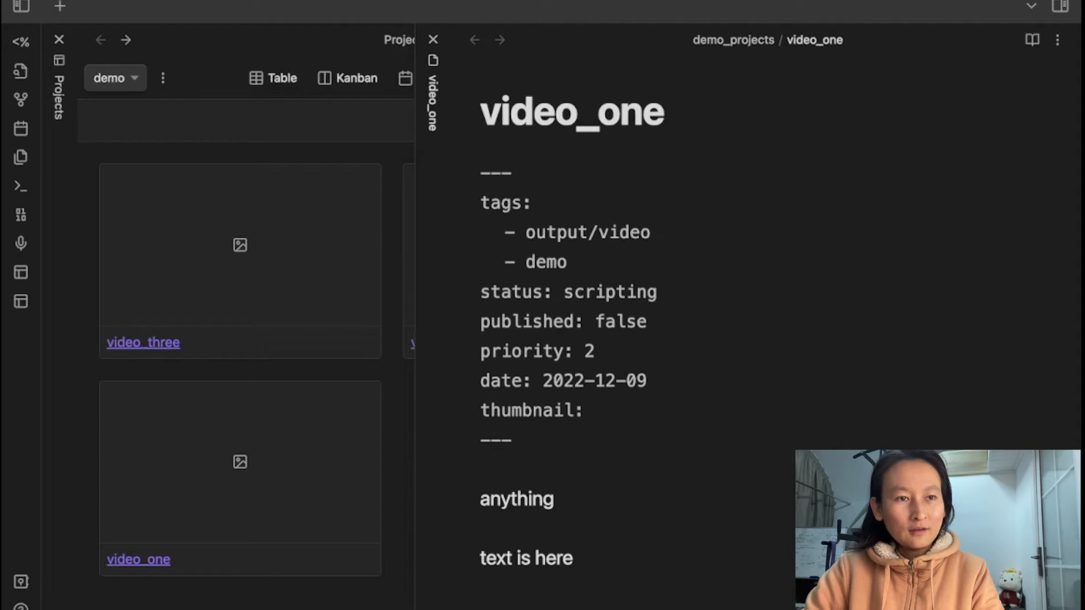
# Fill the thumbnail property of video_one with an internal link to Atomic Habits.jpeg
pyautogui.write('[[')
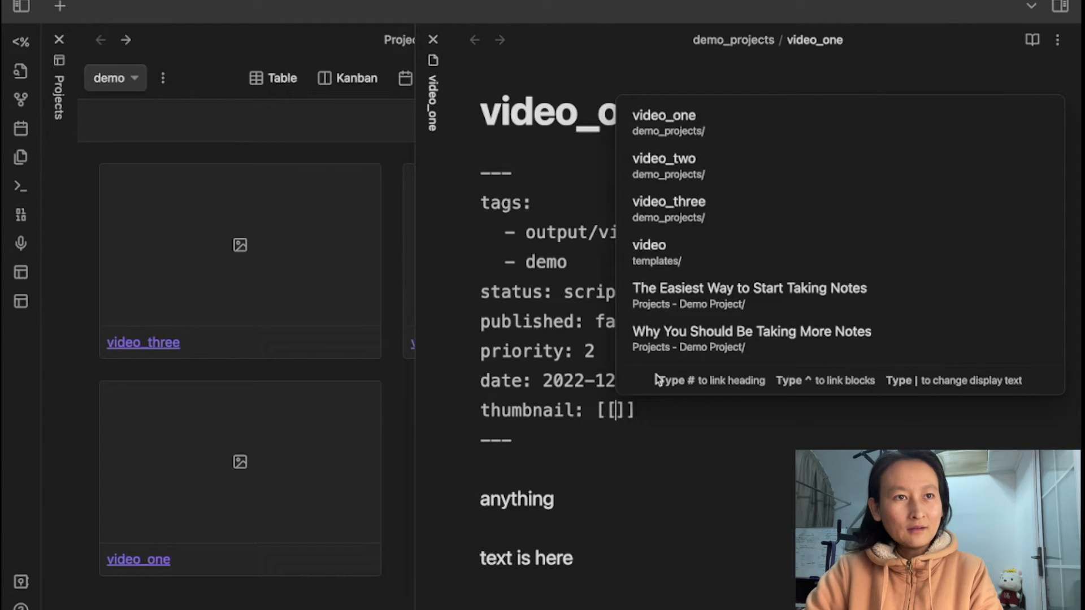
pyautogui.write('atom')
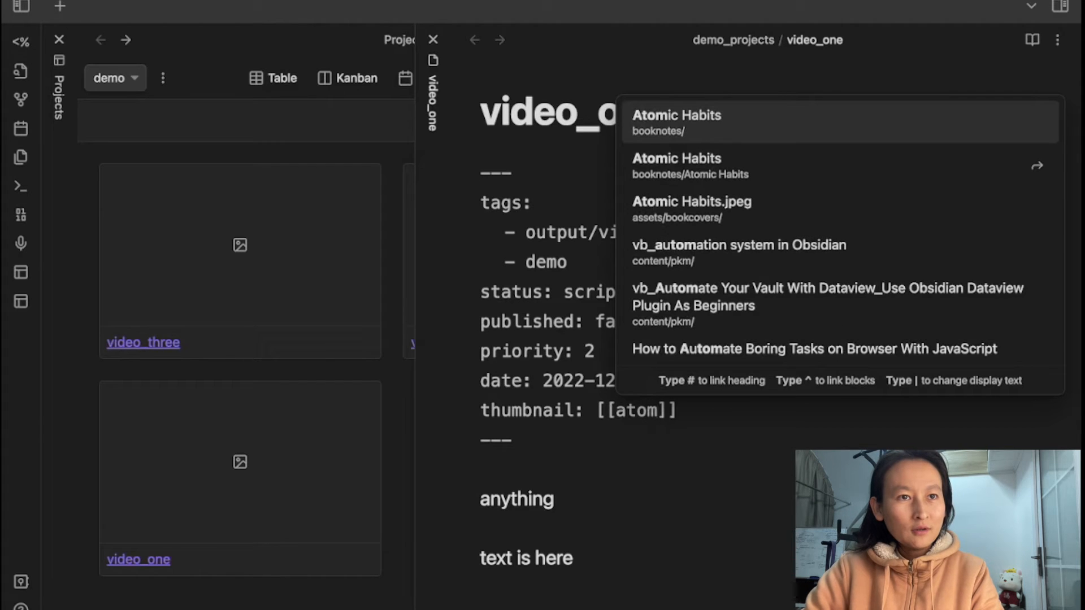
pyautogui.press('Down')
pyautogui.press('Down')
pyautogui.press('Return')
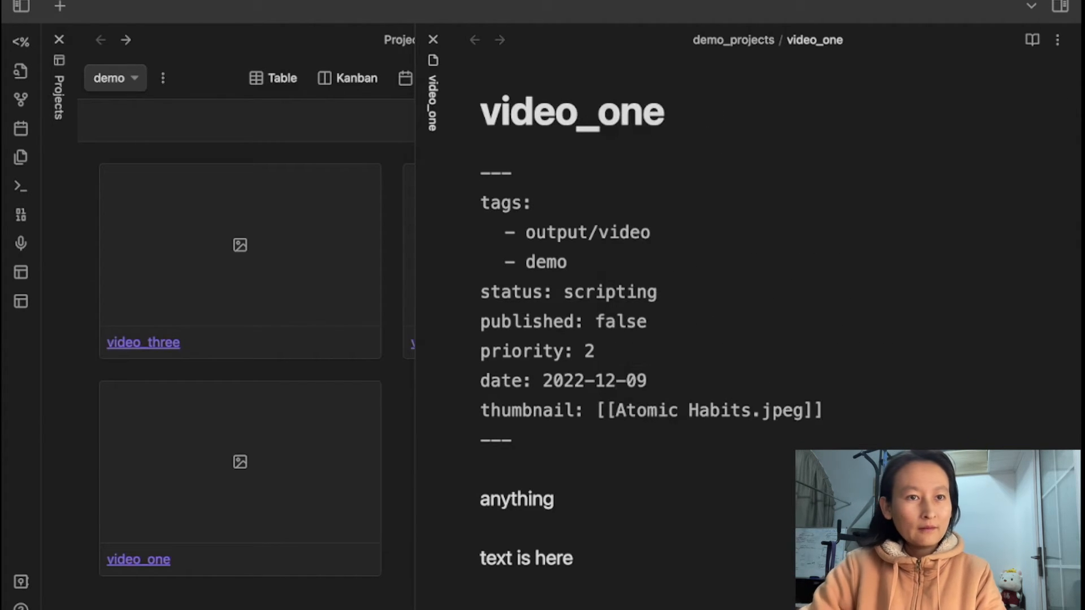
pyautogui.press('Escape')
pyautogui.press('k')
pyautogui.press('k')
pyautogui.press('k')
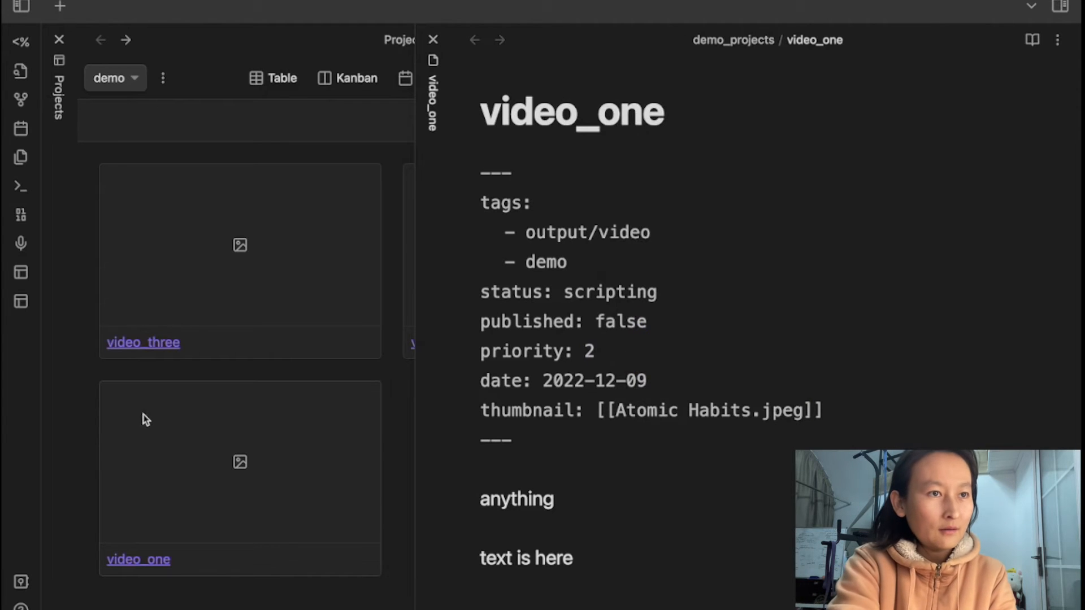
# Set the demo project's gallery cover to the thumbnail property
pyautogui.click(298, 348)
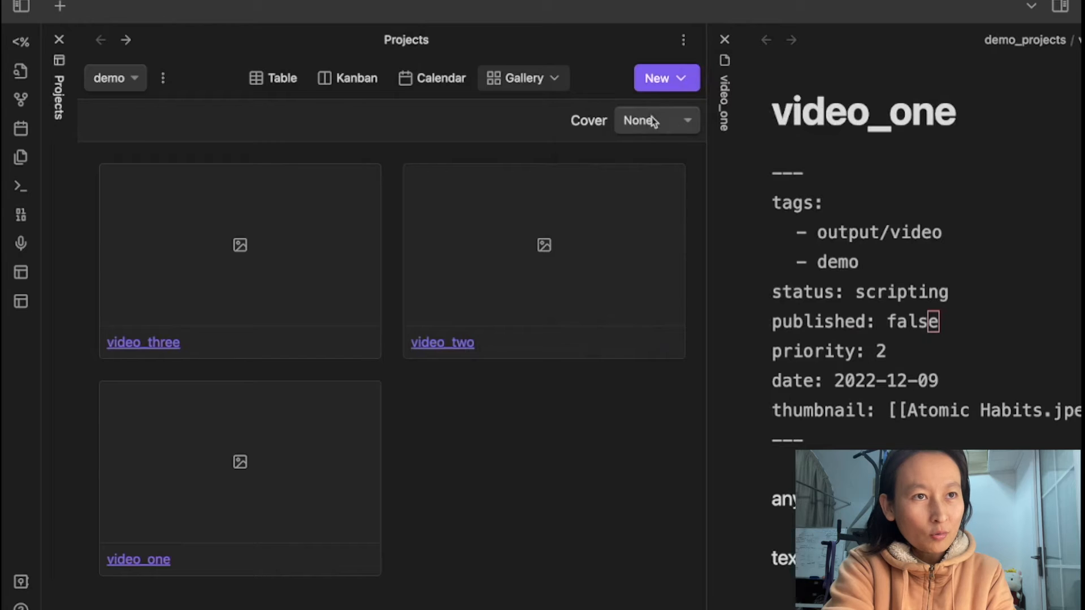
pyautogui.click(671, 125)
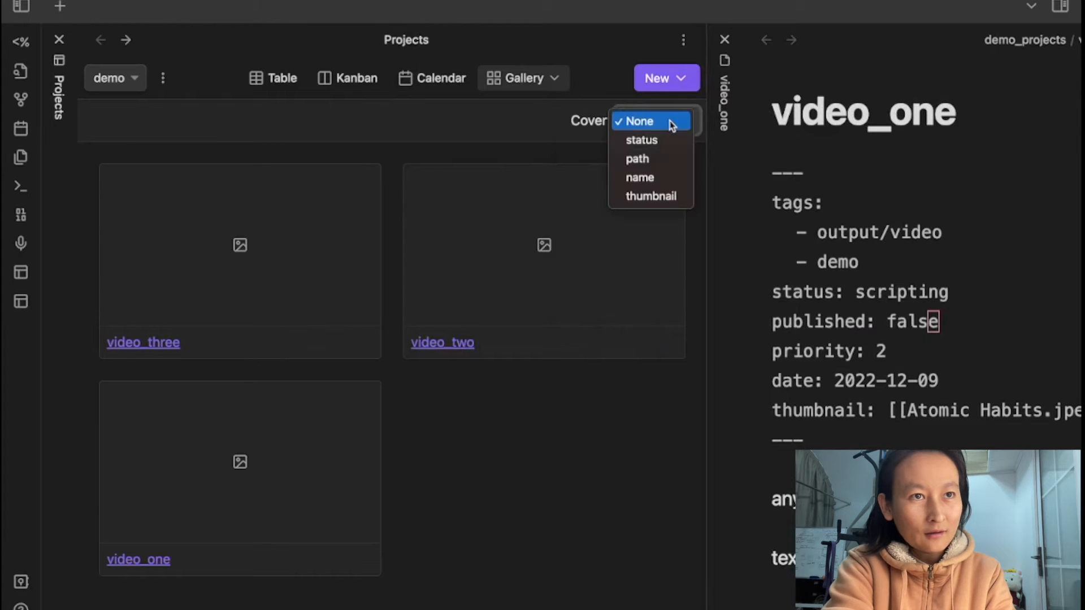
pyautogui.click(649, 198)
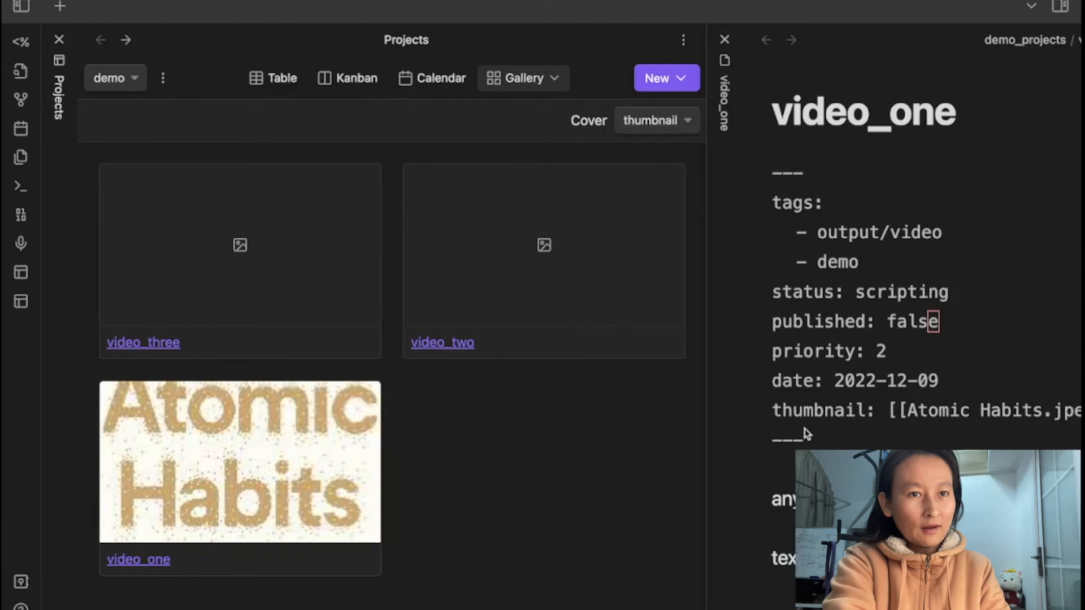
pyautogui.click(803, 410)
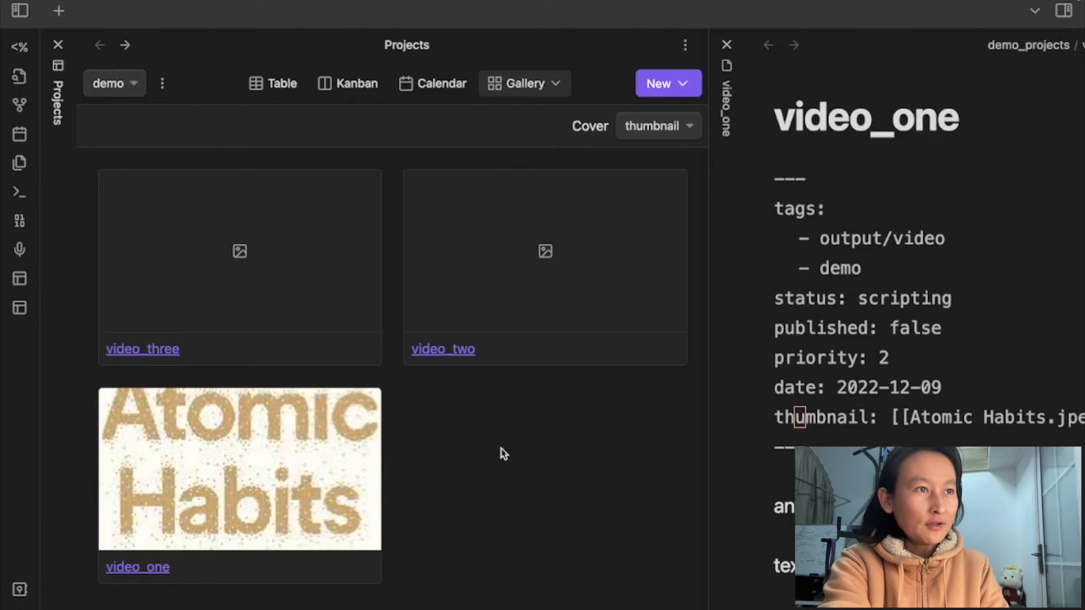
# Start a new project named project2 and set its folder path to demo_projects
pyautogui.click(120, 90)
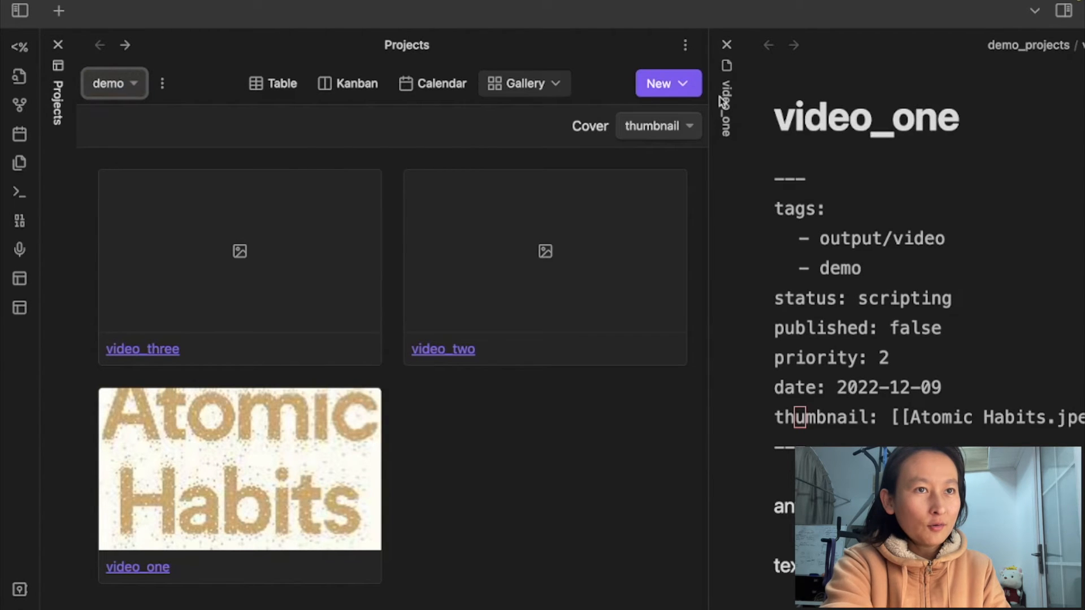
pyautogui.click(684, 84)
pyautogui.press('Escape')
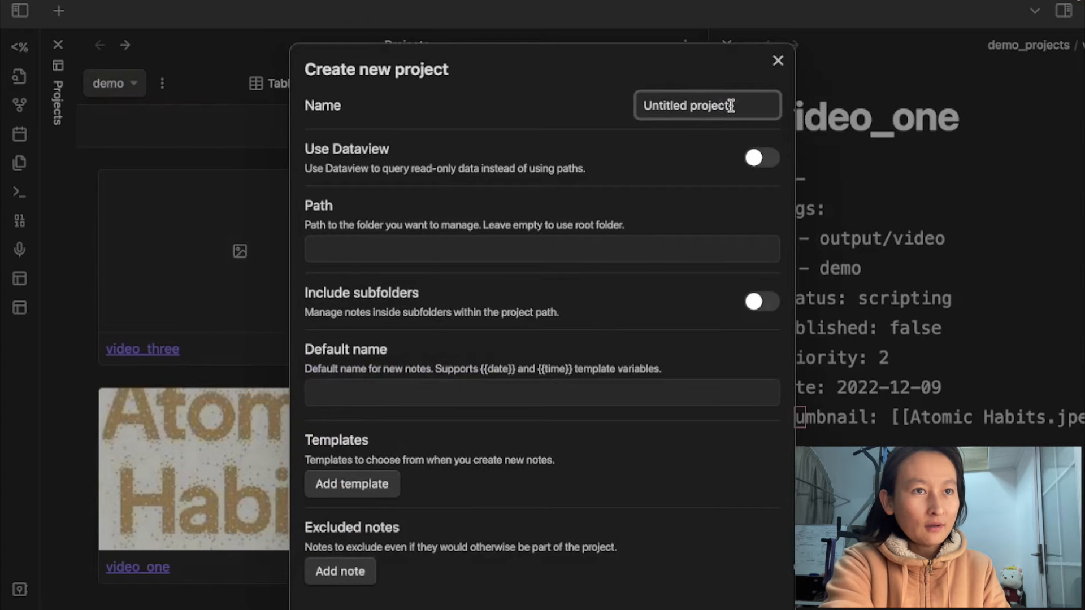
pyautogui.moveTo(730, 106); pyautogui.dragTo(596, 109)
pyautogui.press('BackSpace')
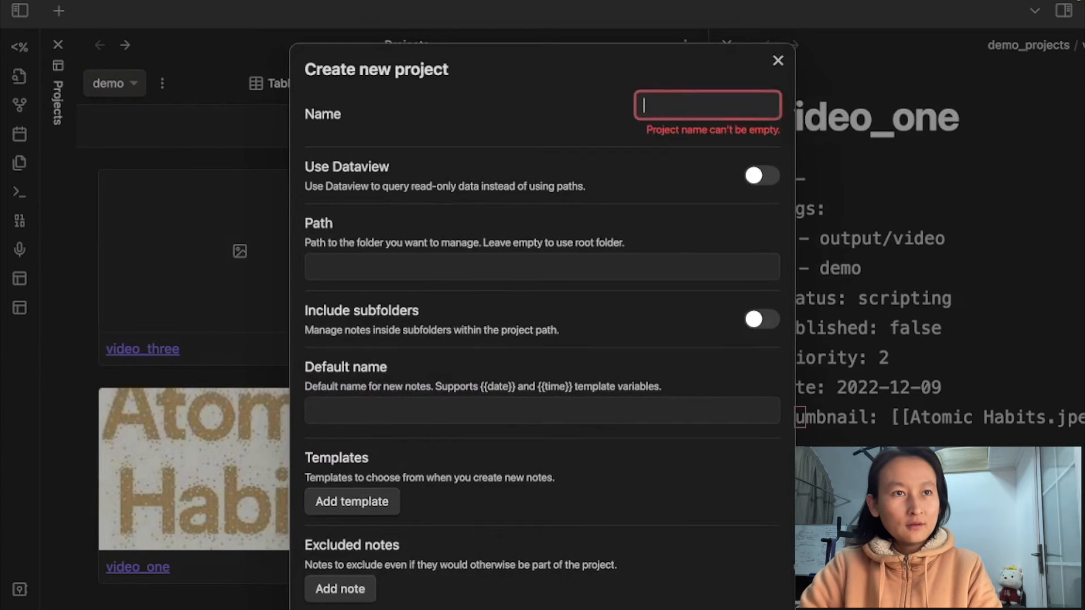
pyautogui.write('project')
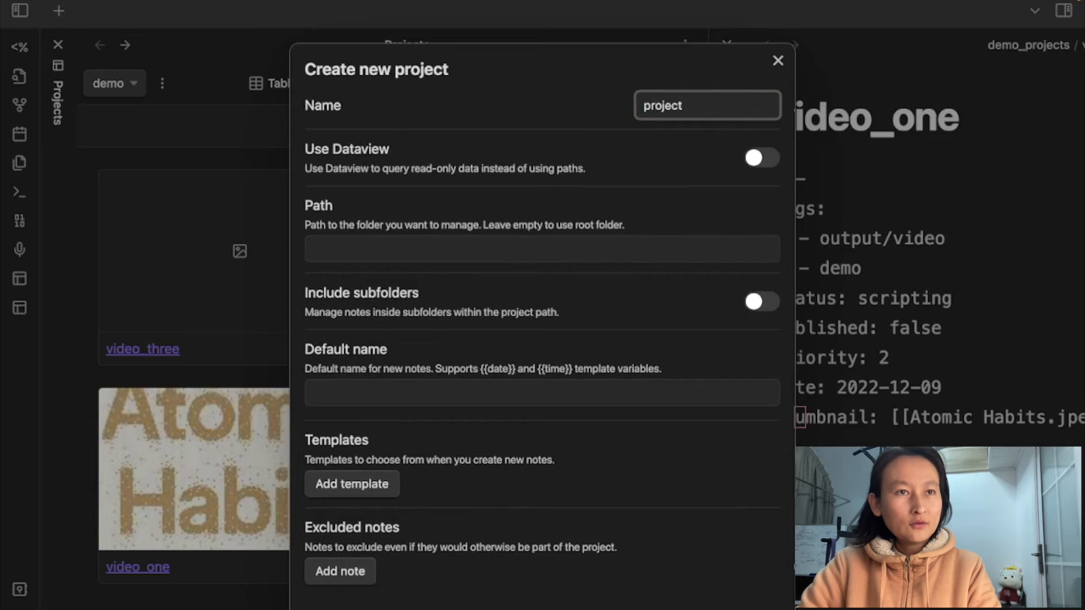
pyautogui.write('2')
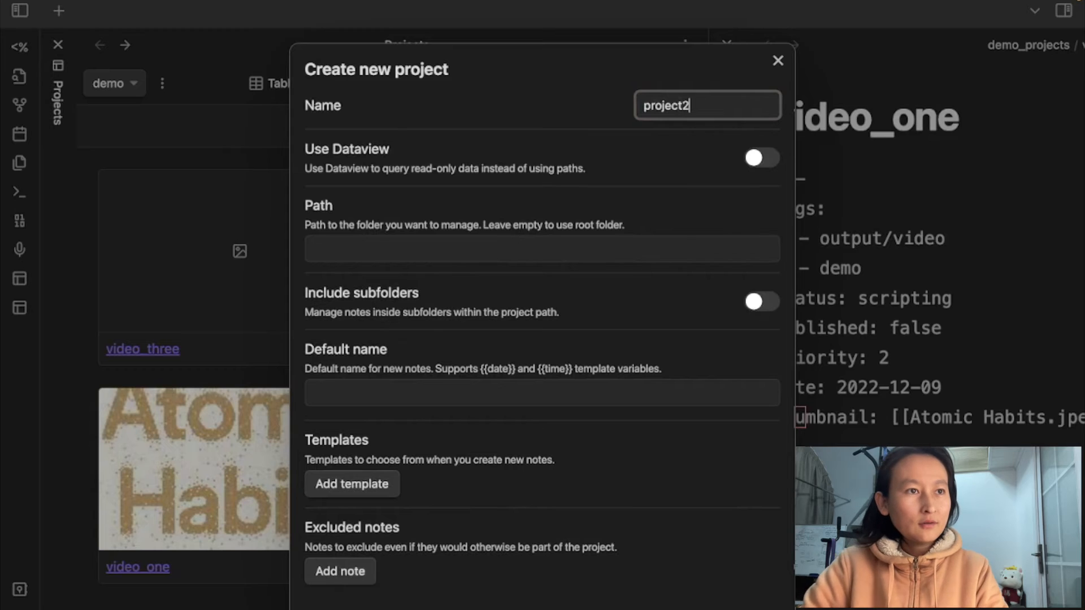
pyautogui.click(522, 249)
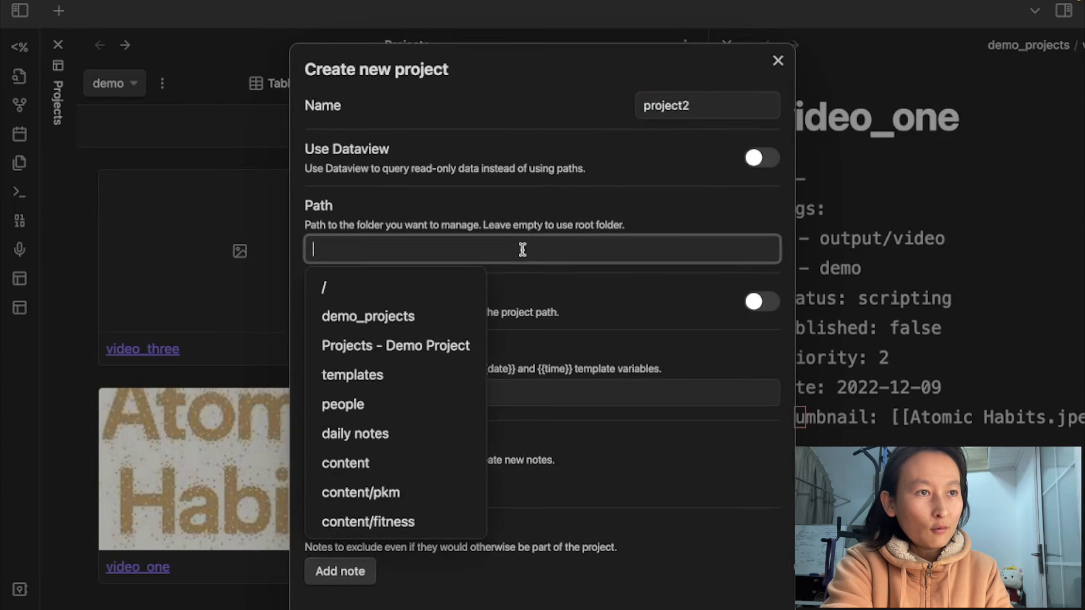
pyautogui.click(404, 317)
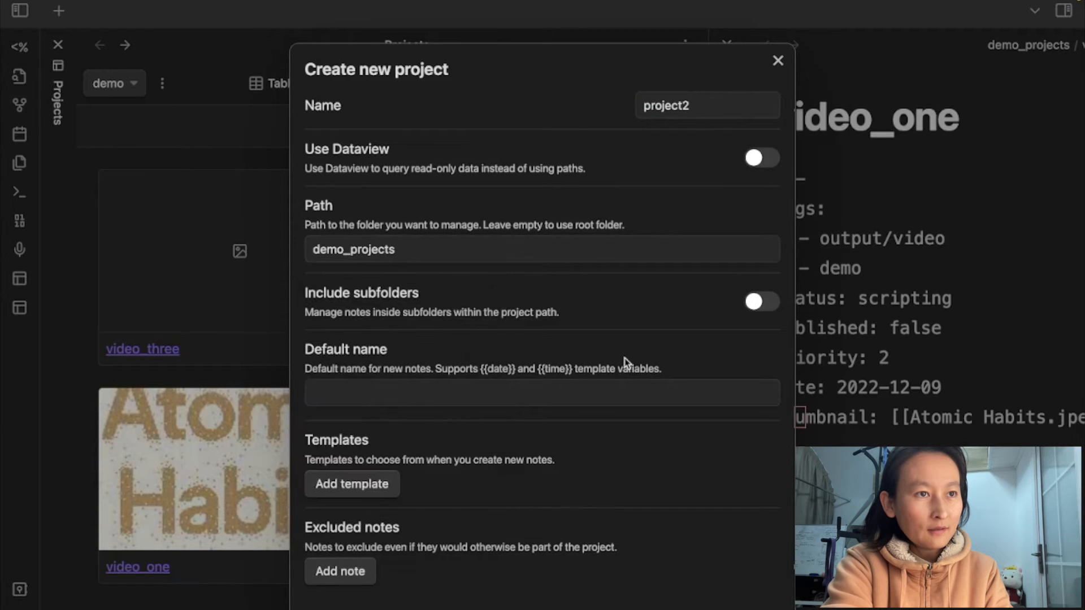
# Add templates/video.md as a note template for project2 and create the project
pyautogui.scroll(-2, 582, 439)
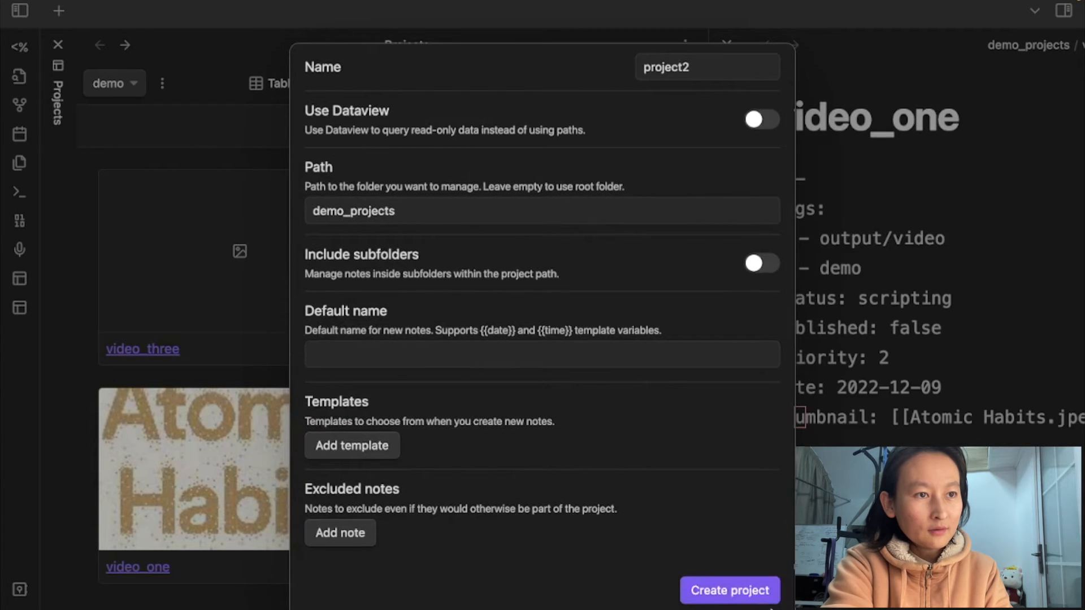
pyautogui.click(368, 444)
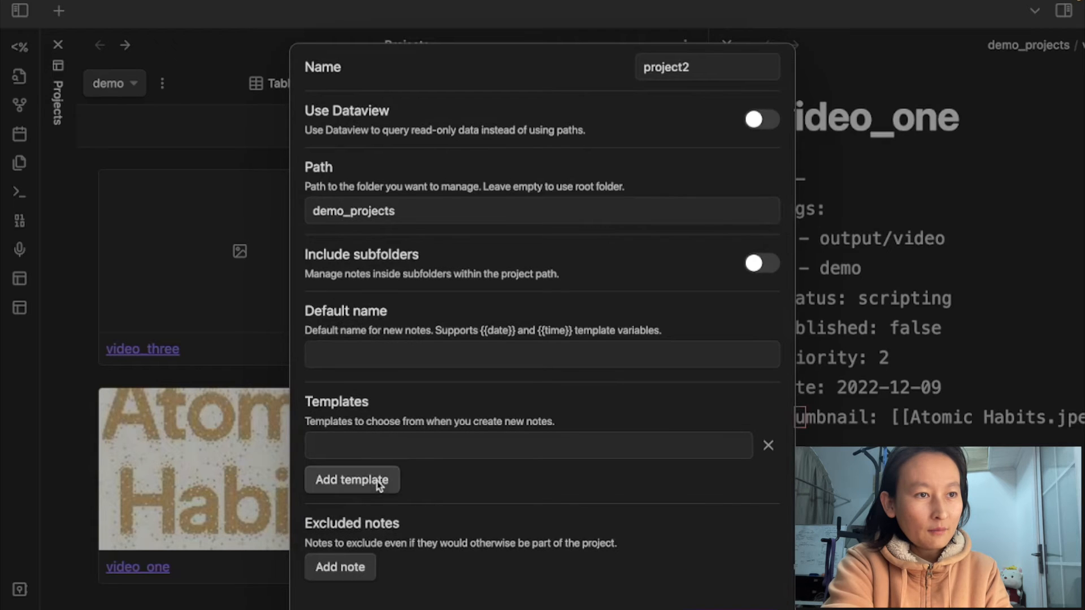
pyautogui.click(408, 446)
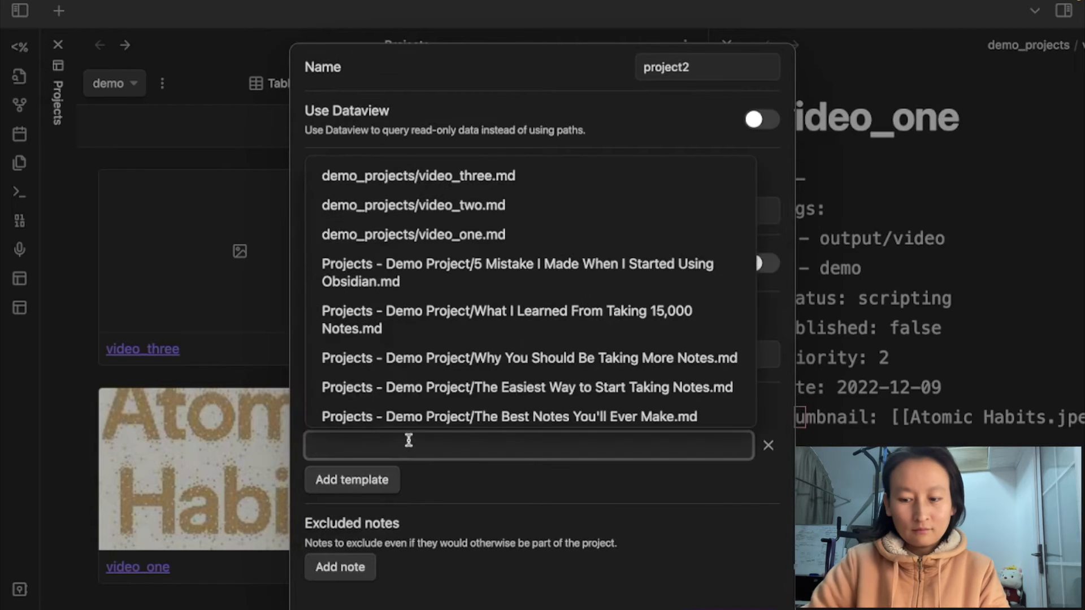
pyautogui.write('temp')
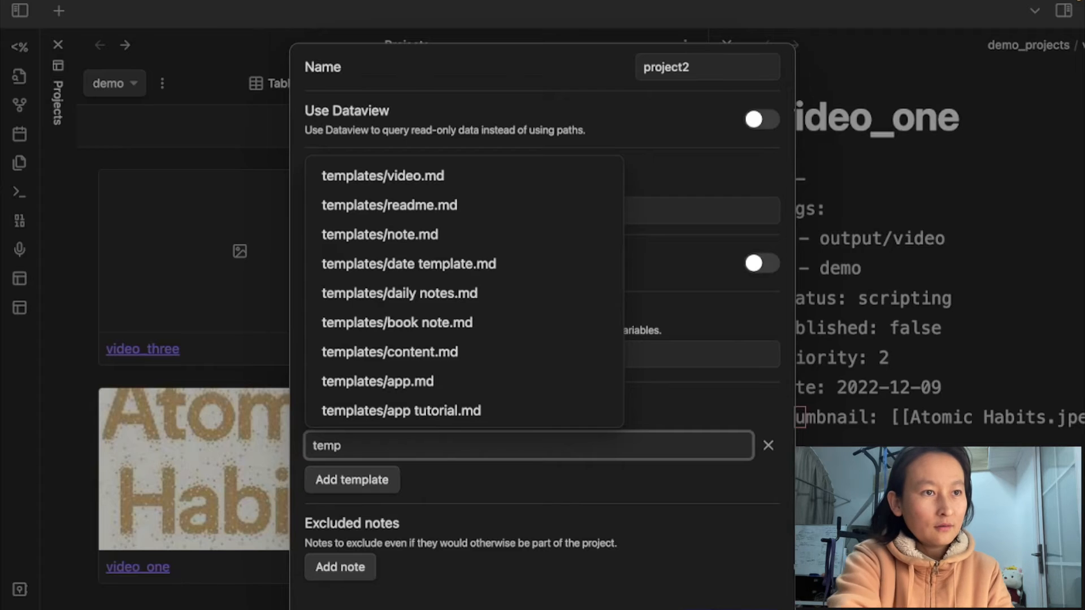
pyautogui.click(429, 176)
pyautogui.scroll(-1, 733, 552)
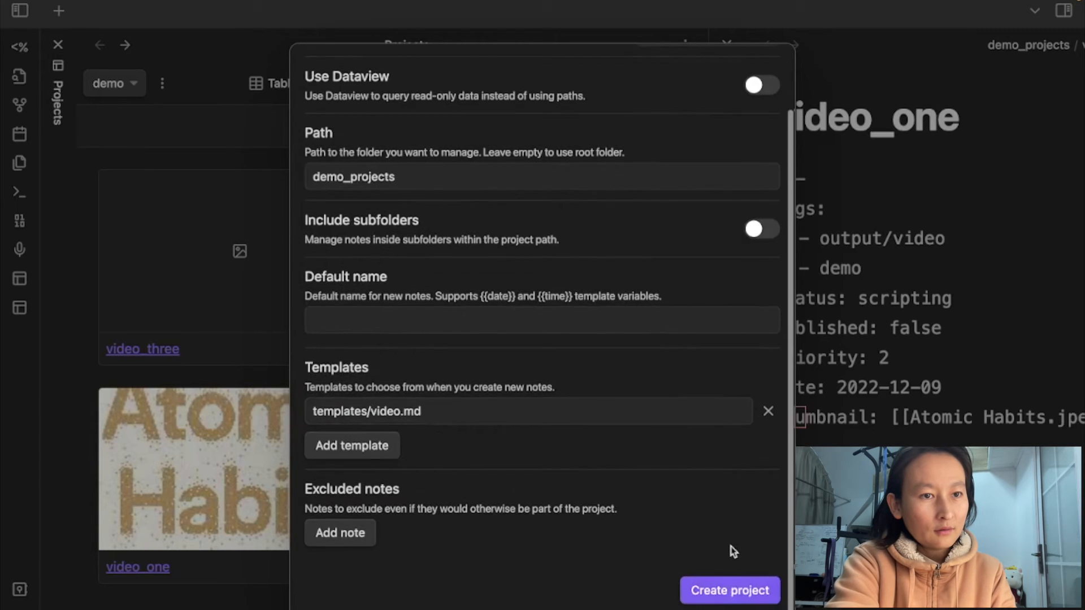
pyautogui.click(721, 591)
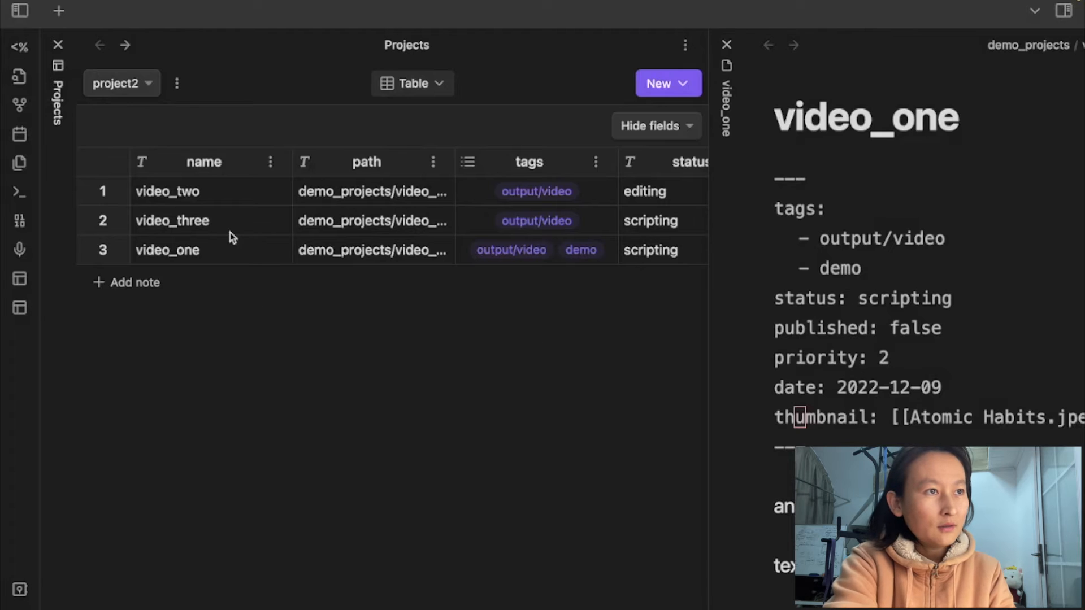
# Examine the list of available projects and the management options offered for project2
pyautogui.click(129, 76)
pyautogui.click(126, 62)
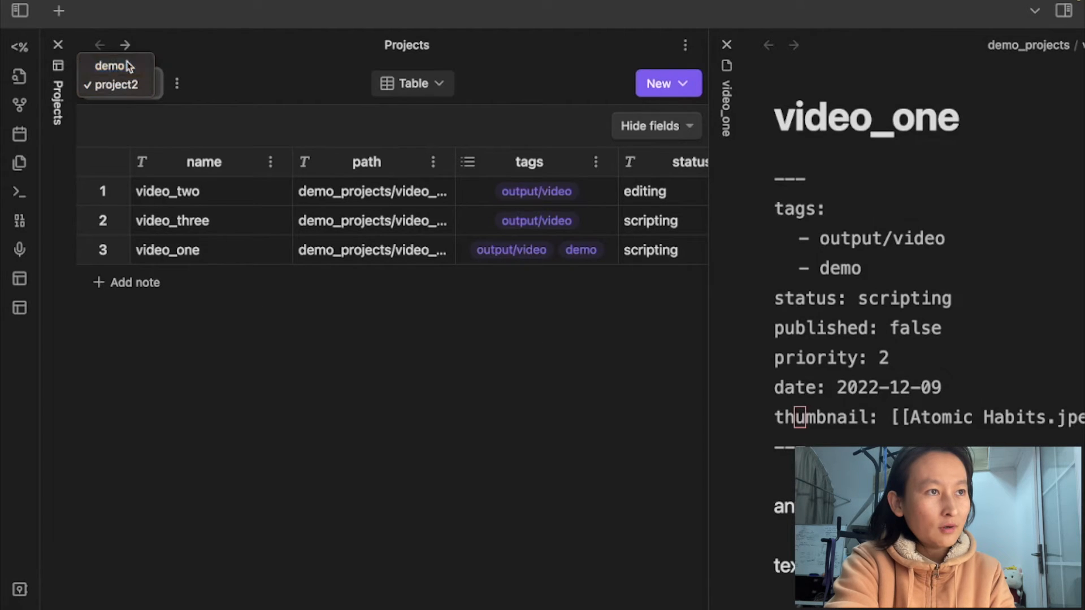
pyautogui.click(134, 88)
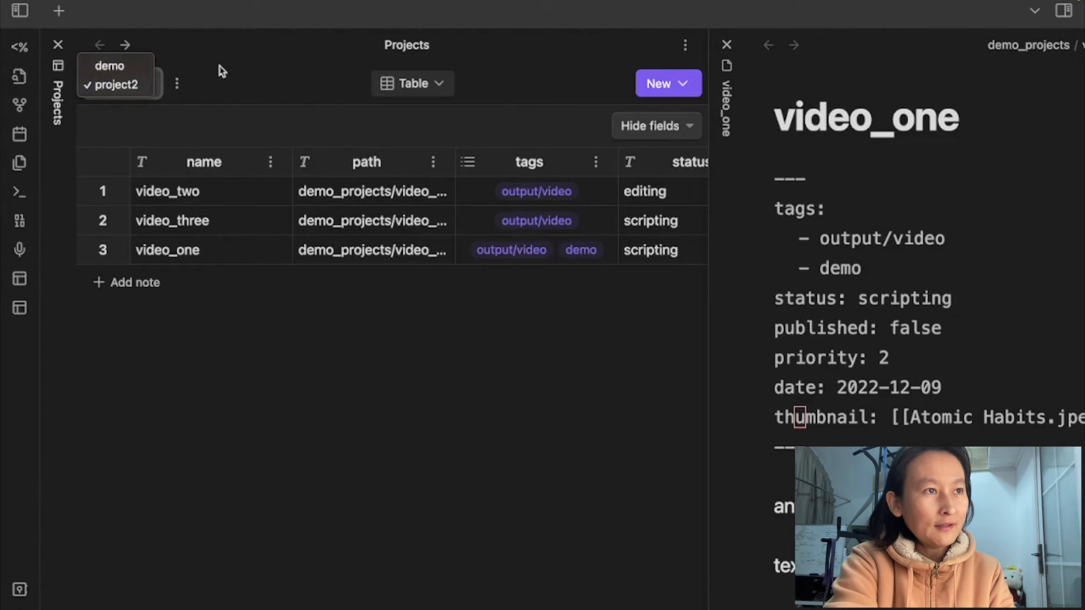
pyautogui.click(222, 70)
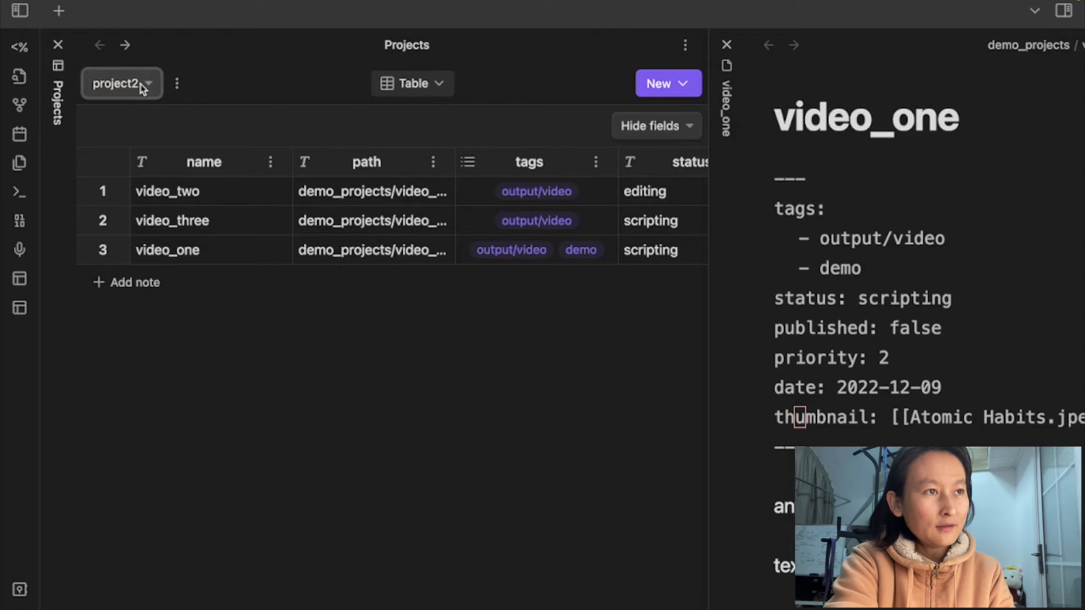
pyautogui.click(141, 88)
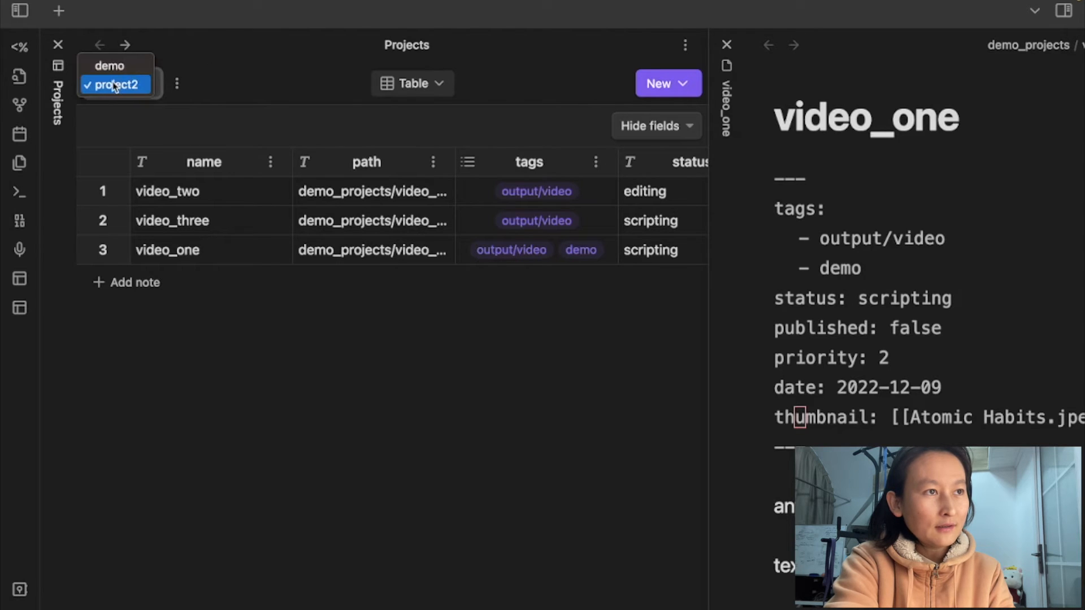
pyautogui.click(174, 85)
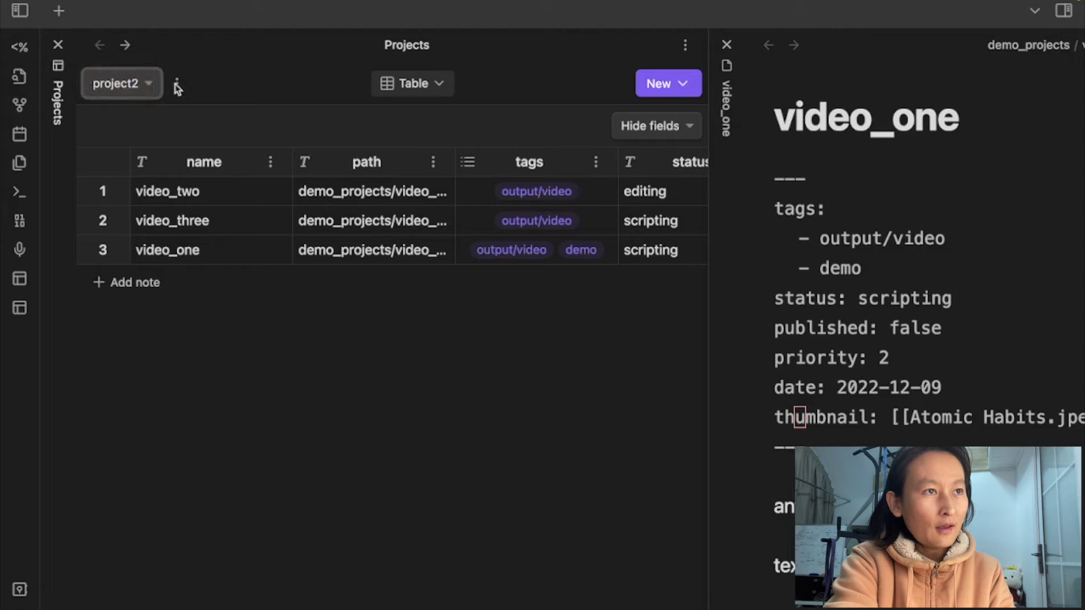
pyautogui.click(177, 88)
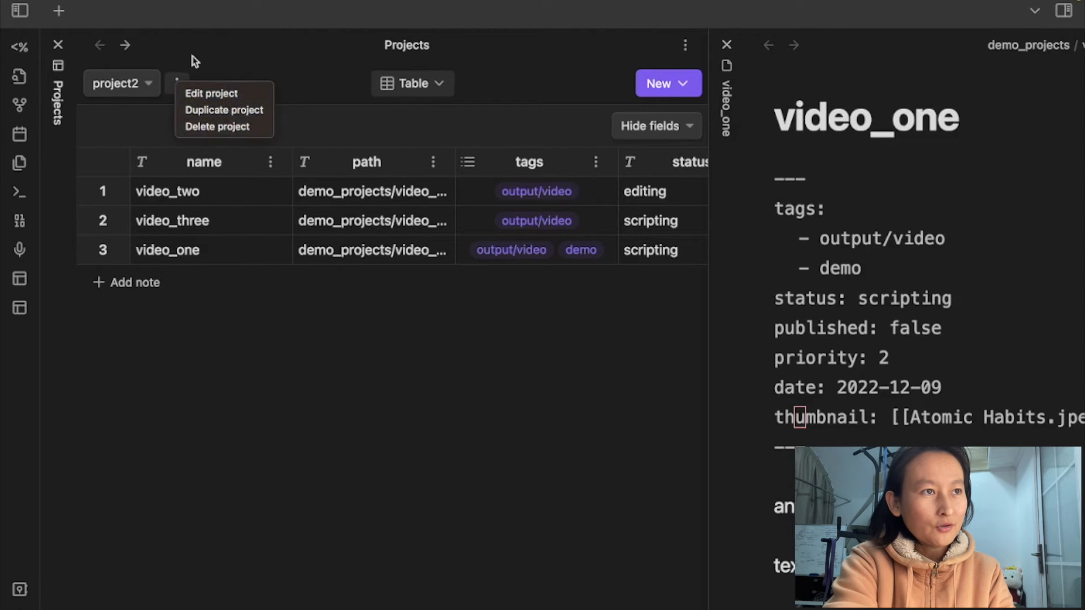
pyautogui.click(221, 43)
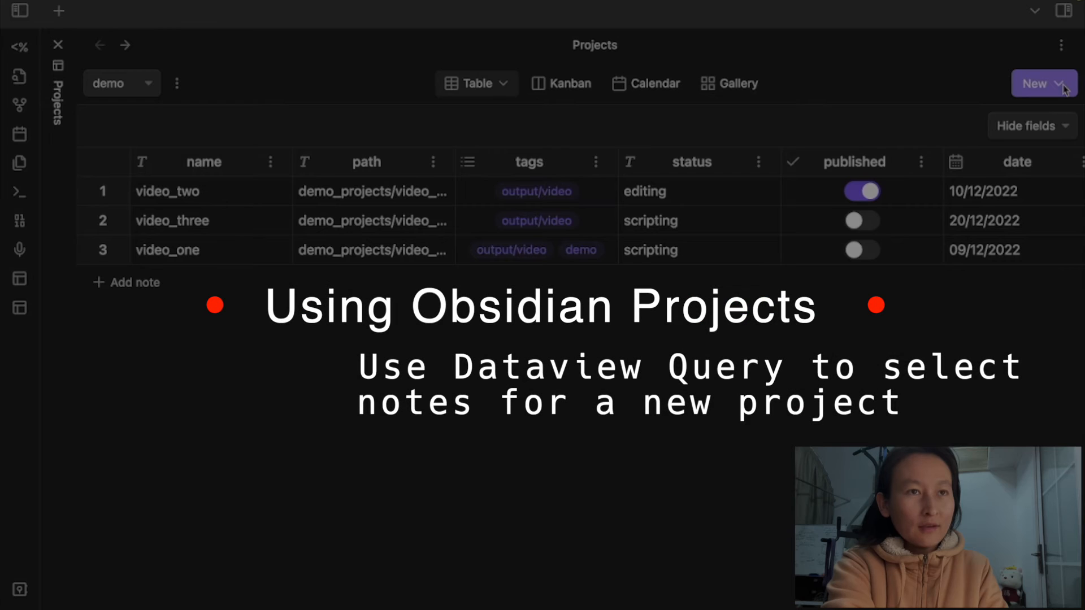
# Start another new project from the demo project and name it dataview_project
pyautogui.click(1061, 85)
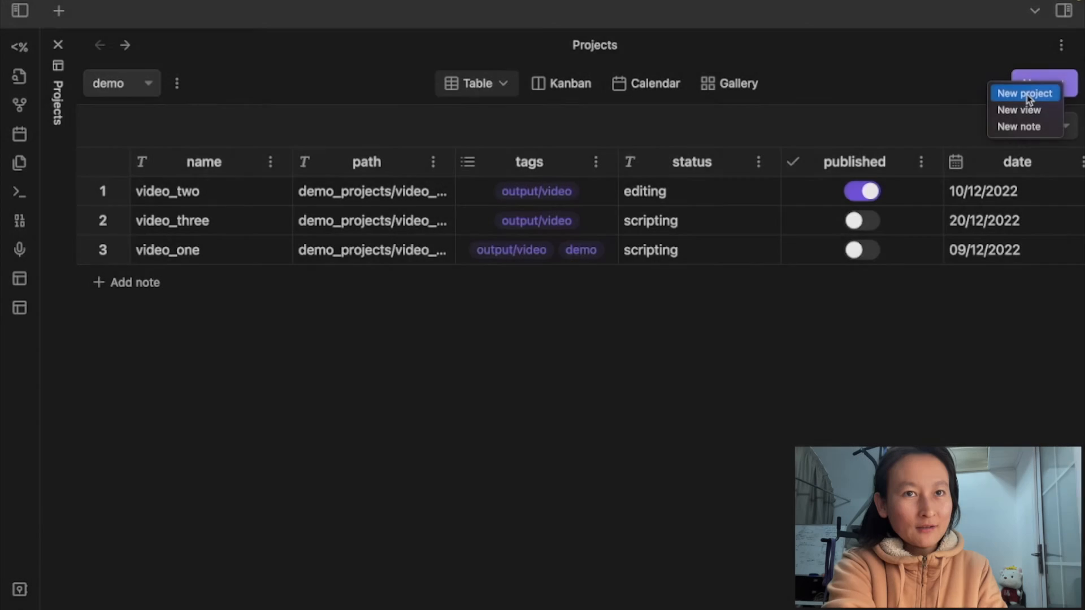
pyautogui.click(1026, 94)
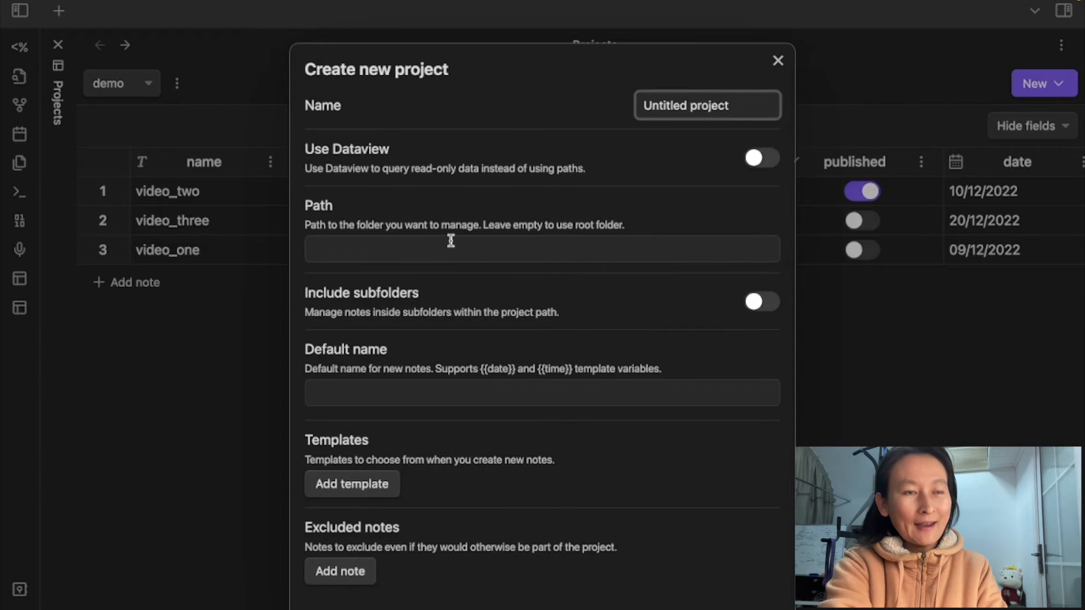
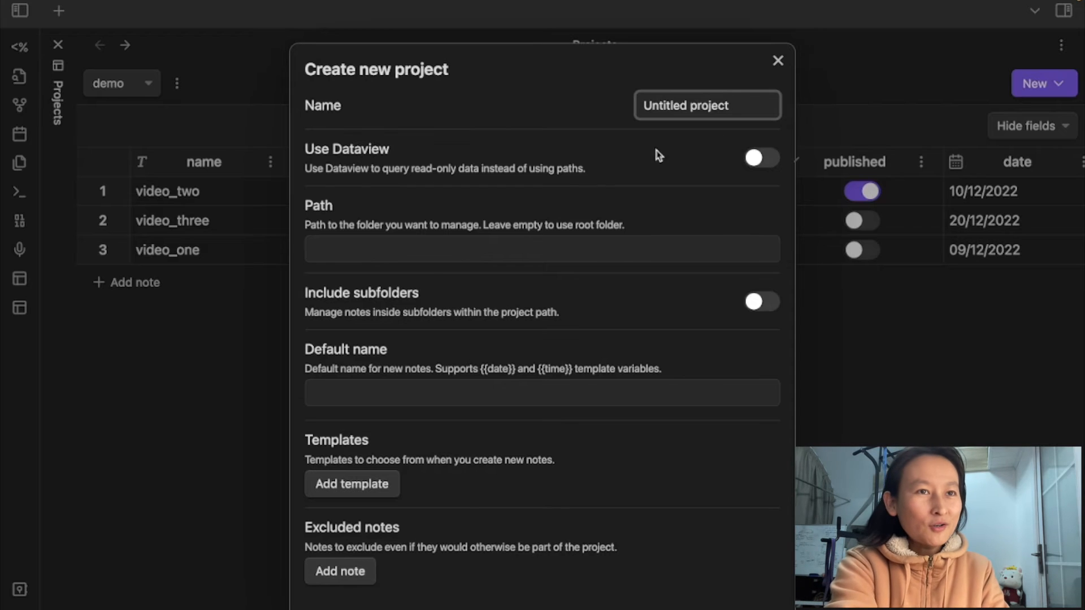
pyautogui.moveTo(733, 104); pyautogui.dragTo(616, 108)
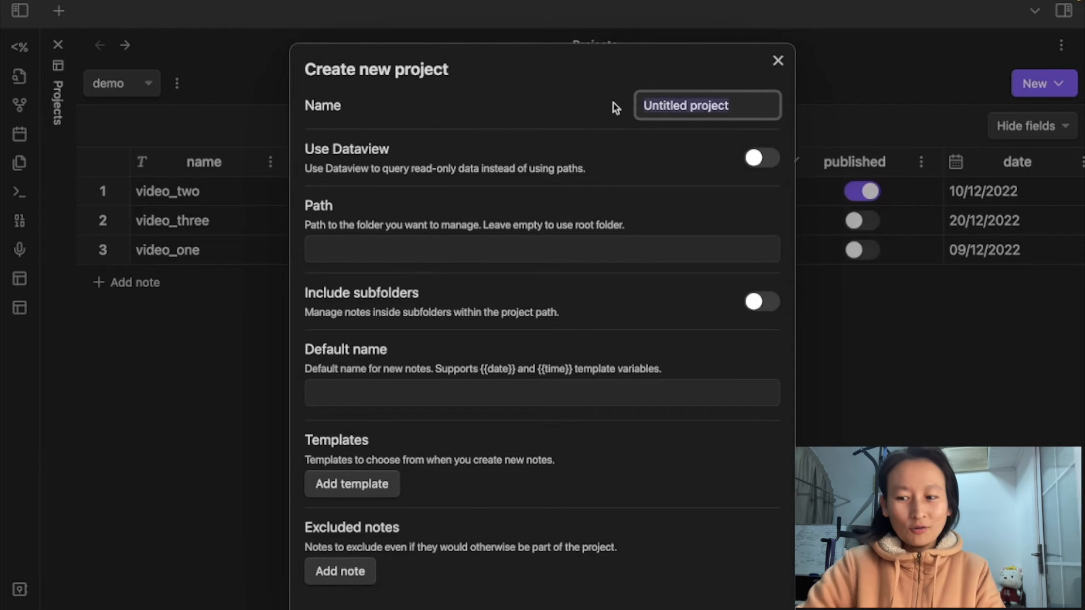
pyautogui.press('BackSpace')
pyautogui.write('da')
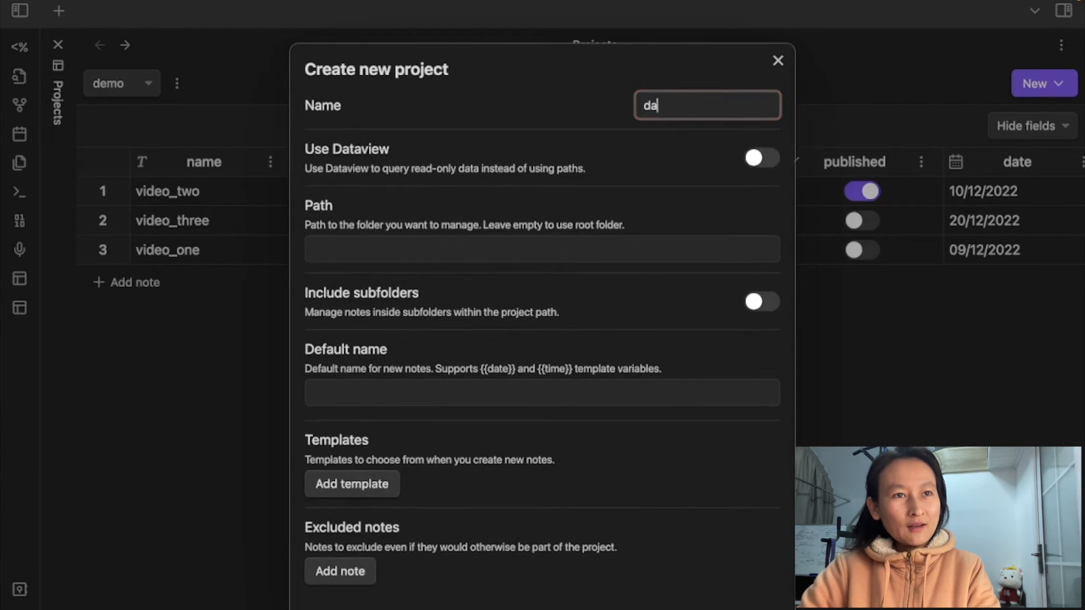
pyautogui.write('taview')
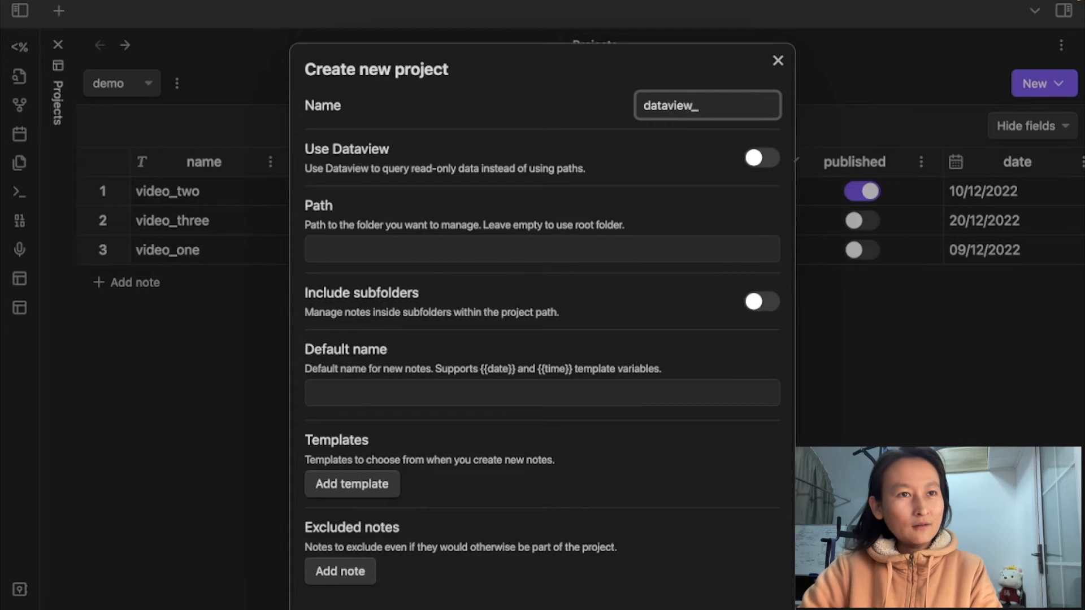
pyautogui.write('_project')
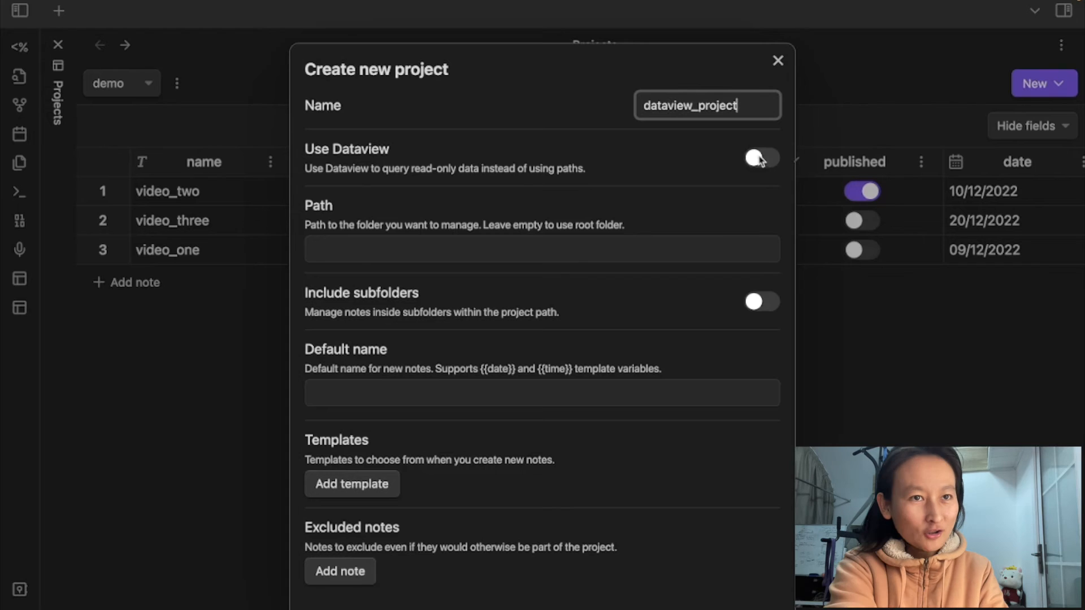
# Enable Dataview for dataview_project and enter the two-line query: table status, published / from "content/pkm"
pyautogui.click(766, 159)
pyautogui.click(417, 261)
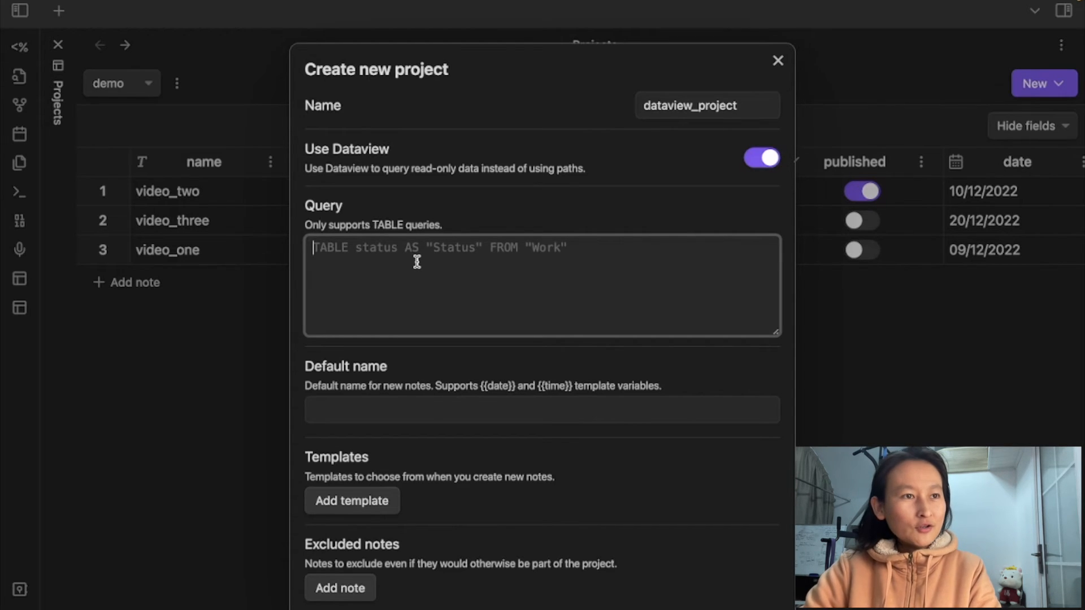
pyautogui.write('table')
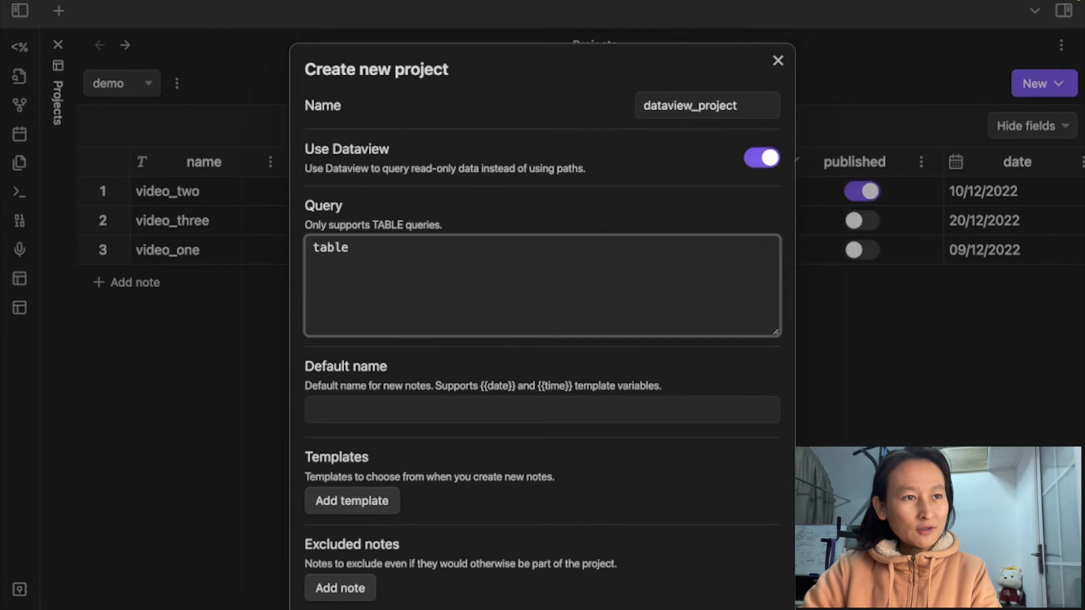
pyautogui.write(' sta')
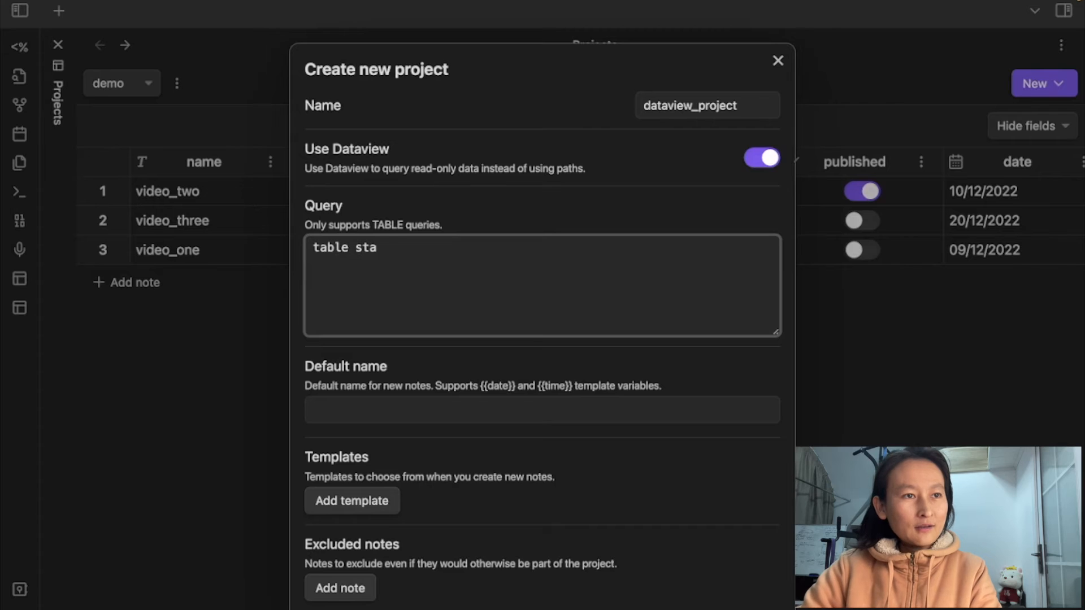
pyautogui.write('tus, pu')
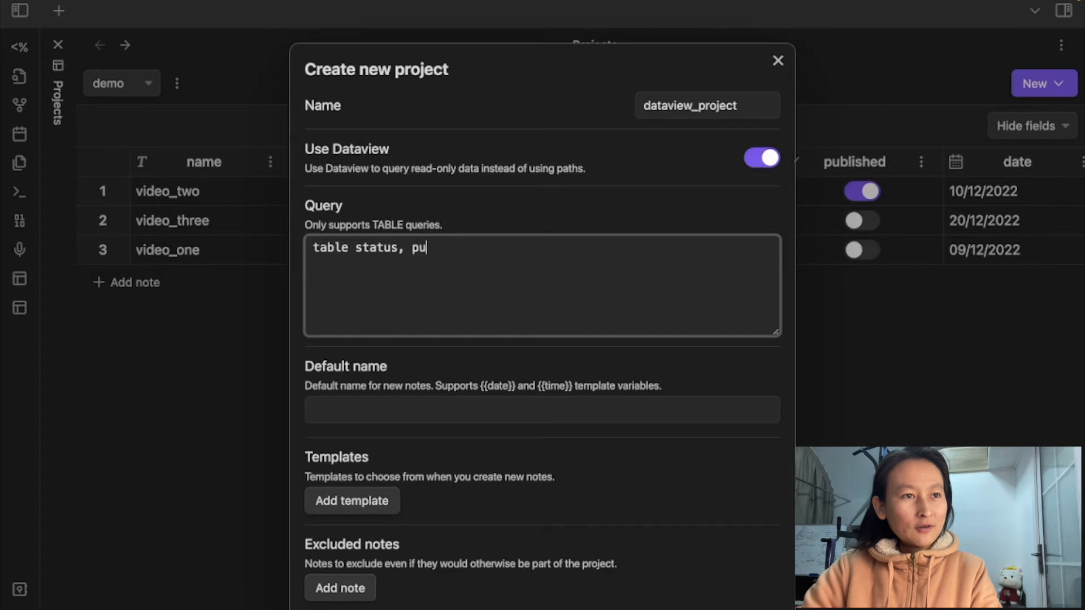
pyautogui.write('blished')
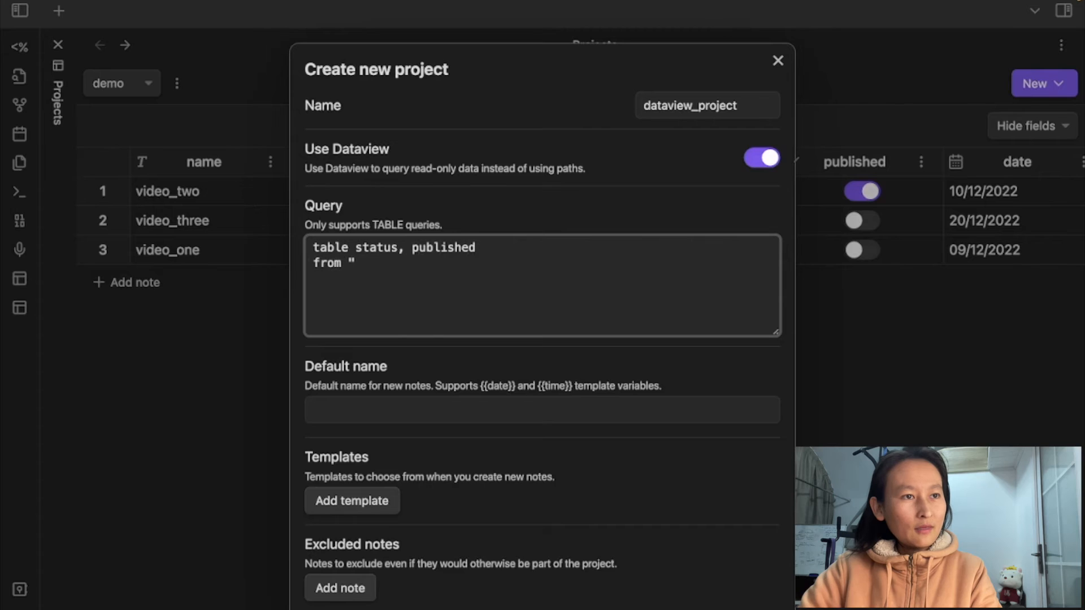
pyautogui.write('content/')
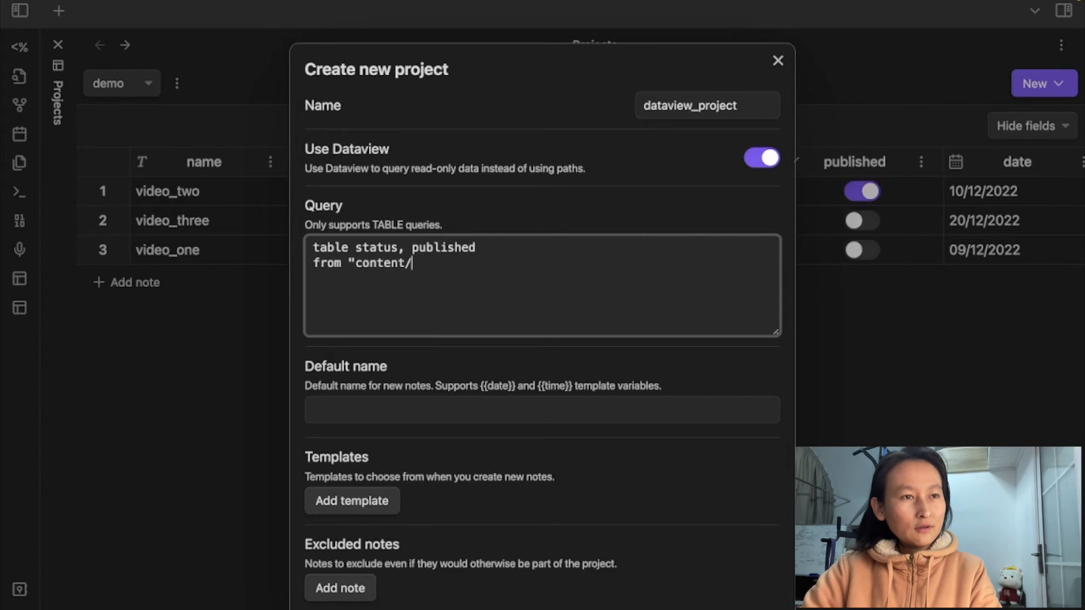
pyautogui.write('pkm')
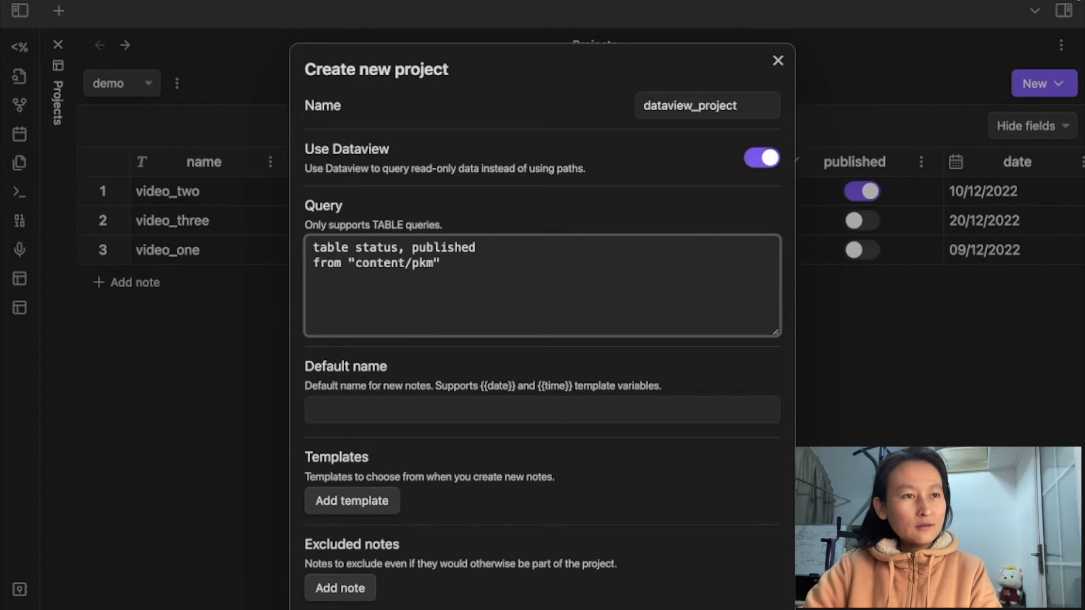
pyautogui.press('Left')
pyautogui.press('Left')
pyautogui.press('Left')
pyautogui.press('Left')
pyautogui.press('Left')
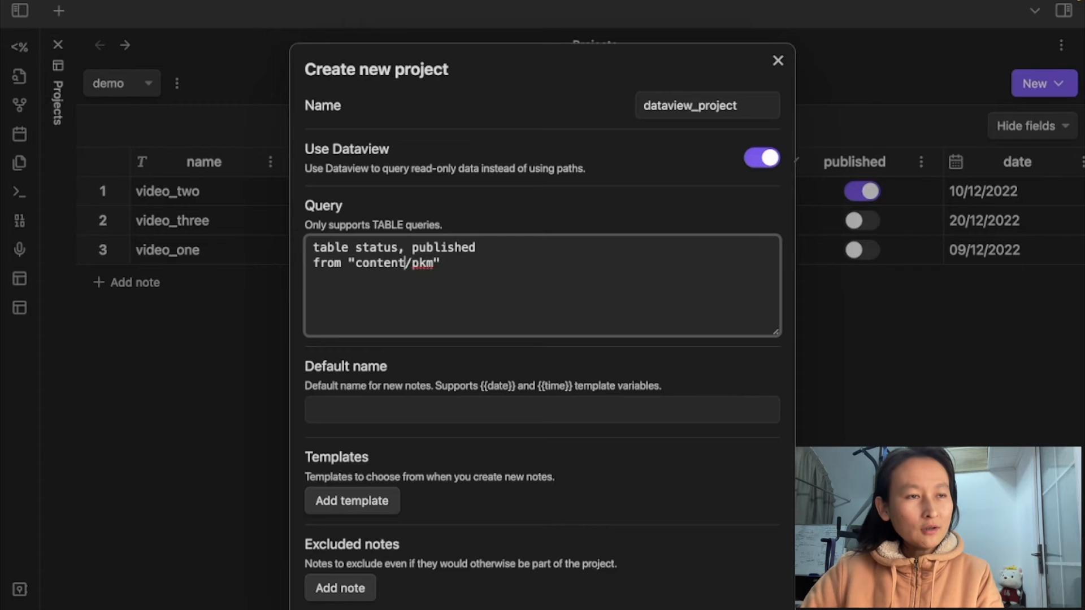
# Abandon the project draft and examine the front matter of the "vb_Automate Your Vault With Dataview" note in content/pkm
pyautogui.click(777, 60)
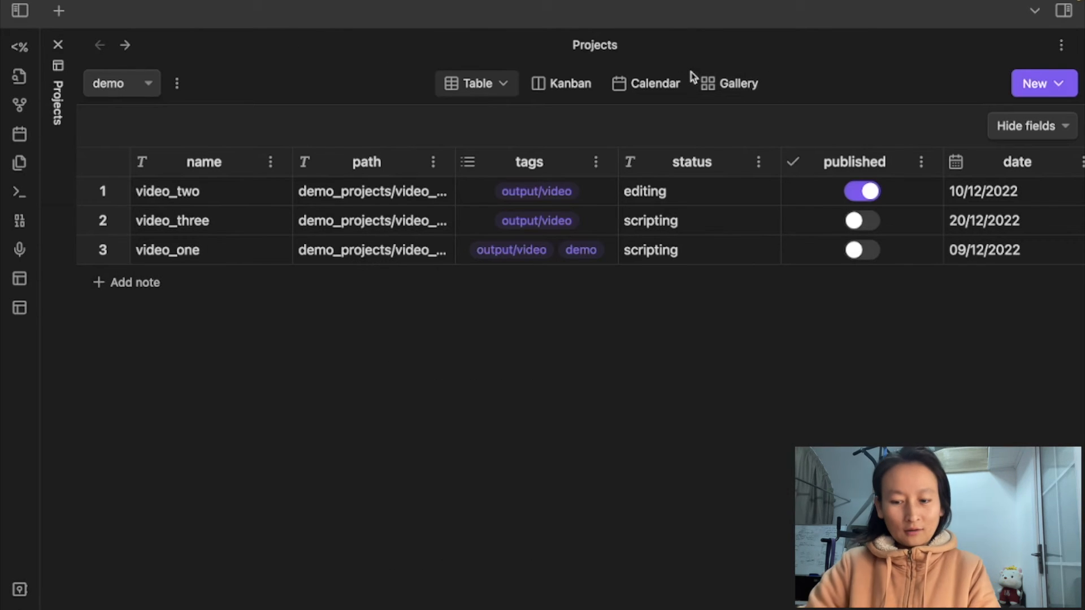
pyautogui.press('super+b')
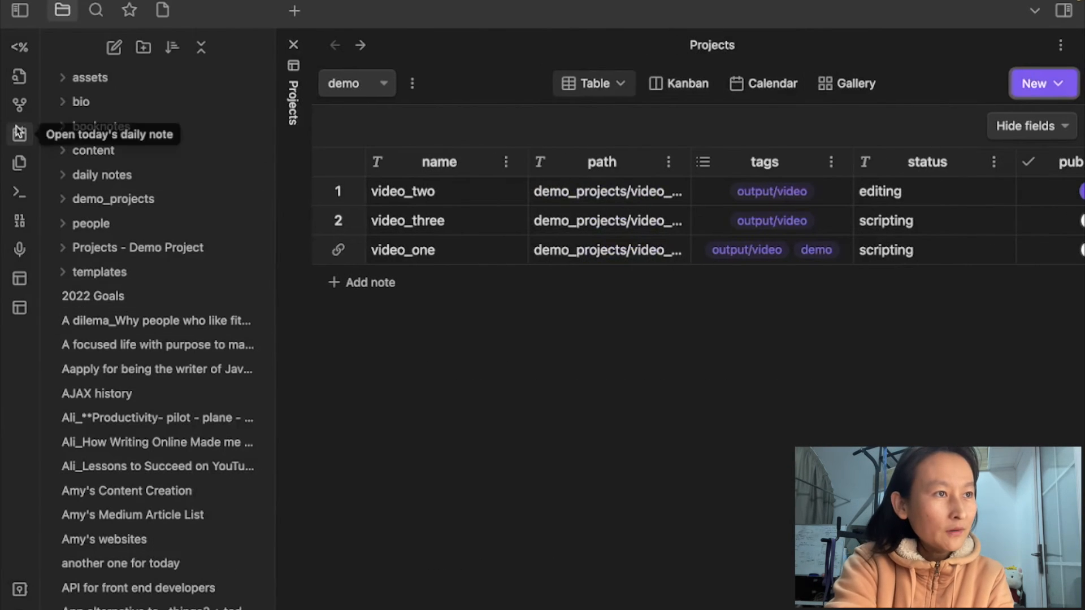
pyautogui.click(62, 151)
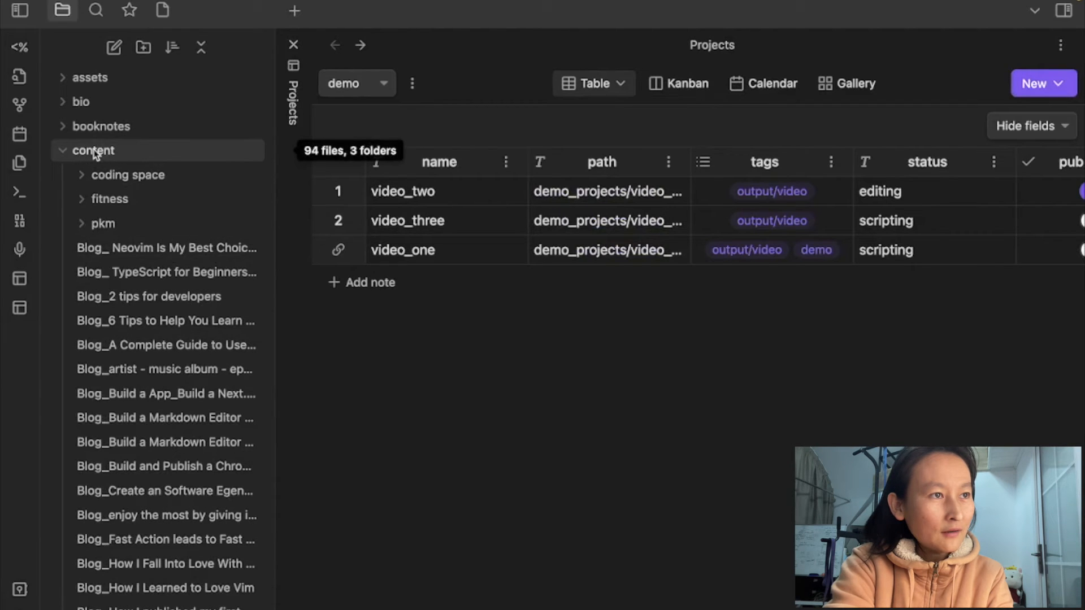
pyautogui.click(83, 225)
pyautogui.scroll(-3, 159, 395)
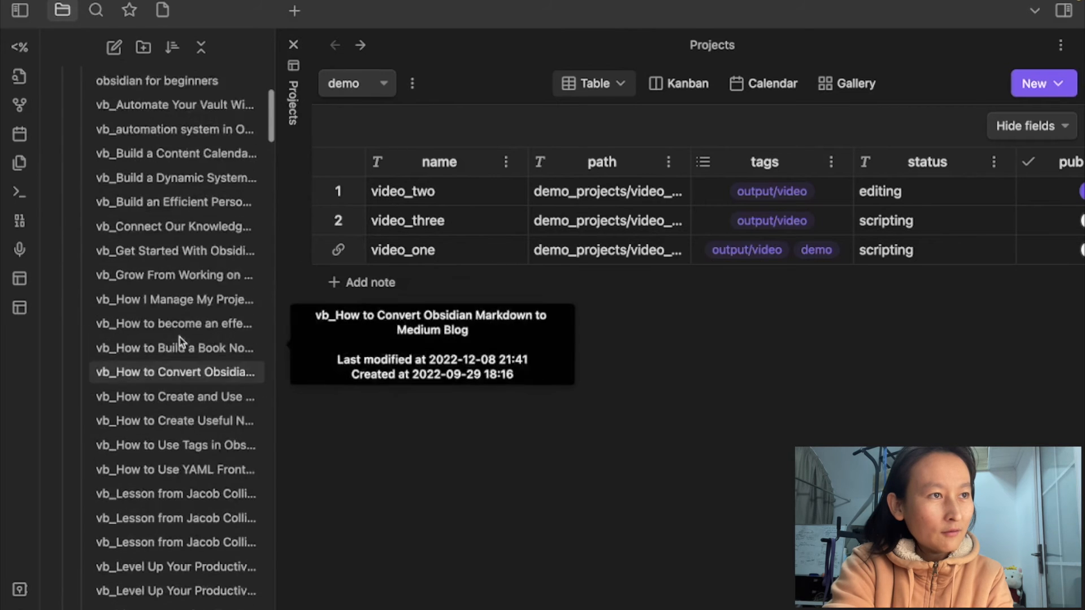
pyautogui.scroll(4, 180, 342)
pyautogui.click(170, 299)
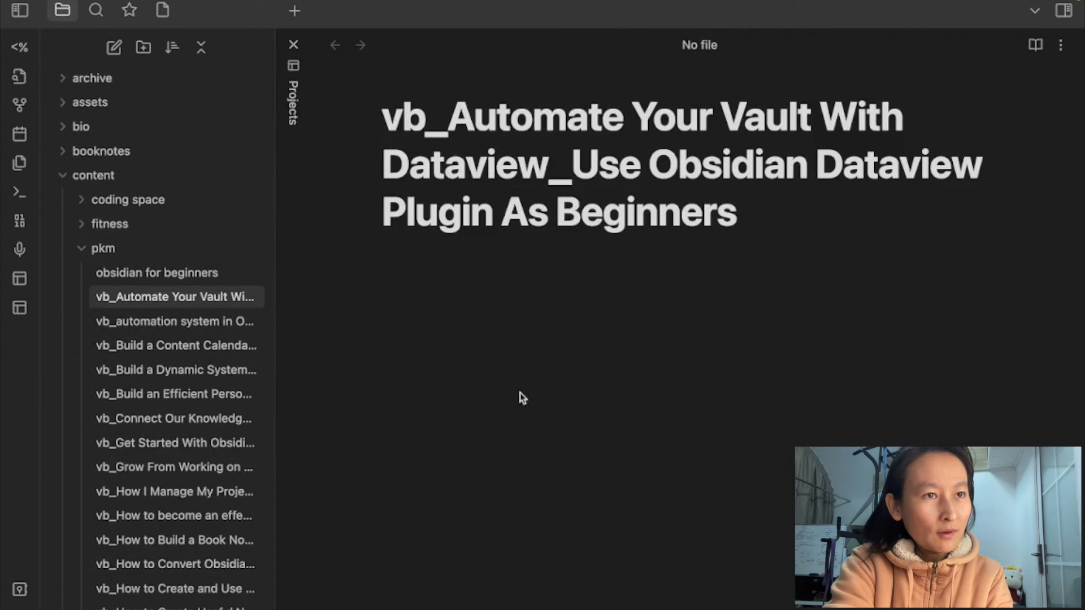
pyautogui.scroll(-1, 560, 434)
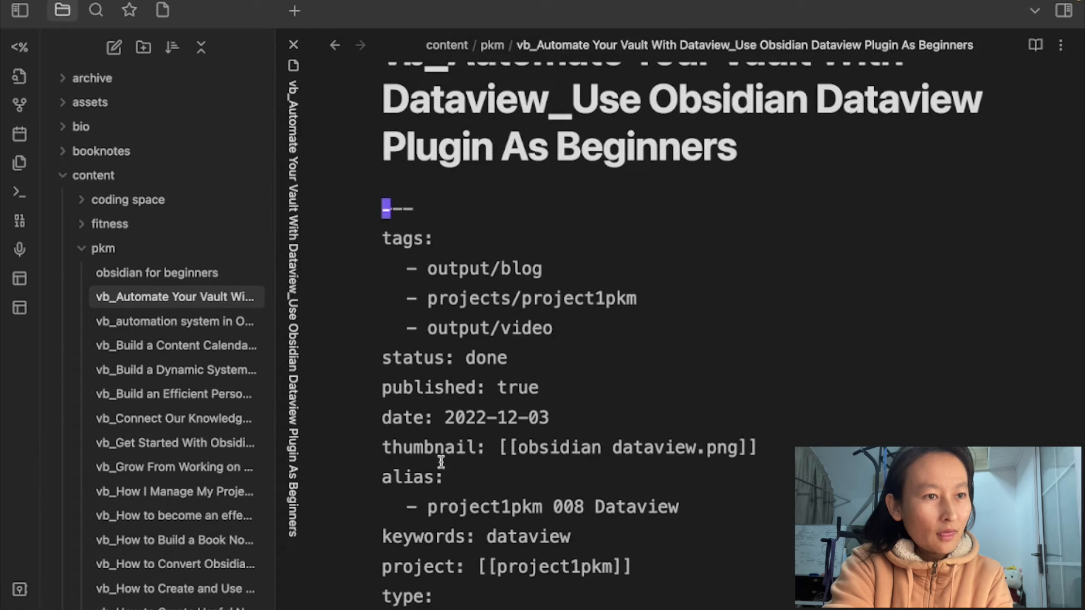
# Collapse the pkm folder, hide the file list and return from the note to the demo project table
pyautogui.click(86, 249)
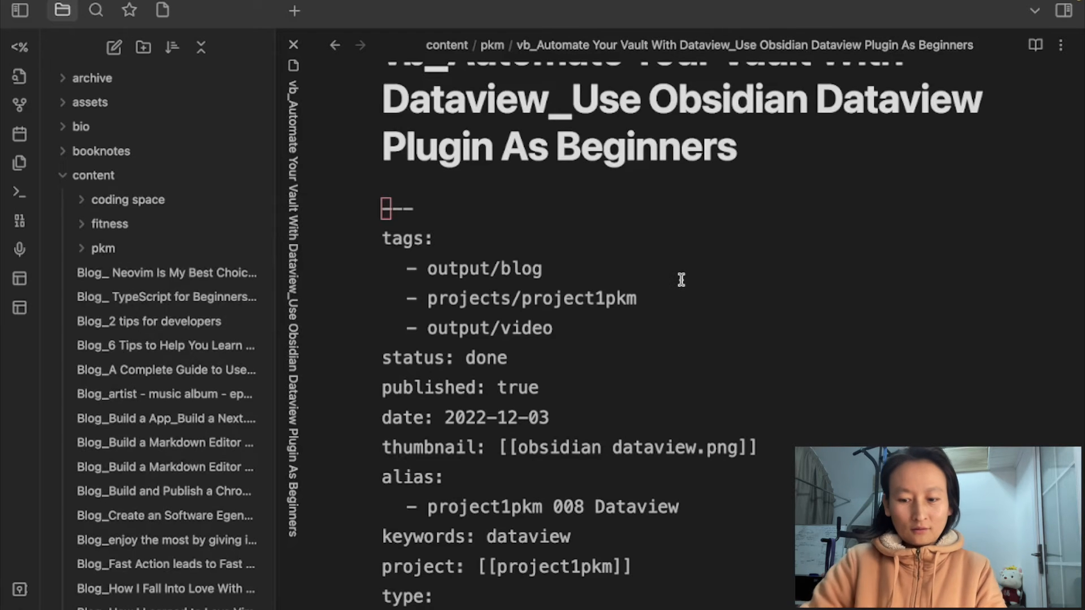
pyautogui.press('super+b')
pyautogui.scroll(2, 682, 280)
pyautogui.click(610, 372)
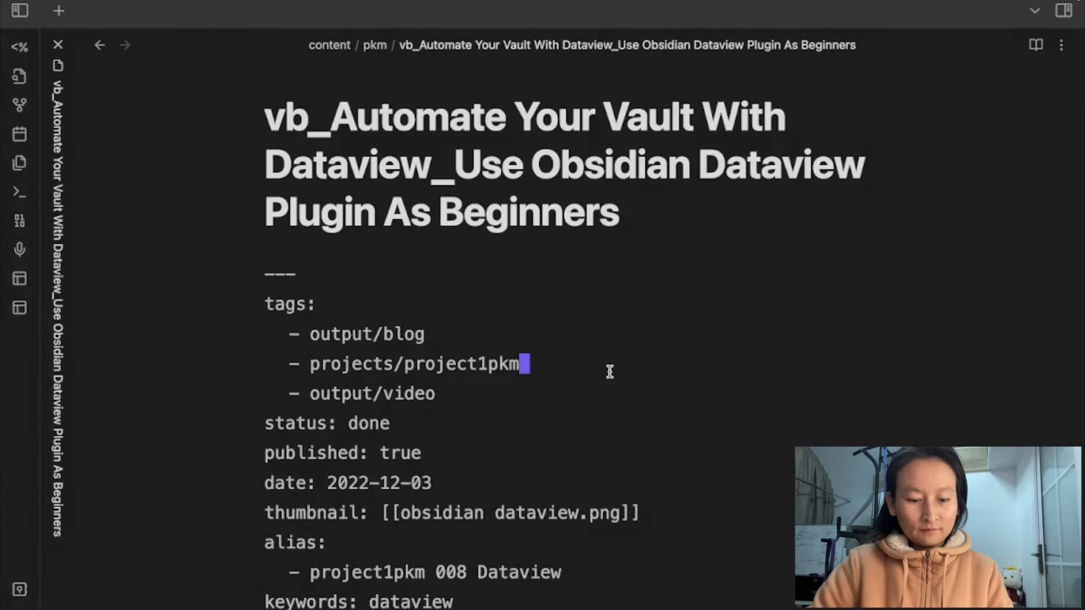
pyautogui.press('alt+super+Left')
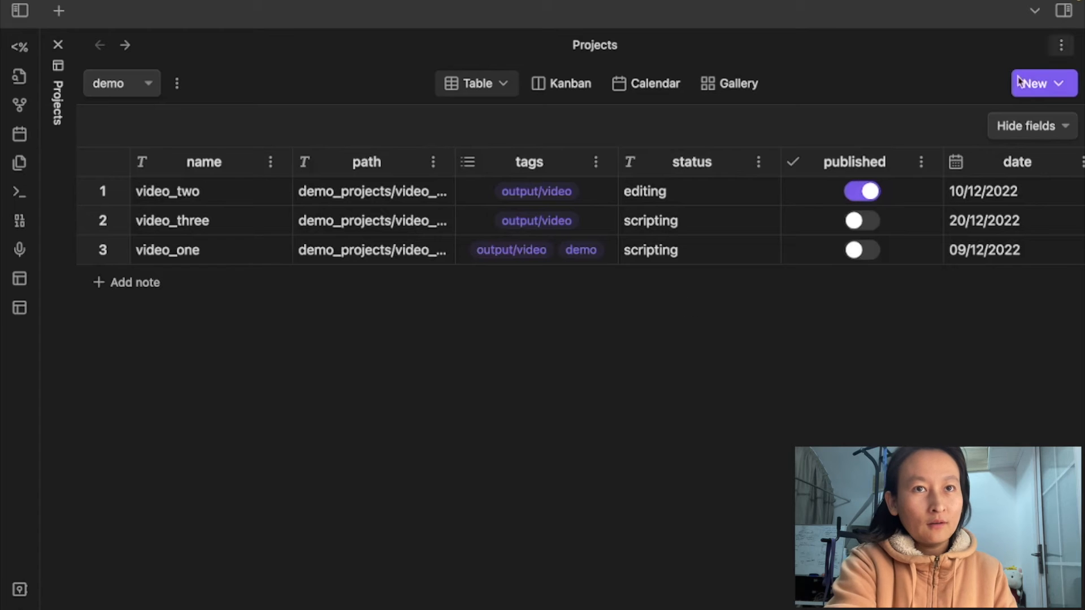
# Start a new project from the demo project again and name it dataview_project
pyautogui.click(1044, 90)
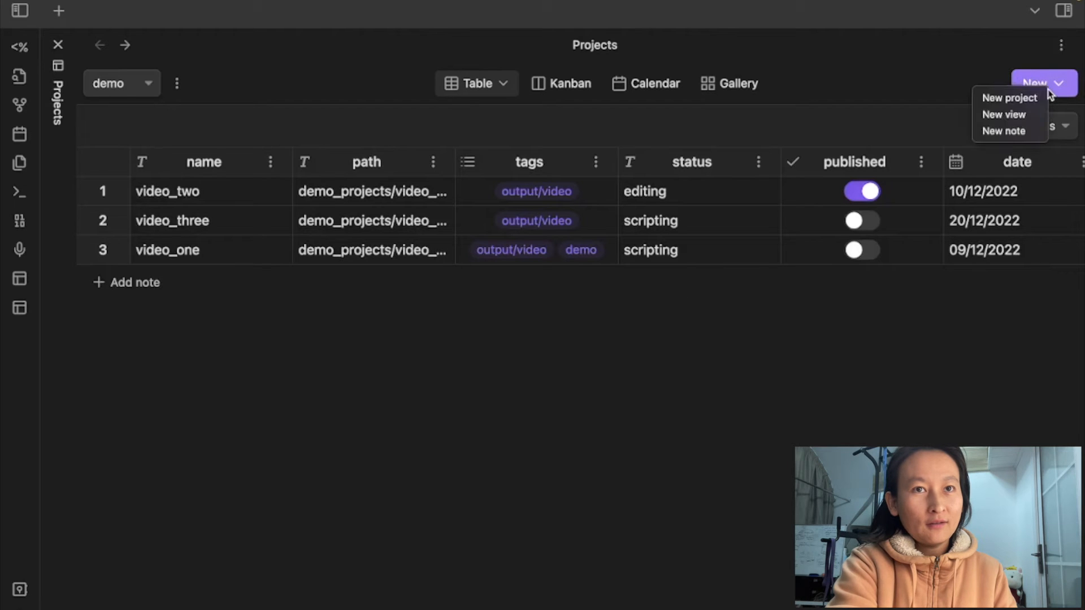
pyautogui.click(1022, 102)
pyautogui.doubleClick(730, 106)
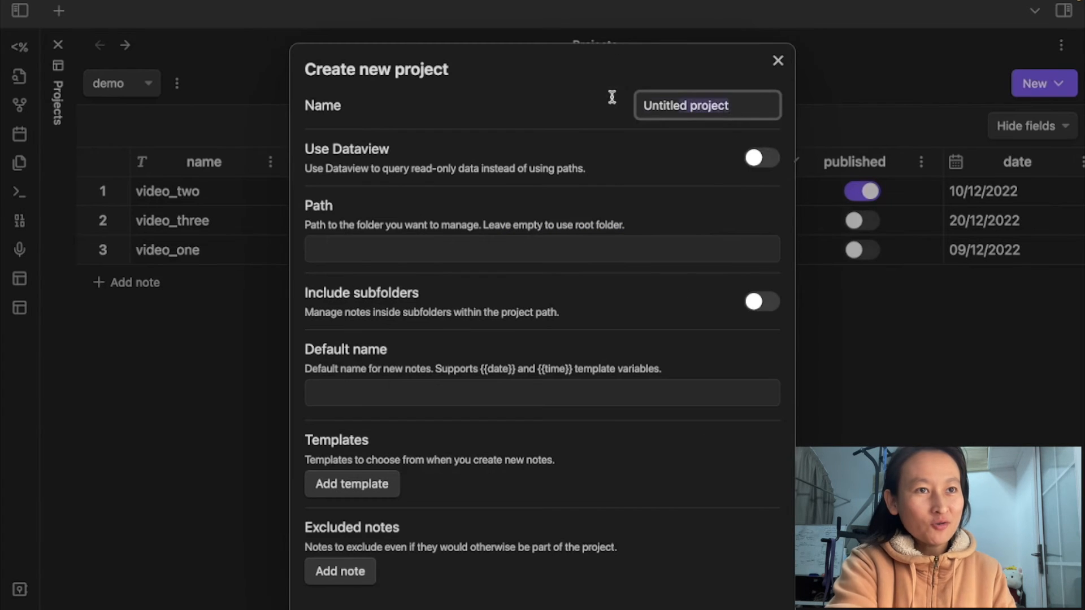
pyautogui.hotkey('ctrl', 'a')
pyautogui.press('BackSpace')
pyautogui.write('dat')
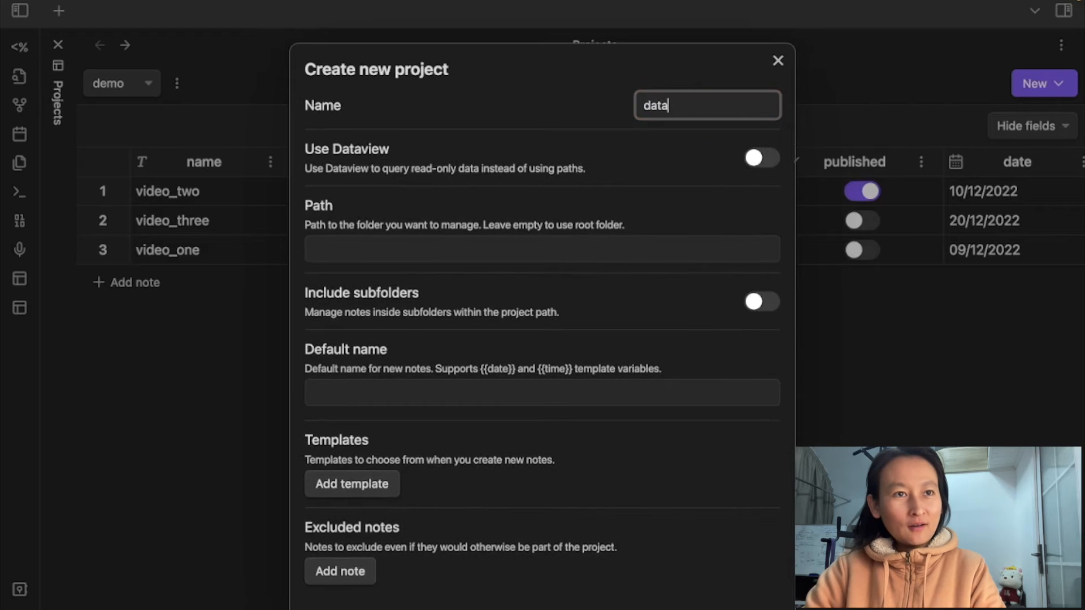
pyautogui.write('aview_project')
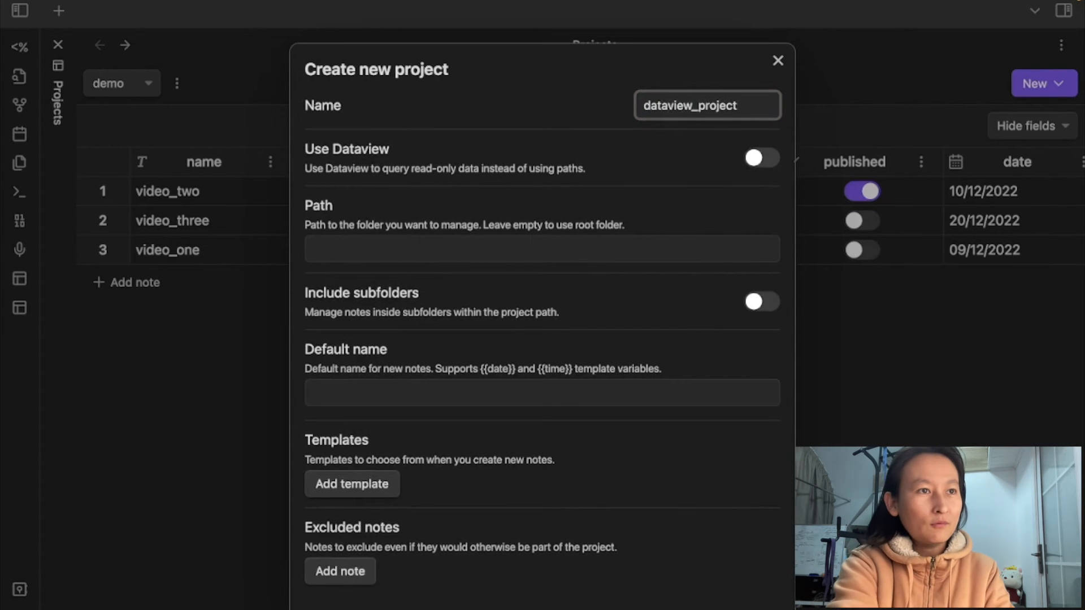
# Enable Dataview for the new project and enter the two-line query: table status, published, date, tags / from "content/pkm"
pyautogui.click(770, 160)
pyautogui.click(369, 266)
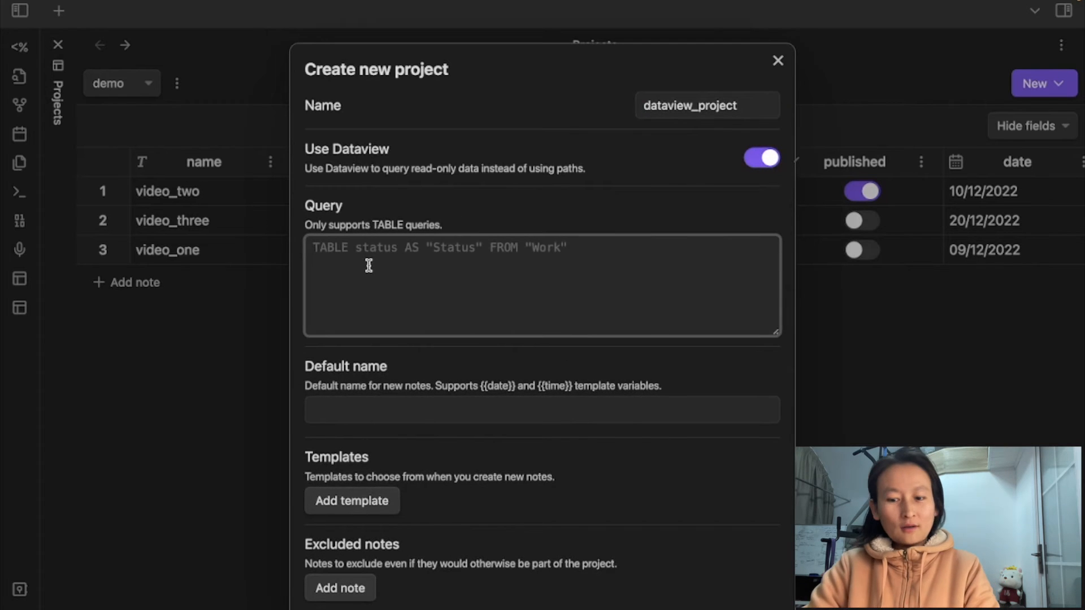
pyautogui.write('table sta')
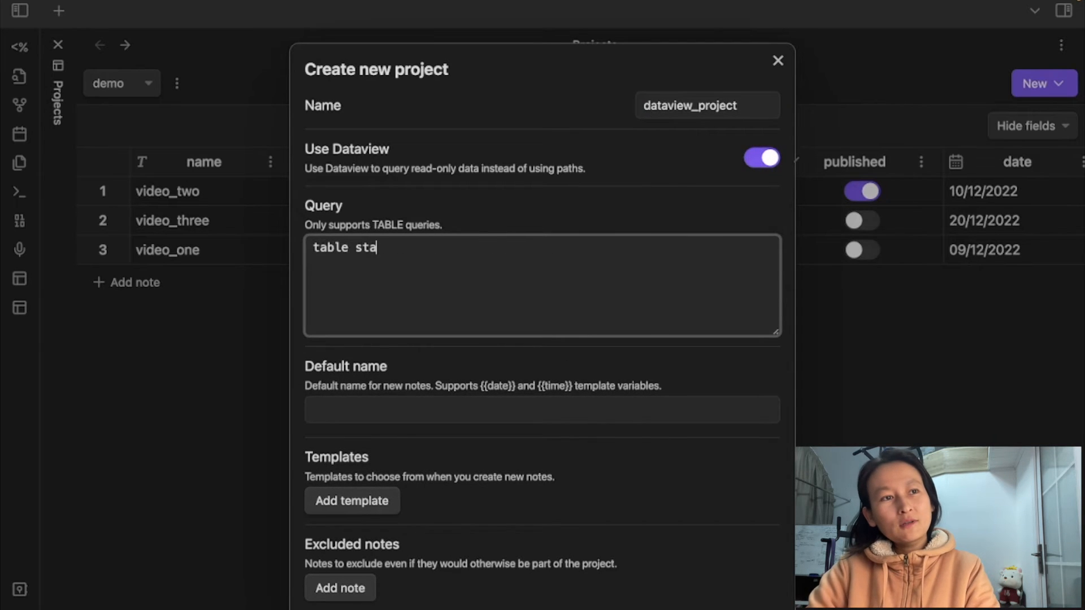
pyautogui.write('tus, publishe')
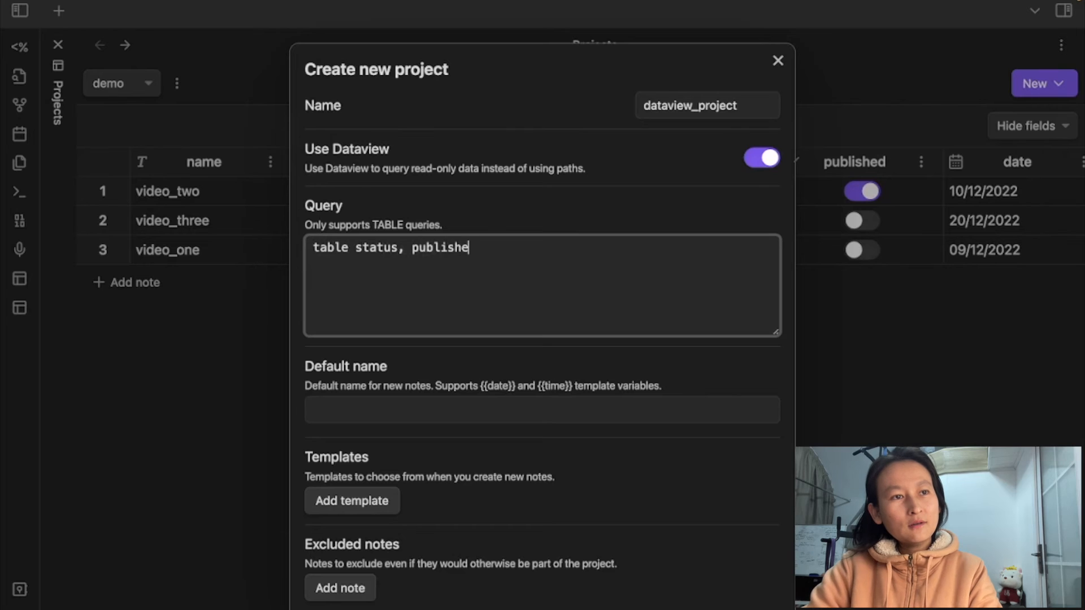
pyautogui.write('d, date, ')
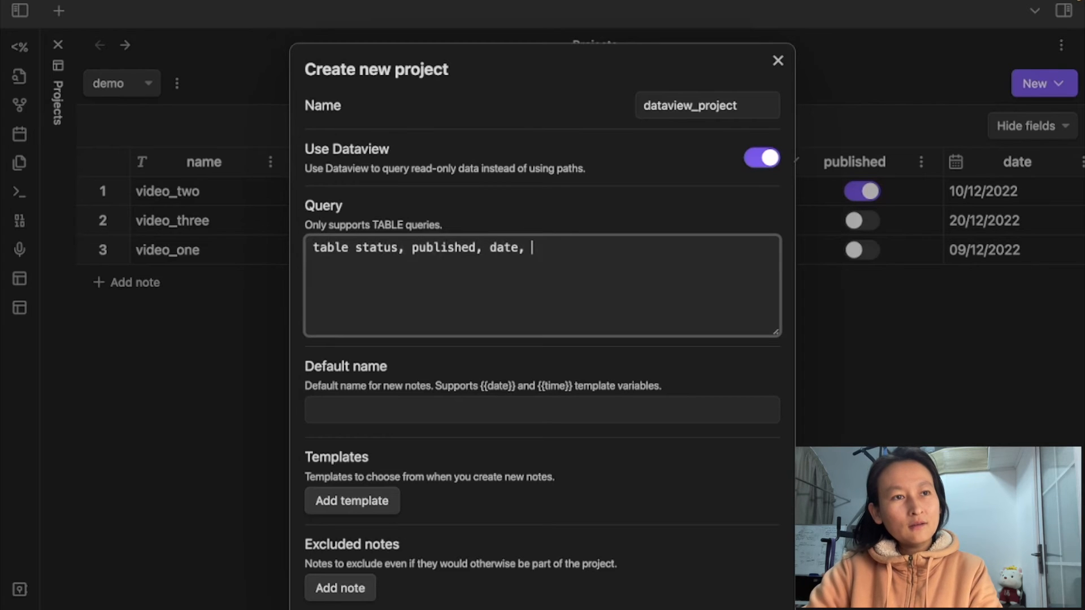
pyautogui.write('tags ')
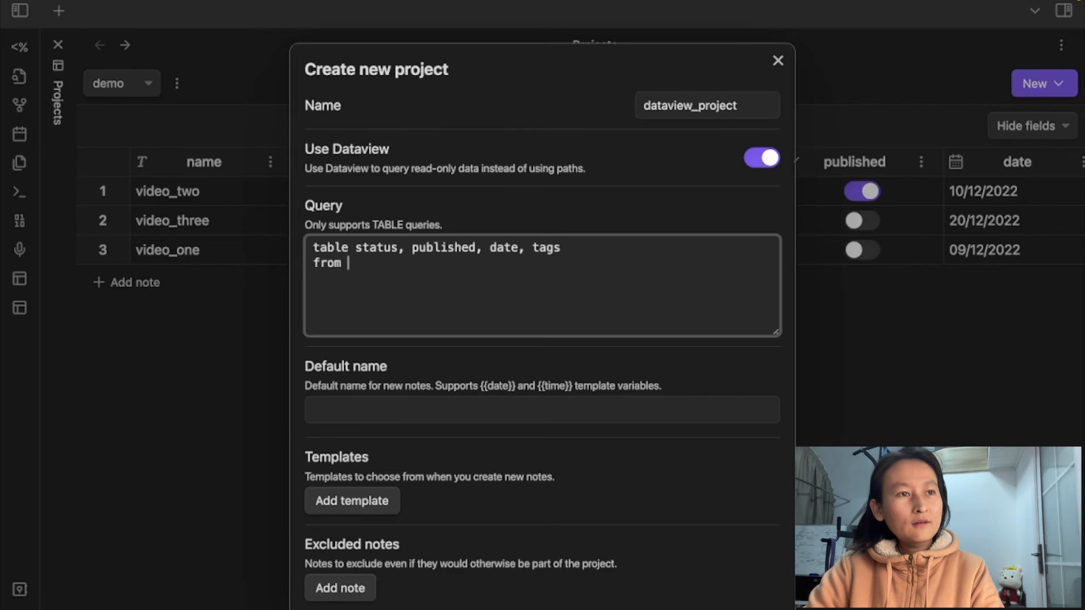
pyautogui.write('from "content/pkm')
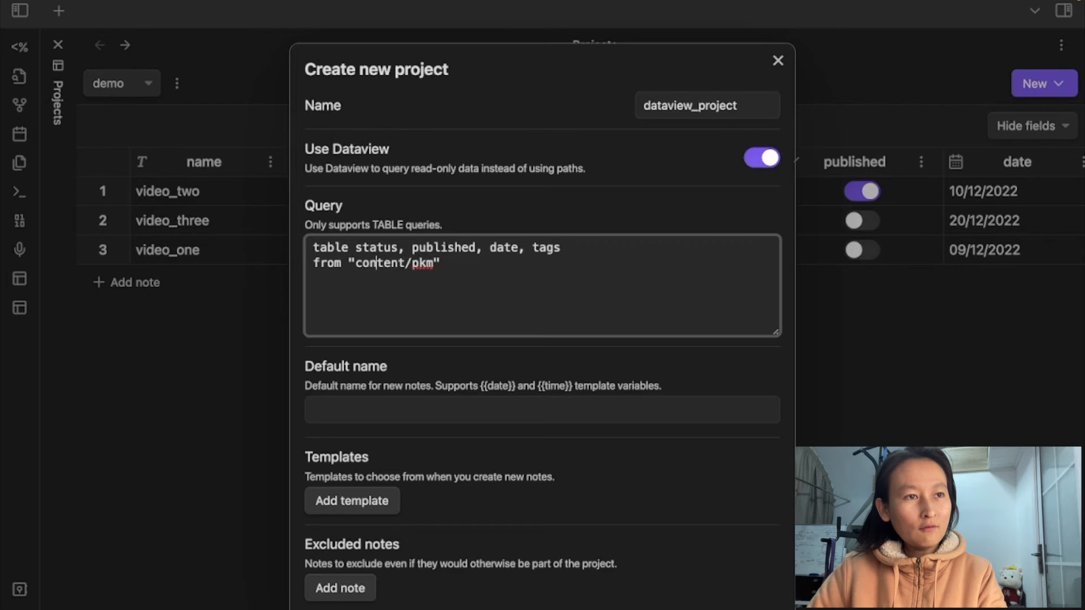
pyautogui.press('Right')
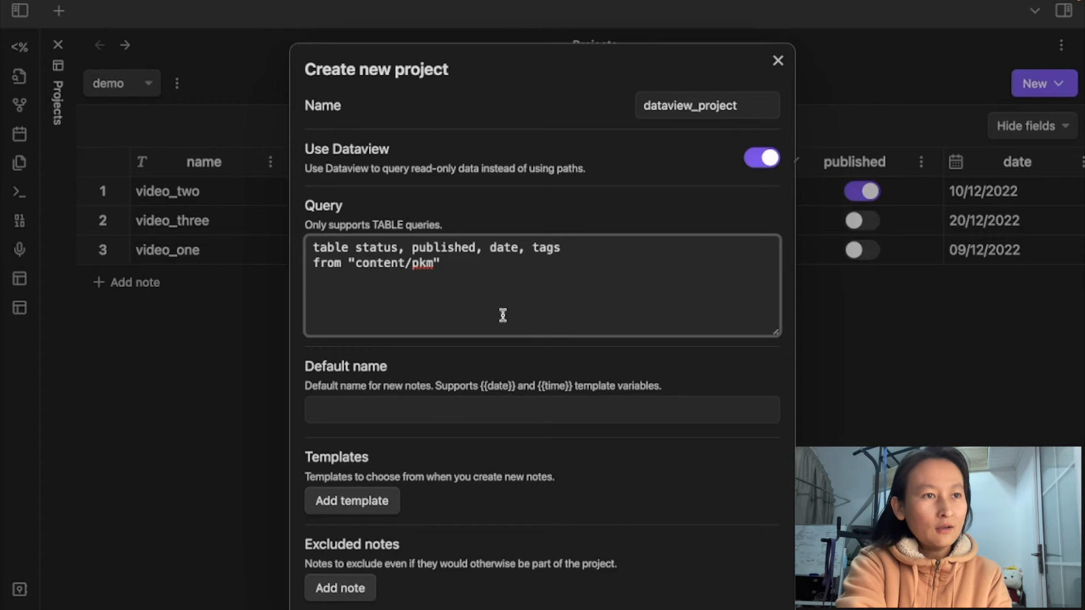
pyautogui.press('End')
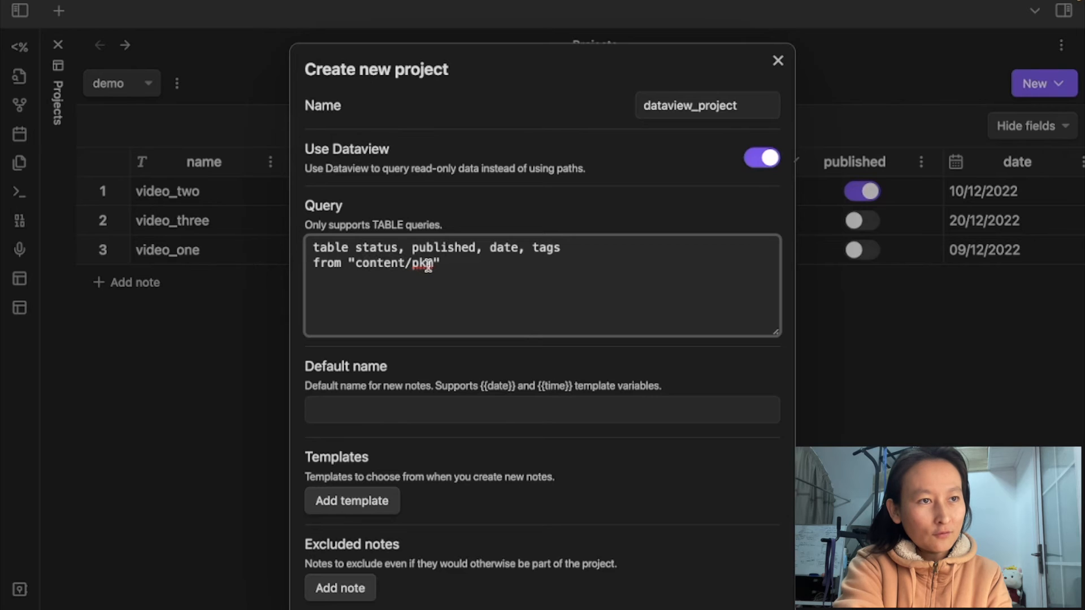
# Review the remaining project settings and create dataview_project without a default name or template
pyautogui.scroll(-2, 536, 356)
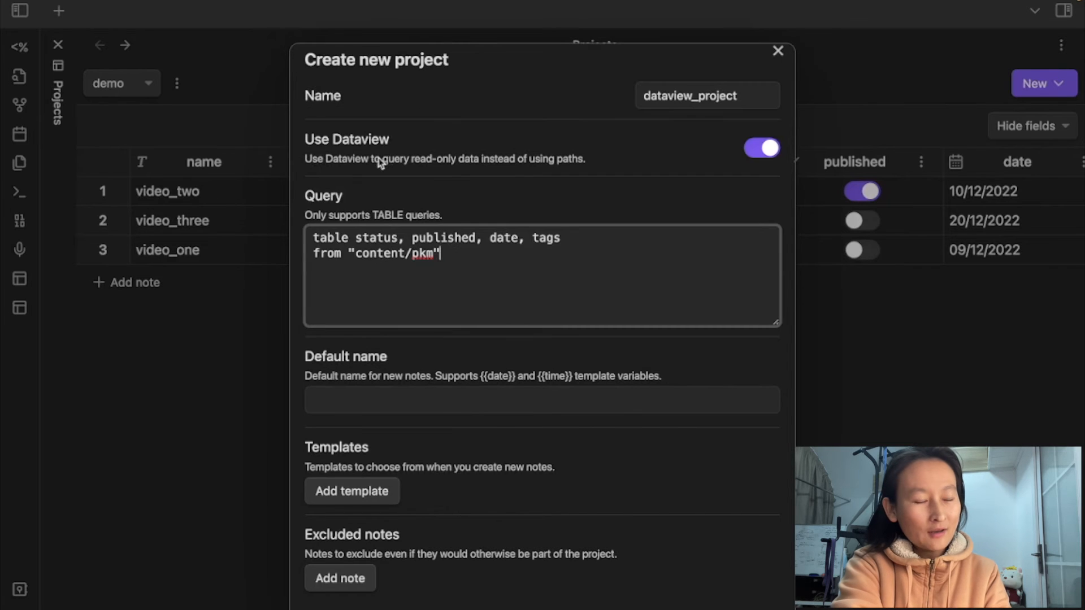
pyautogui.scroll(2, 381, 162)
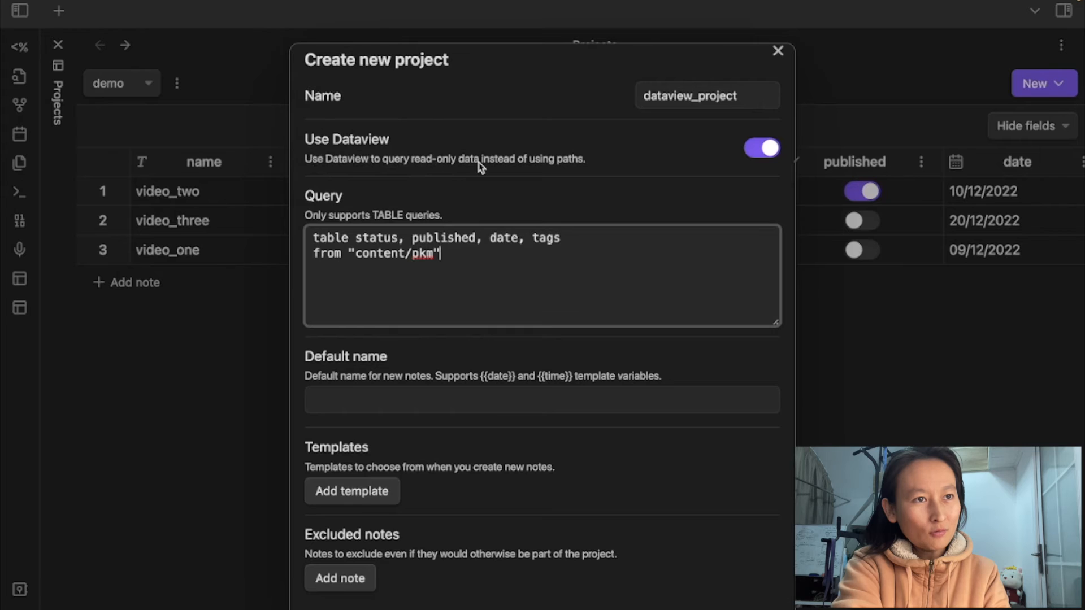
pyautogui.scroll(-2, 461, 411)
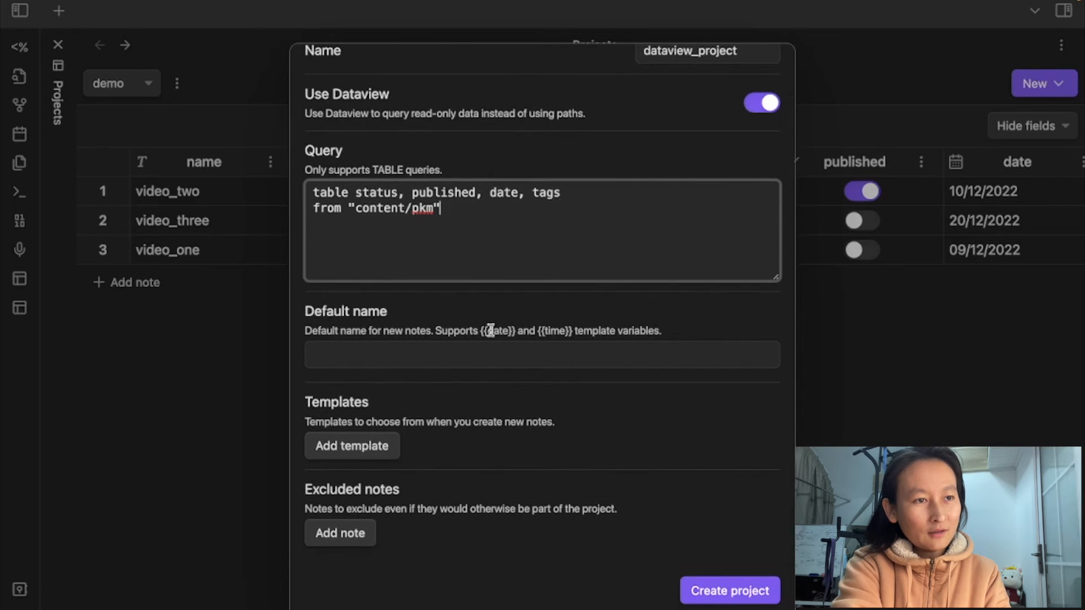
pyautogui.click(741, 594)
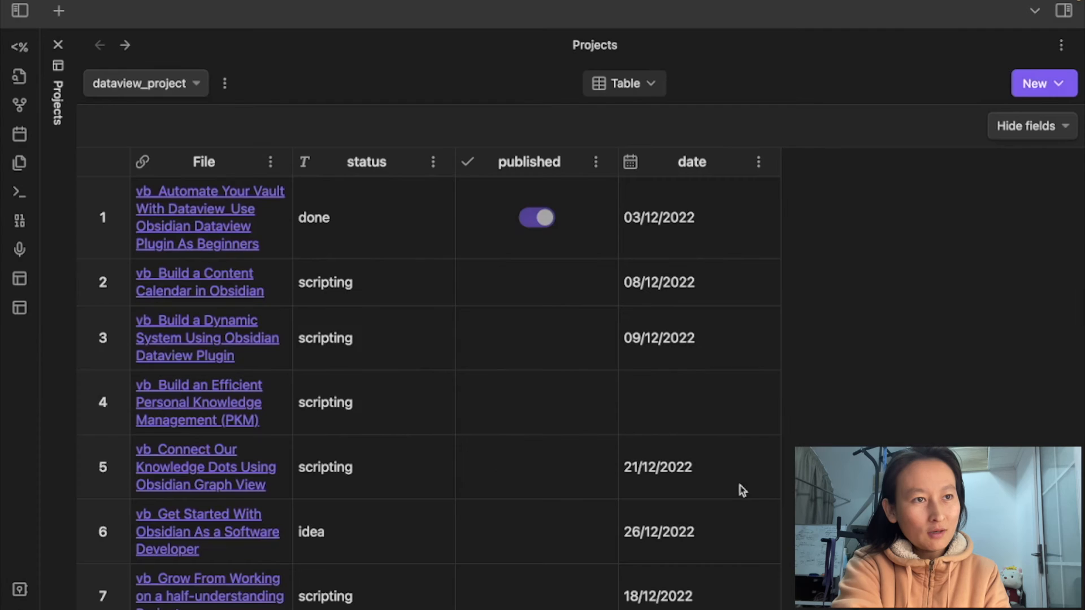
# Examine the rows of the dataview_project table and the list of fields that can be hidden
pyautogui.scroll(-5, 444, 465)
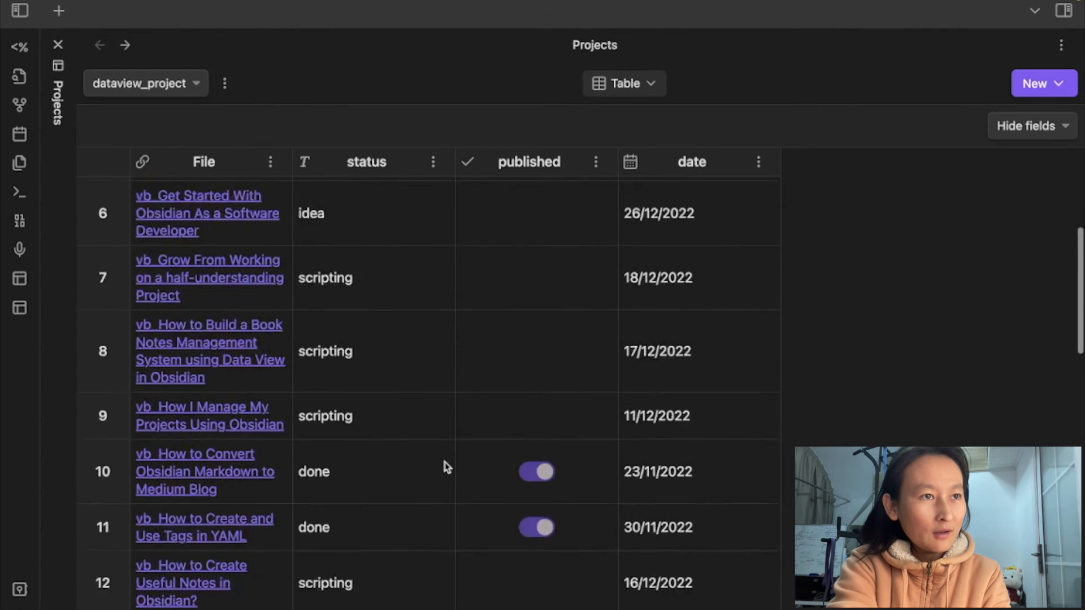
pyautogui.scroll(5, 444, 464)
pyautogui.click(1049, 127)
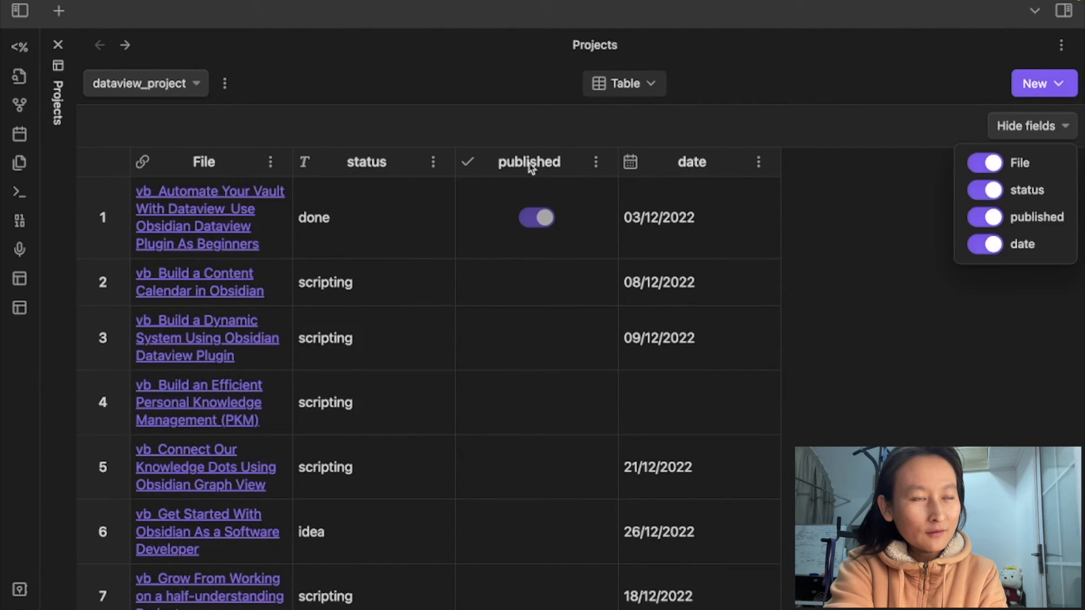
pyautogui.scroll(-1, 519, 269)
pyautogui.scroll(-10, 518, 270)
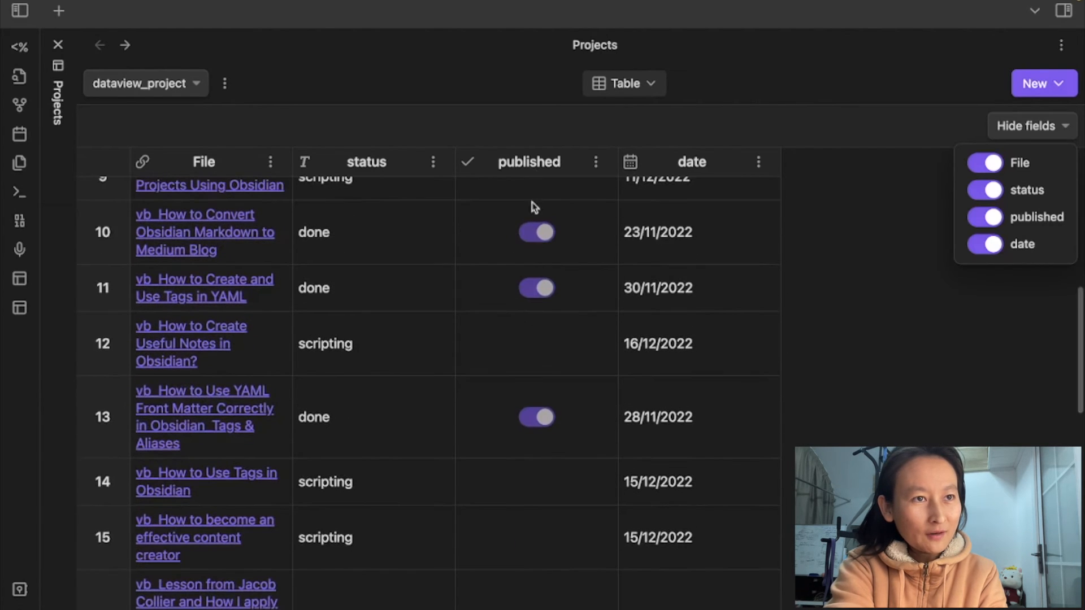
# Try to change the published values in rows 10 and 11 and the status and date in row 1
pyautogui.click(530, 236)
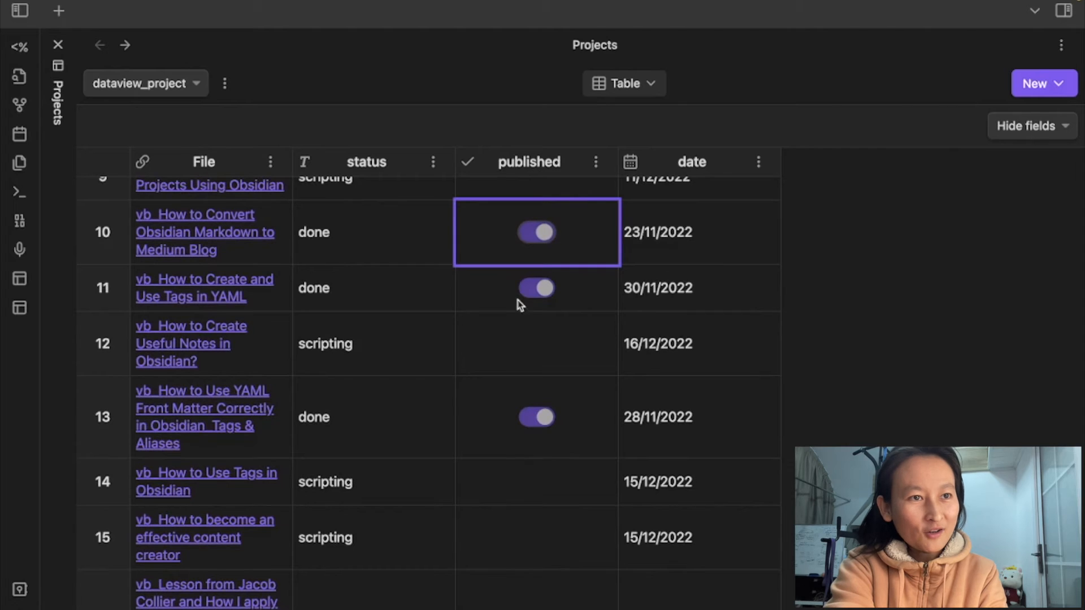
pyautogui.click(542, 290)
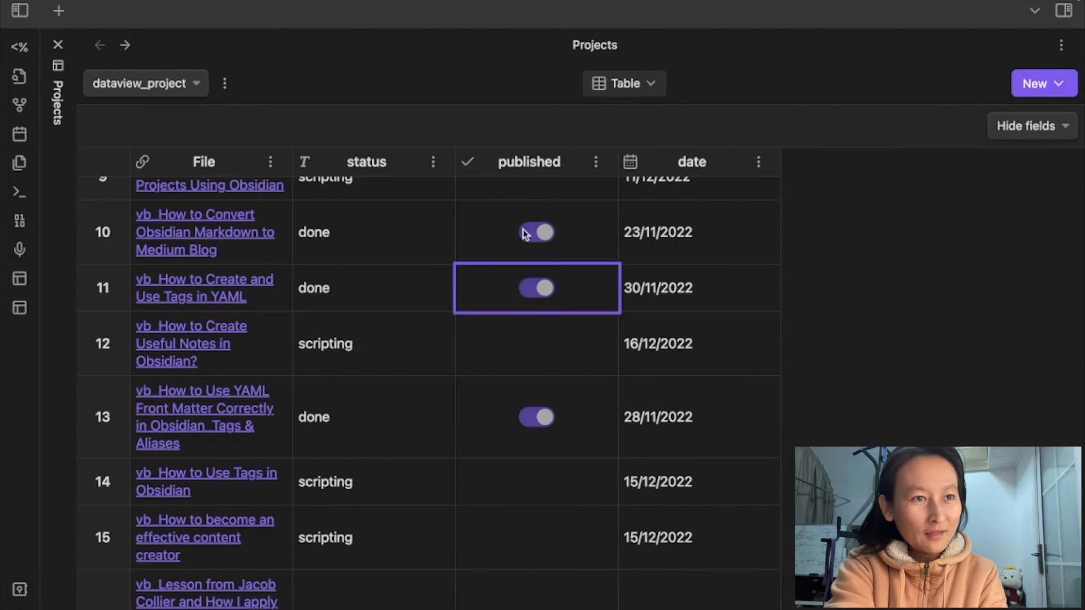
pyautogui.scroll(10, 523, 361)
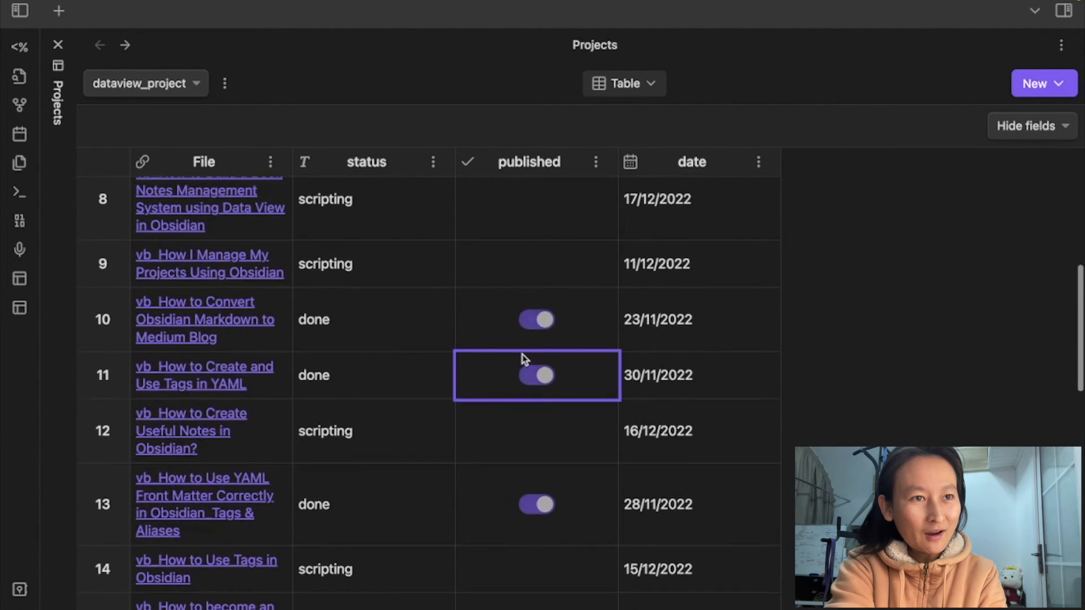
pyautogui.click(347, 219)
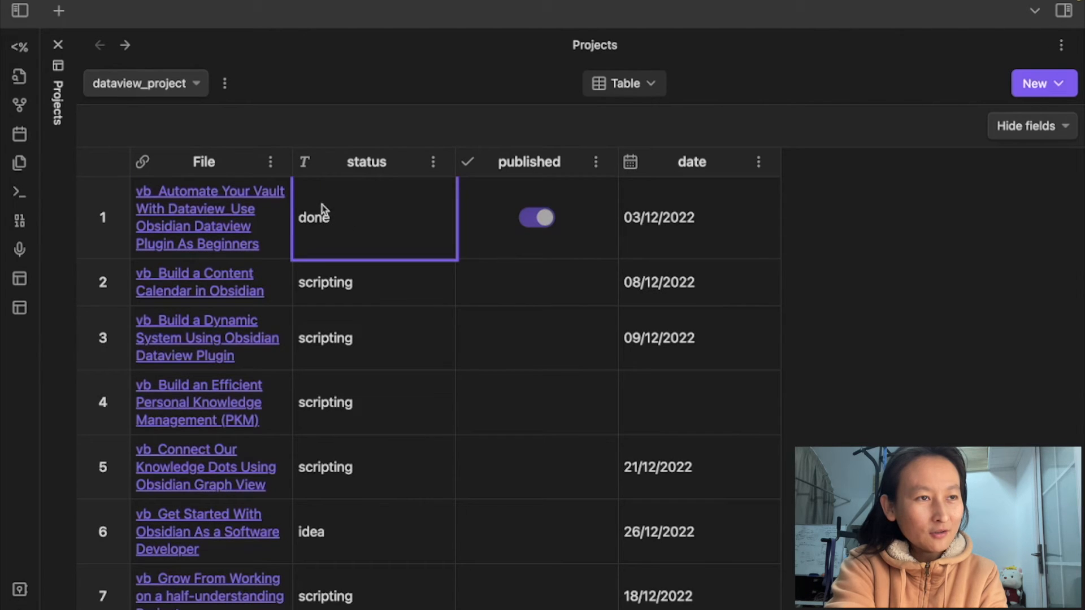
pyautogui.click(667, 216)
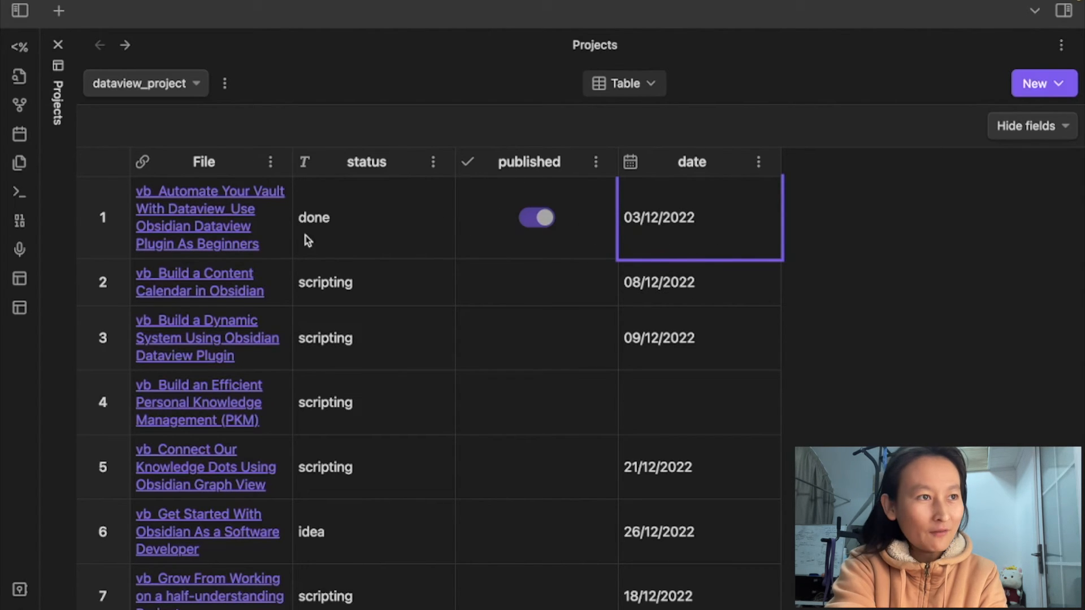
# Open the row 1 note beside the table and add the line "changed" below the "34:32 Ending" timestamp
pyautogui.click(104, 221)
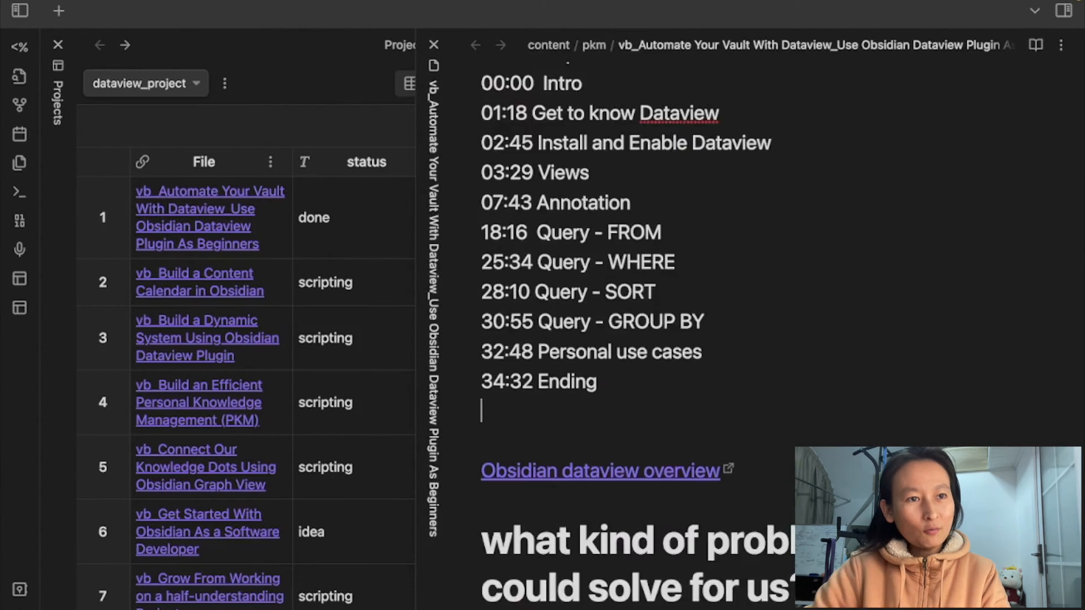
pyautogui.write('changed')
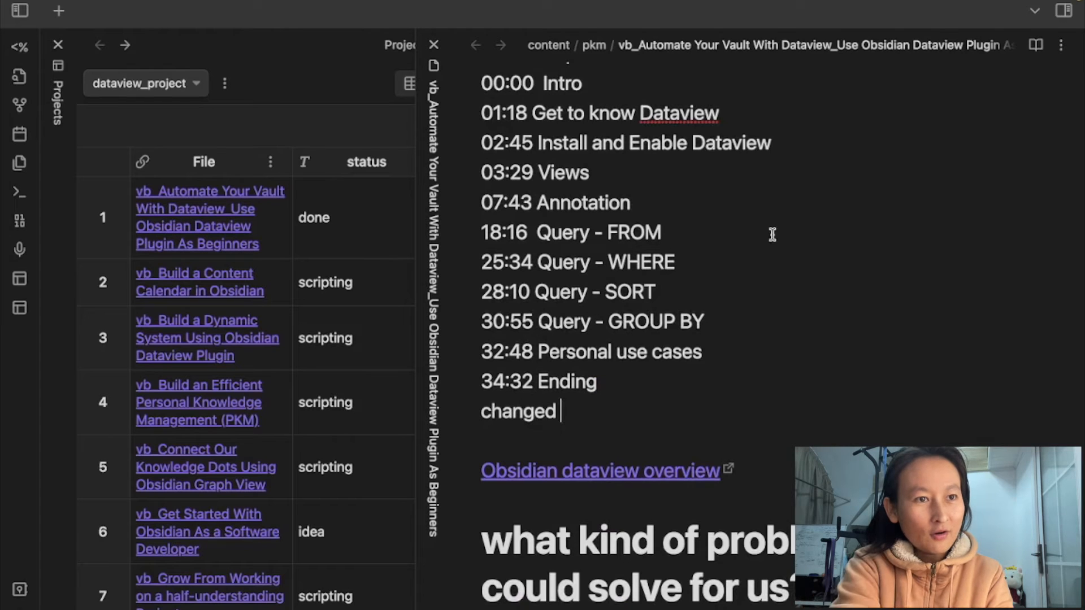
# Check the row 1 note's front matter up to its title and close the note
pyautogui.scroll(10, 650, 316)
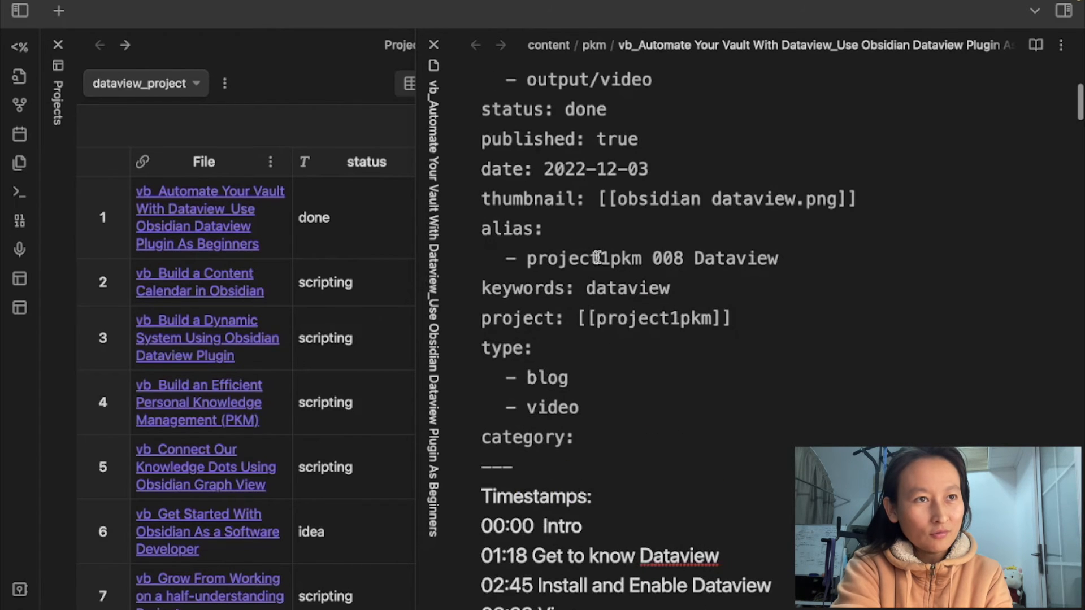
pyautogui.scroll(4, 642, 238)
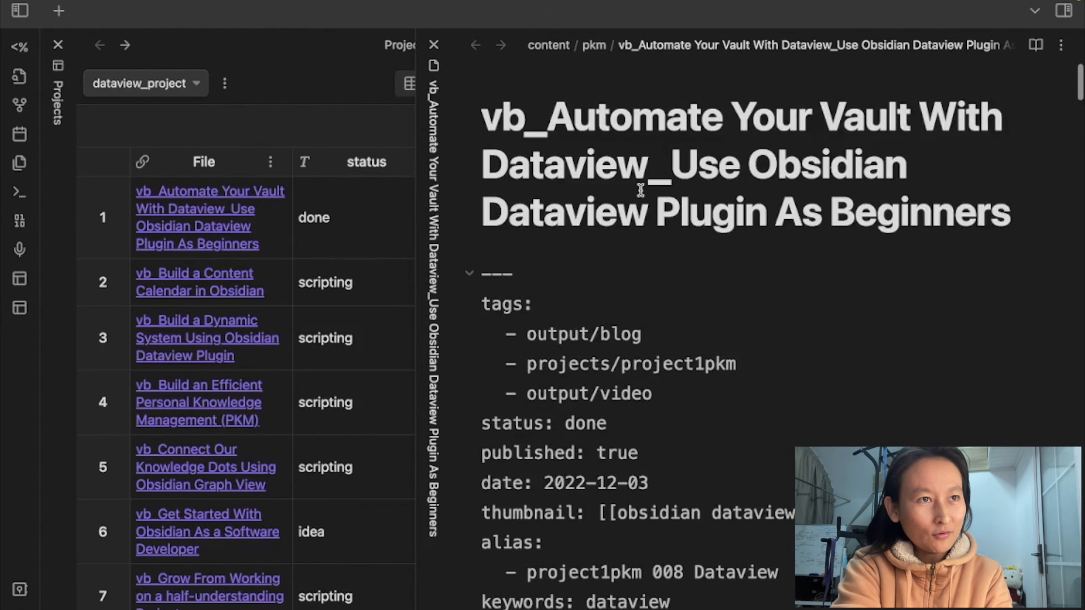
pyautogui.click(433, 44)
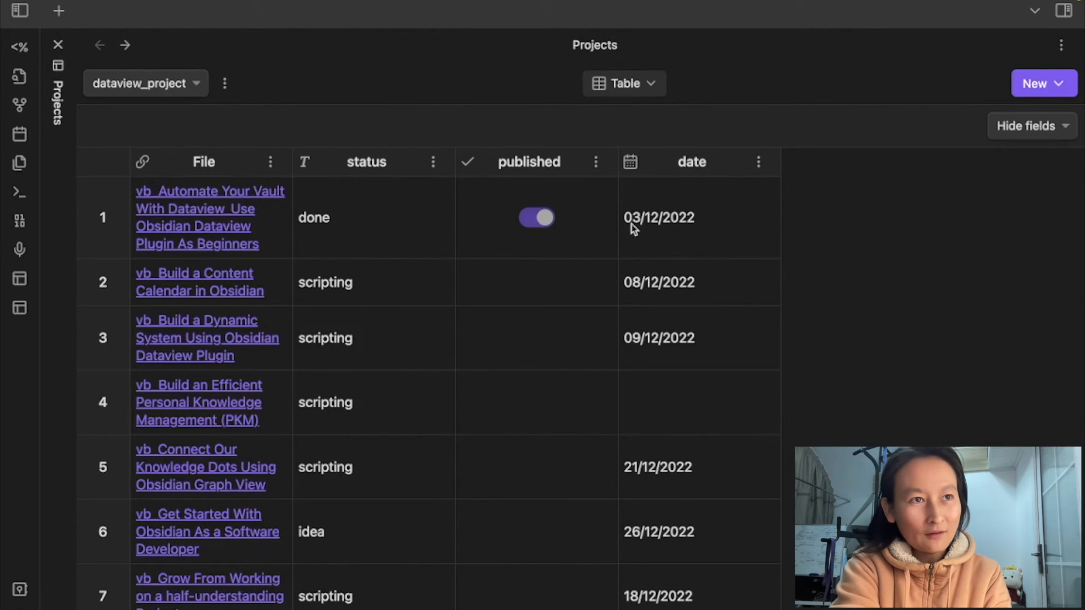
# Add an unnamed Board view to dataview_project
pyautogui.click(1049, 84)
pyautogui.click(1026, 107)
pyautogui.click(736, 271)
pyautogui.click(756, 294)
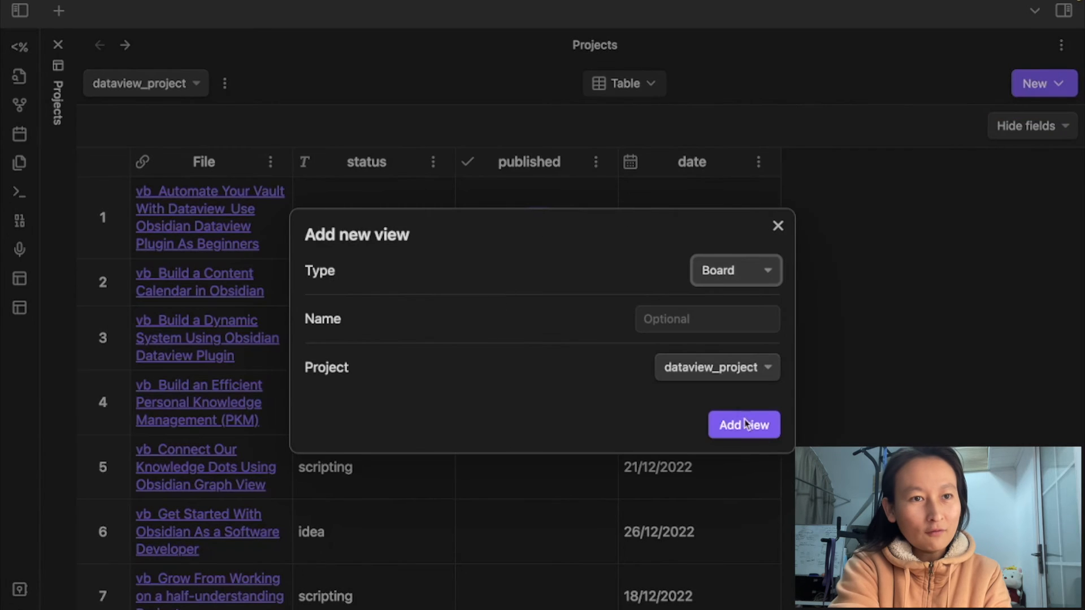
pyautogui.click(737, 430)
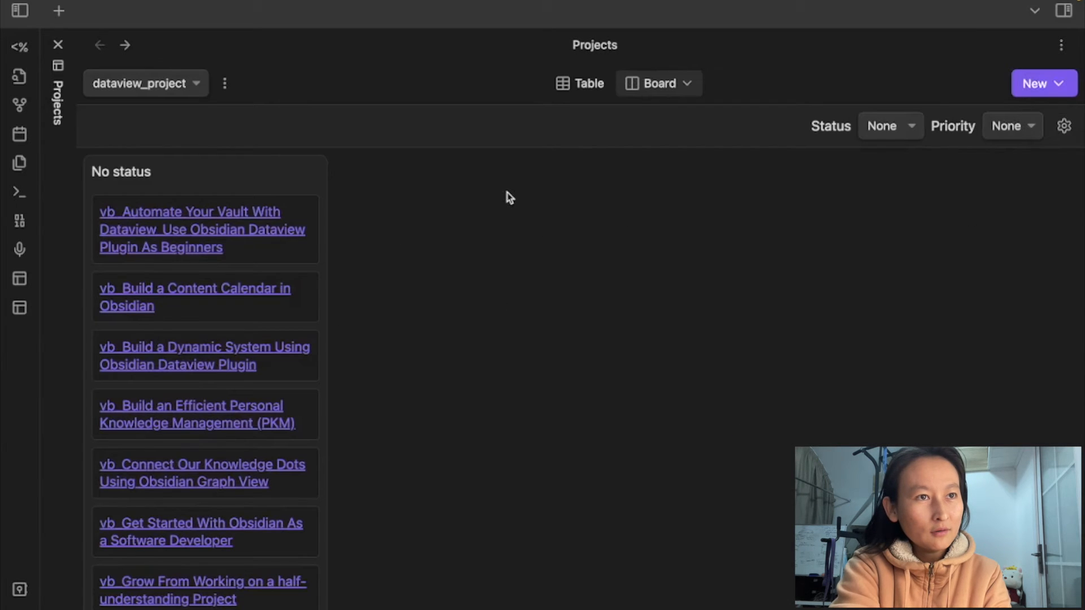
# Group the board by the status field and move the idea column ahead of the done column
pyautogui.click(885, 127)
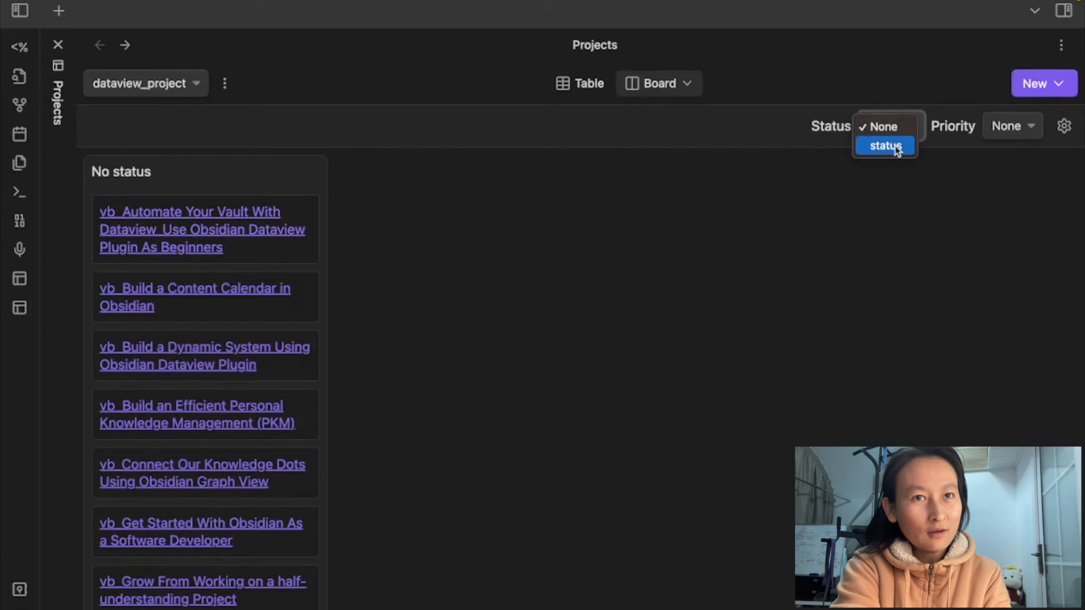
pyautogui.click(898, 149)
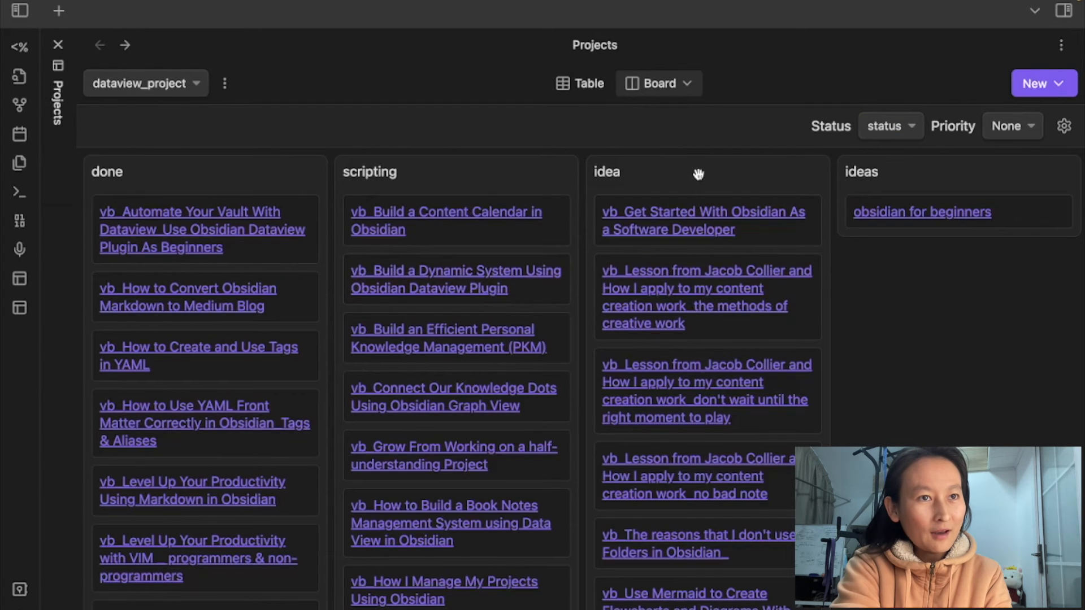
pyautogui.moveTo(693, 175); pyautogui.dragTo(206, 174)
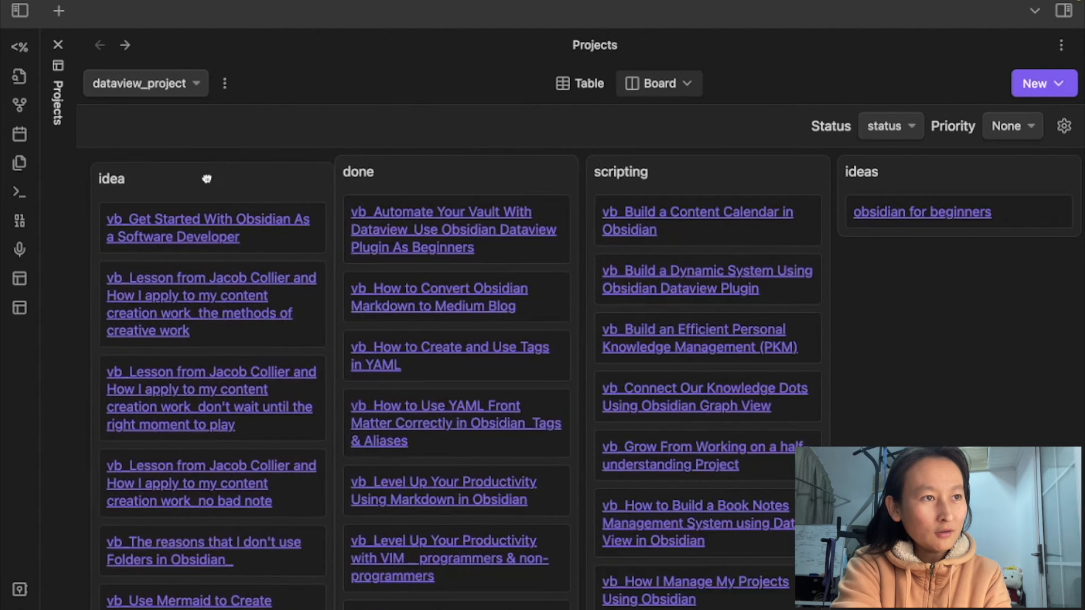
# Add an unnamed Calendar view to dataview_project
pyautogui.click(1072, 94)
pyautogui.click(1037, 113)
pyautogui.click(738, 272)
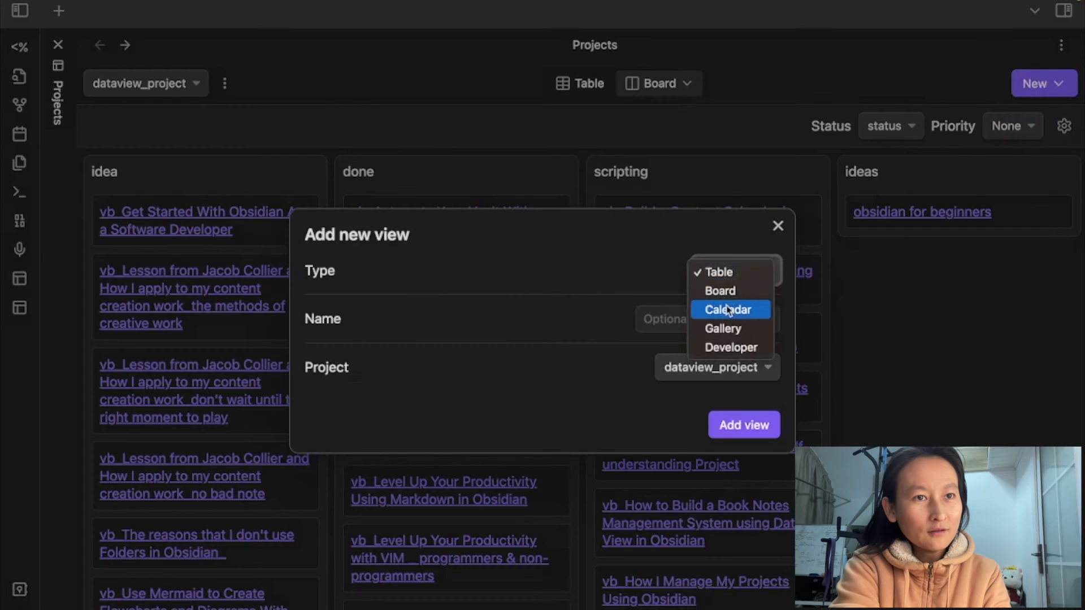
pyautogui.click(728, 345)
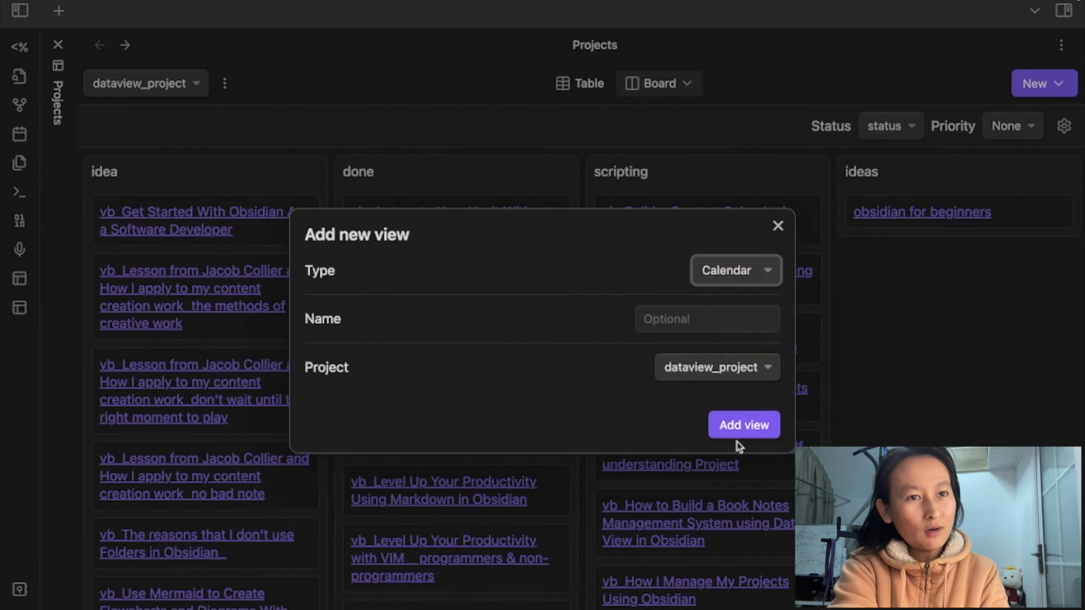
pyautogui.click(737, 432)
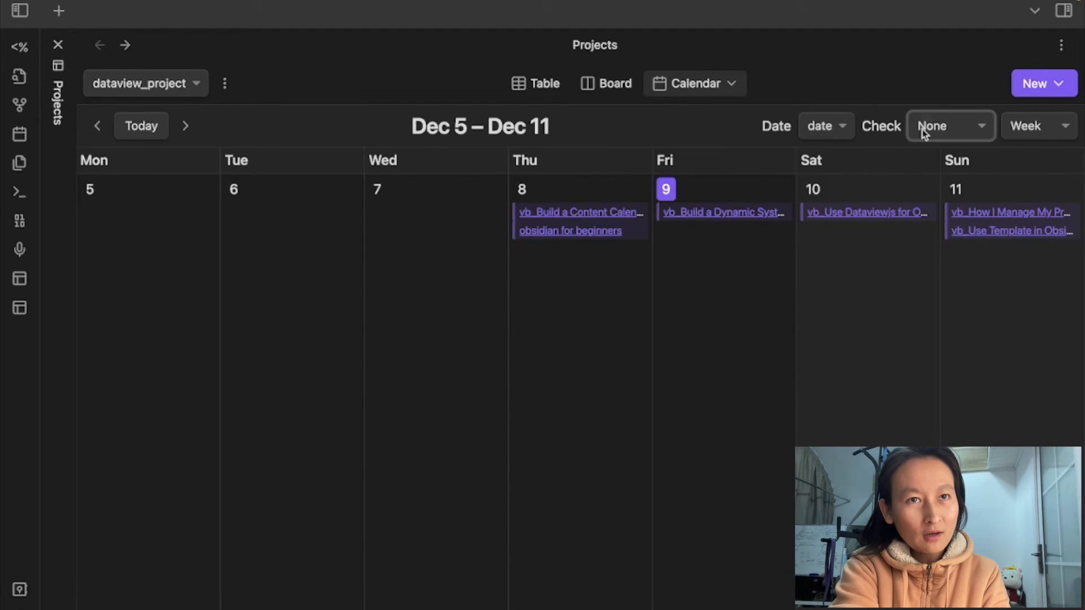
# Set the calendar's check field to published and review the interval options, keeping Week
pyautogui.click(950, 127)
pyautogui.click(944, 146)
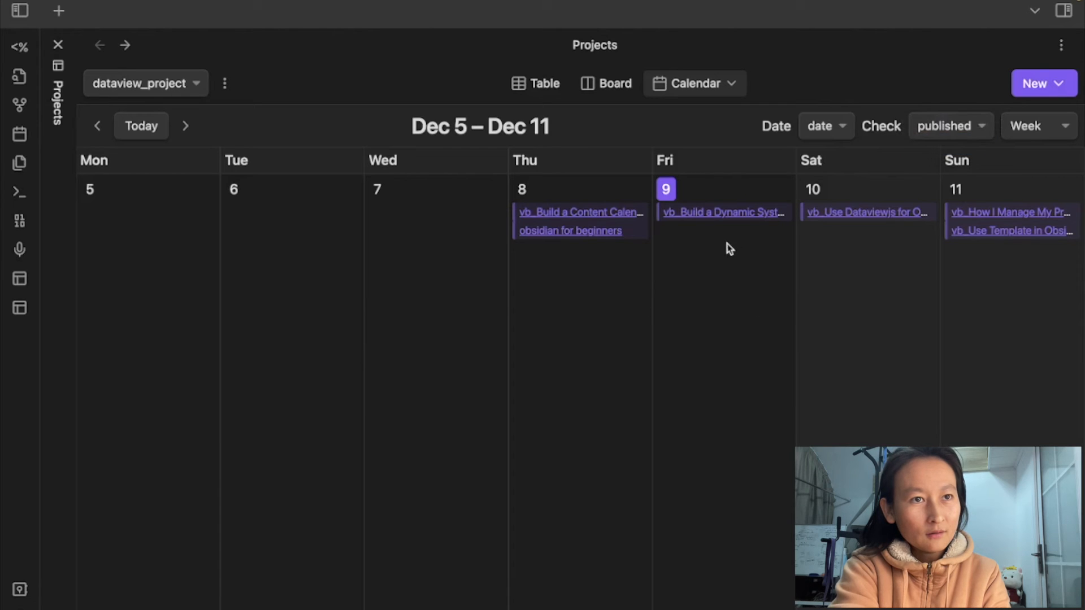
pyautogui.click(1049, 128)
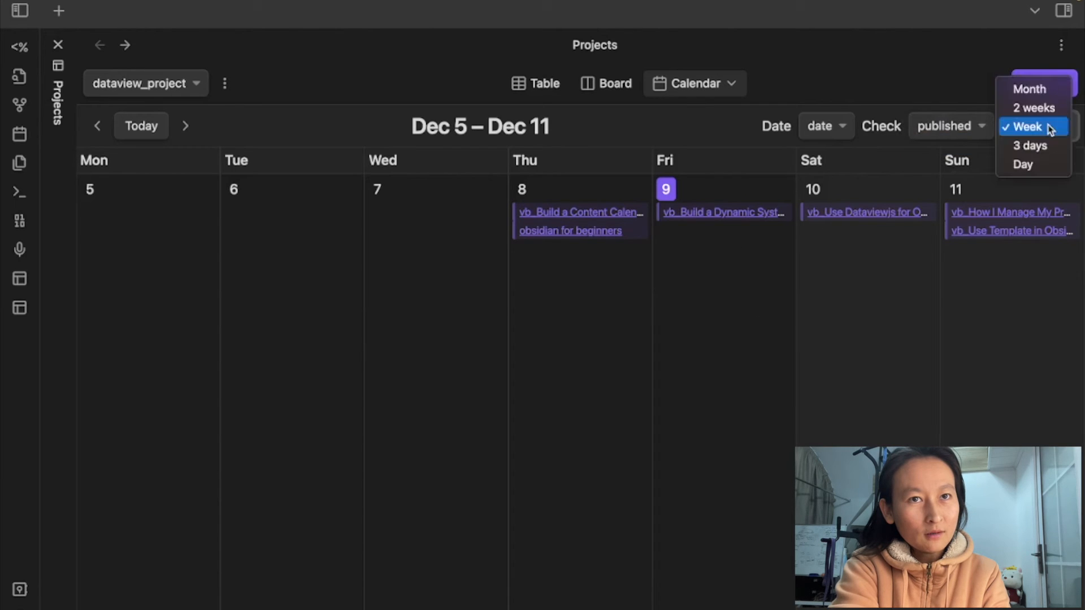
pyautogui.click(886, 75)
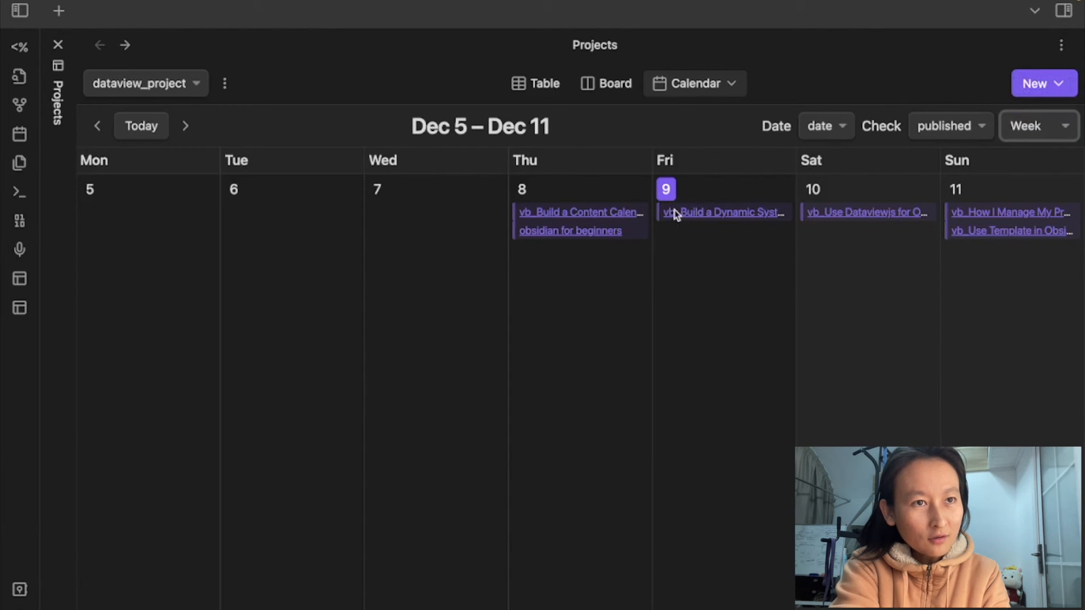
# Try to move the "vb_Build a Dynamic System Using Obsidian Dataview Plugin" note from its place on Friday the 9th in the calendar
pyautogui.moveTo(668, 215)
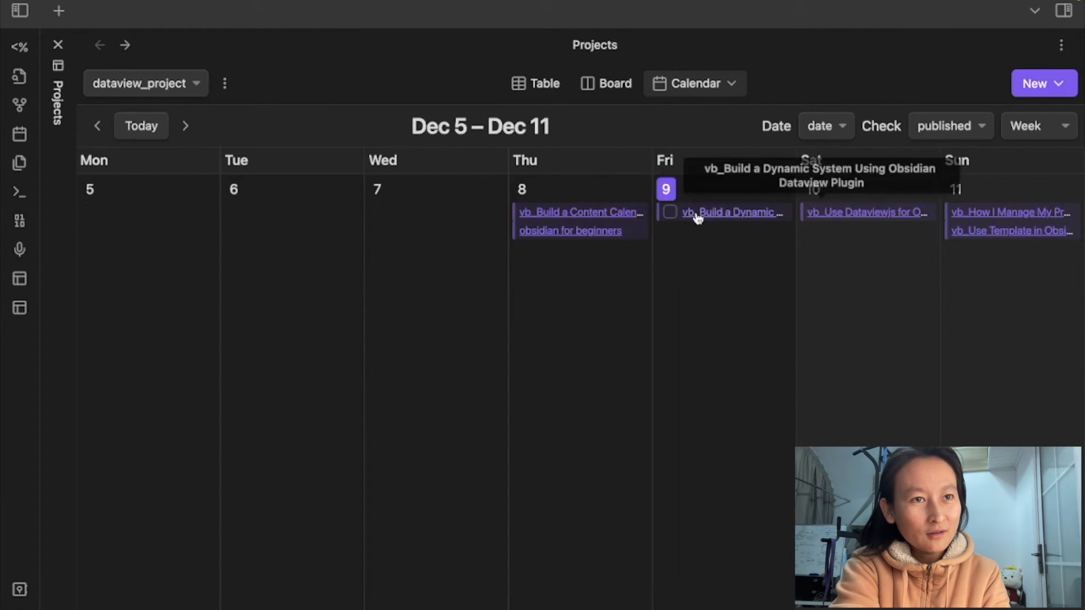
pyautogui.moveTo(695, 213); pyautogui.dragTo(775, 297)
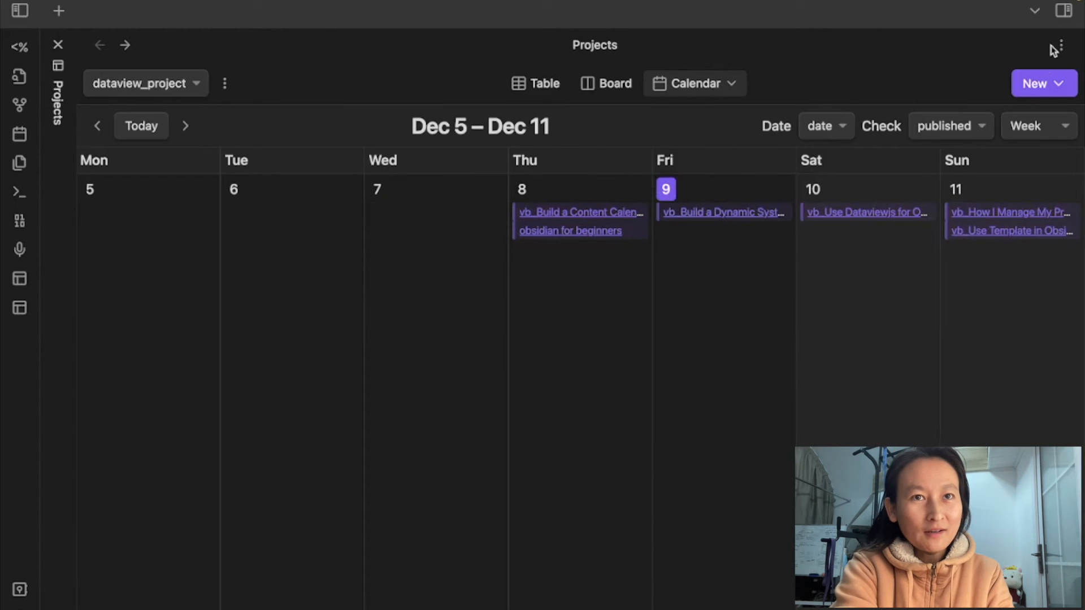
# Examine the new project settings with Use Dataview enabled, including query, default name, templates and excluded notes, and close the form without creating a project
pyautogui.click(1046, 86)
pyautogui.click(1034, 94)
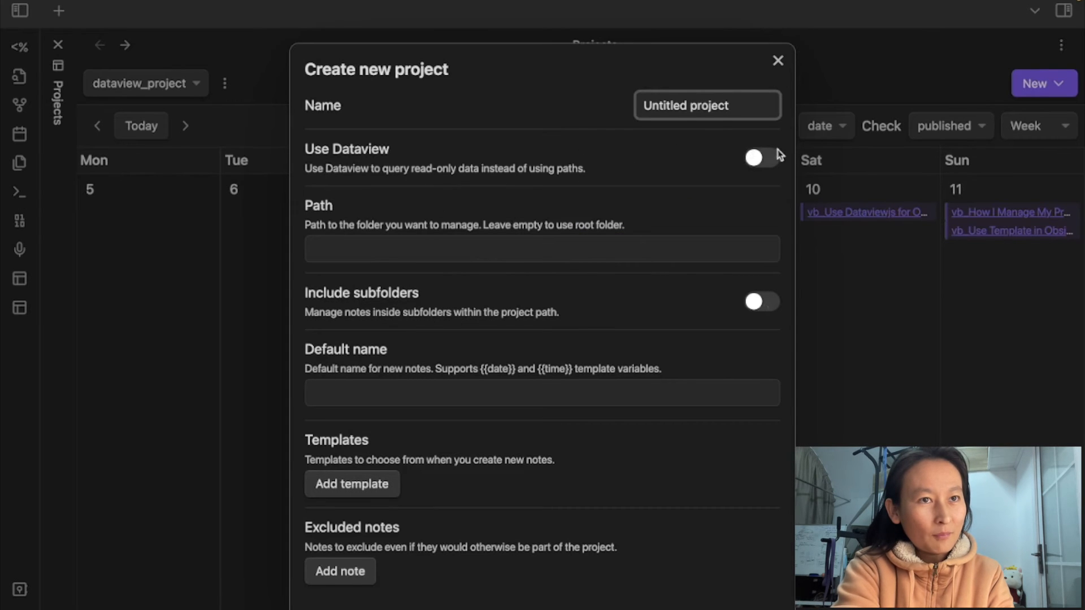
pyautogui.click(759, 159)
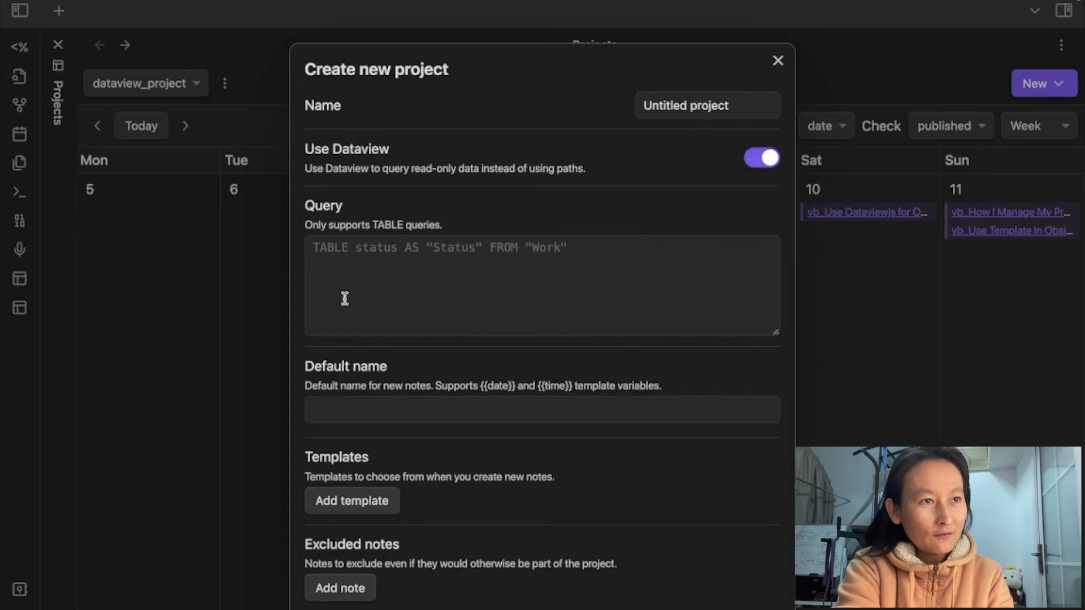
pyautogui.click(365, 256)
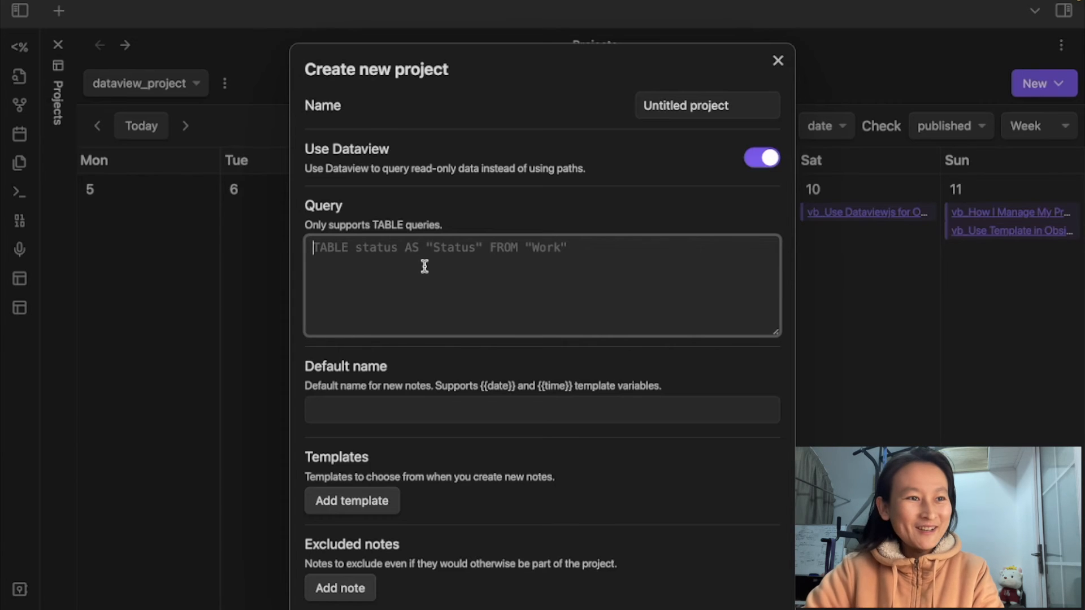
pyautogui.click(421, 406)
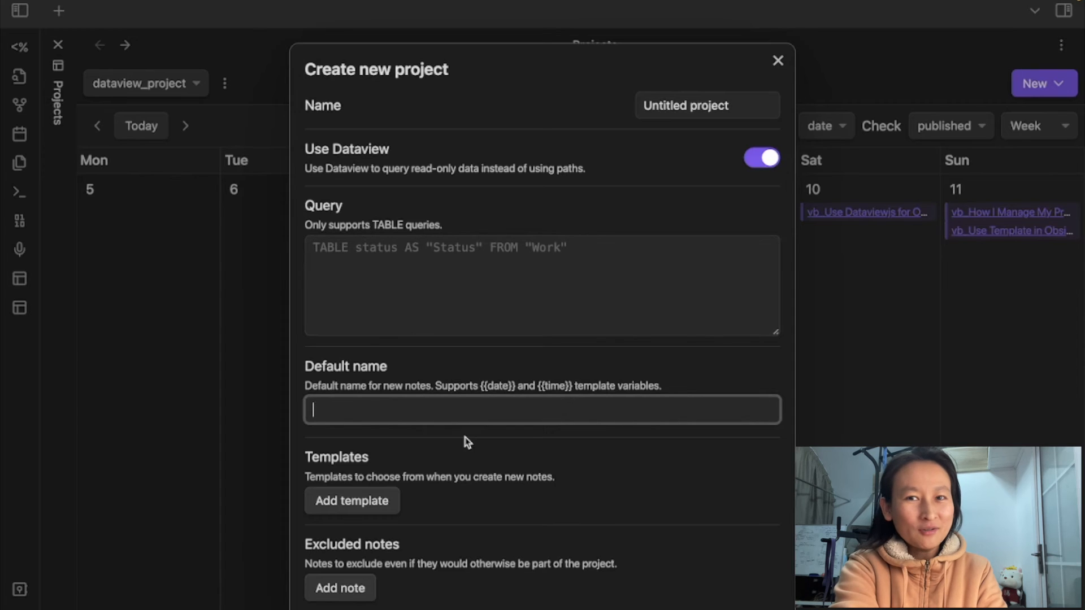
pyautogui.click(501, 278)
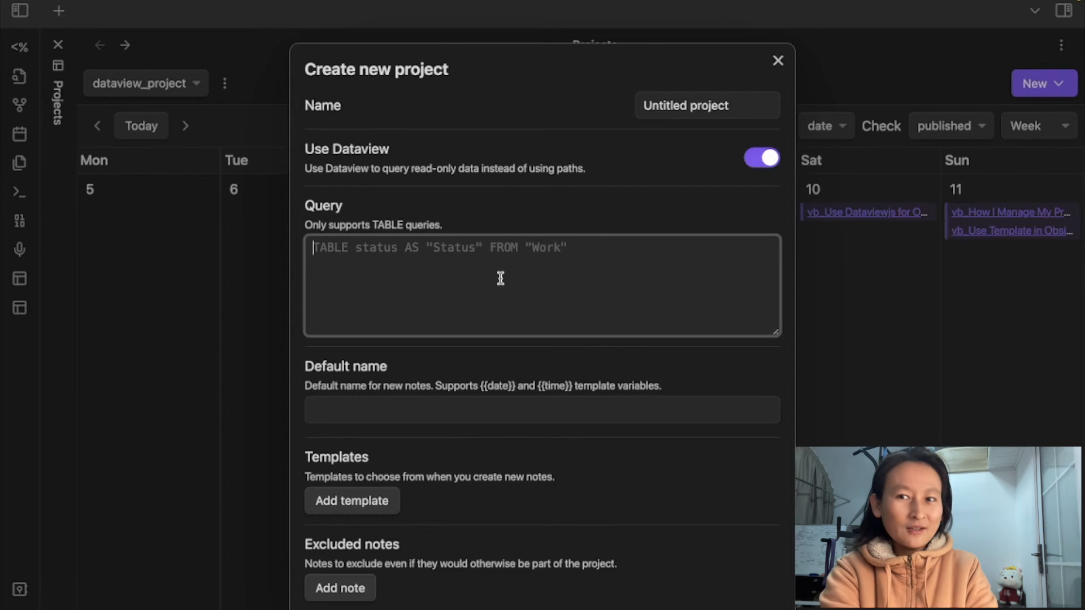
pyautogui.scroll(-2, 690, 77)
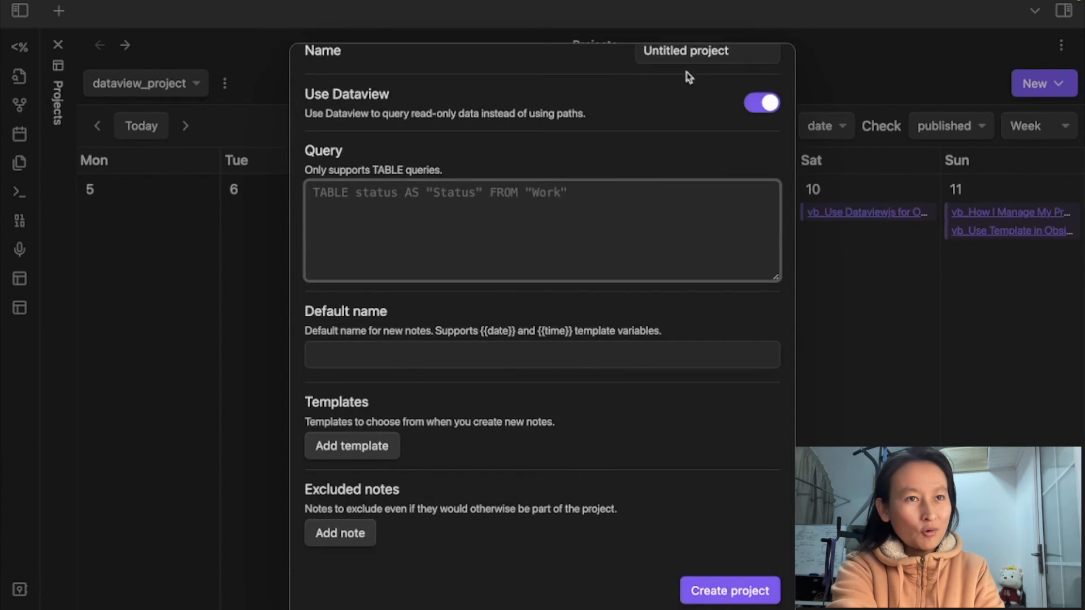
pyautogui.scroll(2, 692, 85)
pyautogui.scroll(-2, 492, 368)
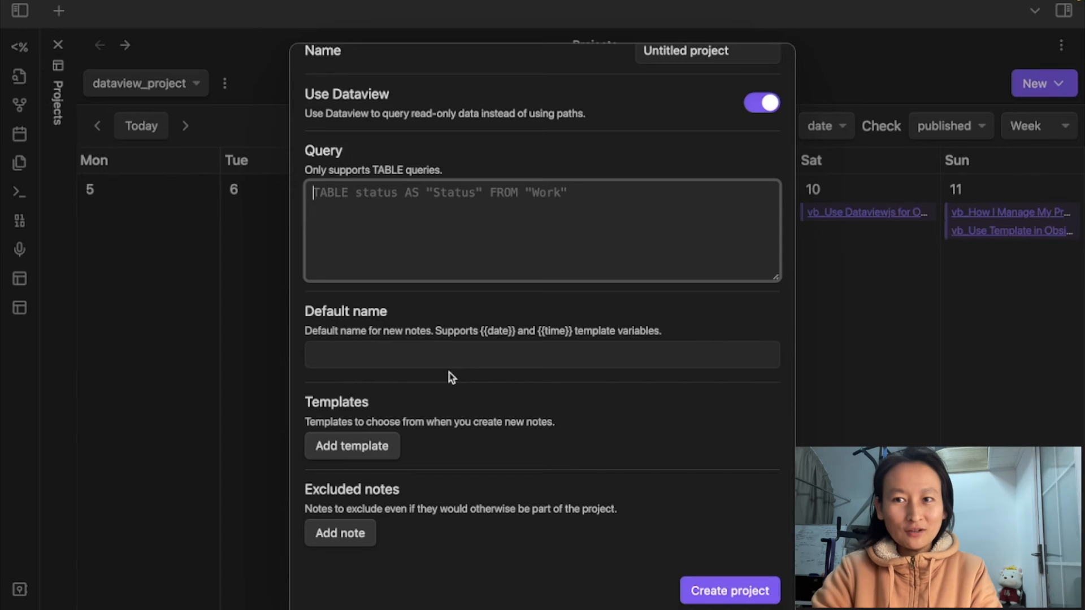
pyautogui.scroll(2, 452, 378)
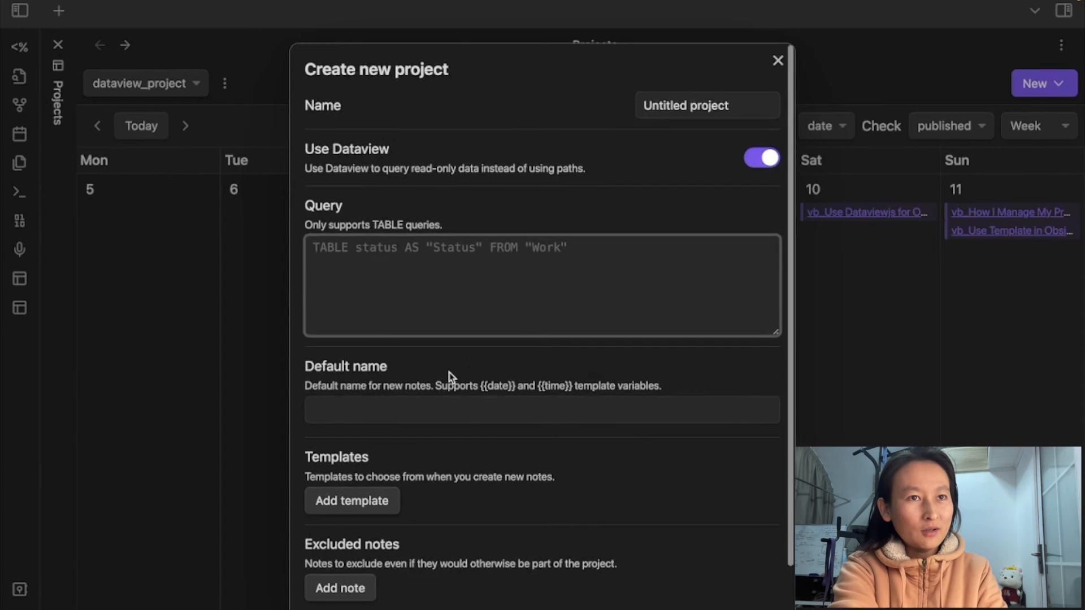
pyautogui.click(778, 61)
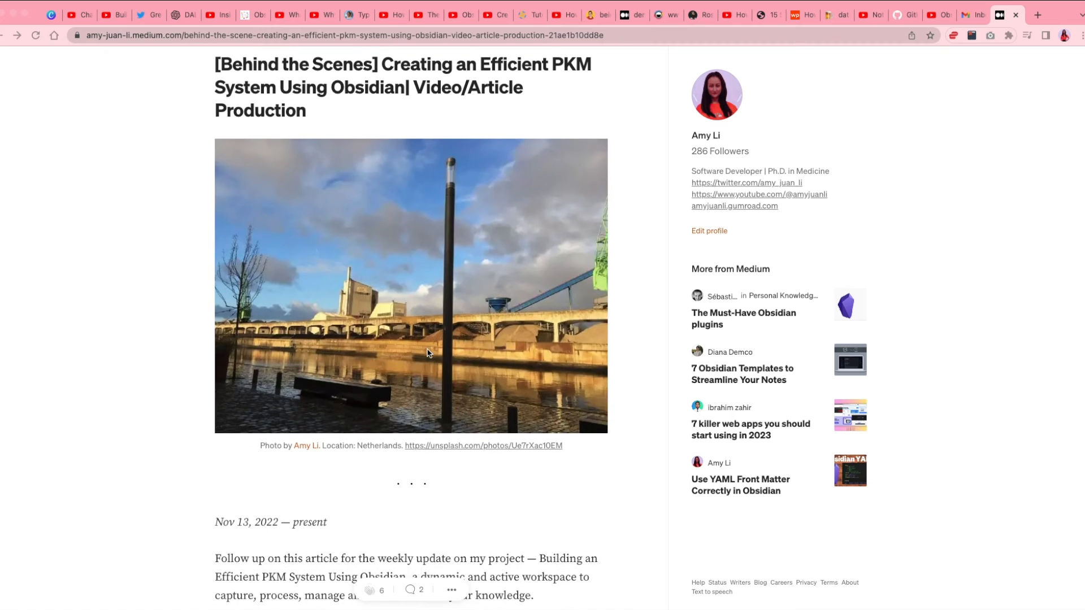
# Switch to the browser and skim the Medium article on creating an efficient PKM system using Obsidian, from its introduction through entry 001
pyautogui.scroll(-3, 428, 353)
pyautogui.scroll(-5, 428, 353)
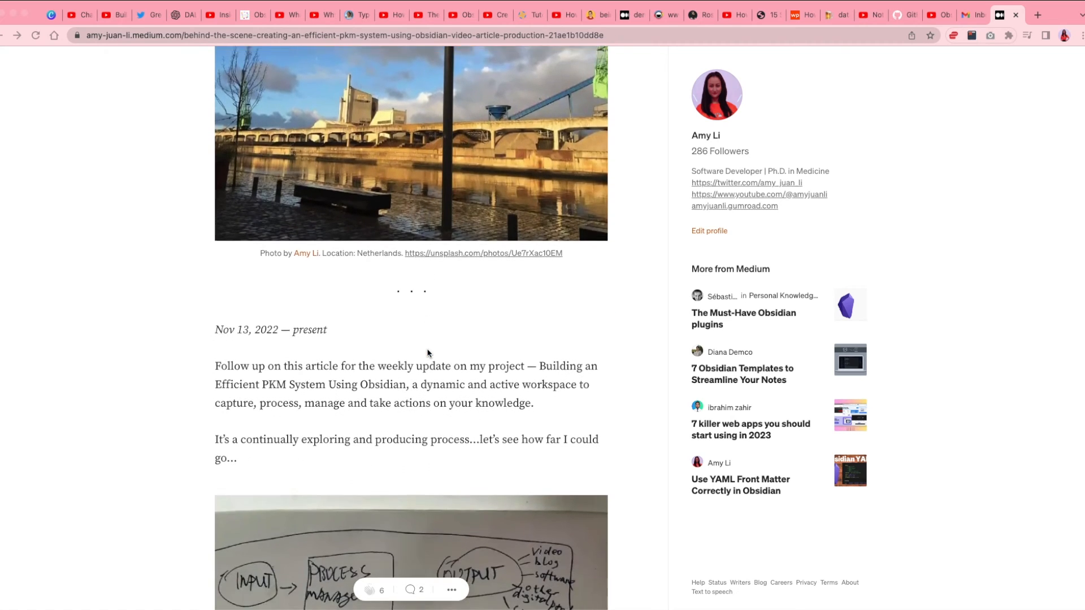
pyautogui.scroll(-6, 427, 353)
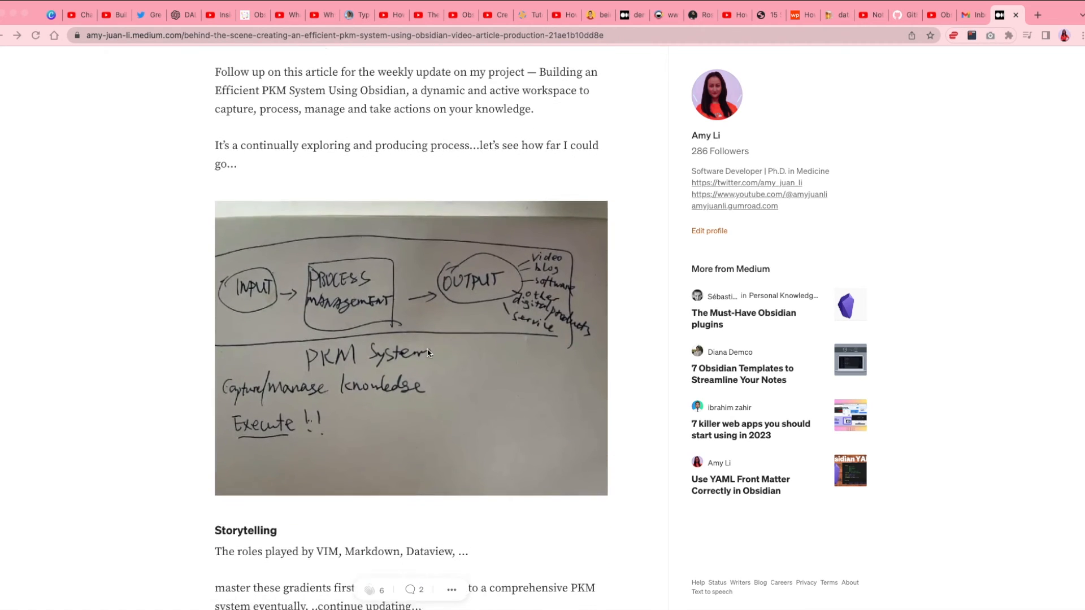
pyautogui.scroll(-10, 428, 353)
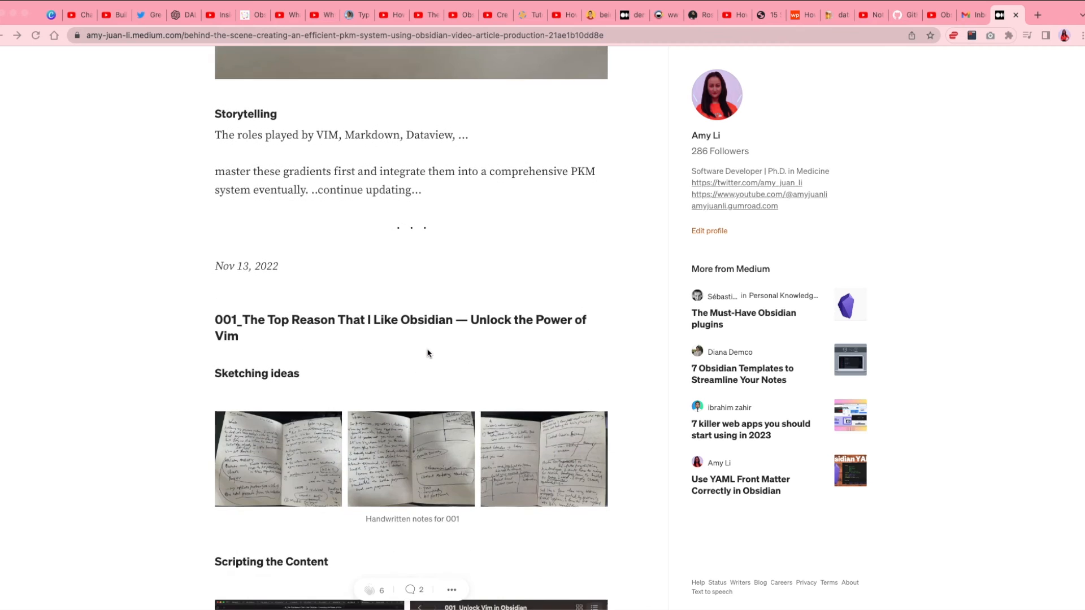
pyautogui.scroll(-9, 428, 353)
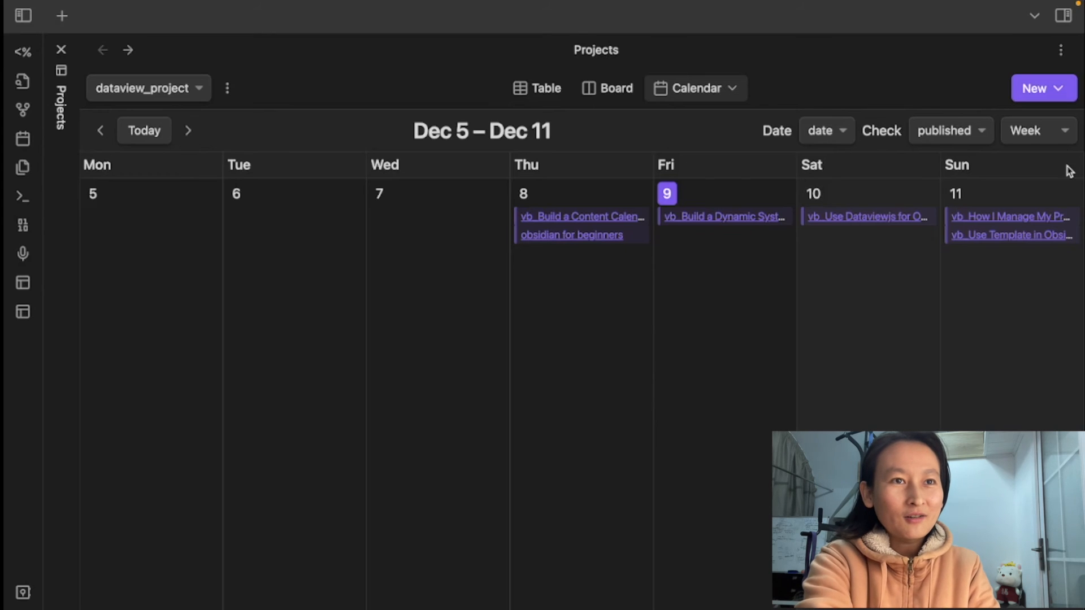
# Switch to Obsidian and start a new project named PKM
pyautogui.click(1055, 92)
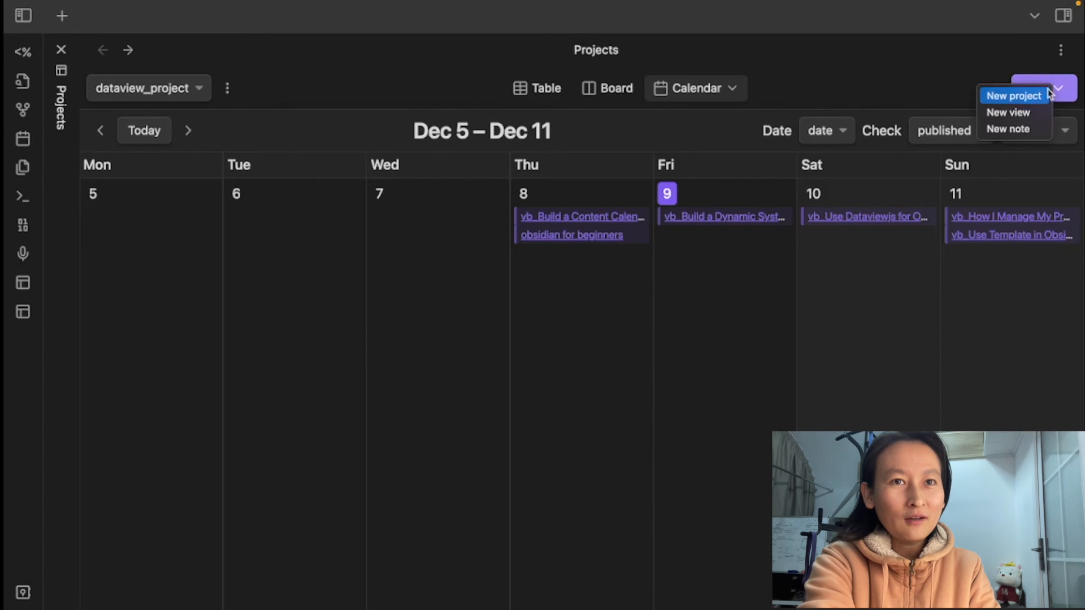
pyautogui.click(1022, 101)
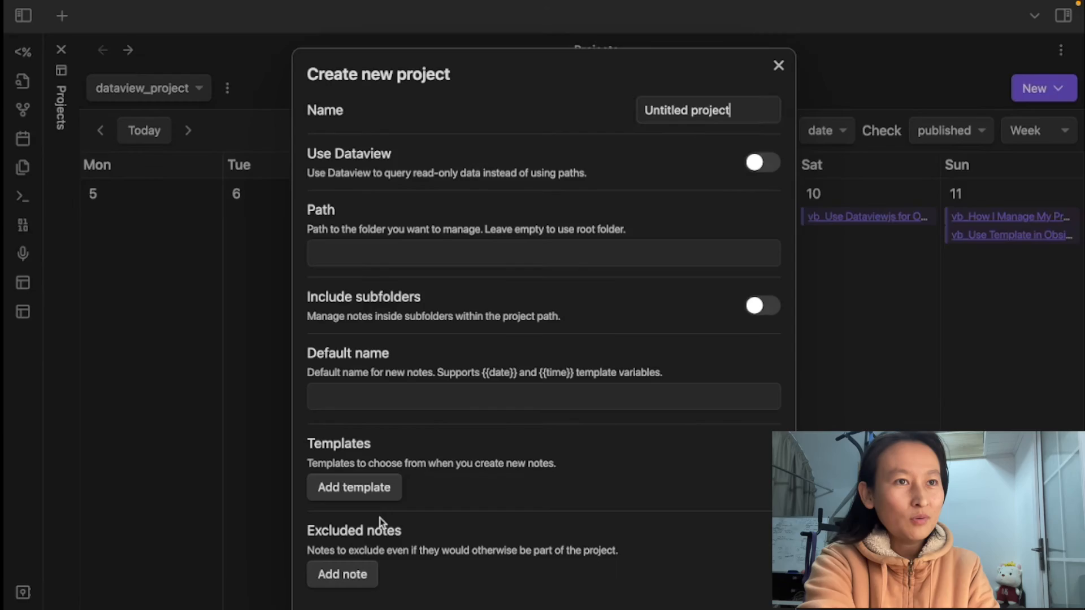
pyautogui.tripleClick(733, 112)
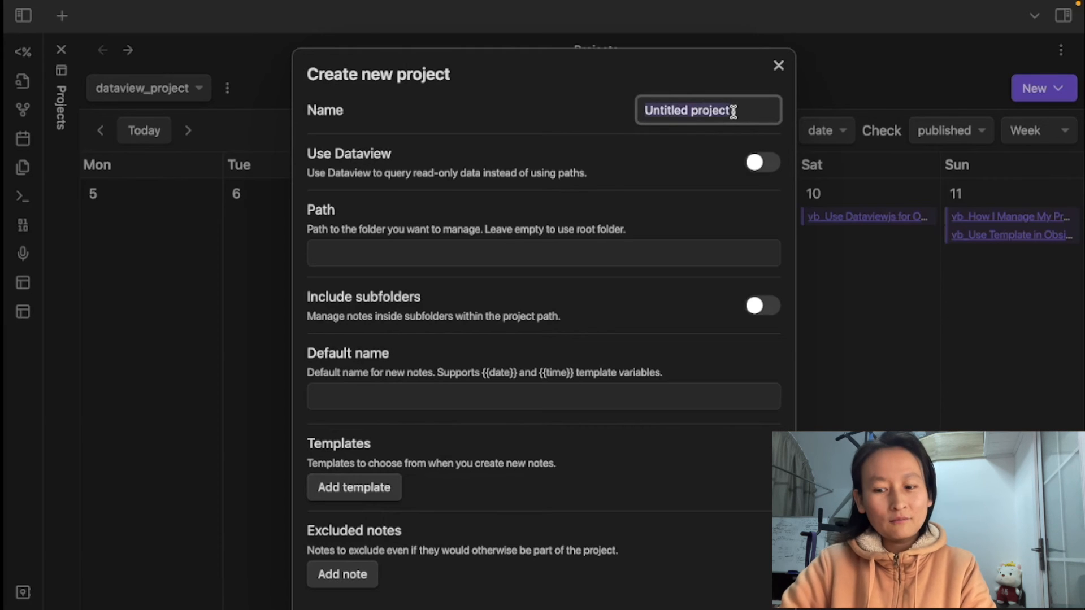
pyautogui.write('PKM')
pyautogui.scroll(-1, 424, 354)
# Add templates/content.md as a note template for the PKM project
pyautogui.click(423, 354)
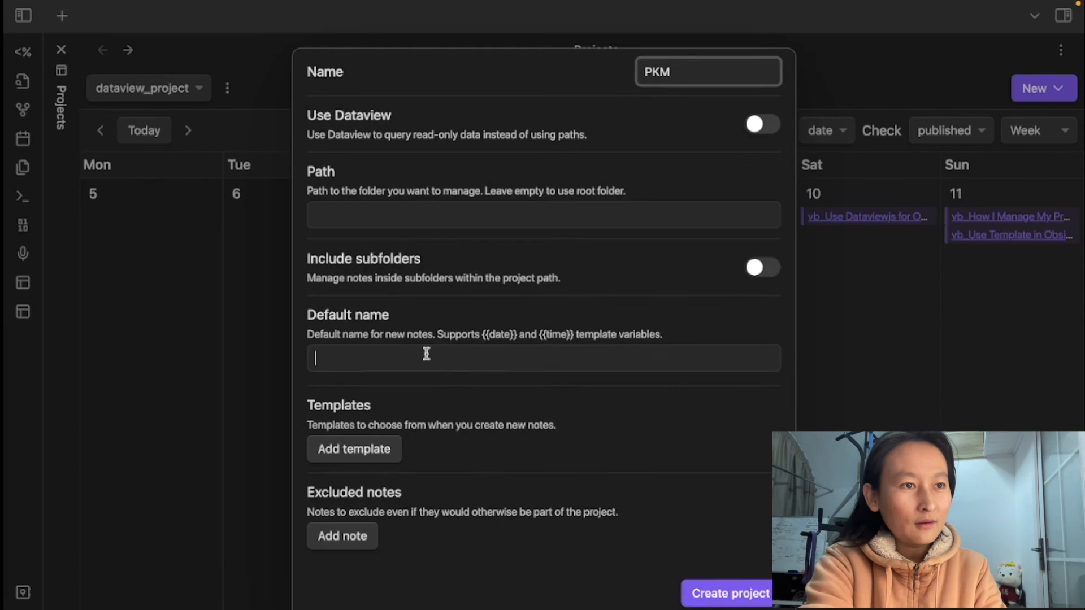
pyautogui.click(366, 444)
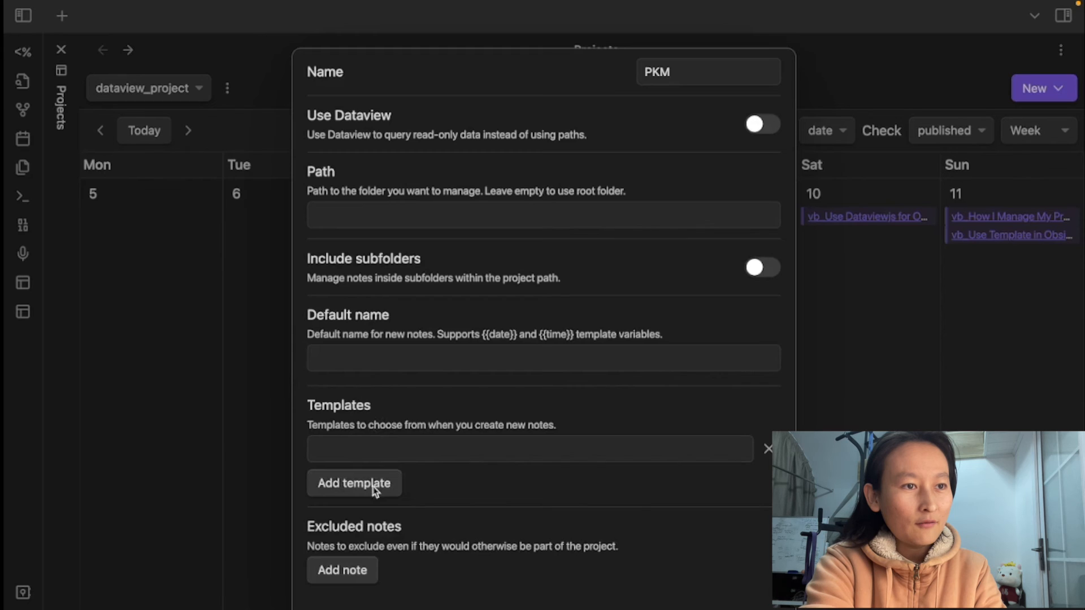
pyautogui.click(411, 451)
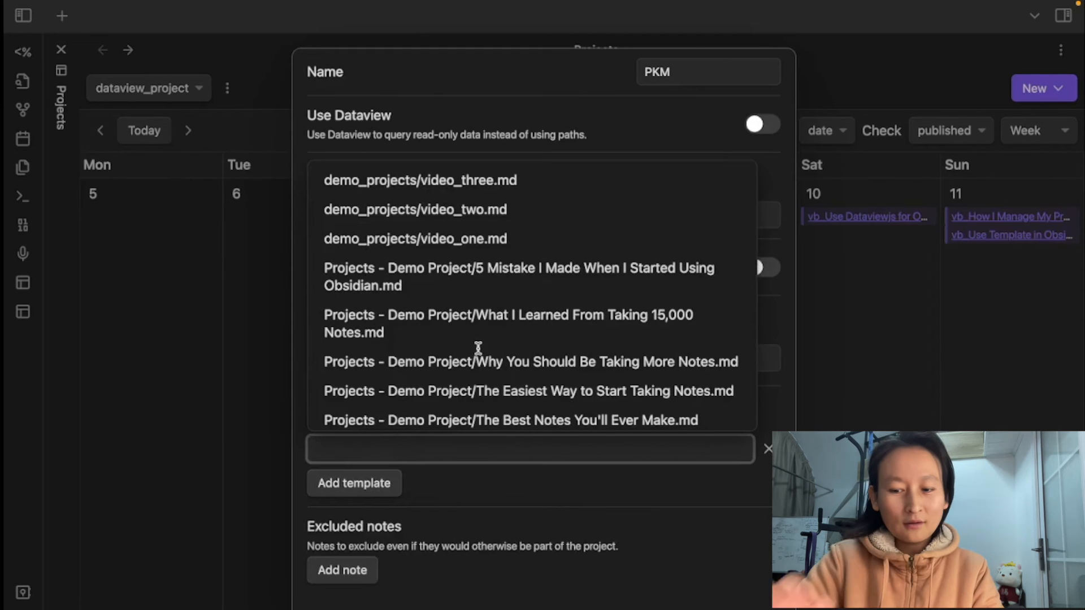
pyautogui.write('temp')
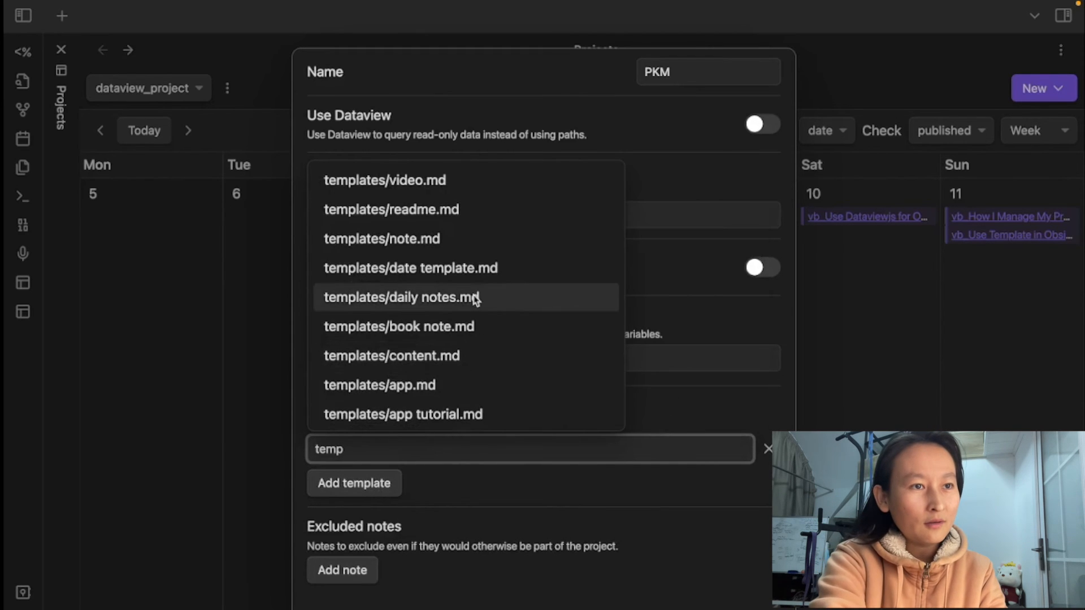
pyautogui.click(432, 357)
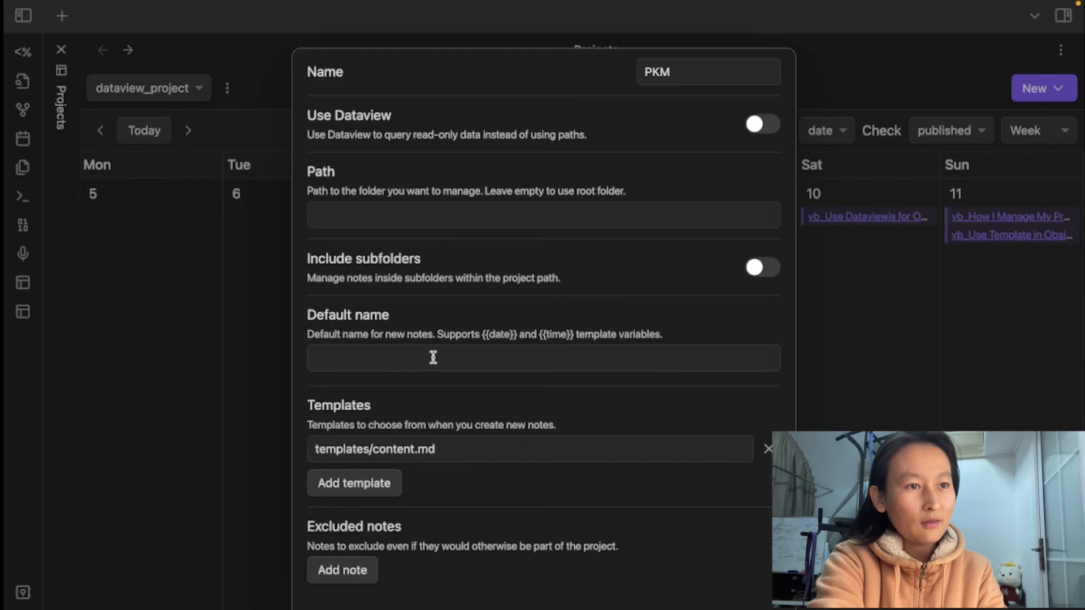
# Set the project path to content/pkm and create the PKM project
pyautogui.click(367, 367)
pyautogui.click(384, 212)
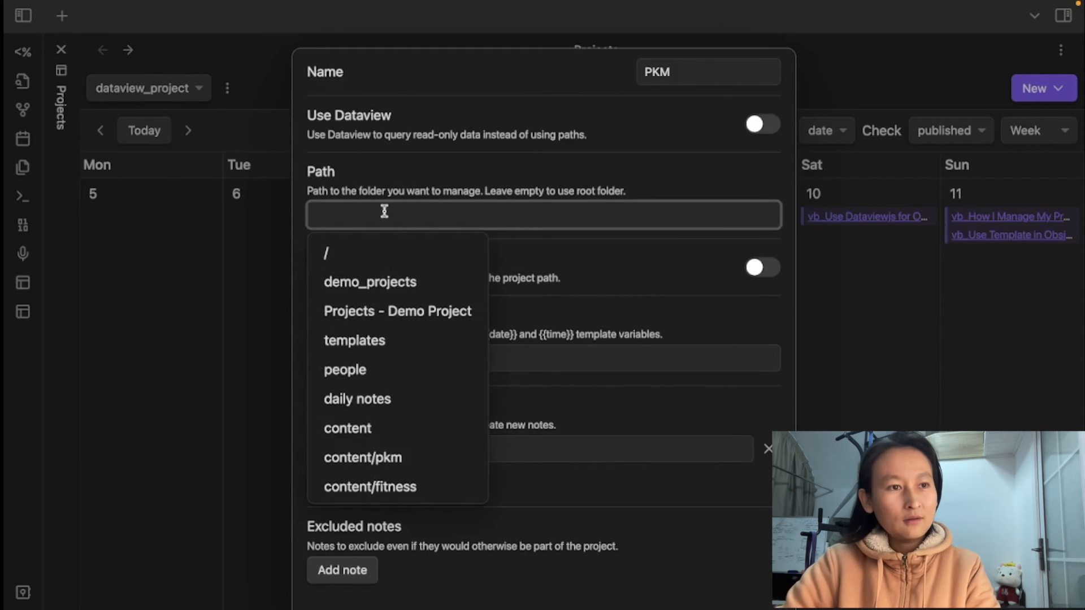
pyautogui.write('cont')
pyautogui.click(385, 281)
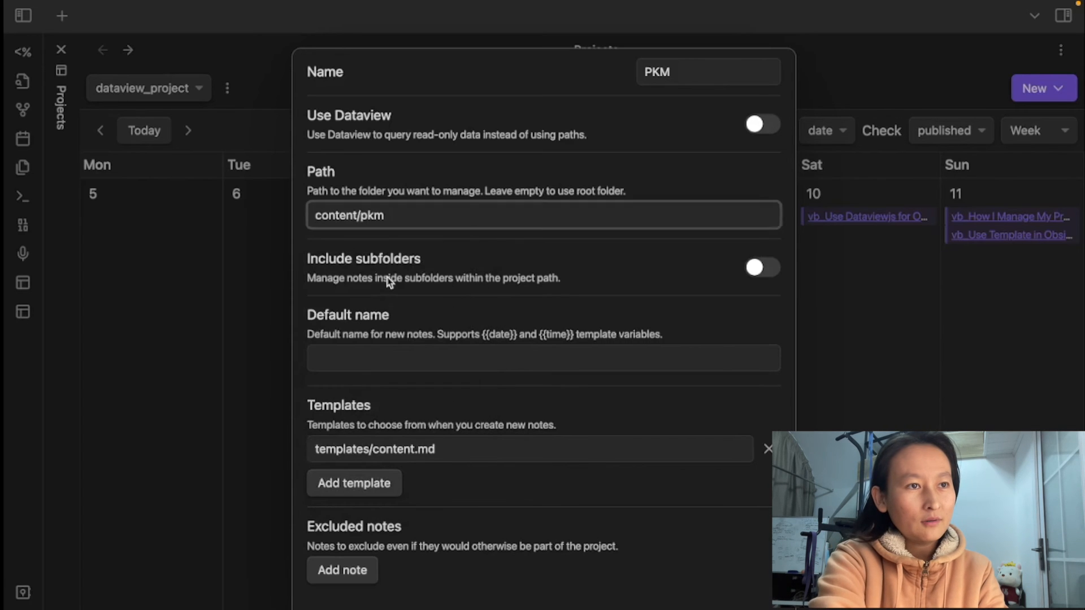
pyautogui.scroll(-1, 621, 506)
pyautogui.scroll(-1, 621, 506)
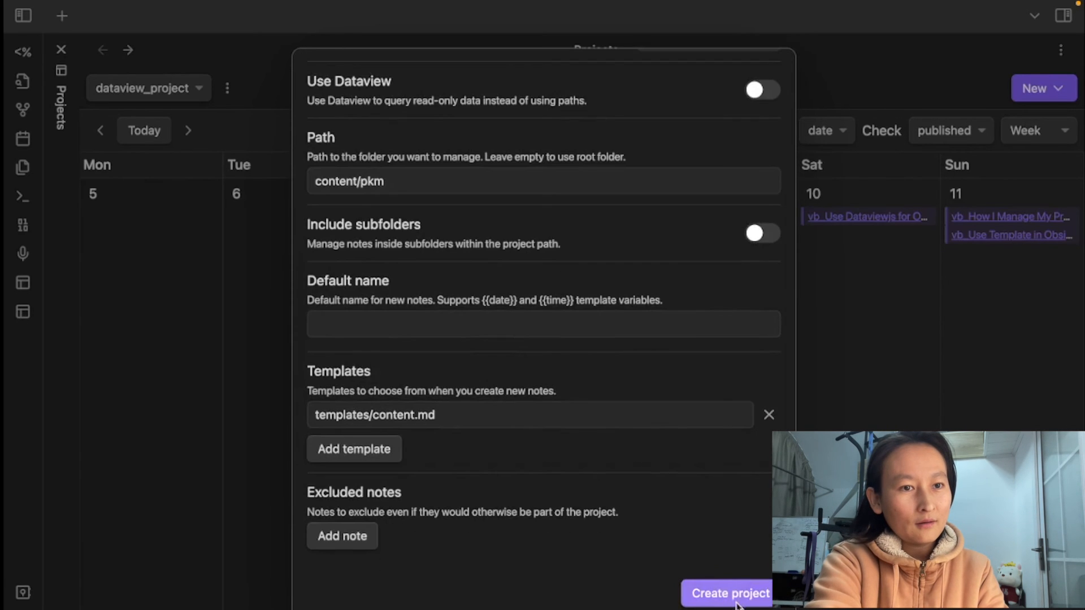
pyautogui.click(728, 599)
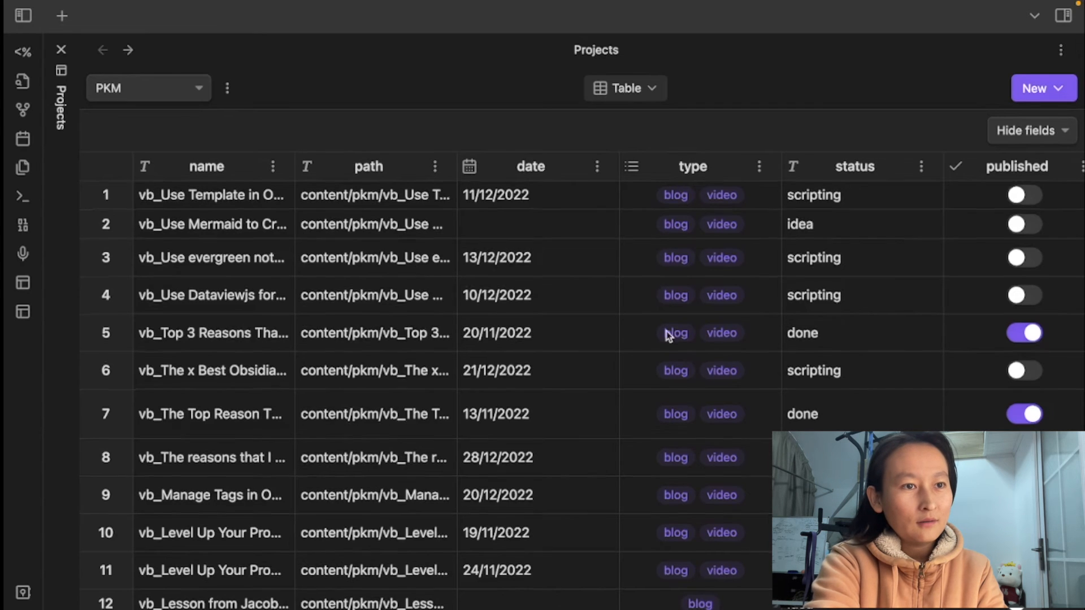
# Hide the blog, youtube and path fields in the PKM table view
pyautogui.scroll(-4, 528, 395)
pyautogui.scroll(4, 528, 395)
pyautogui.scroll(-4, 452, 349)
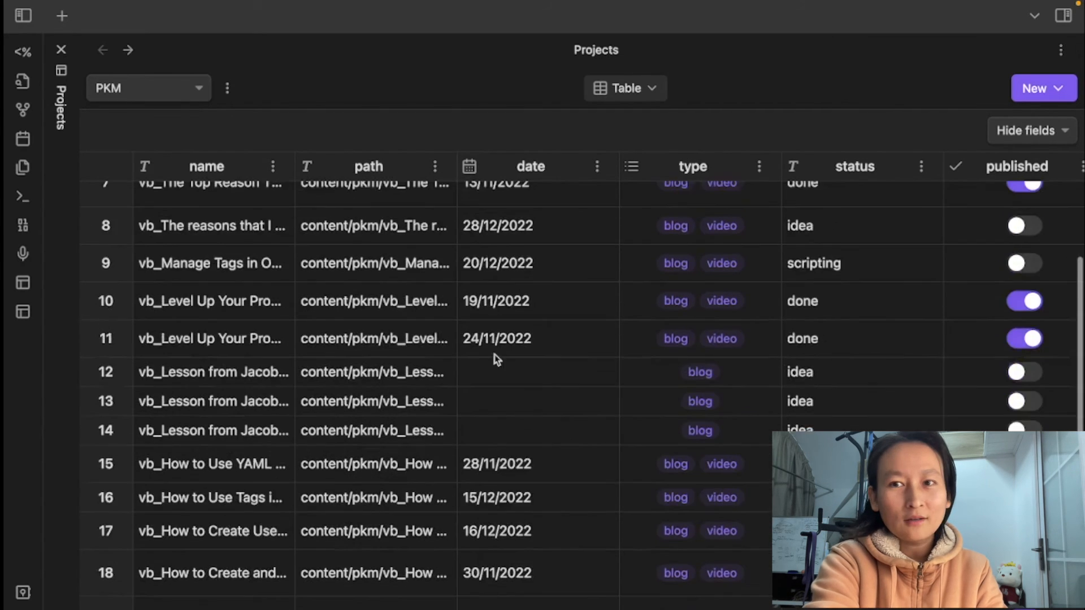
pyautogui.scroll(4, 494, 355)
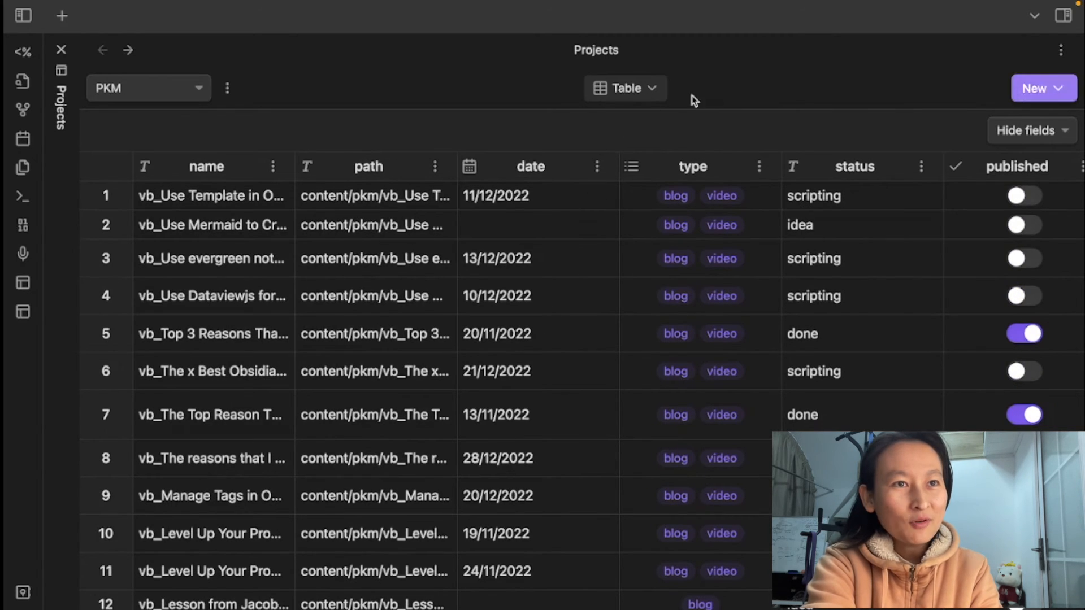
pyautogui.hscroll(3, 1050, 139)
pyautogui.click(1050, 139)
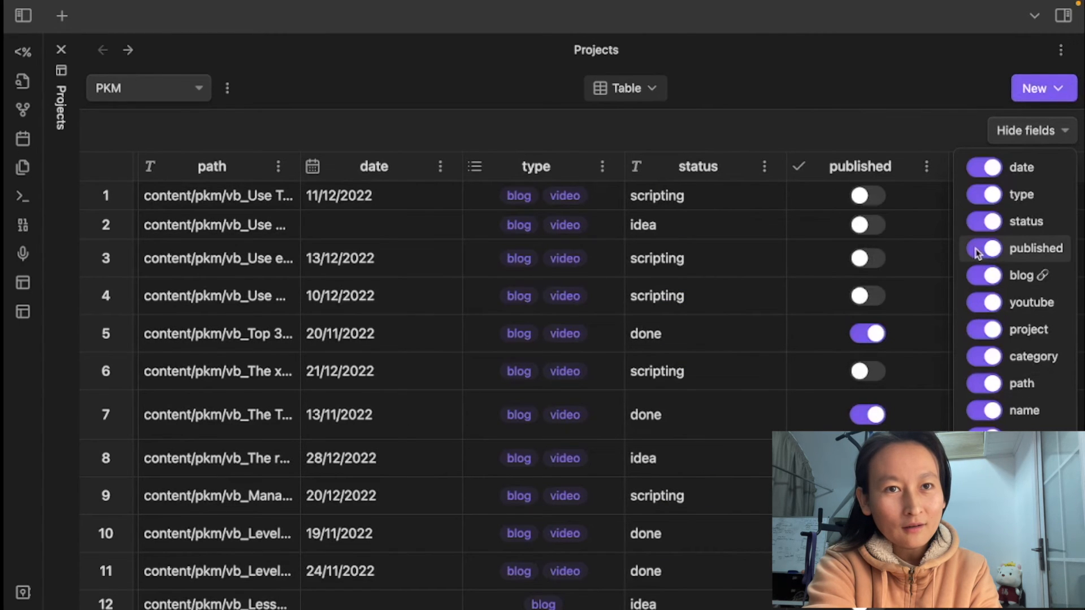
pyautogui.click(980, 276)
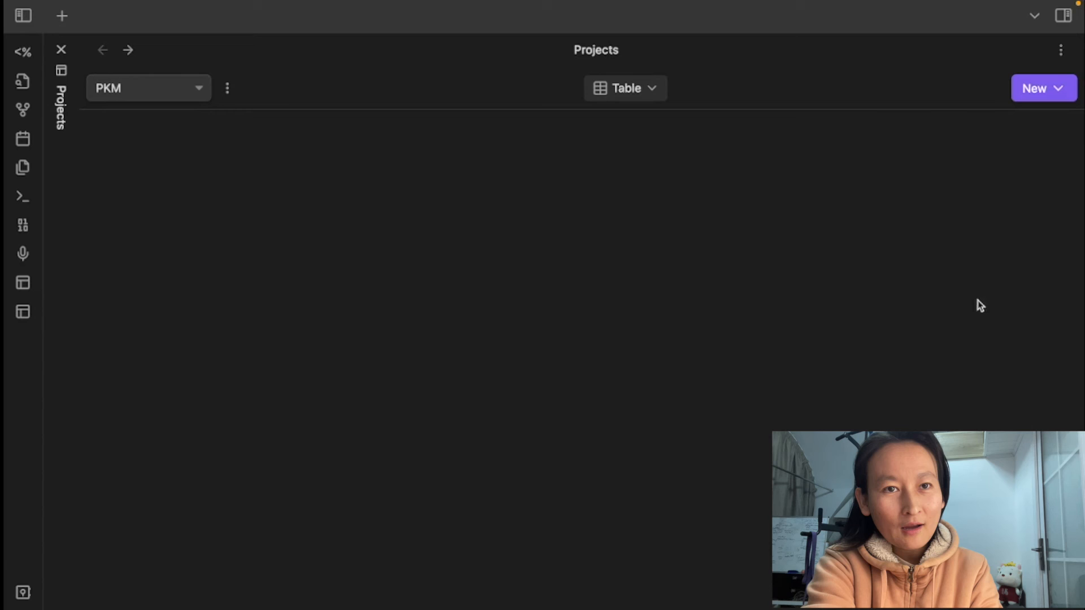
pyautogui.click(1060, 141)
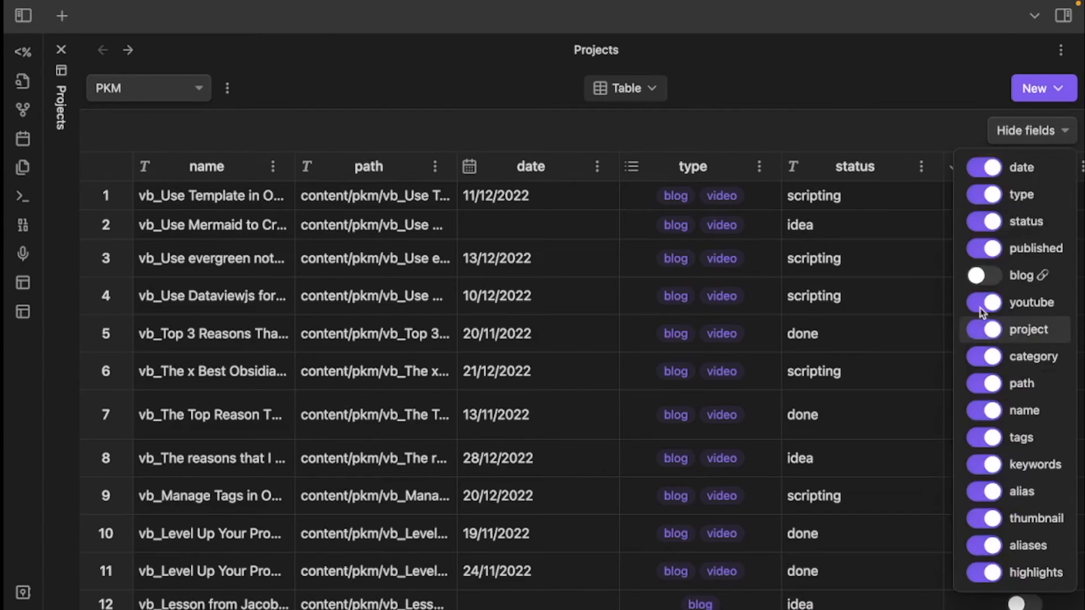
pyautogui.click(981, 307)
pyautogui.click(1064, 134)
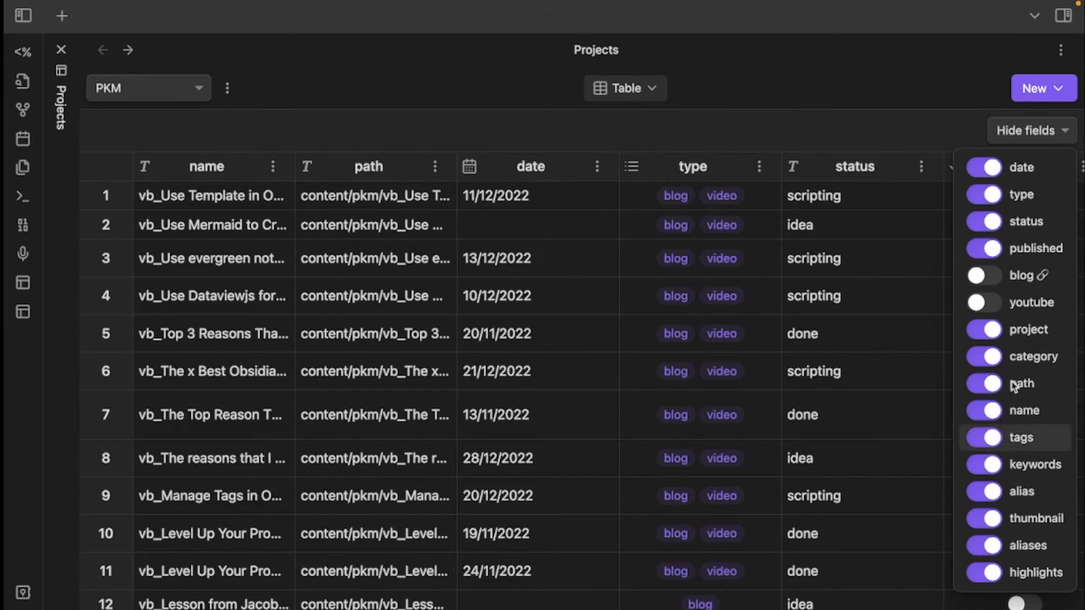
pyautogui.click(1049, 378)
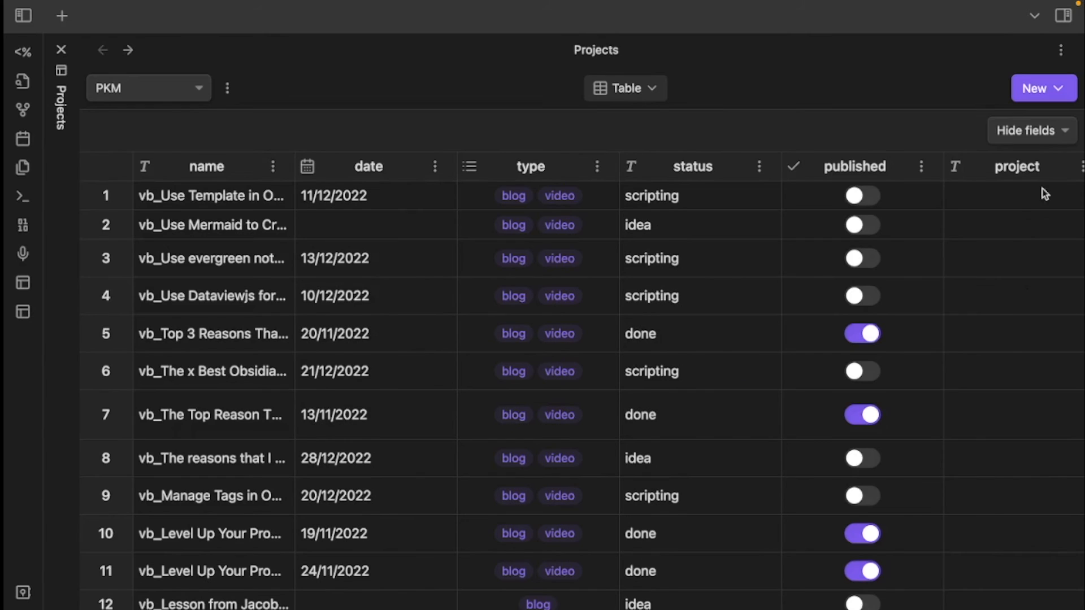
# Hide the aliases and alias fields in the PKM table as well
pyautogui.click(1034, 131)
pyautogui.click(983, 545)
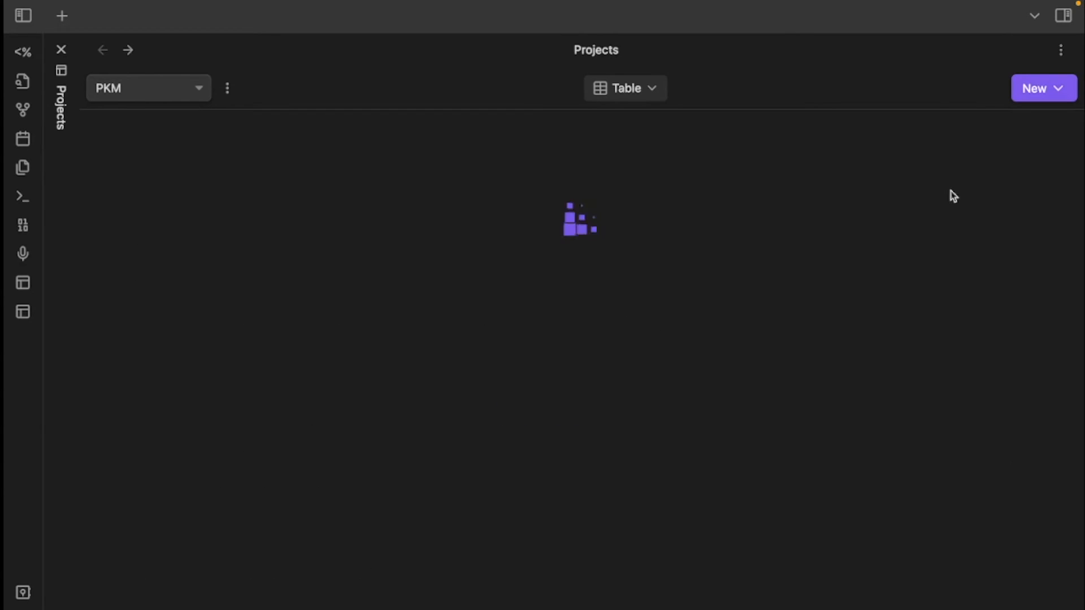
pyautogui.click(1035, 130)
pyautogui.click(994, 493)
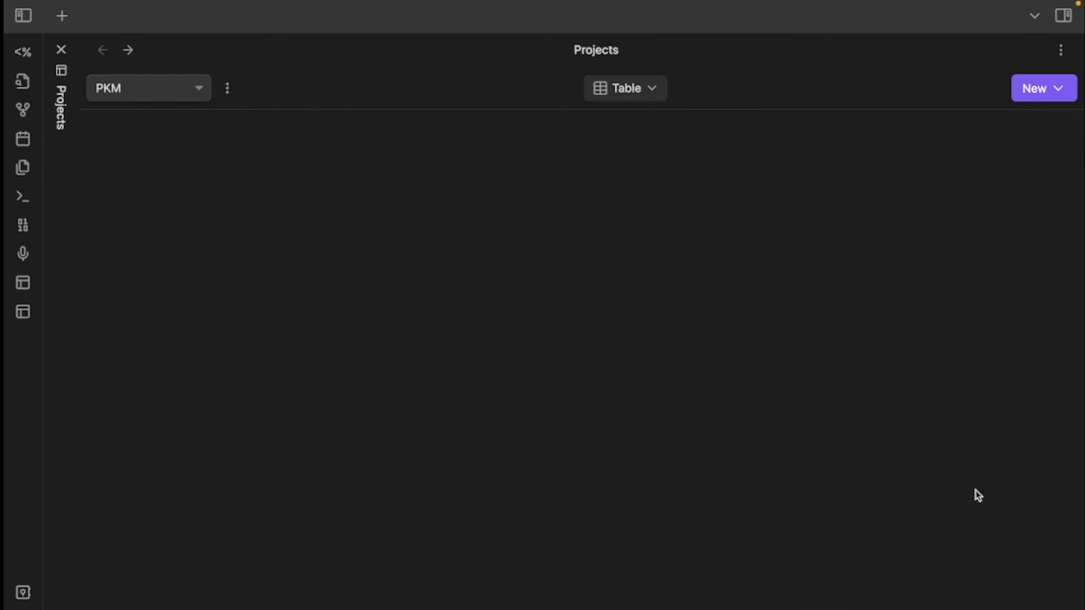
pyautogui.click(1034, 130)
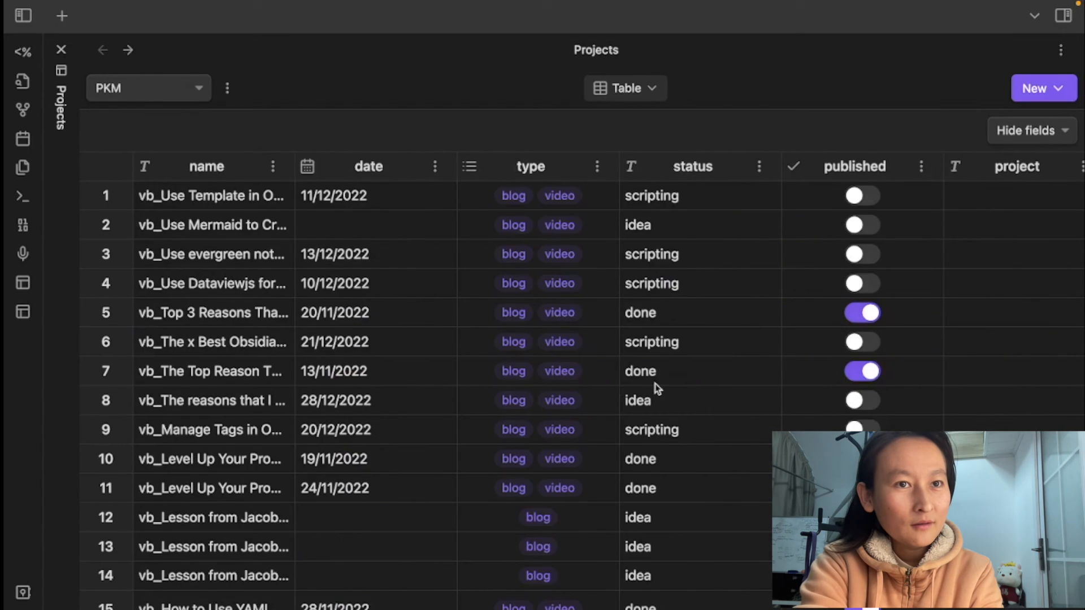
# Look over the trimmed table and add a Board view to the PKM project
pyautogui.hscroll(10, 656, 384)
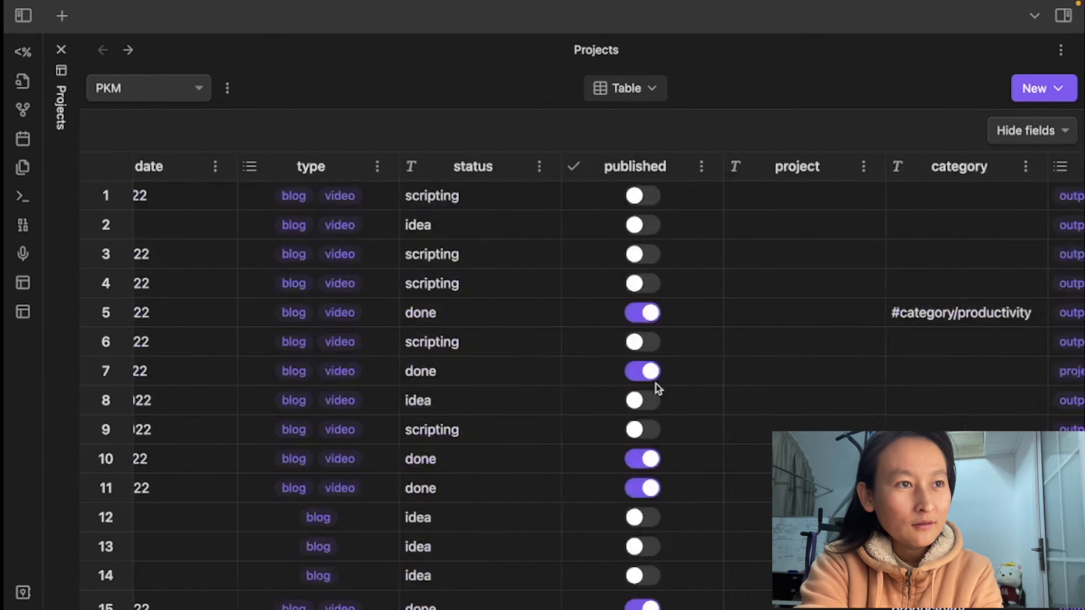
pyautogui.hscroll(-8, 656, 384)
pyautogui.scroll(-3, 622, 395)
pyautogui.scroll(-7, 571, 412)
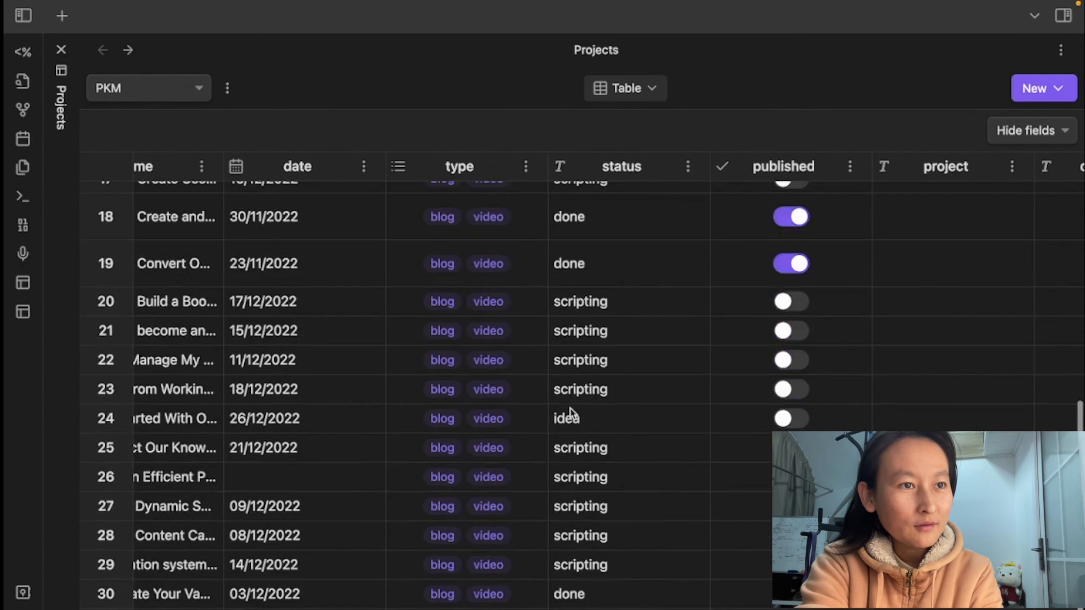
pyautogui.scroll(9, 571, 412)
pyautogui.hscroll(-2, 411, 377)
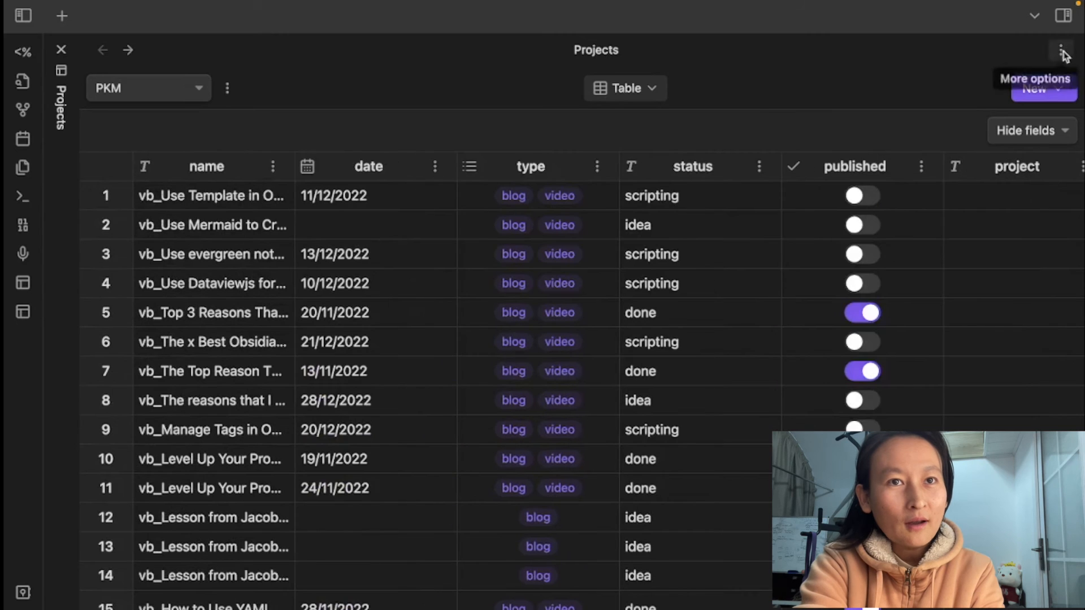
pyautogui.click(1058, 88)
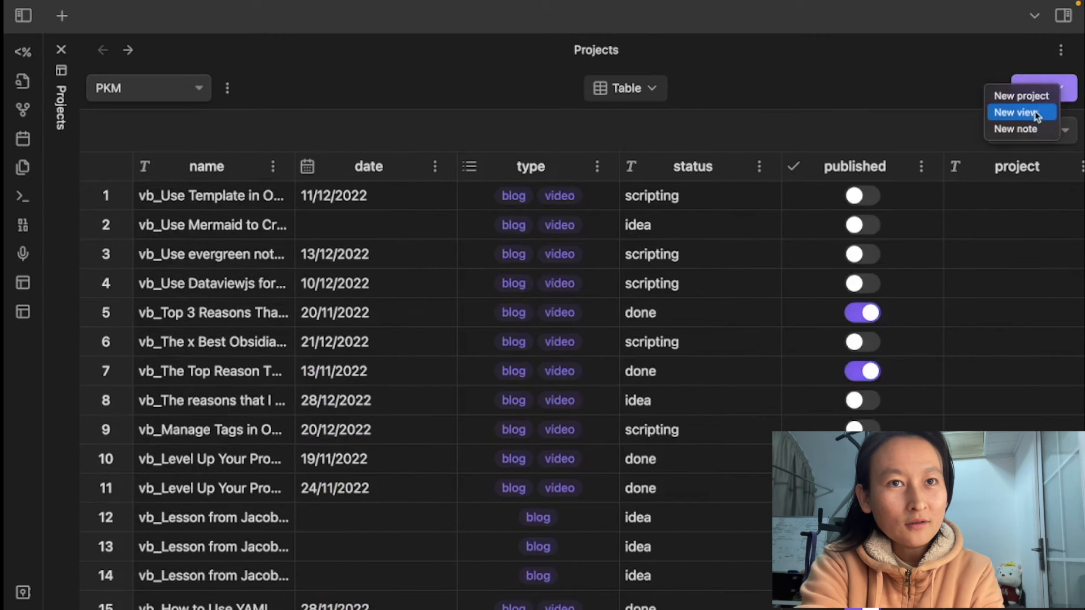
pyautogui.click(1037, 114)
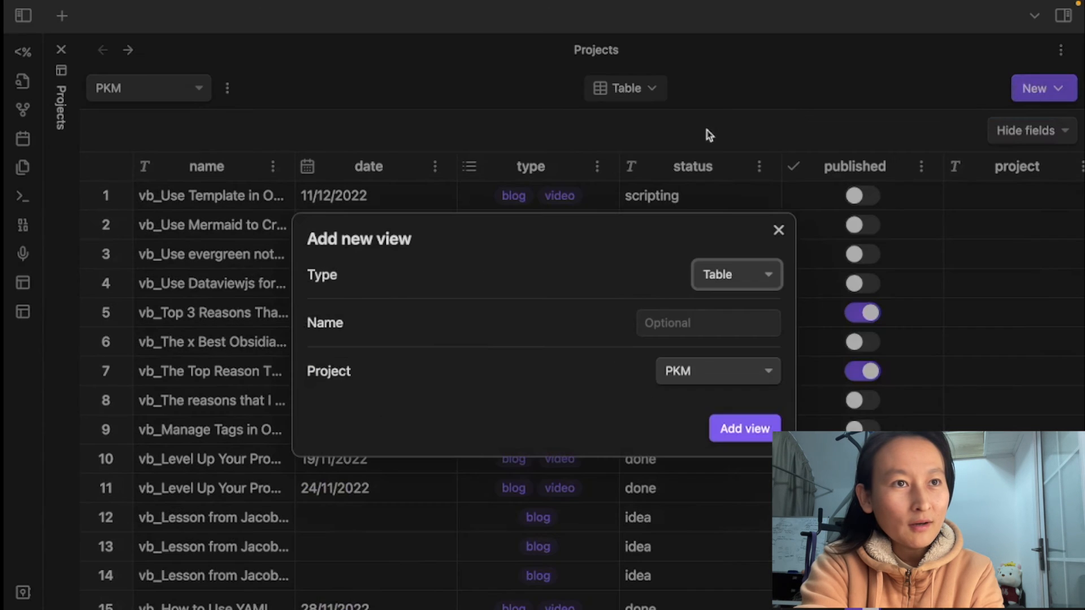
pyautogui.click(750, 277)
pyautogui.click(738, 295)
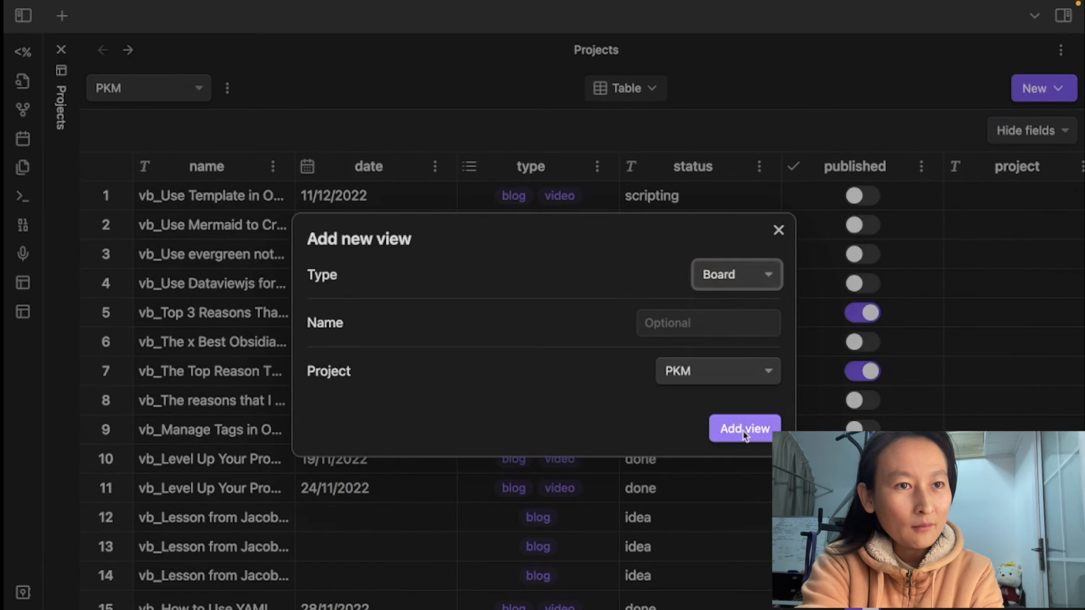
pyautogui.click(745, 431)
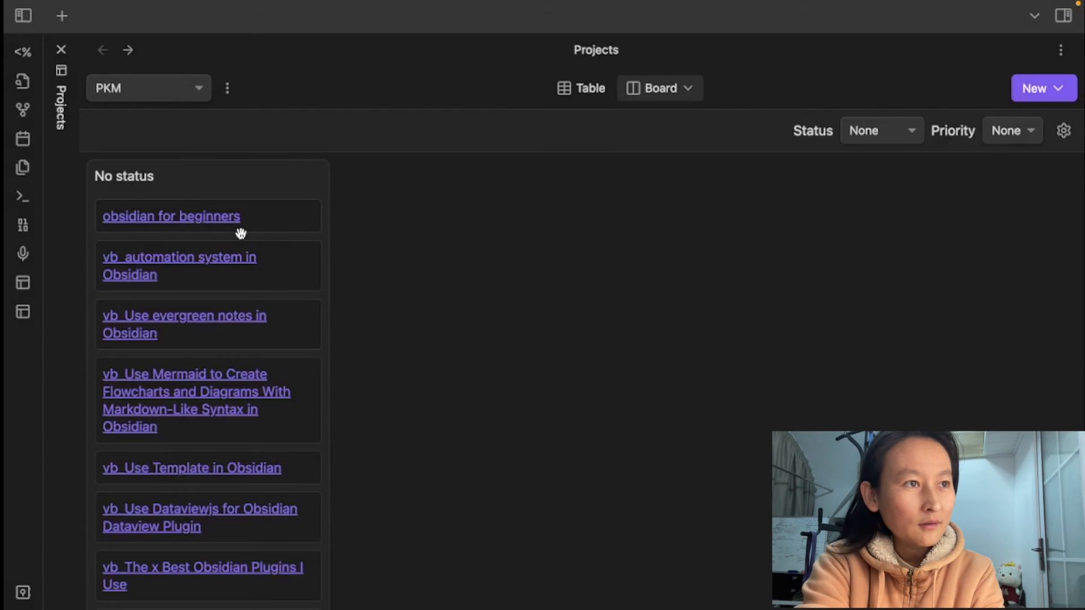
# Group the board's notes by the status field and move the idea column directly before the scripting column
pyautogui.click(892, 131)
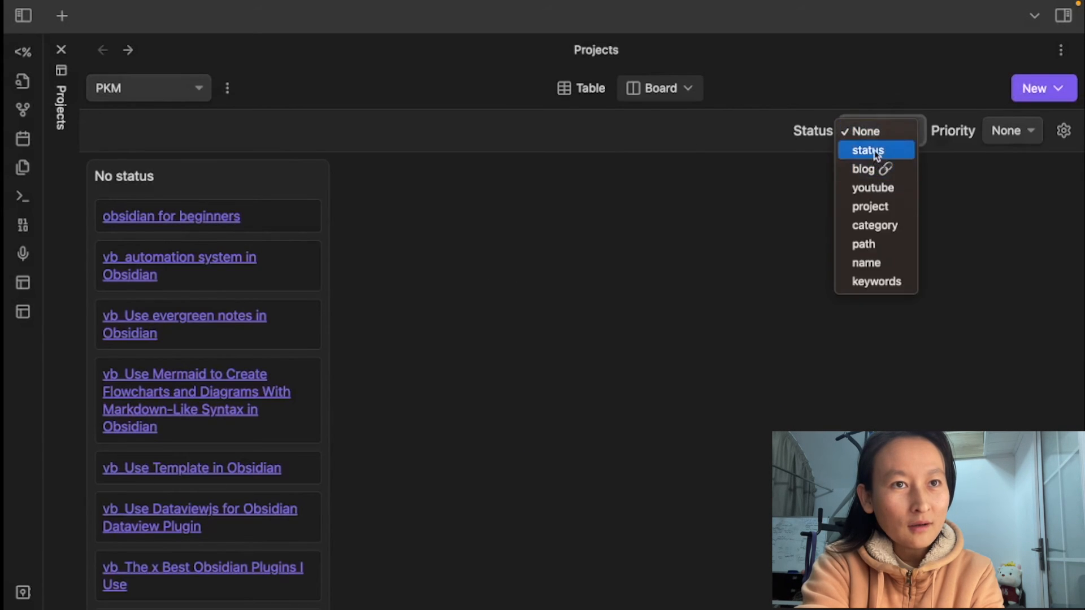
pyautogui.click(876, 156)
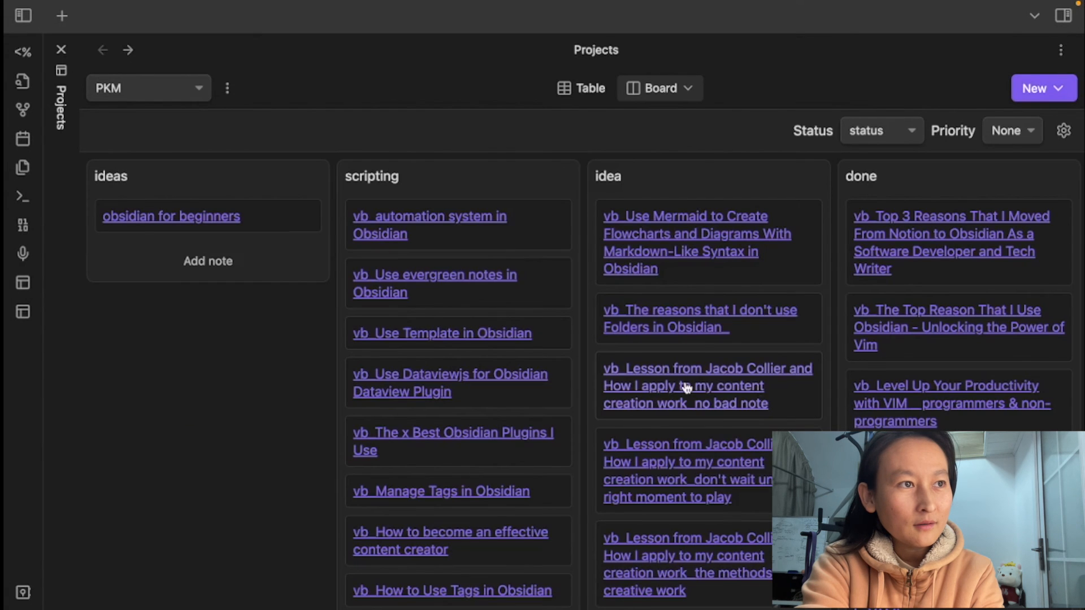
pyautogui.scroll(-4, 687, 387)
pyautogui.scroll(4, 693, 373)
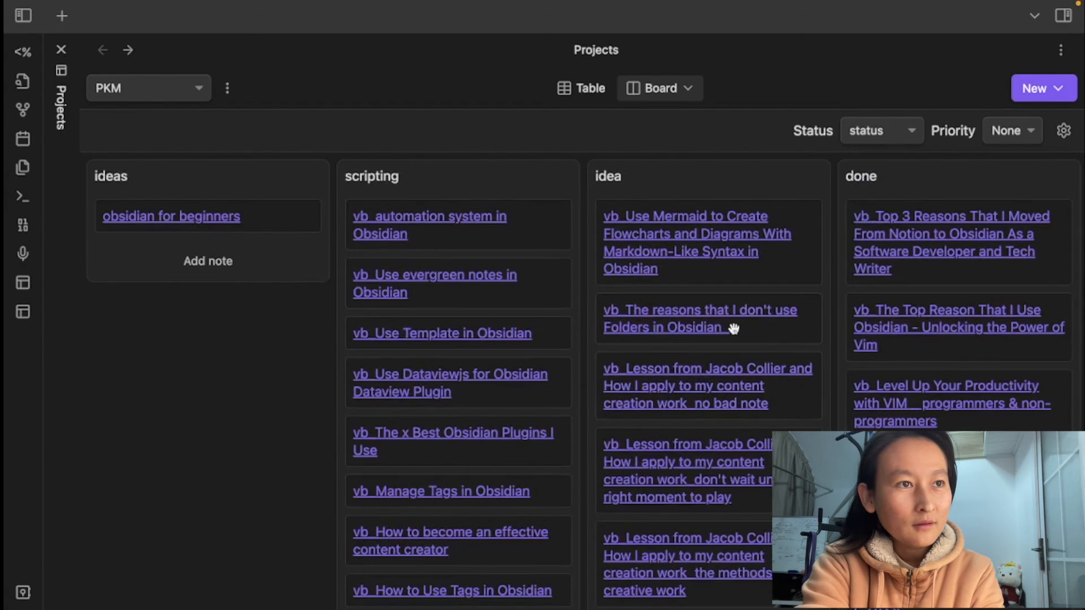
pyautogui.moveTo(626, 178); pyautogui.dragTo(207, 203)
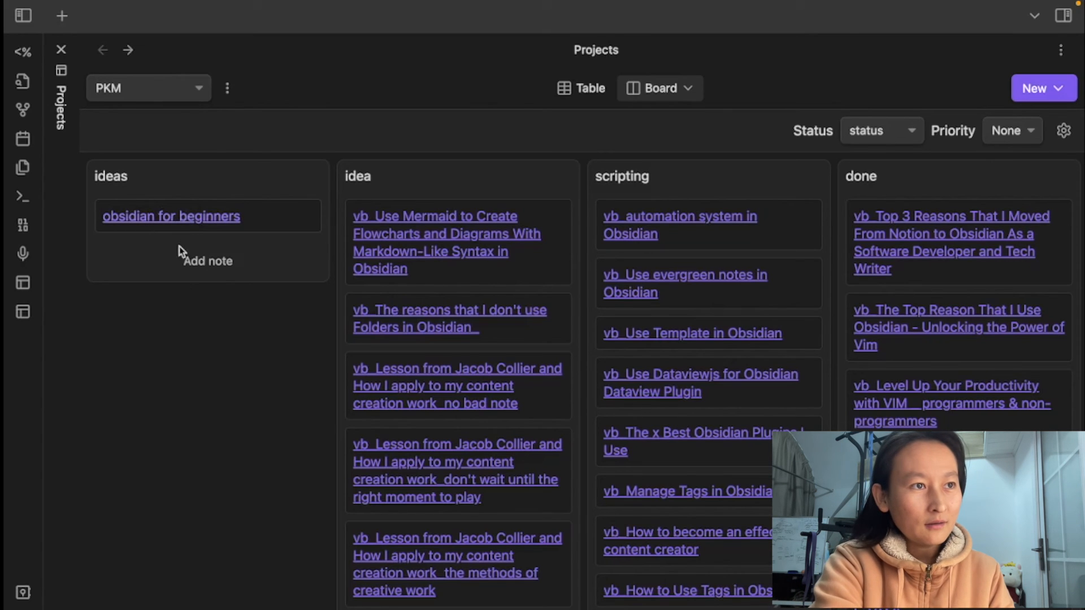
# Open the "obsidian for beginners" note, change its status to idea, and close the note to return to the board
pyautogui.click(190, 216)
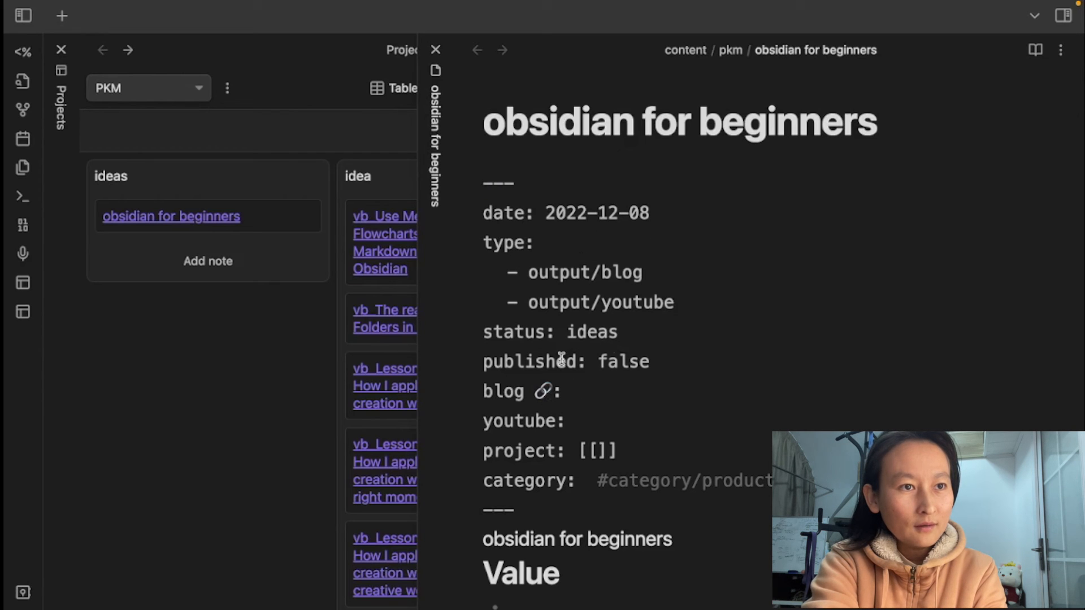
pyautogui.click(592, 333)
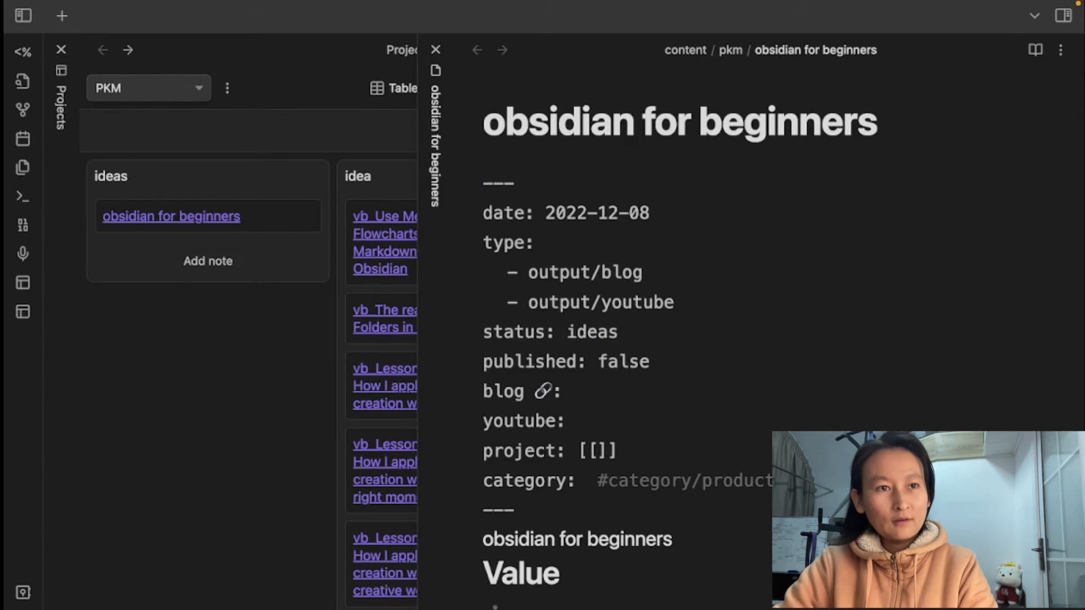
pyautogui.press('e')
pyautogui.press('x')
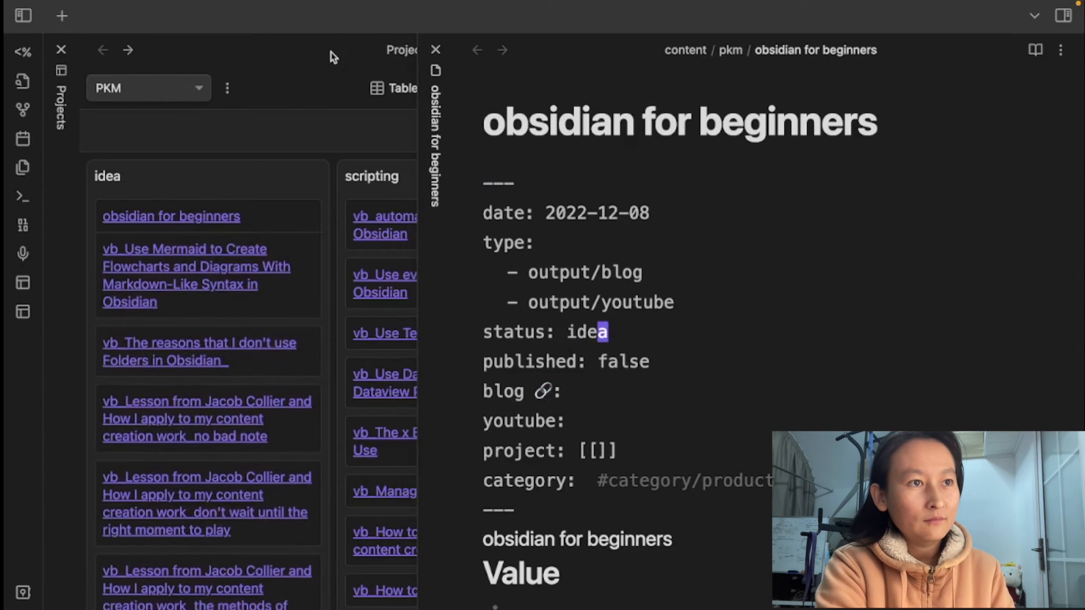
pyautogui.click(333, 56)
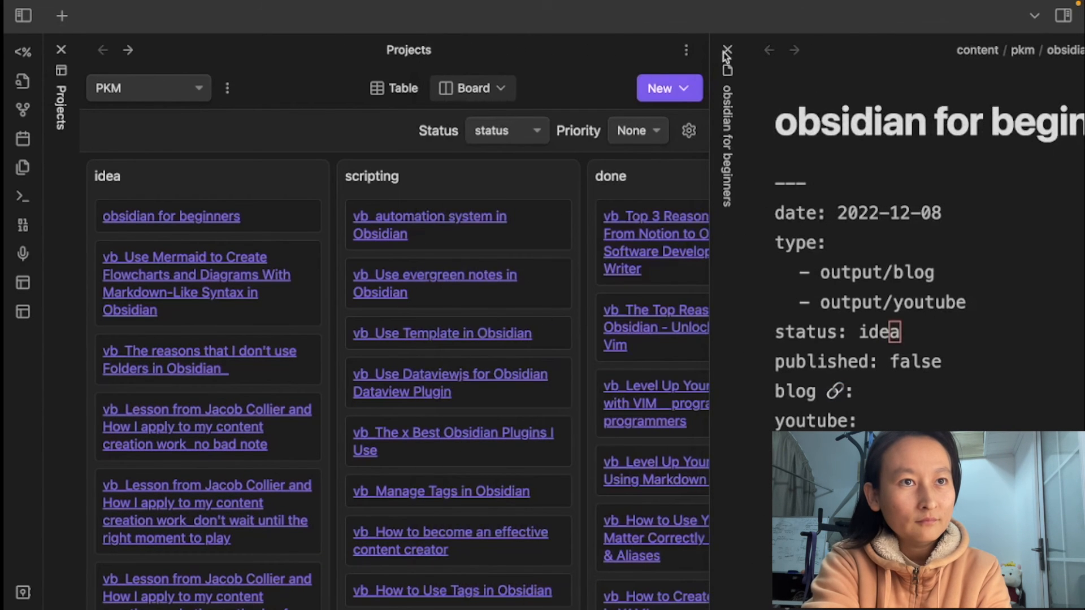
pyautogui.click(728, 51)
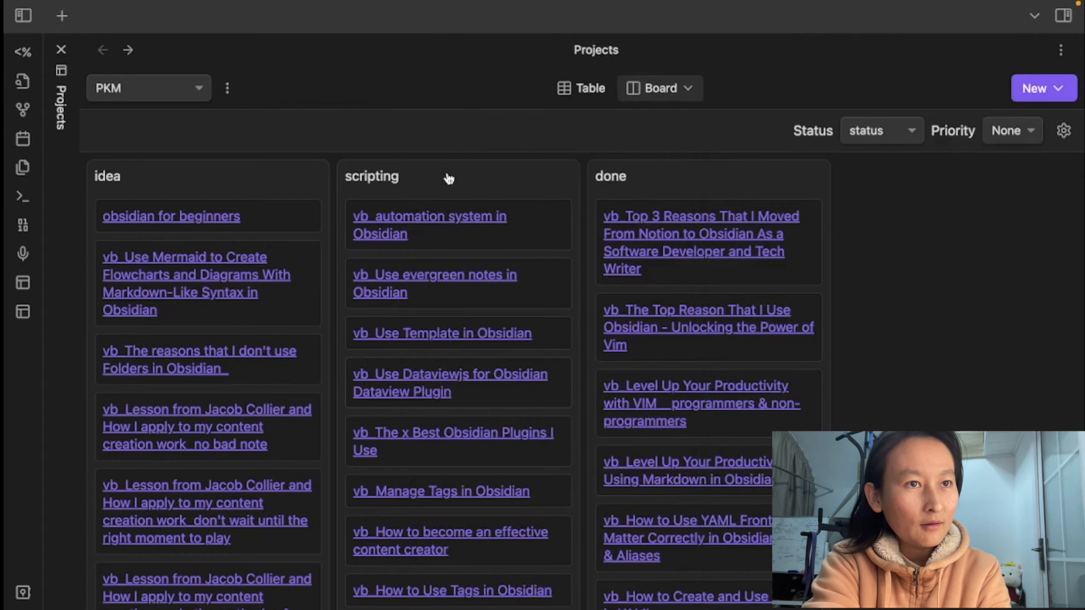
# Look over the PKM board and add a Calendar view to the PKM project
pyautogui.scroll(-5, 447, 390)
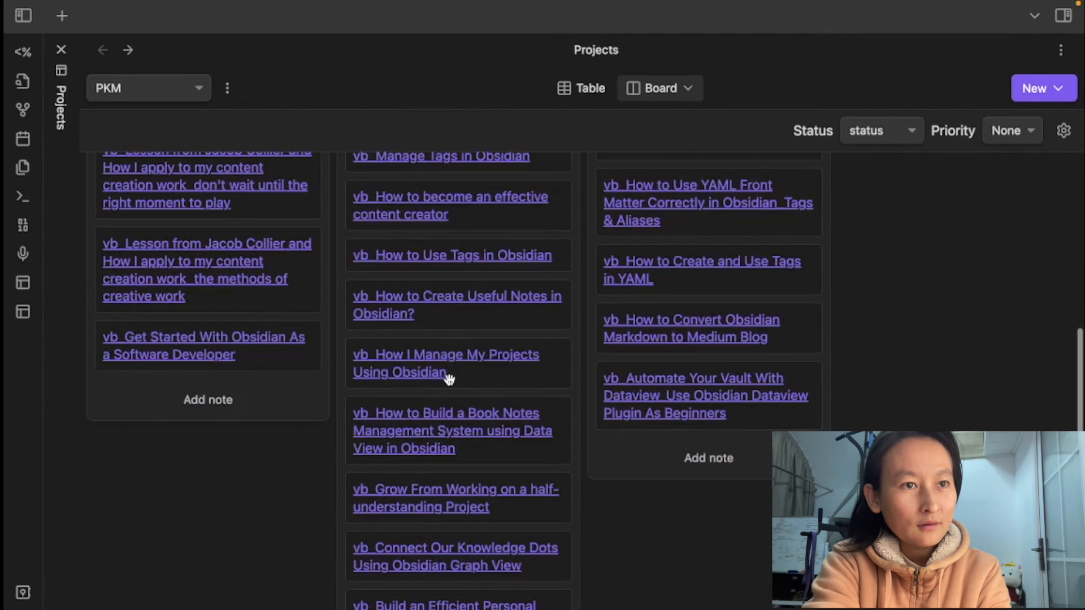
pyautogui.scroll(5, 449, 379)
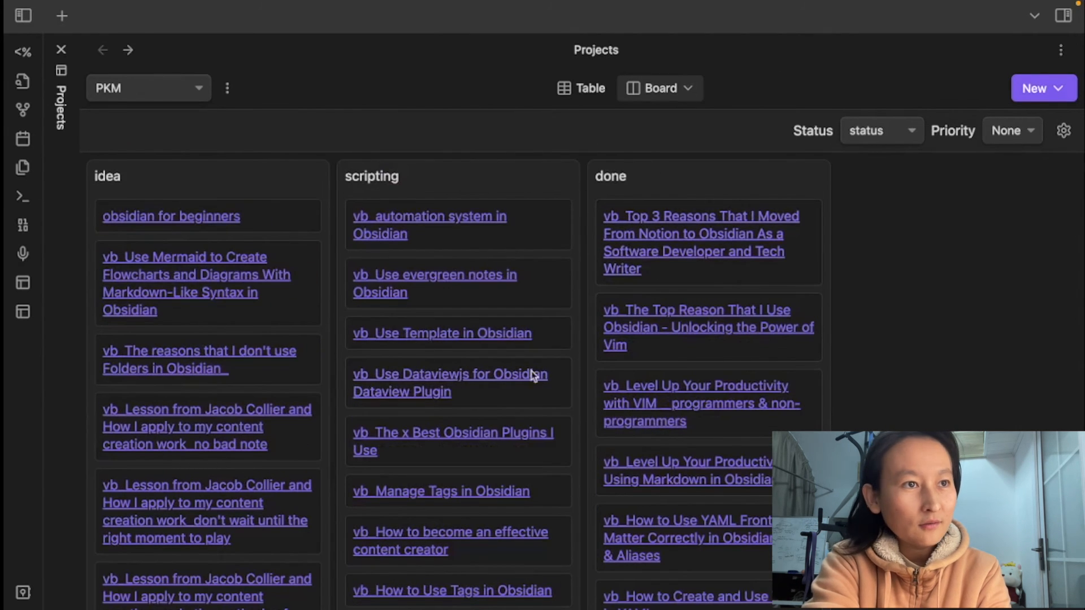
pyautogui.click(1058, 90)
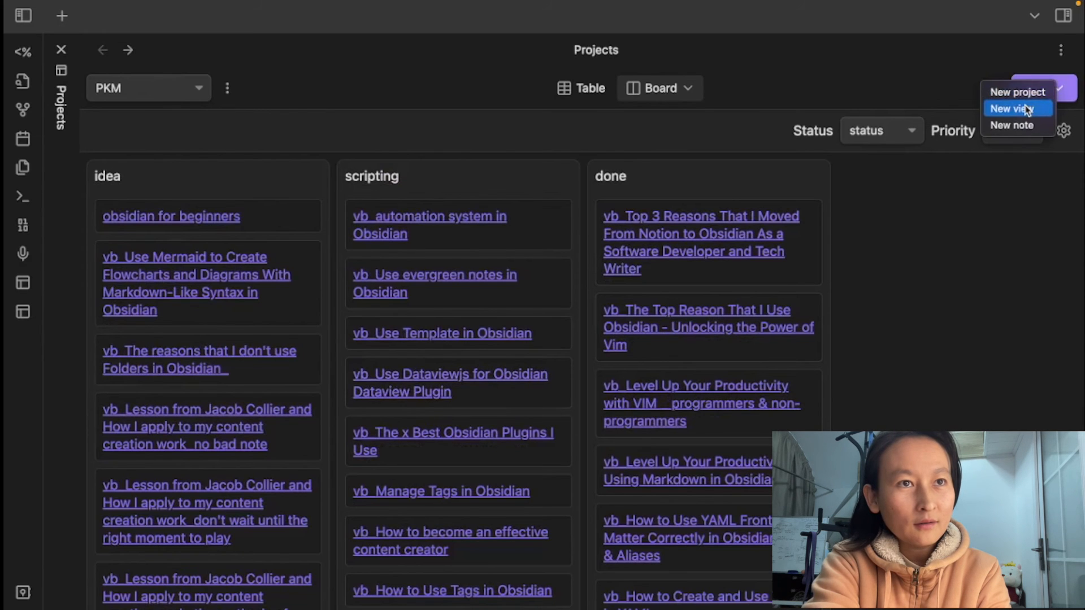
pyautogui.click(1026, 108)
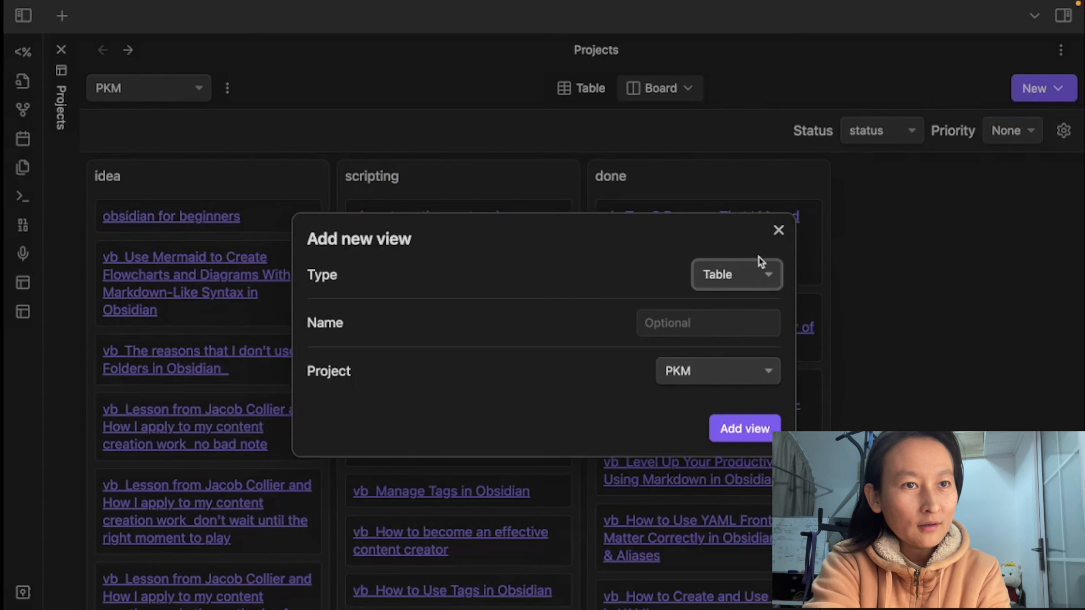
pyautogui.click(731, 273)
pyautogui.click(869, 370)
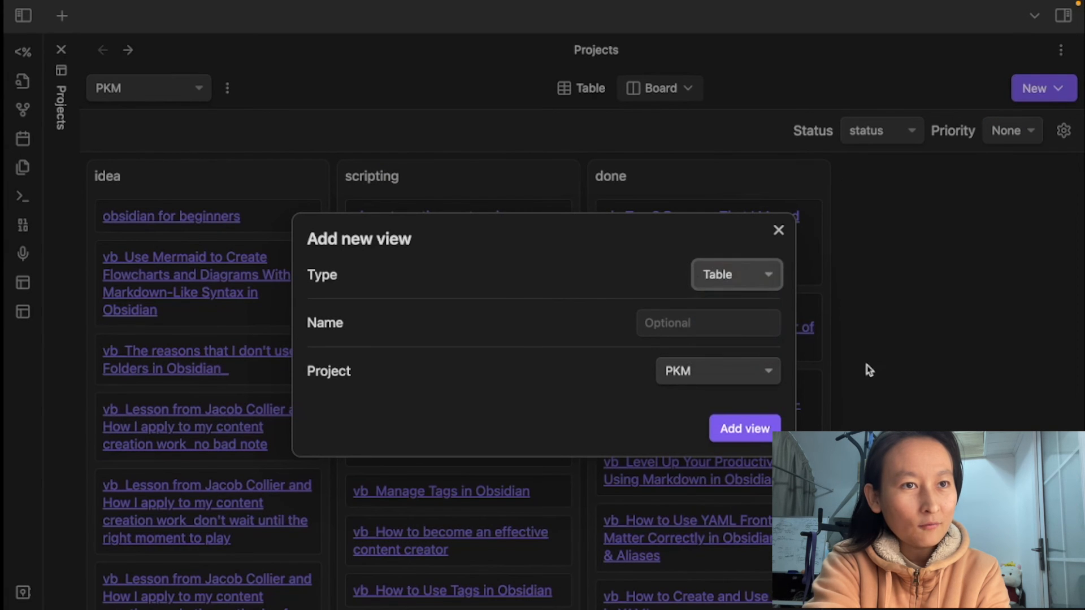
pyautogui.click(749, 433)
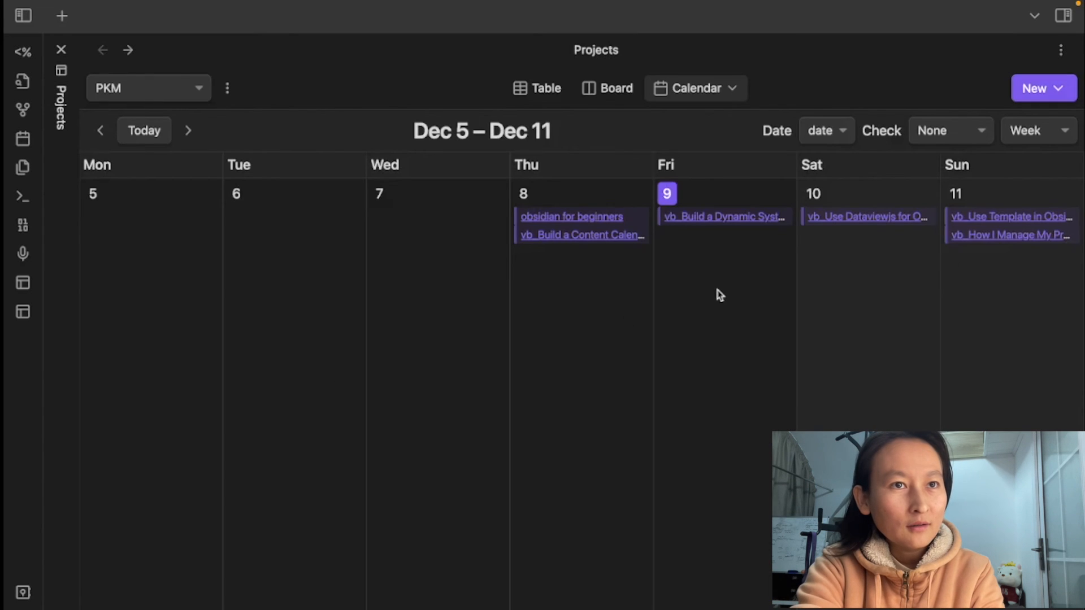
# Set the calendar's check field to published and its displayed period to Month
pyautogui.click(937, 134)
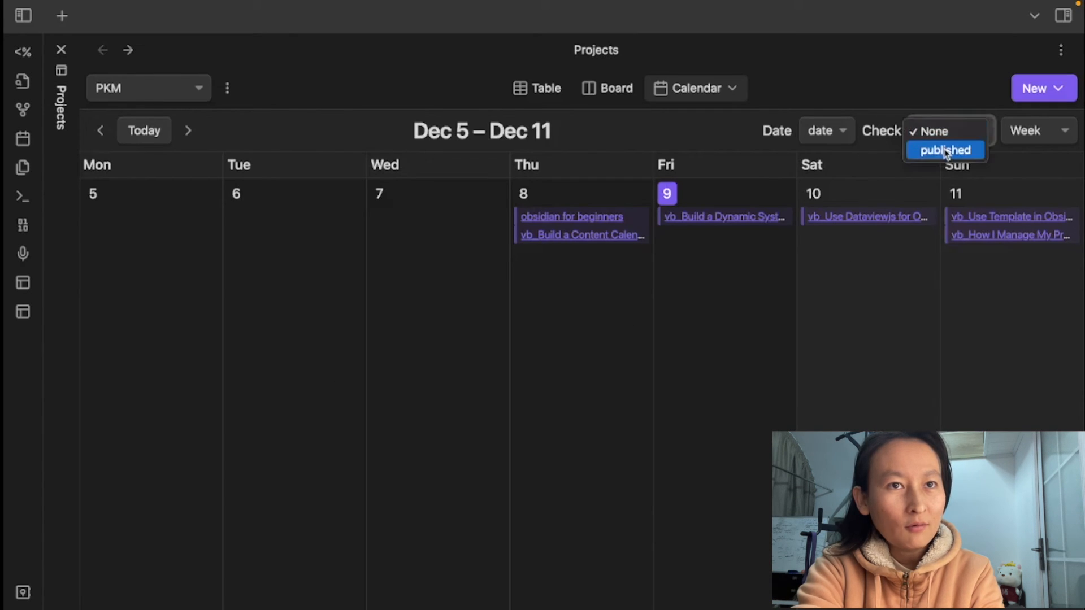
pyautogui.click(945, 150)
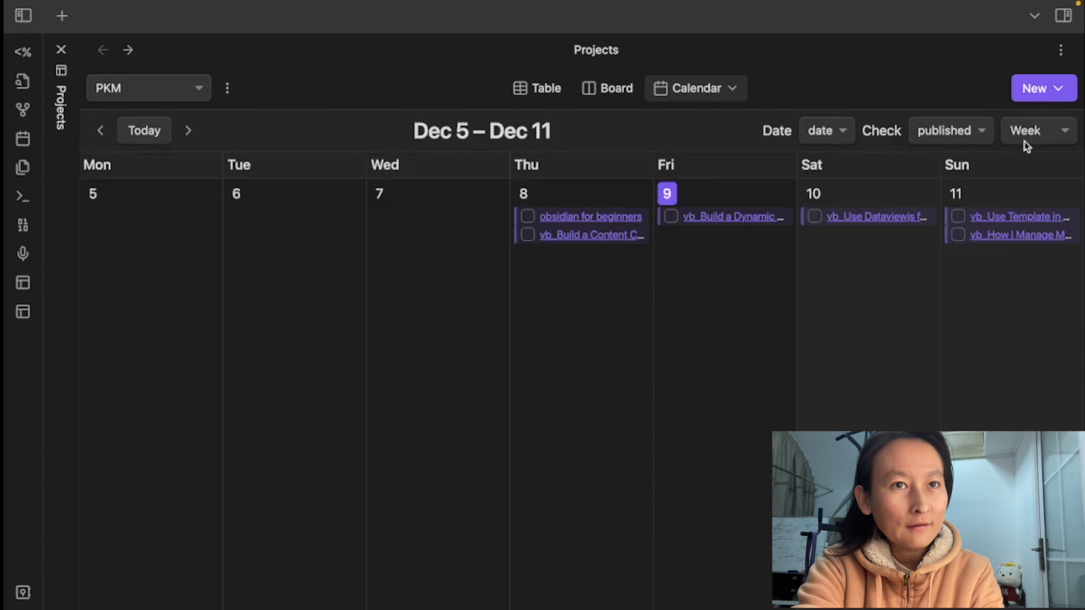
pyautogui.click(1050, 134)
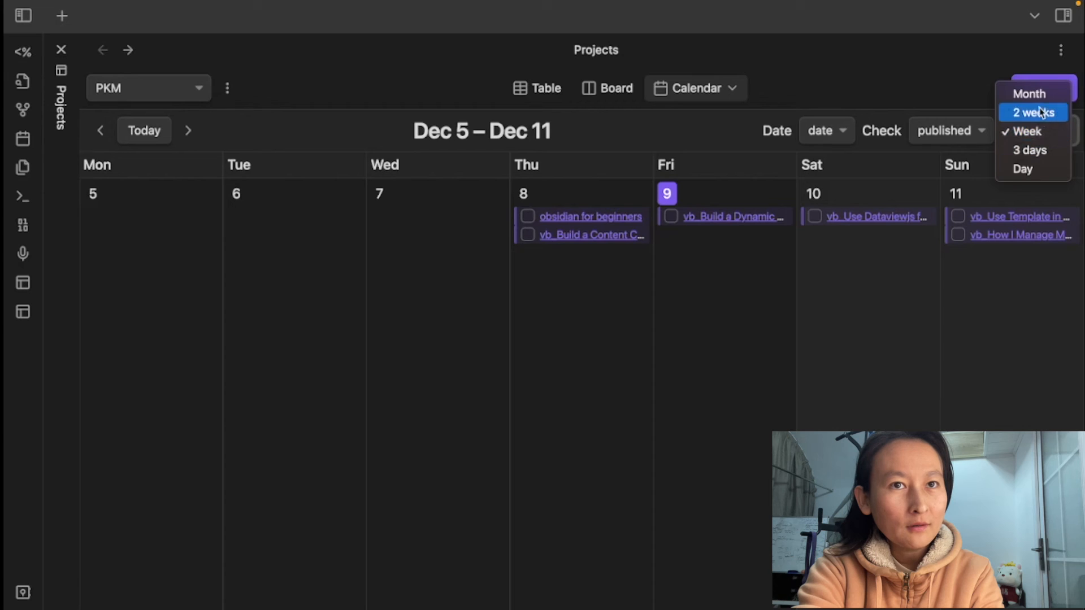
pyautogui.press('Escape')
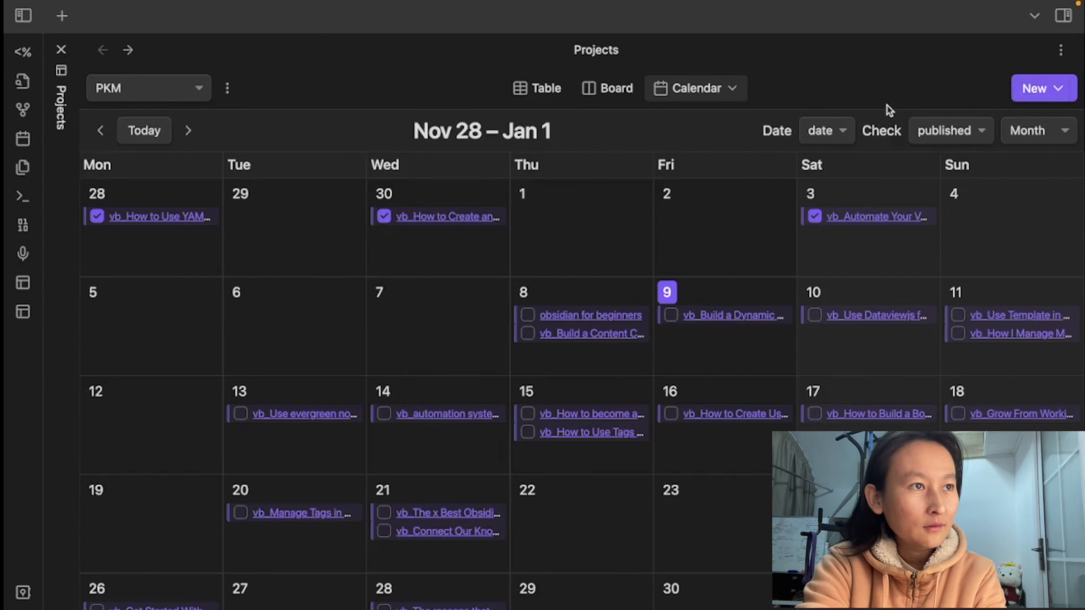
# Reschedule "obsidian for beginners" to December 22, the Content Calendar note to December 9 and the Dynamic System note to December 10
pyautogui.click(99, 131)
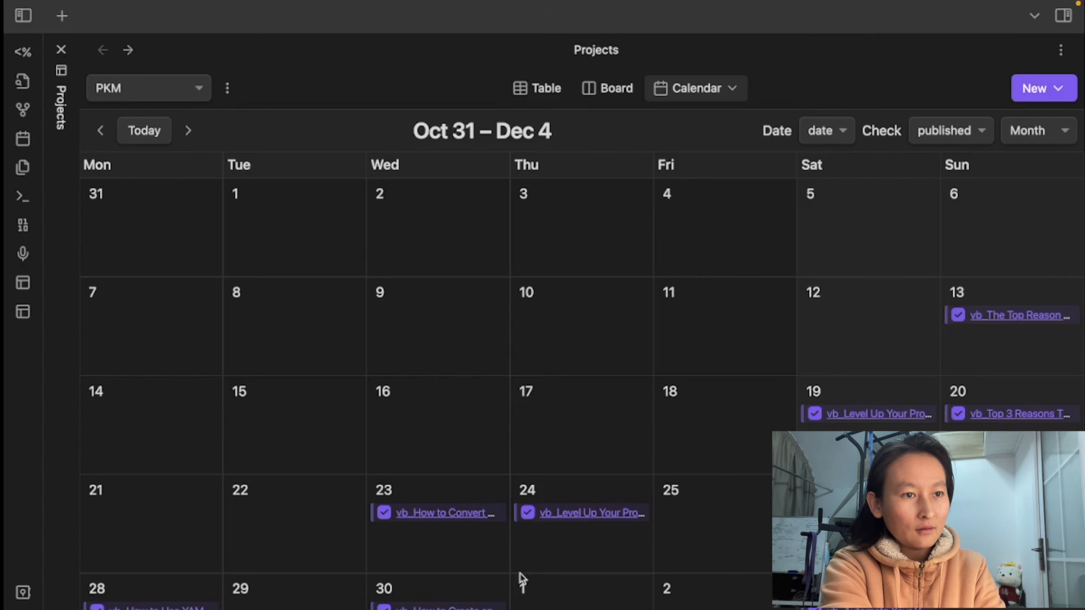
pyautogui.click(188, 131)
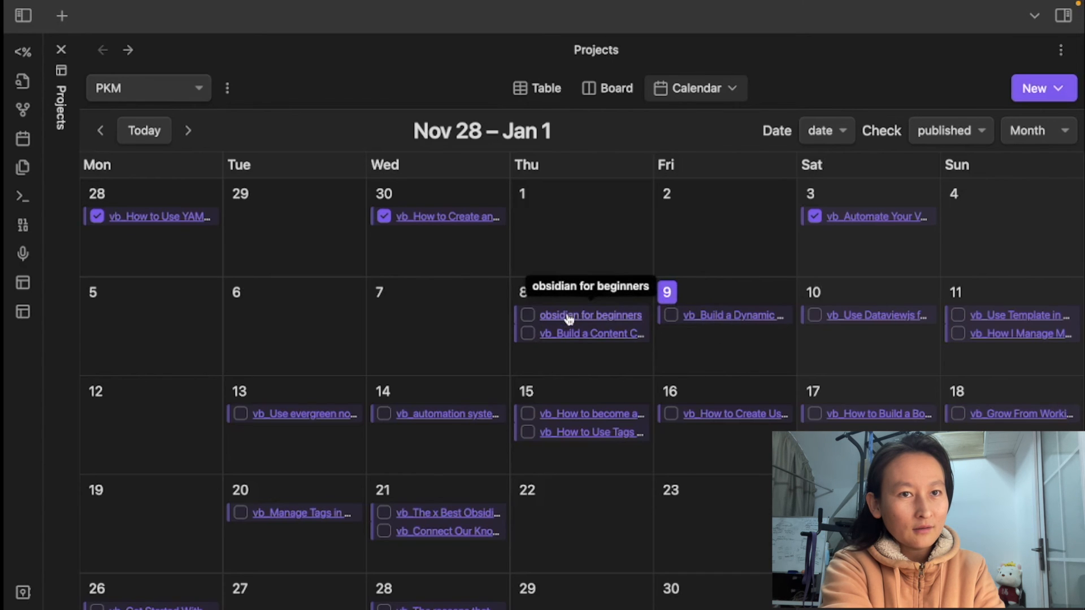
pyautogui.moveTo(569, 318); pyautogui.dragTo(565, 515)
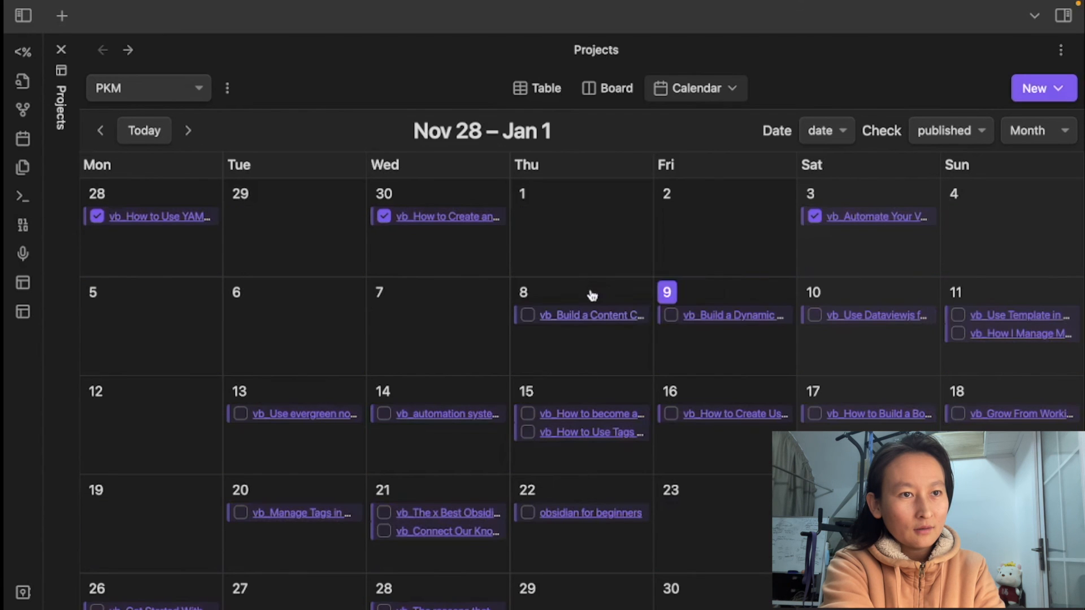
pyautogui.moveTo(588, 321); pyautogui.dragTo(711, 330)
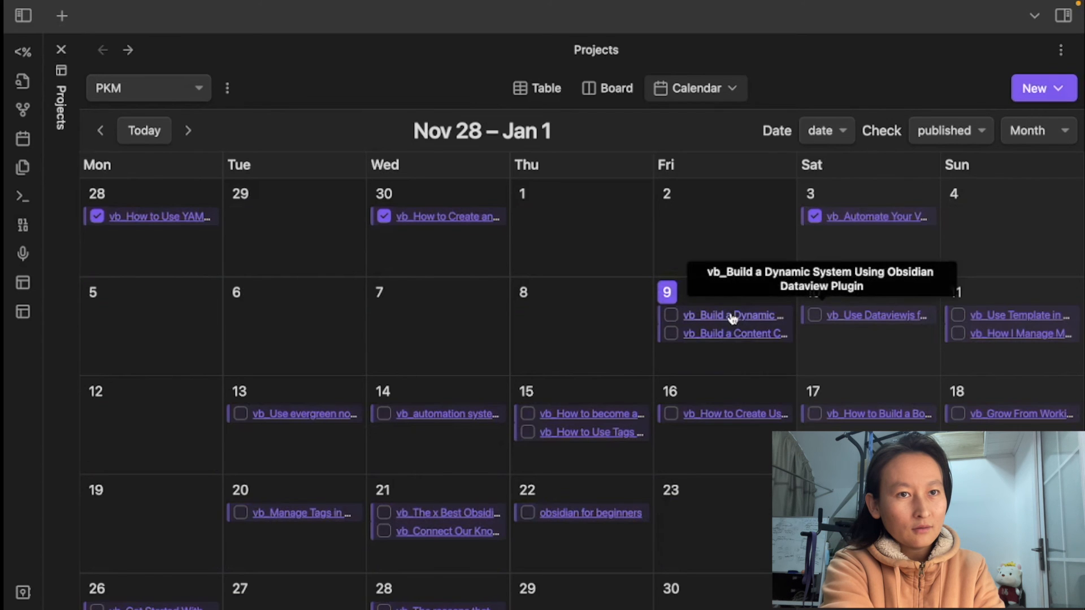
pyautogui.moveTo(730, 315); pyautogui.dragTo(885, 332)
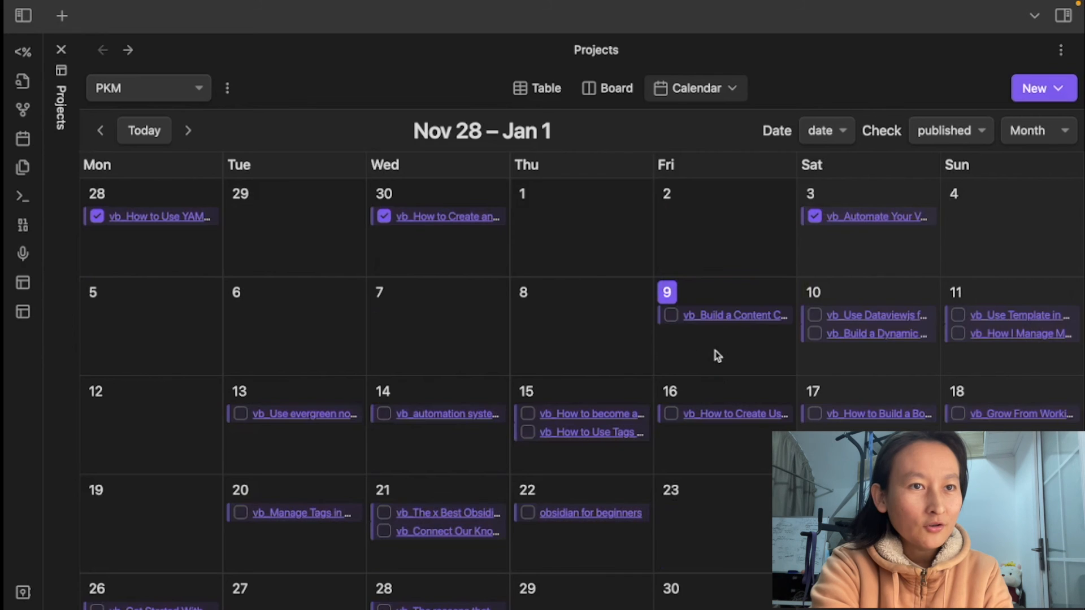
# Open the "vb_Build a Content Calendar in Obsidian" note from the calendar, read through it, and close it
pyautogui.click(725, 320)
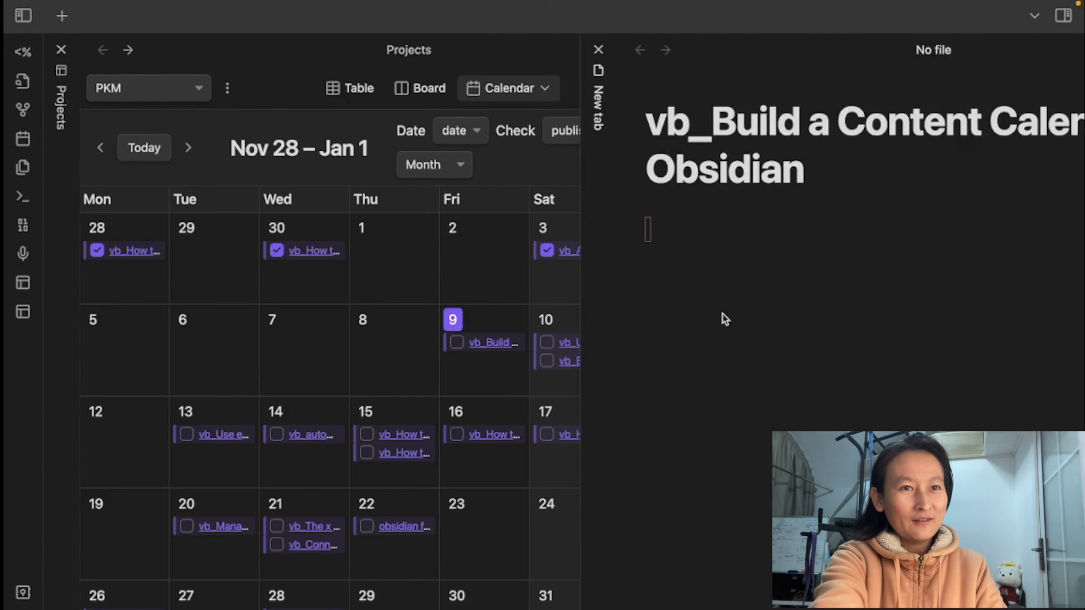
pyautogui.scroll(-5, 690, 445)
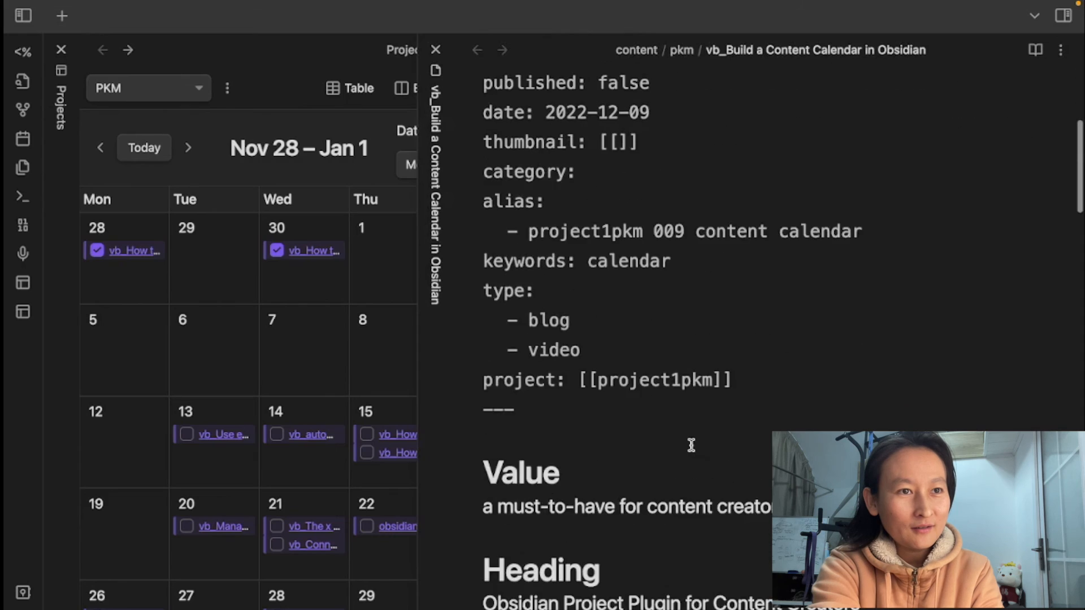
pyautogui.scroll(-10, 691, 445)
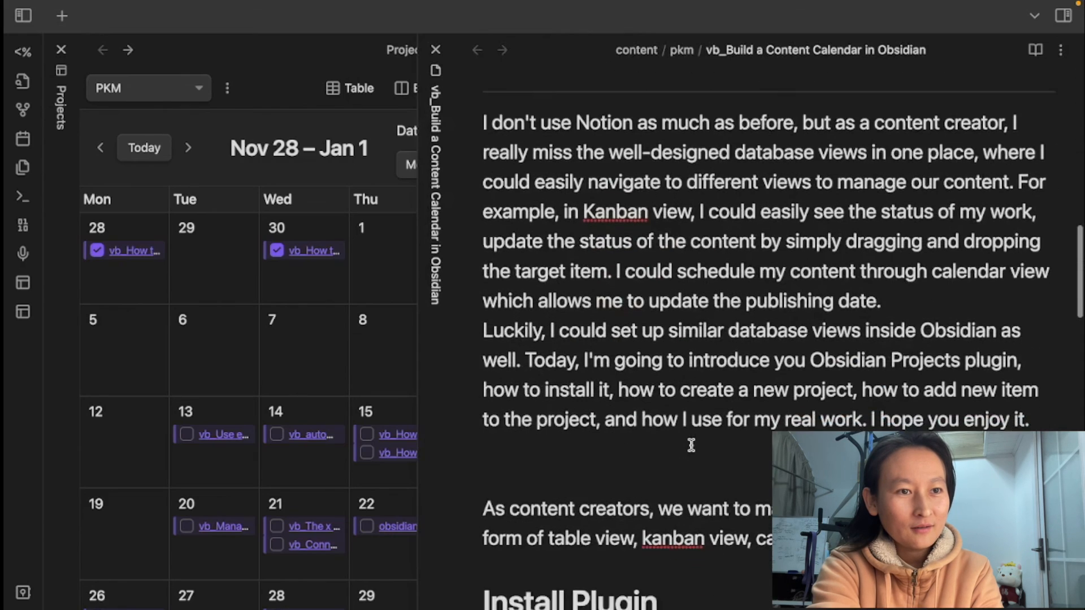
pyautogui.scroll(-10, 691, 445)
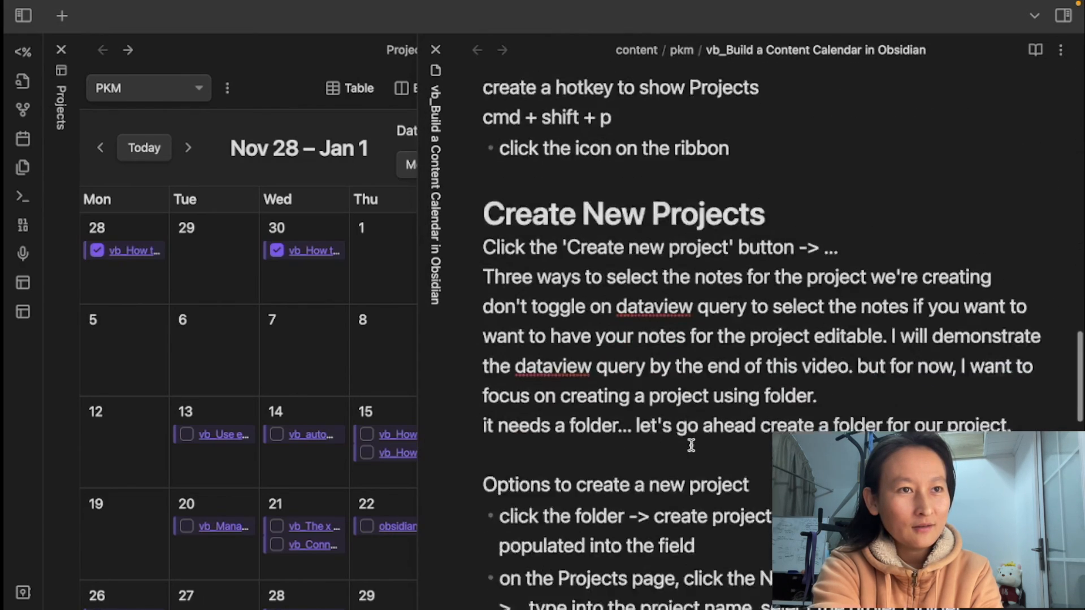
pyautogui.scroll(-3, 691, 445)
pyautogui.click(436, 50)
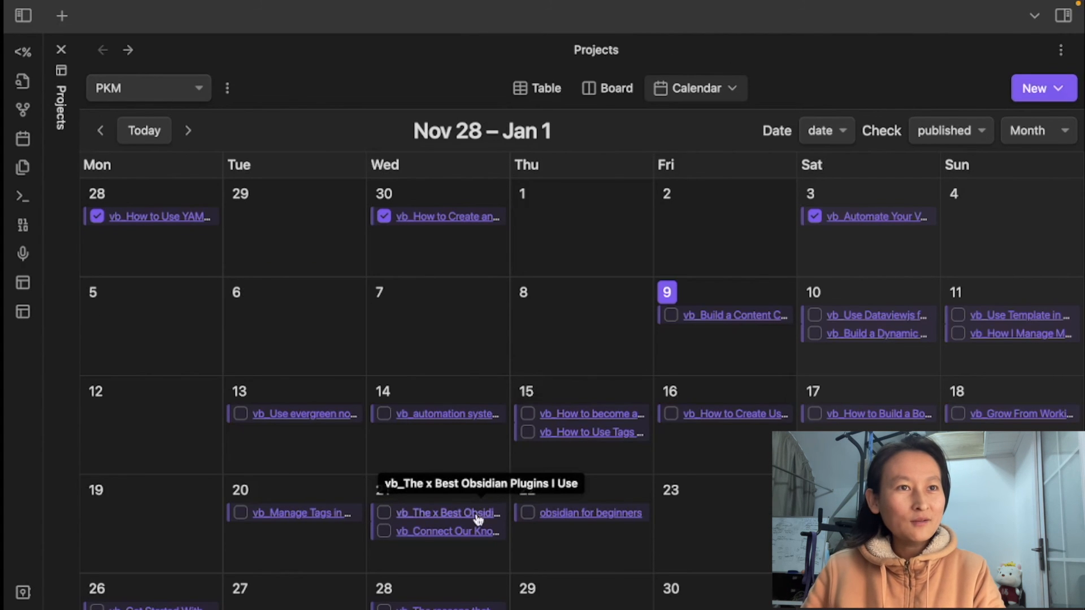
# Switch to the demo project and delete it
pyautogui.click(193, 90)
pyautogui.click(113, 31)
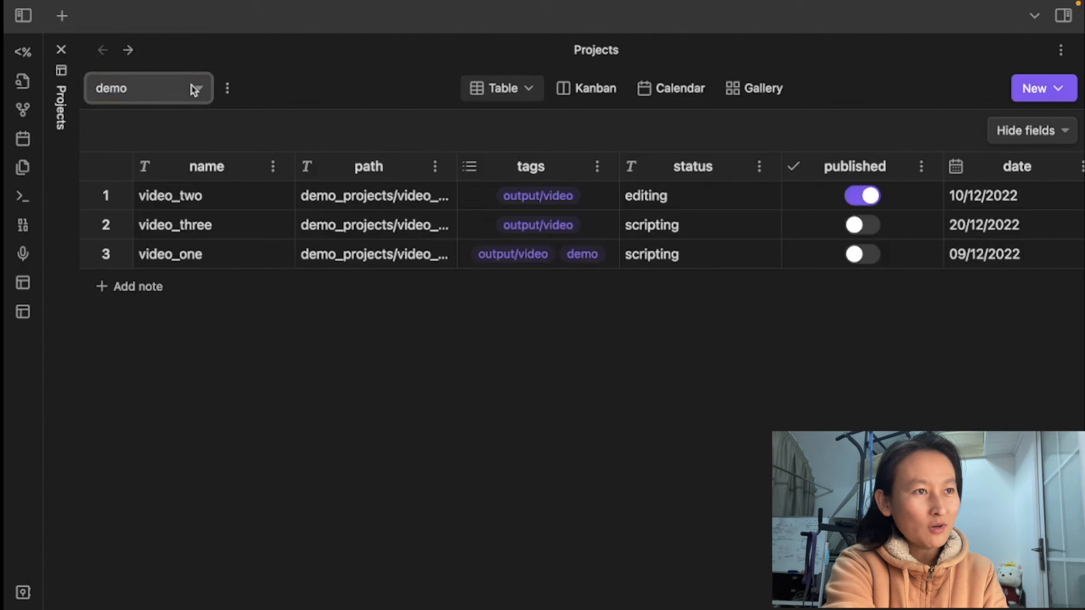
pyautogui.click(228, 88)
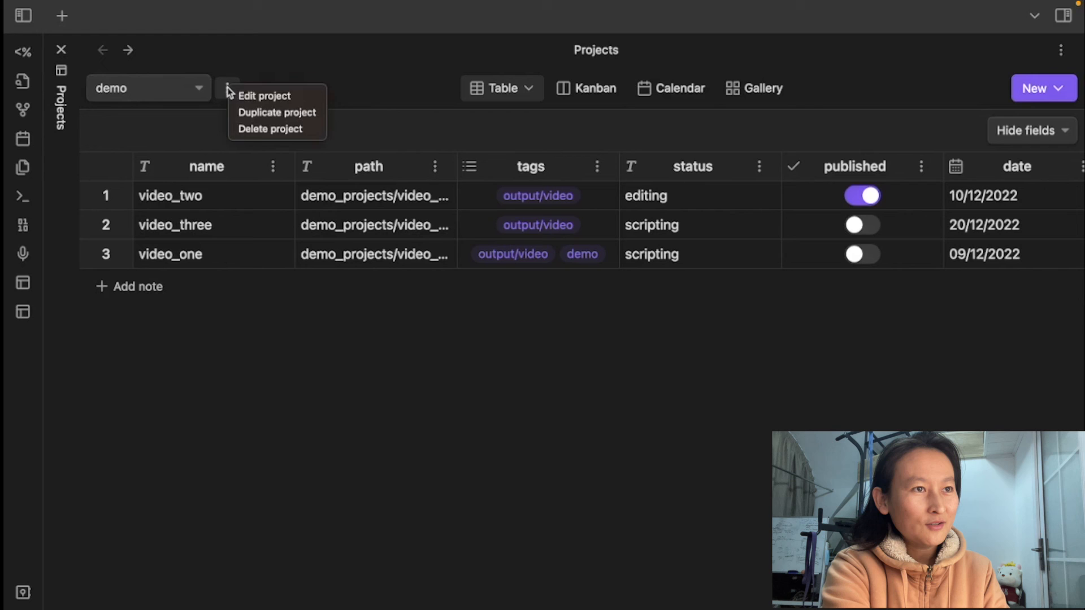
pyautogui.click(257, 131)
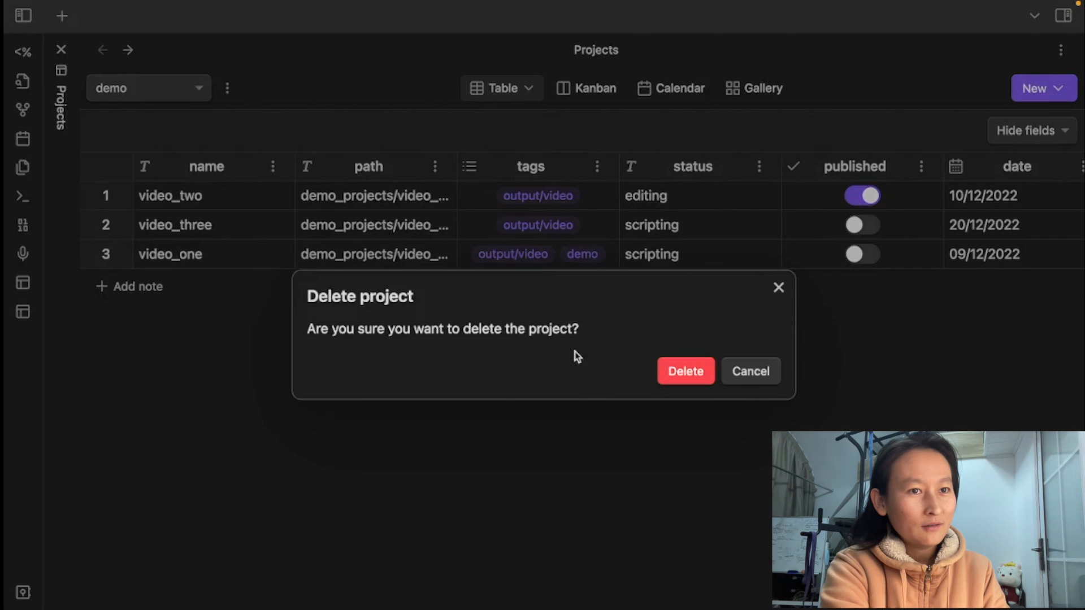
pyautogui.click(678, 378)
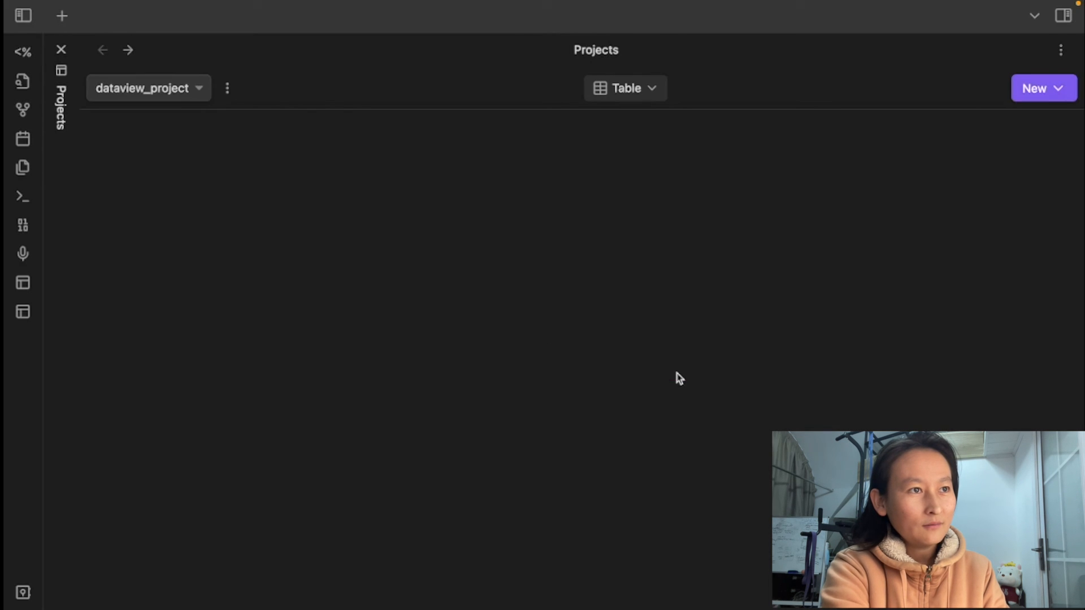
# Delete the dataview_project project that has only a Table view
pyautogui.click(198, 89)
pyautogui.click(228, 88)
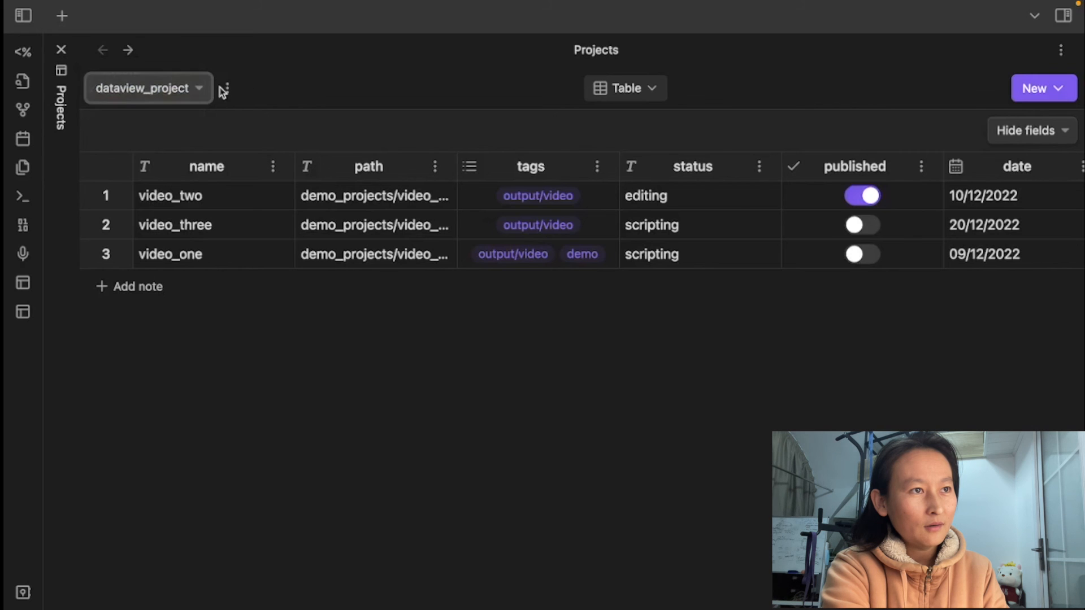
pyautogui.click(226, 91)
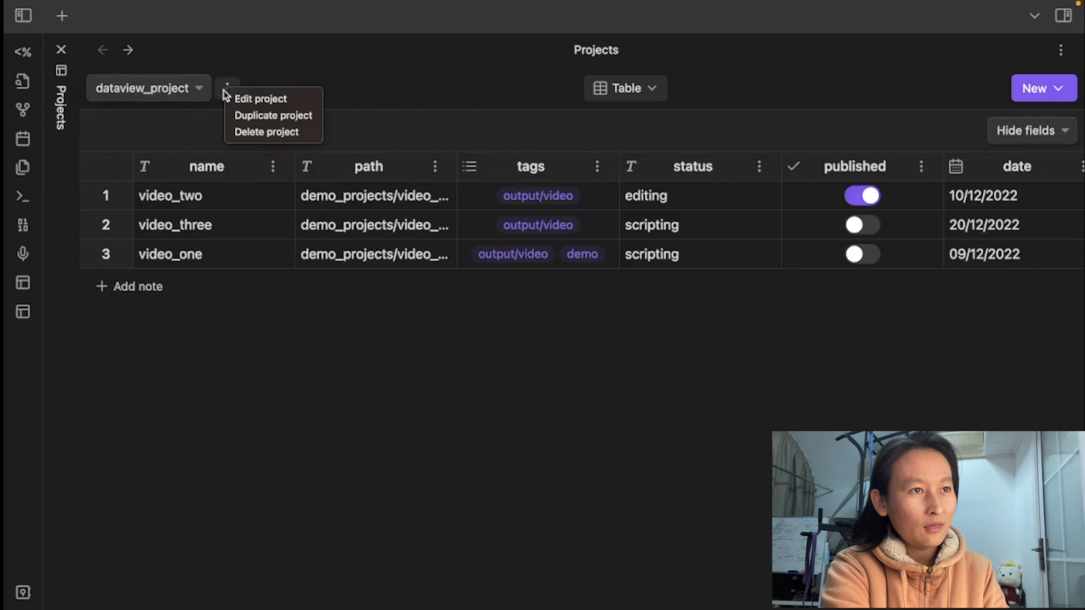
pyautogui.click(279, 132)
pyautogui.click(687, 374)
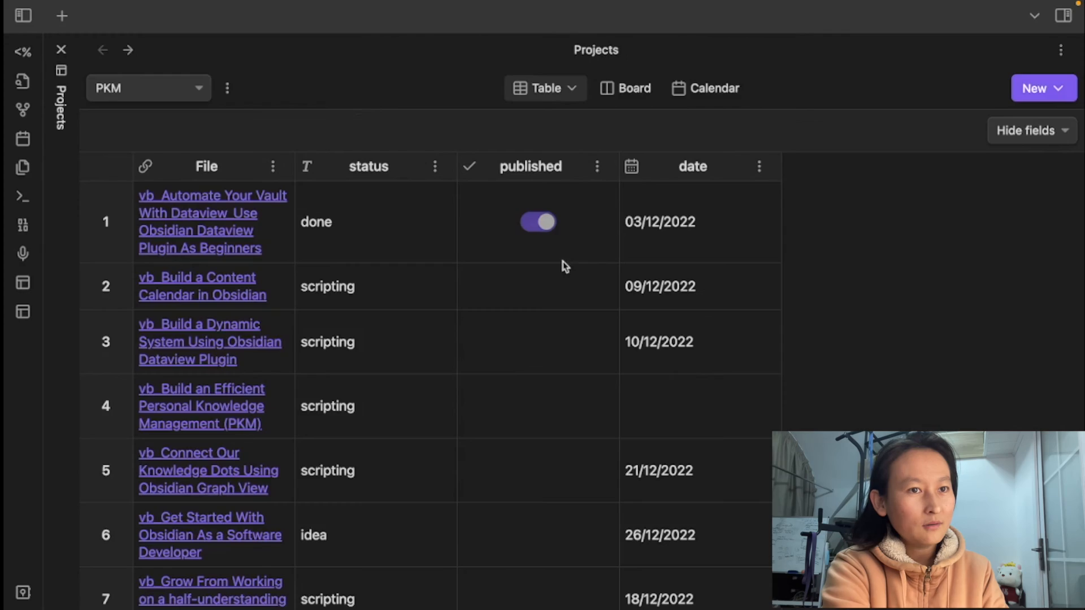
# Select the remaining dataview_project entry with Table, Board and Calendar views, and delete that project too
pyautogui.click(199, 89)
pyautogui.click(182, 73)
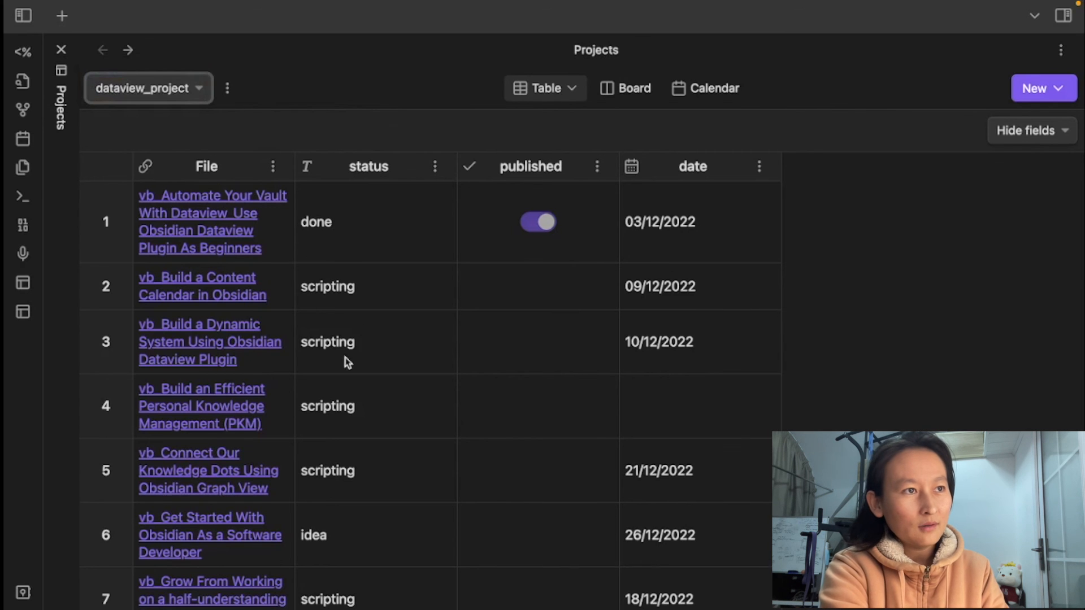
pyautogui.scroll(-5, 346, 358)
pyautogui.click(228, 87)
pyautogui.click(263, 130)
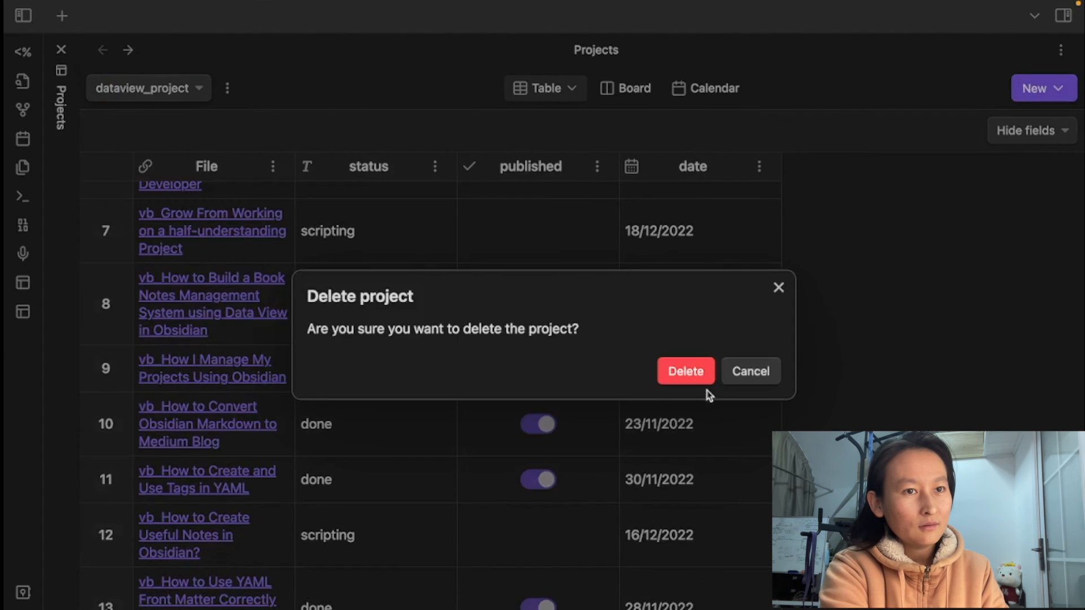
pyautogui.press('Return')
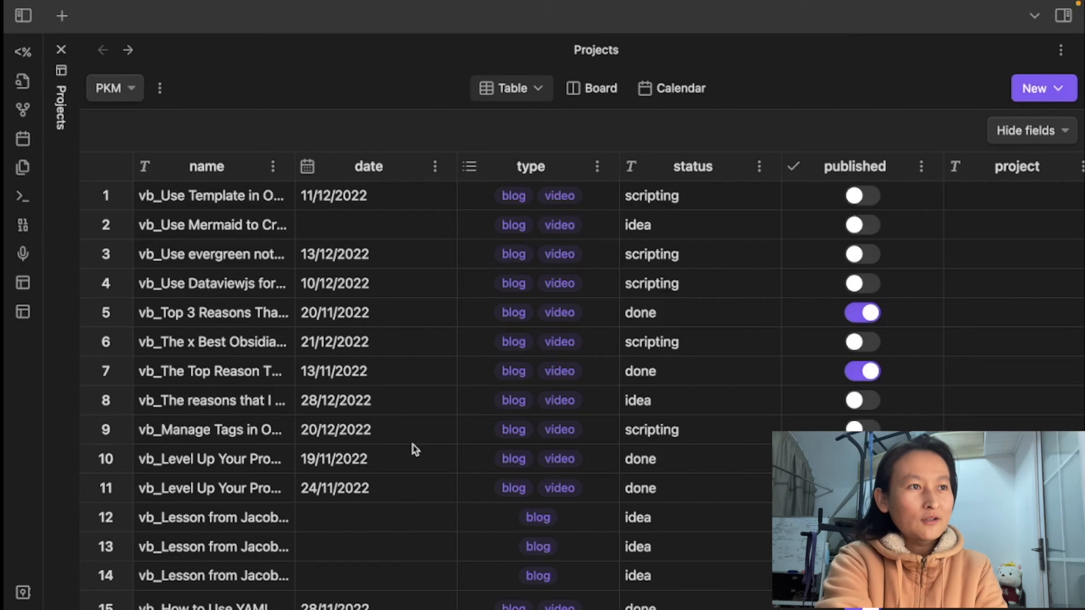
# Examine the PKM table's notes and columns and its field visibility options
pyautogui.scroll(-4, 356, 417)
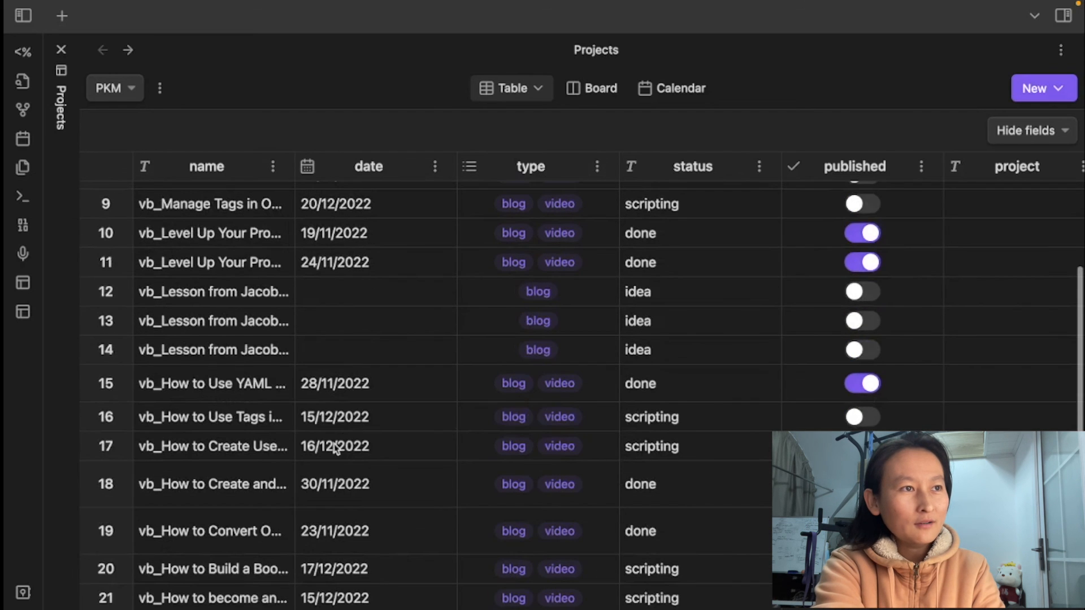
pyautogui.scroll(4, 431, 402)
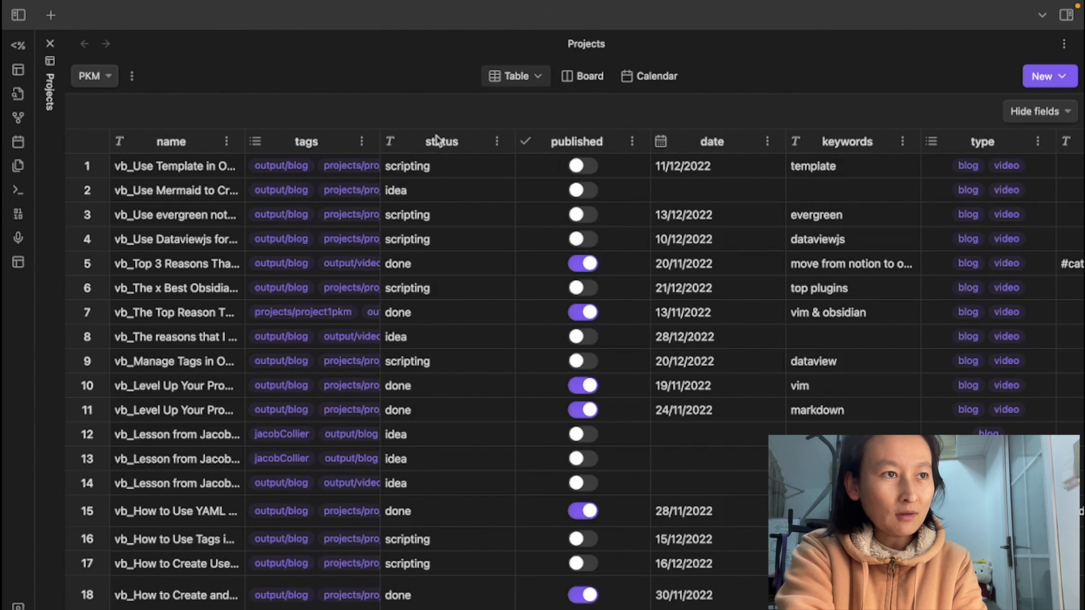
pyautogui.click(1042, 111)
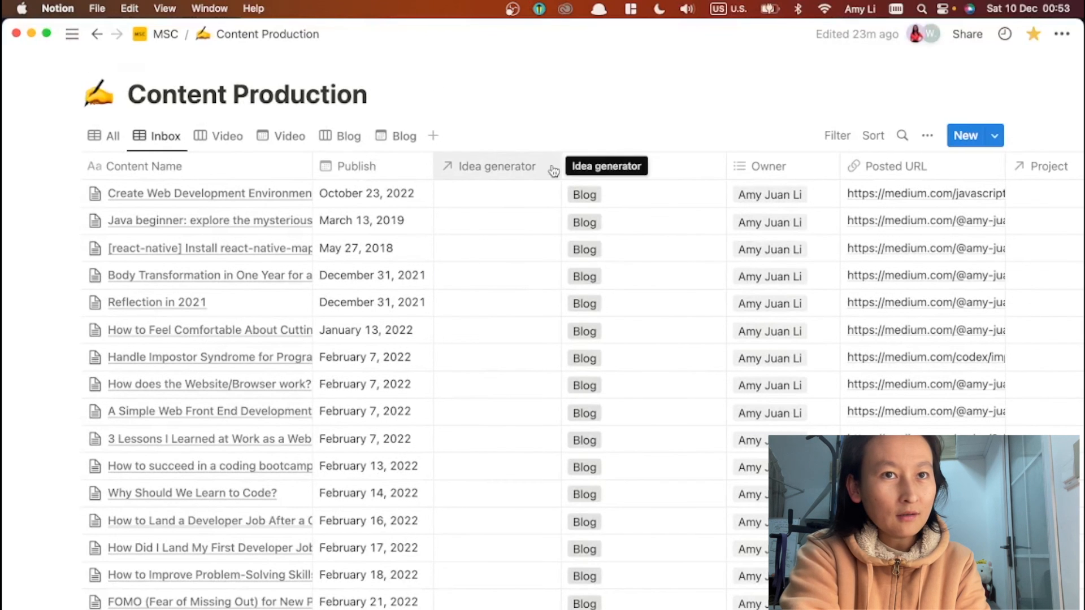
# In Notion's Content Production database, view the further columns and open the list of templates for new entries
pyautogui.hscroll(5, 859, 170)
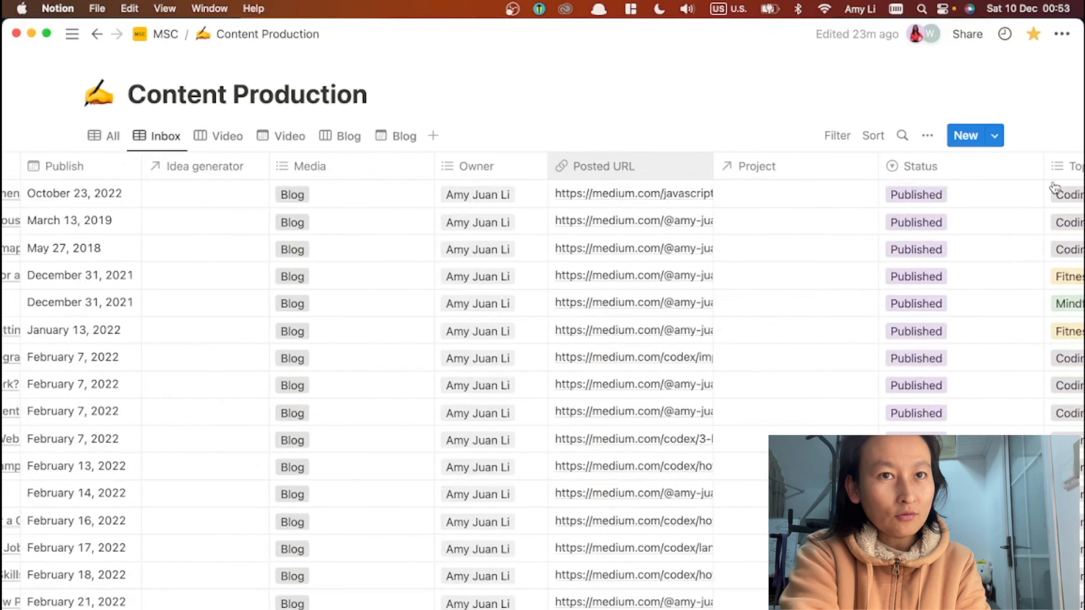
pyautogui.click(995, 141)
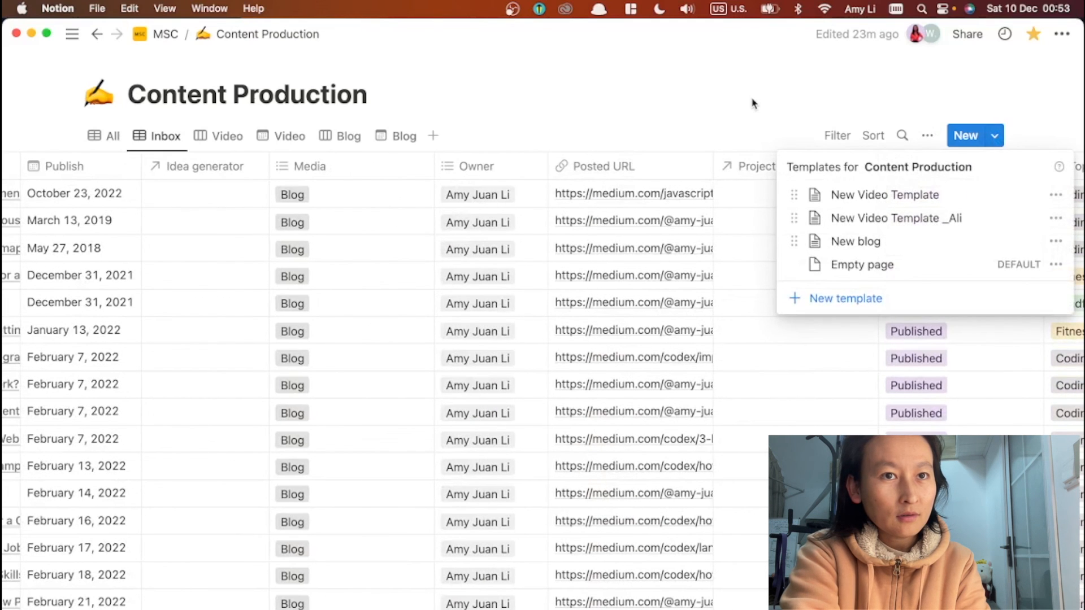
# Close the template list and rearrange the Content Production columns, moving Publish before Content Name and Owner before Media
pyautogui.click(559, 213)
pyautogui.hscroll(-5, 384, 209)
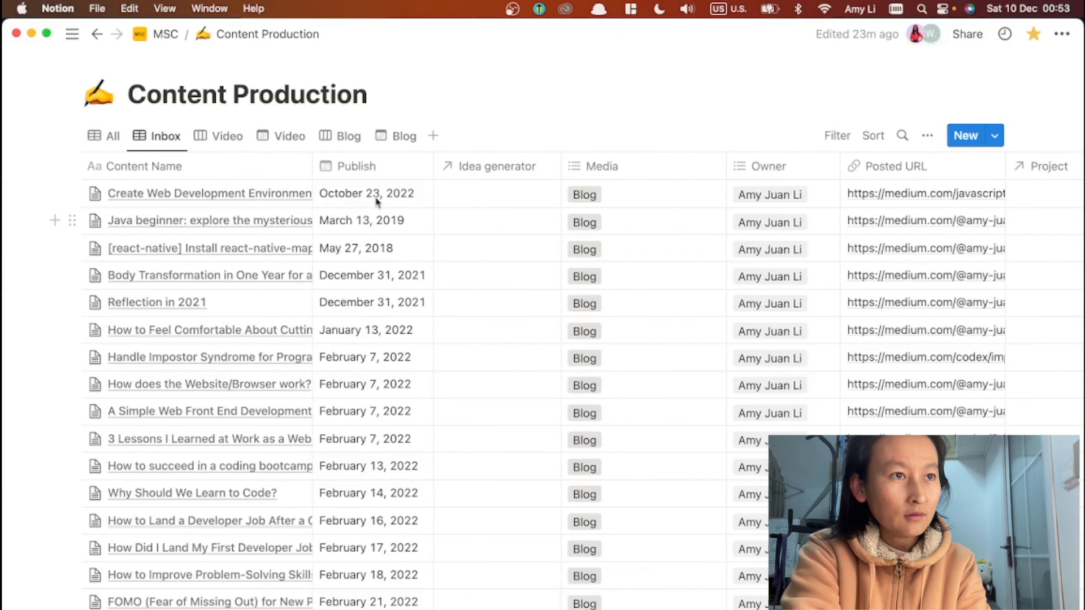
pyautogui.moveTo(275, 171); pyautogui.dragTo(201, 170)
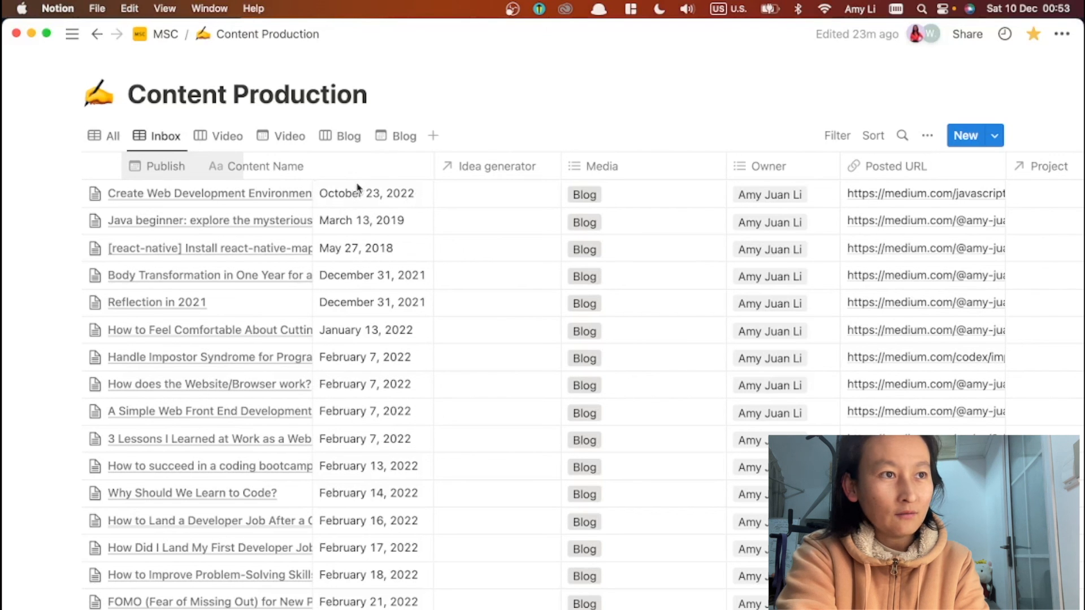
pyautogui.moveTo(768, 166); pyautogui.dragTo(616, 166)
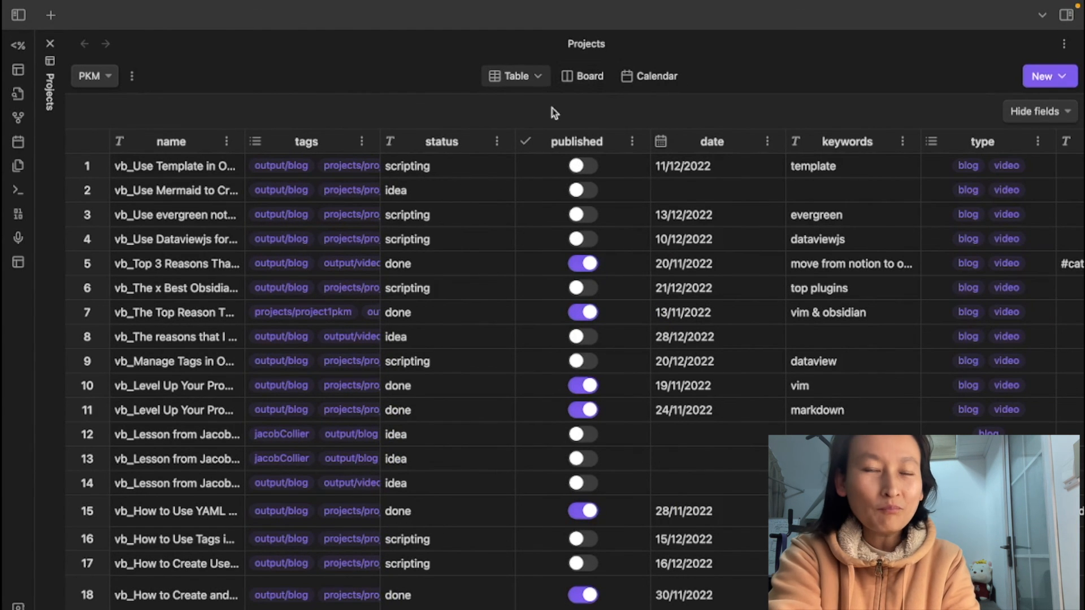
# In Obsidian, show the PKM board, move the done column before scripting, and move it back after scripting
pyautogui.click(579, 82)
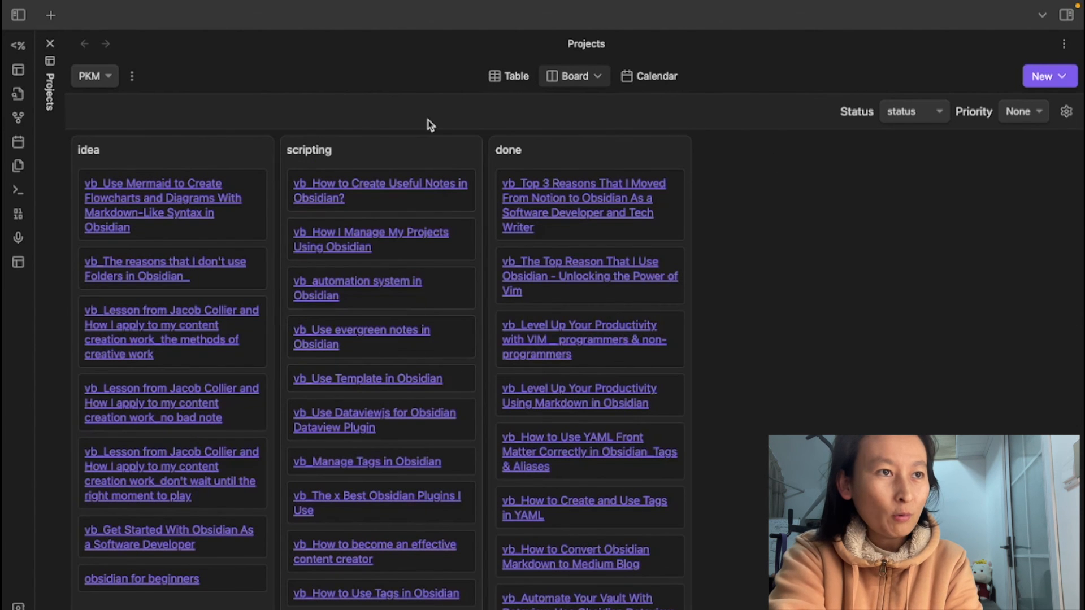
pyautogui.moveTo(587, 156); pyautogui.dragTo(352, 167)
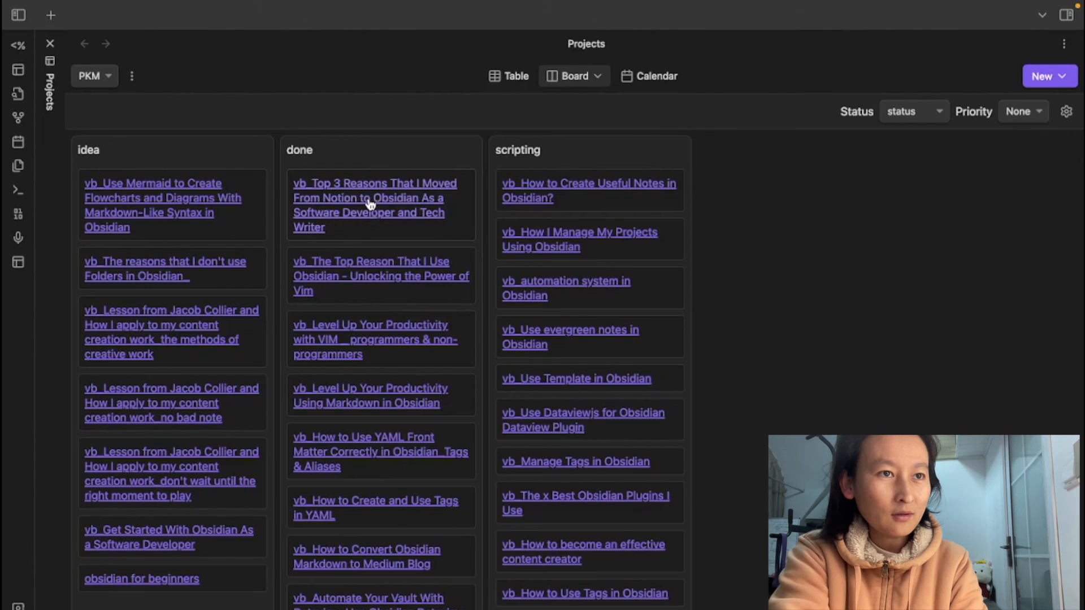
pyautogui.moveTo(370, 204); pyautogui.dragTo(519, 225)
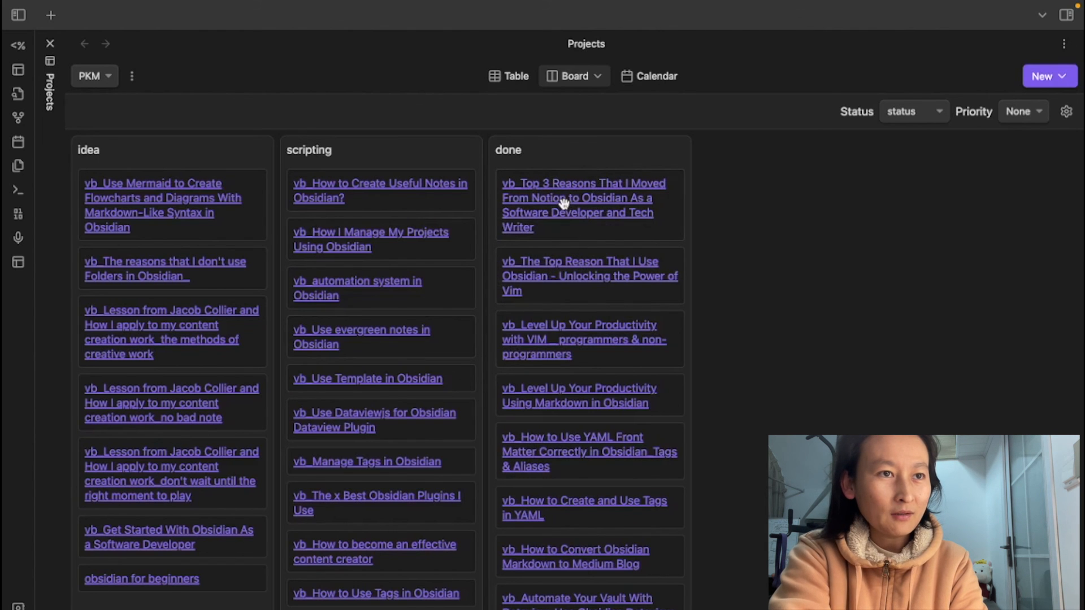
pyautogui.moveTo(563, 203); pyautogui.dragTo(620, 201)
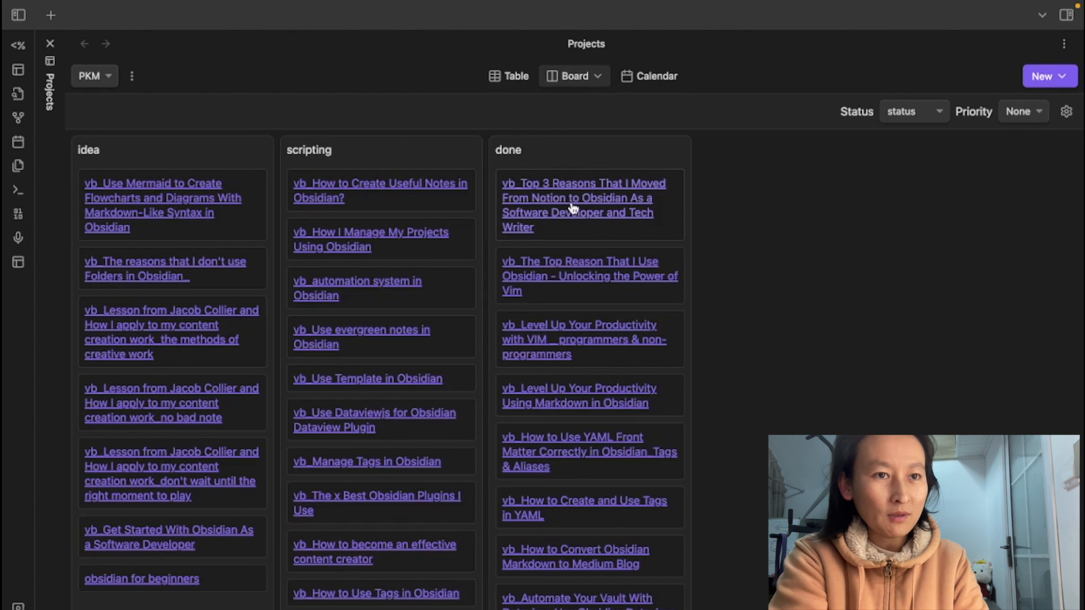
# Open the note "vb_Top 3 Reasons That I Moved From Notion to Obsidian" from the done column and examine its status property
pyautogui.click(574, 207)
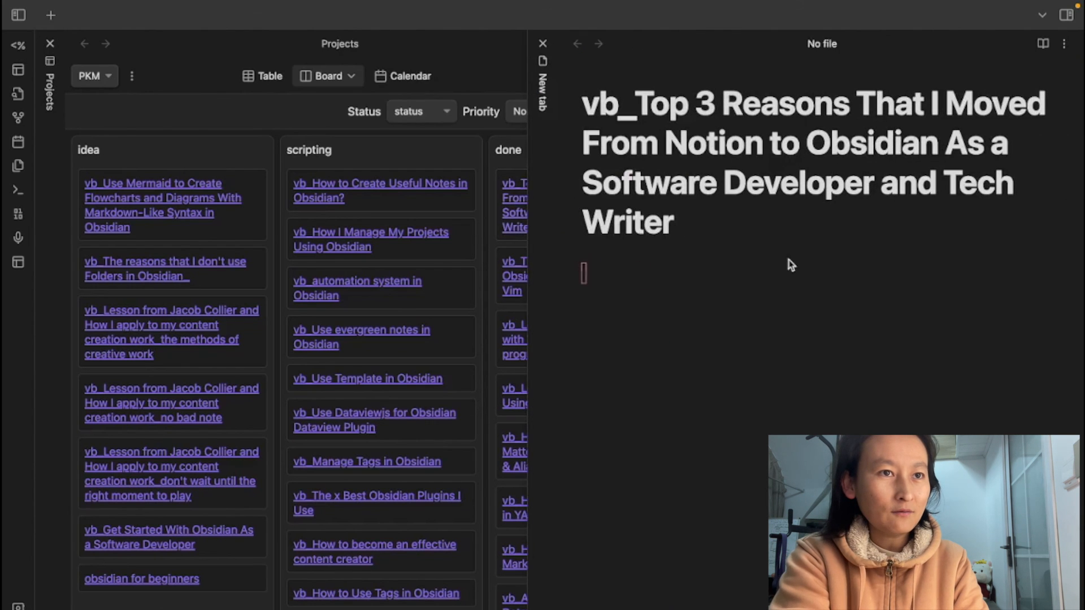
pyautogui.scroll(-1, 711, 367)
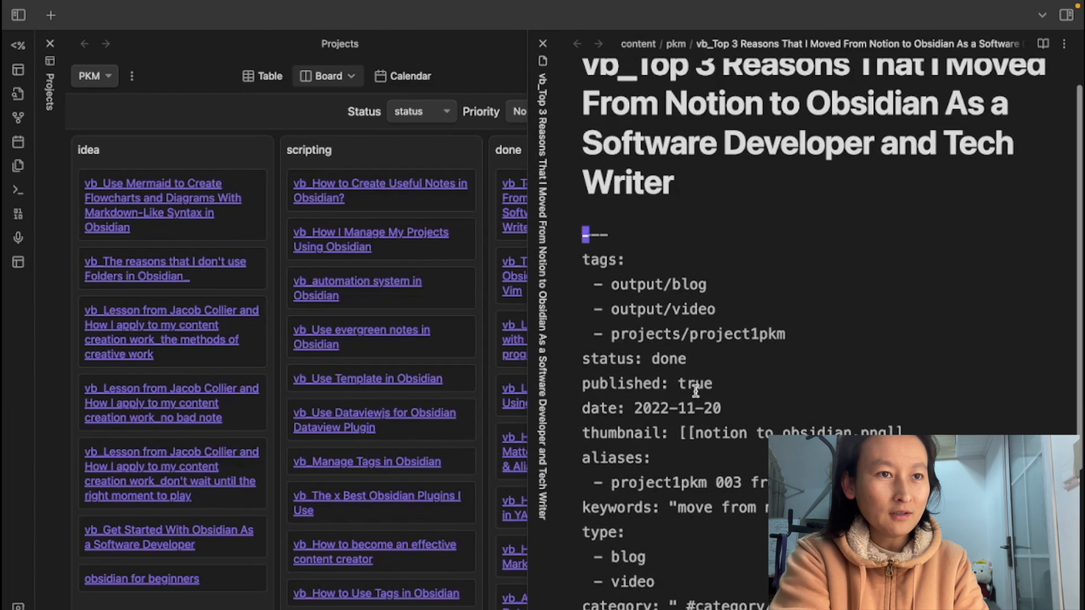
pyautogui.click(654, 362)
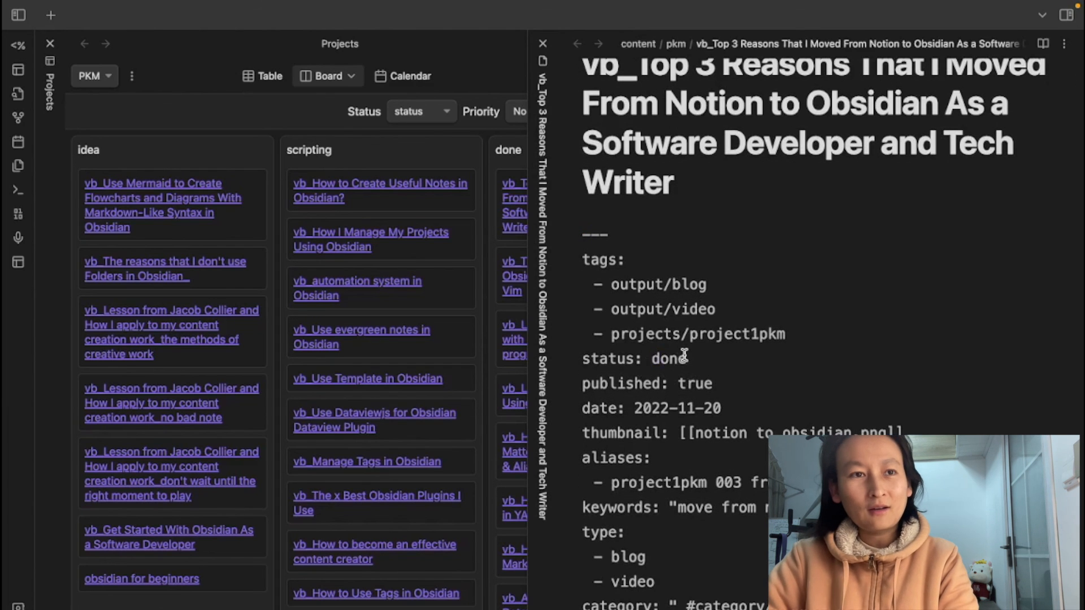
pyautogui.press('l')
pyautogui.press('l')
pyautogui.press('h')
pyautogui.press('h')
pyautogui.press('h')
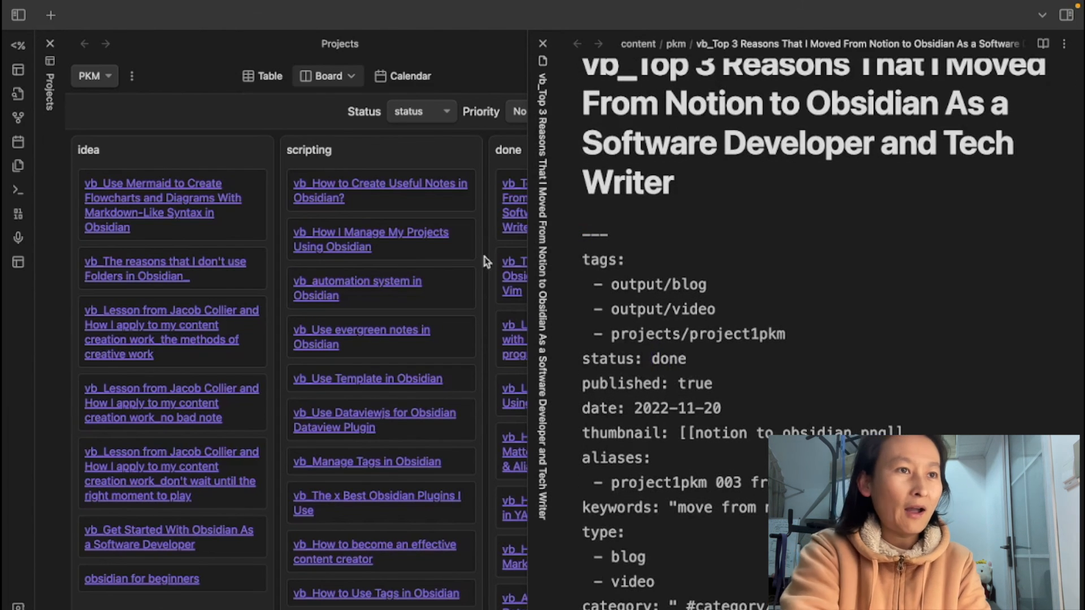
# In the PKM table view, set the status of the first note, vb_Use Template in Obsidian, to idea
pyautogui.click(263, 80)
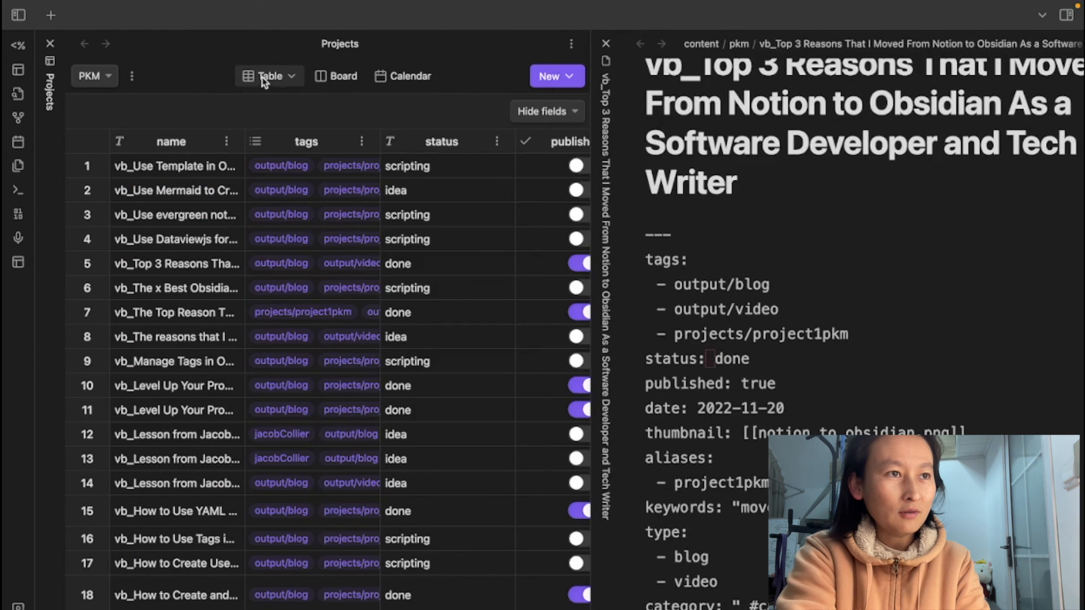
pyautogui.click(453, 170)
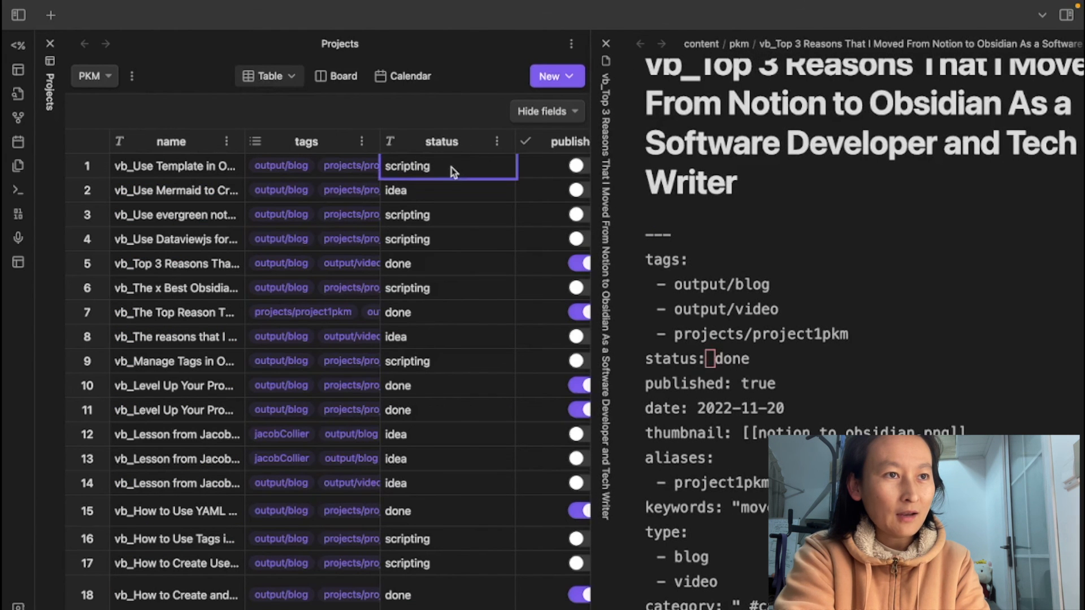
pyautogui.doubleClick(383, 169)
pyautogui.write('idea')
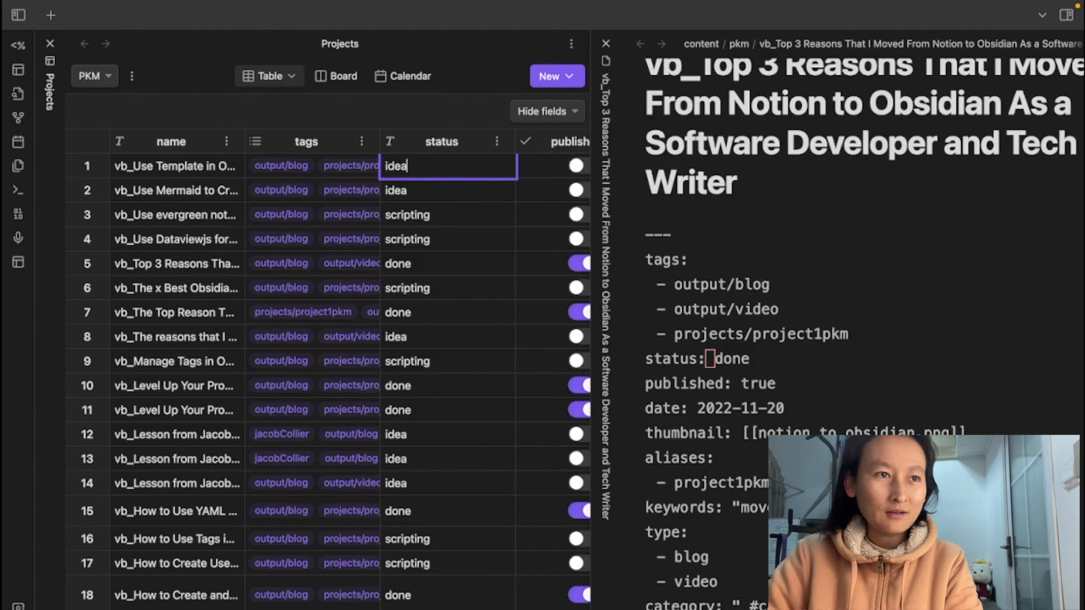
pyautogui.click(443, 56)
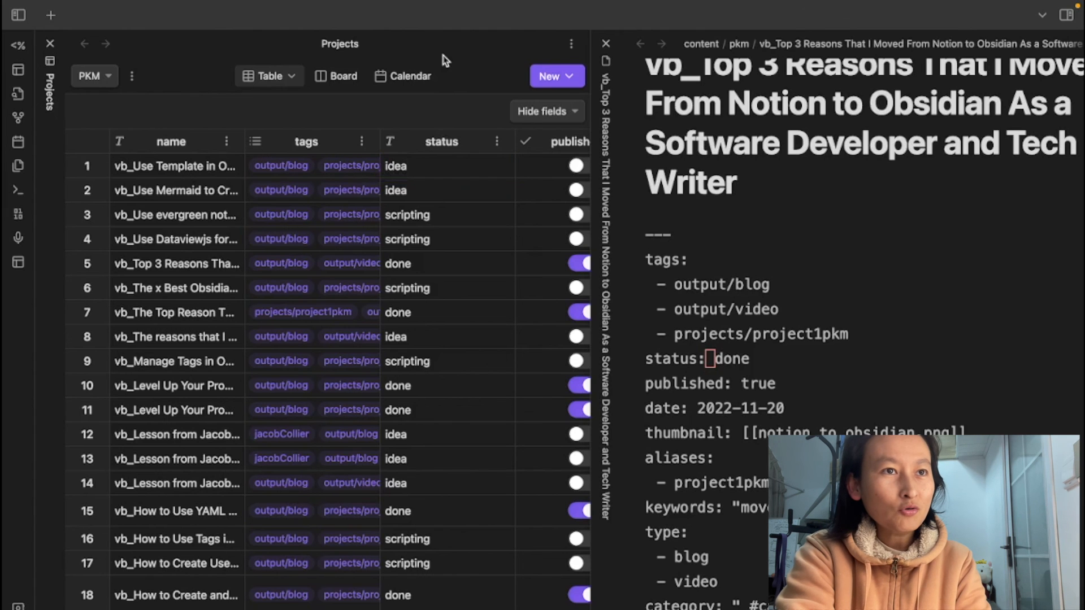
# Close the open note pane and show the PKM project as a board
pyautogui.click(605, 44)
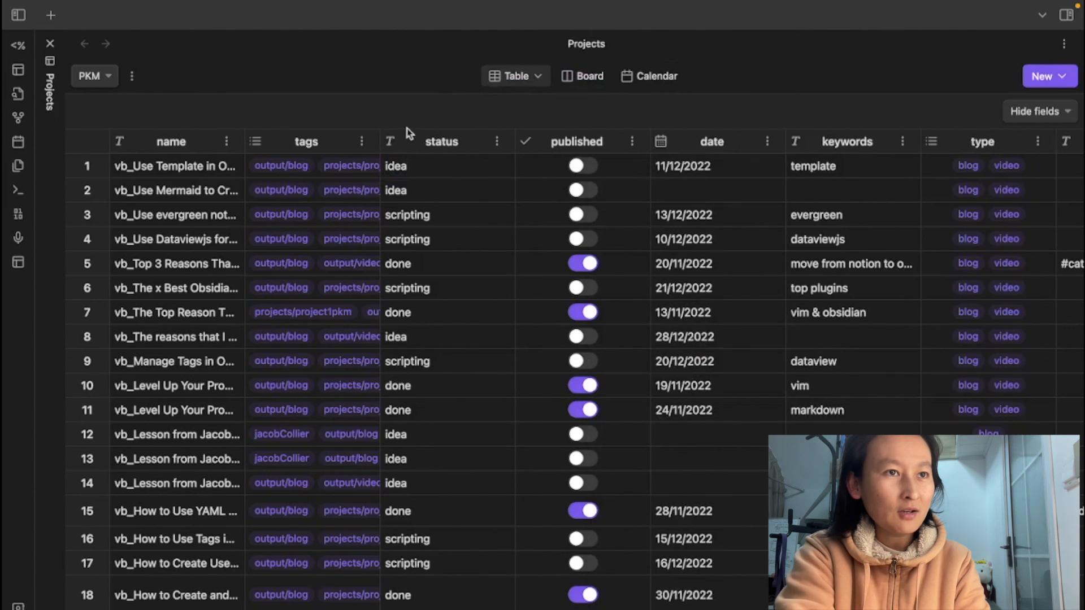
pyautogui.click(586, 79)
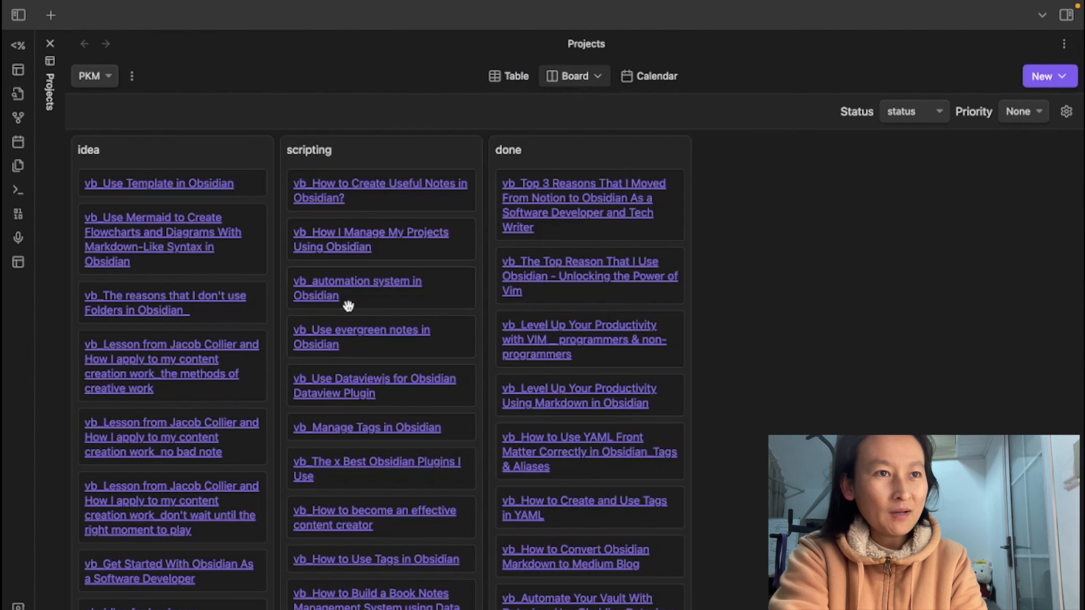